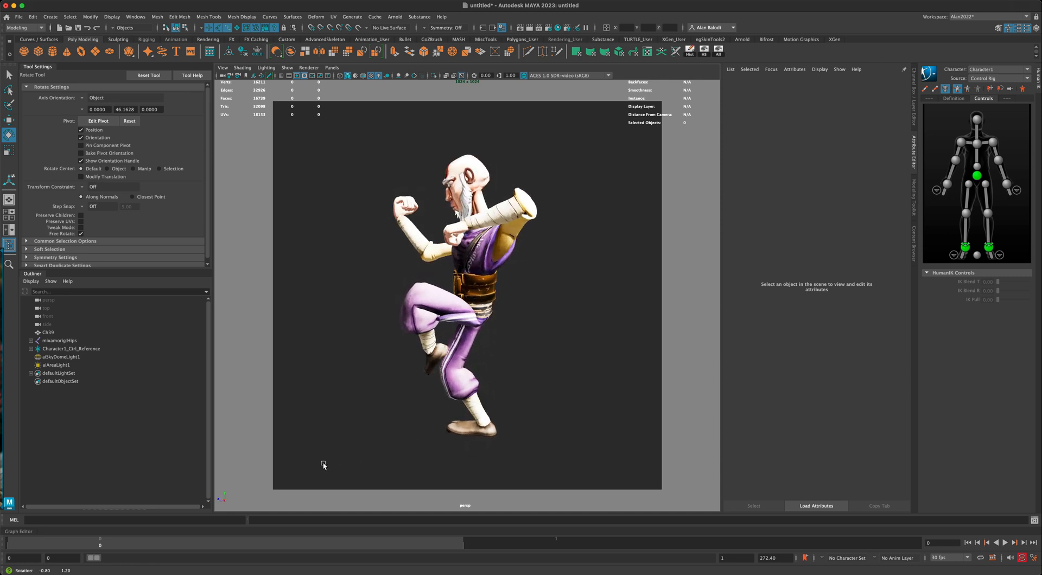
Switch to Mixamo and examine the CH39_NONPBR character from several angles alongside the kung fu pose reference photo
left_click_drag(324, 465, 365, 465, "alt")
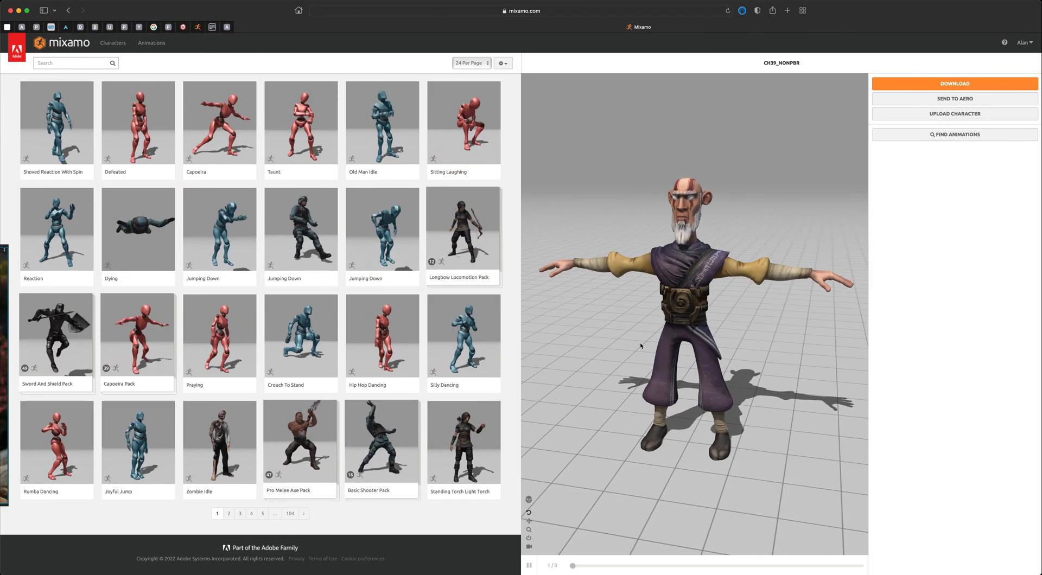
mouse_move(640, 343)
left_mouse_down()
mouse_move(610, 338)
mouse_move(649, 338)
left_mouse_up()
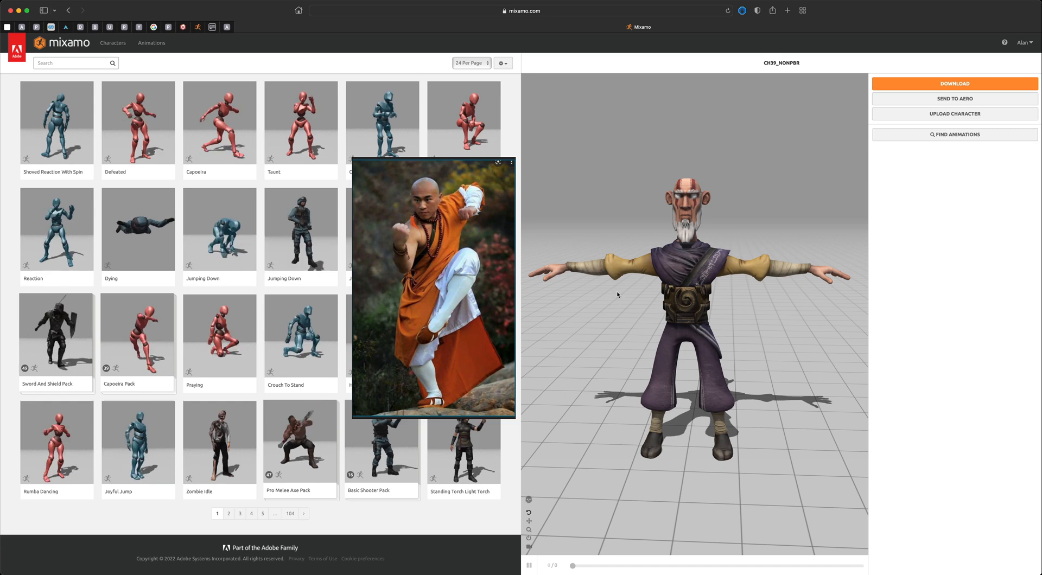
left_click_drag(501, 311, 472, 309)
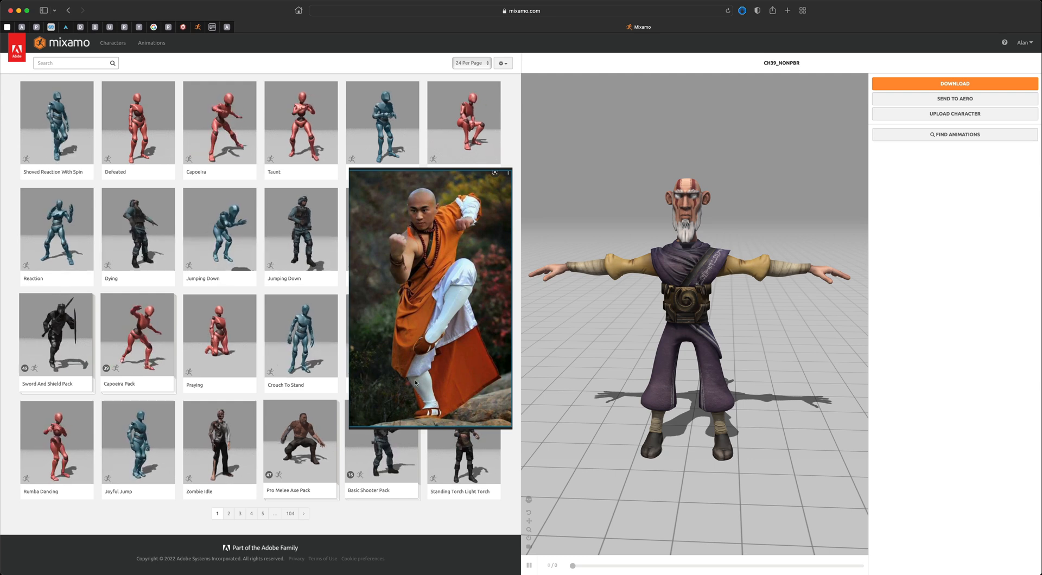
mouse_move(441, 243)
left_mouse_down()
mouse_move(451, 251)
mouse_move(444, 245)
left_mouse_up()
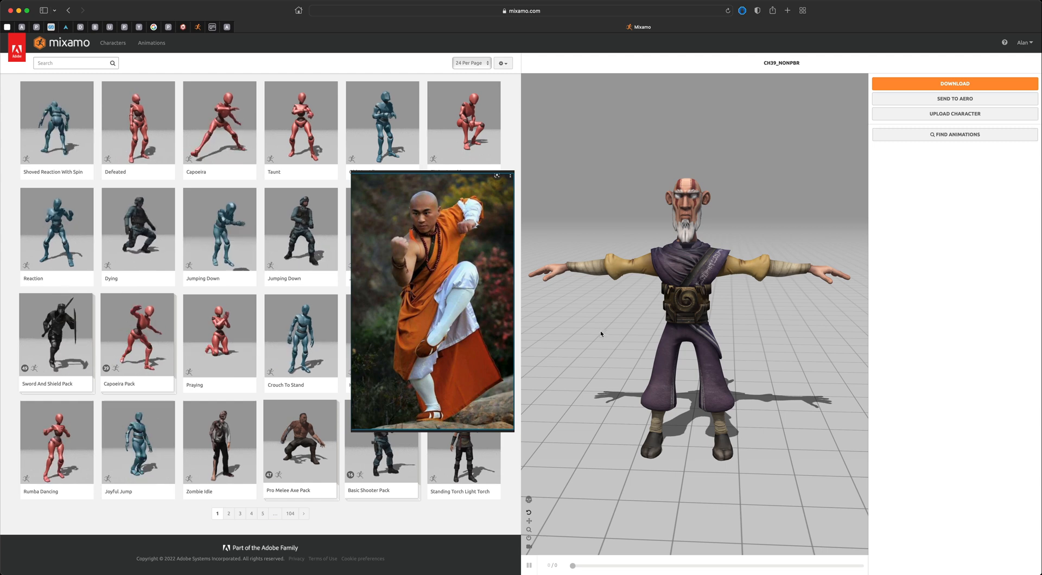
left_click_drag(480, 332, 22, 362)
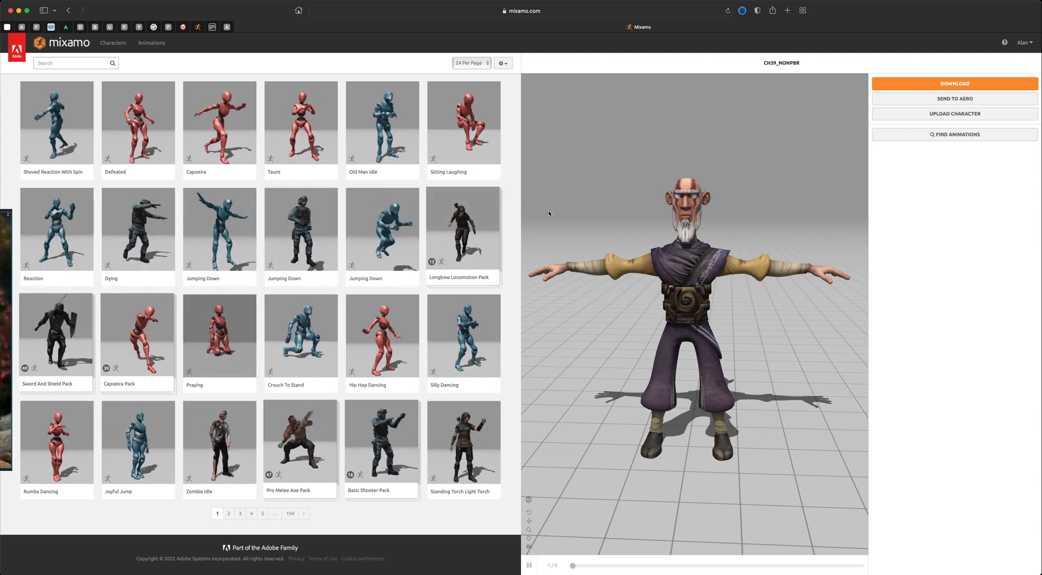
left_click_drag(730, 343, 757, 187)
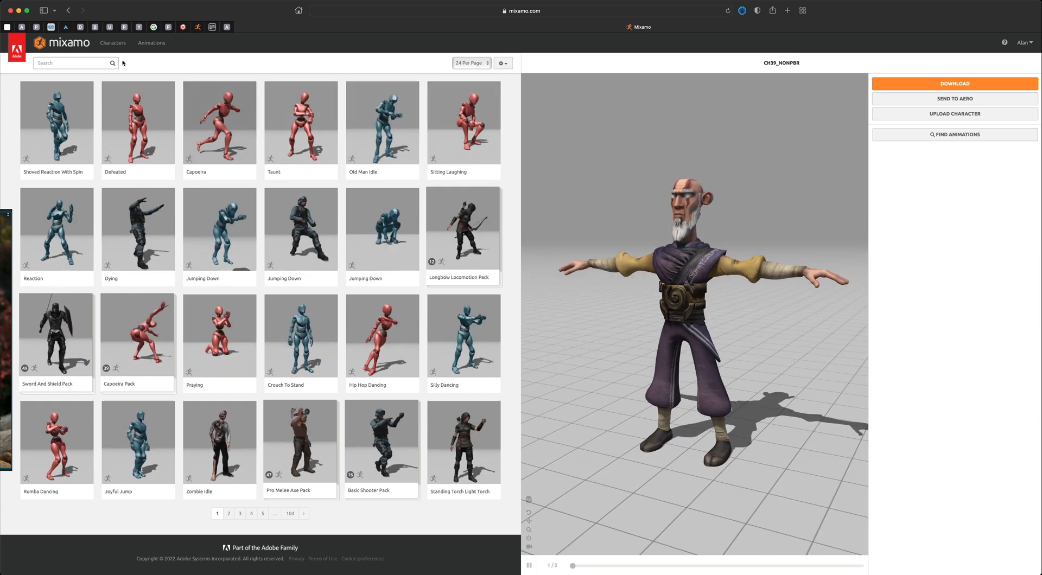
left_click_drag(740, 321, 750, 324)
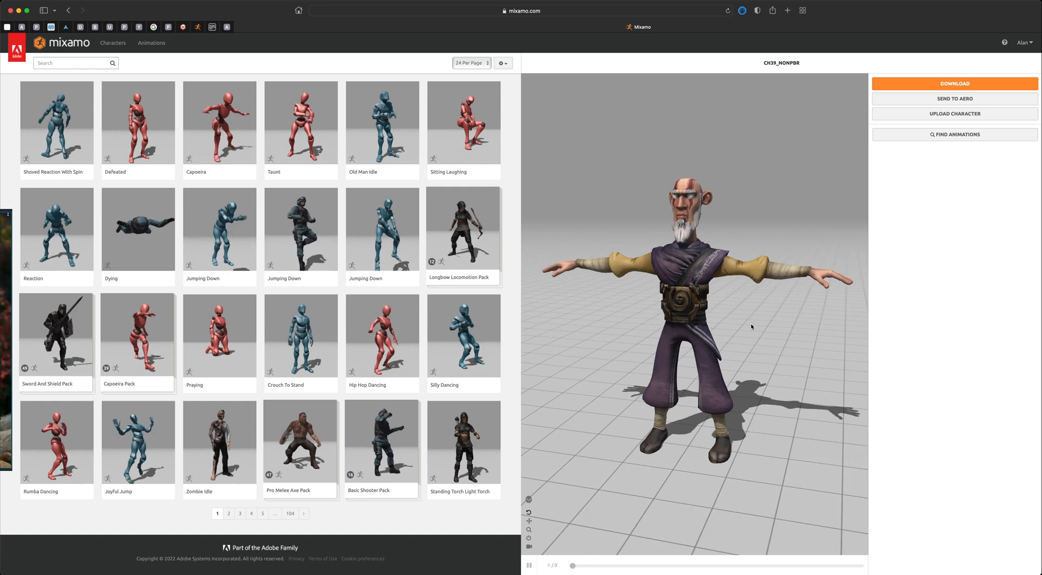
Download the CH39_NONPBR character in FBX Binary (.fbx) format with the T-pose
left_click(902, 86)
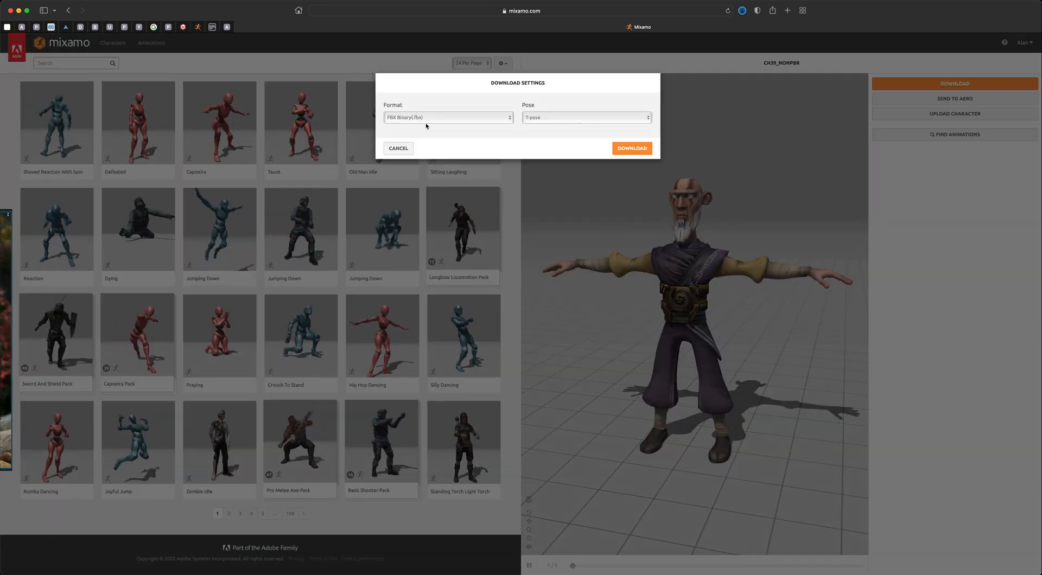
left_click(551, 118)
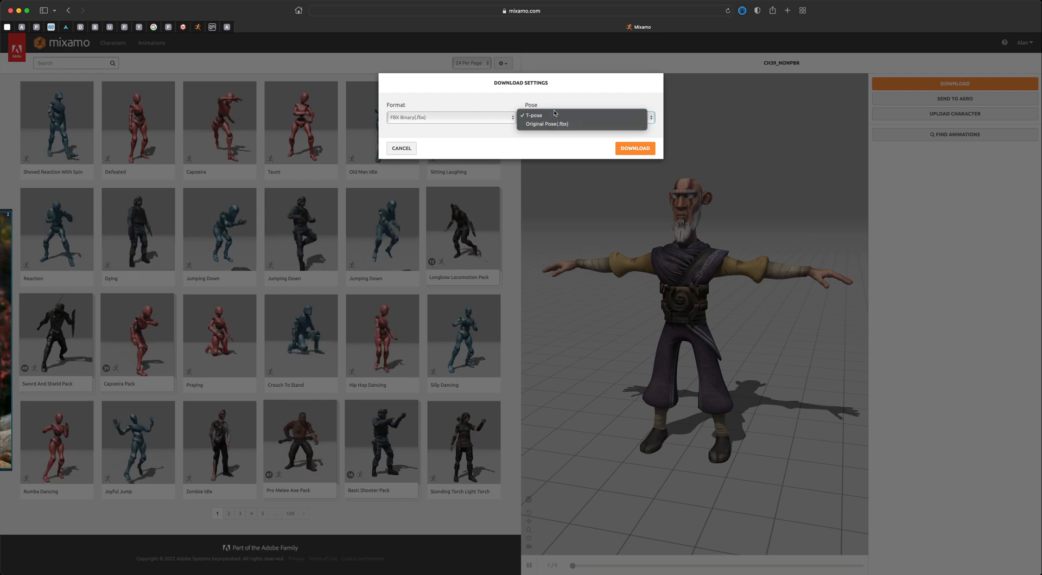
left_click(554, 115)
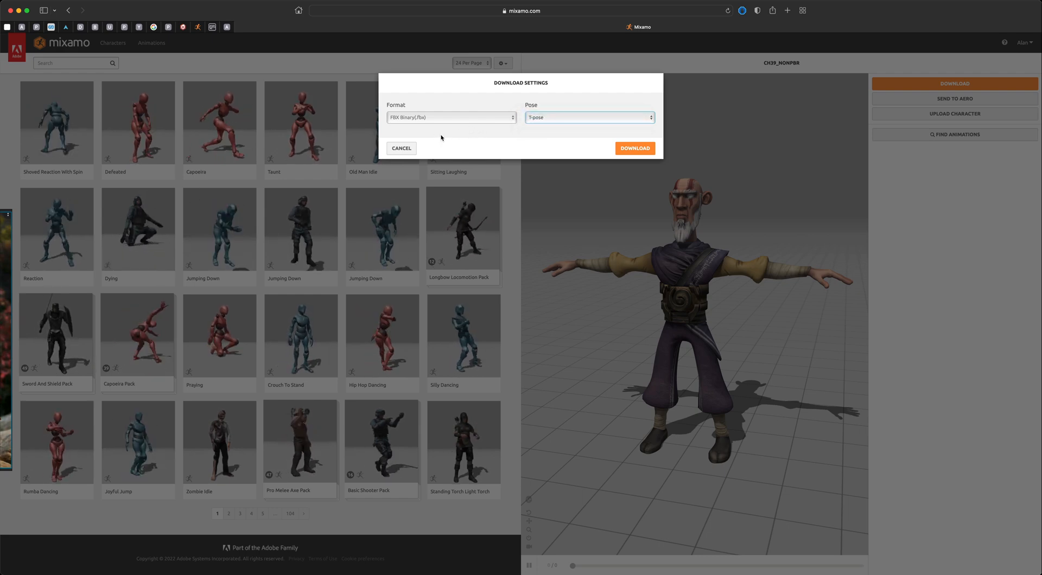
left_click(633, 147)
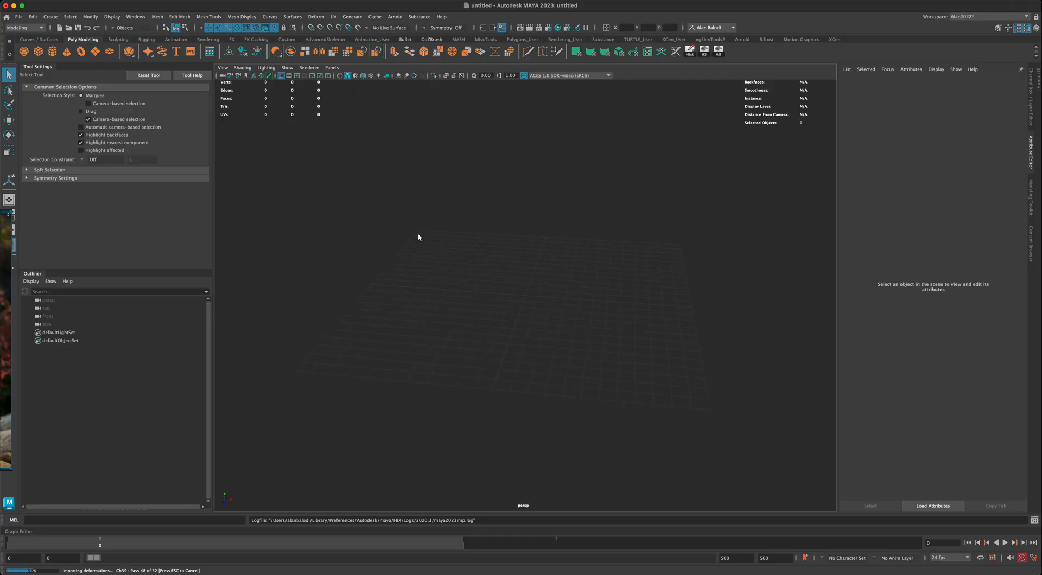
Switch to Maya, frame the imported character and check the up axis and working units in the general application preferences
scroll(495, 256, "down", 15)
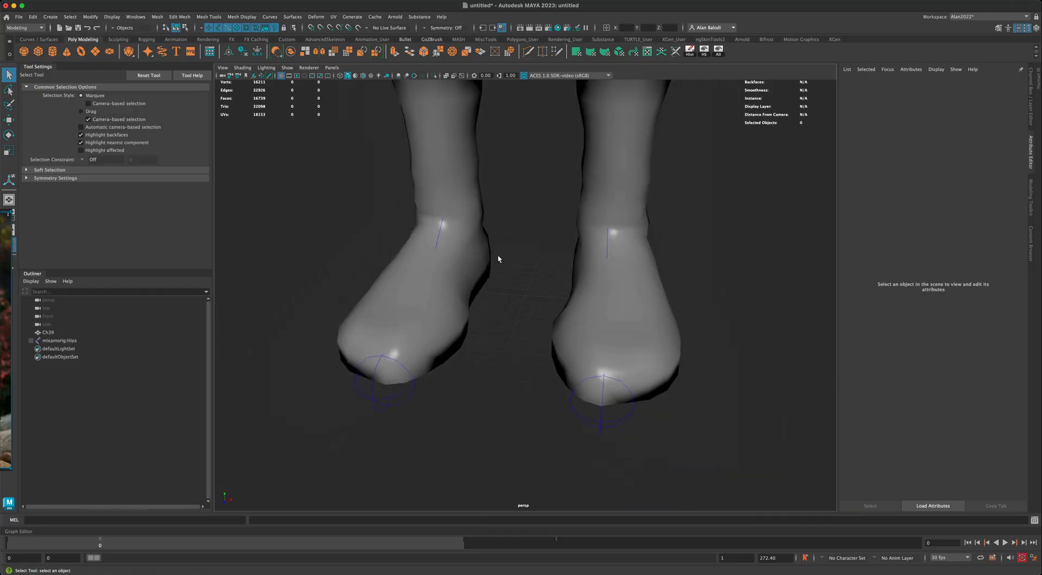
middle_click_drag(582, 221, 580, 355, "alt")
left_click_drag(580, 355, 632, 320, "alt")
left_click(1033, 558)
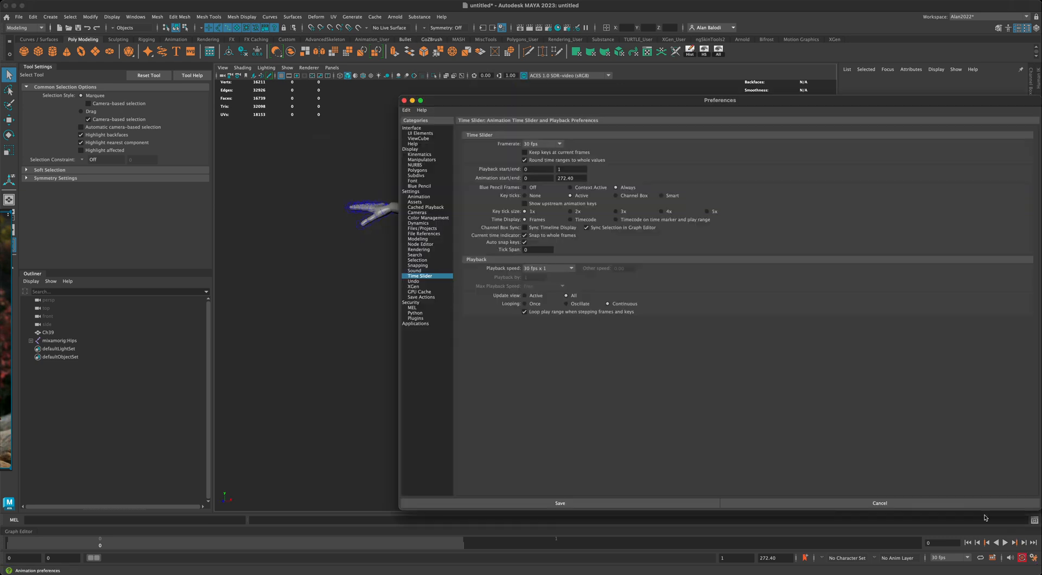
left_click_drag(646, 101, 491, 104)
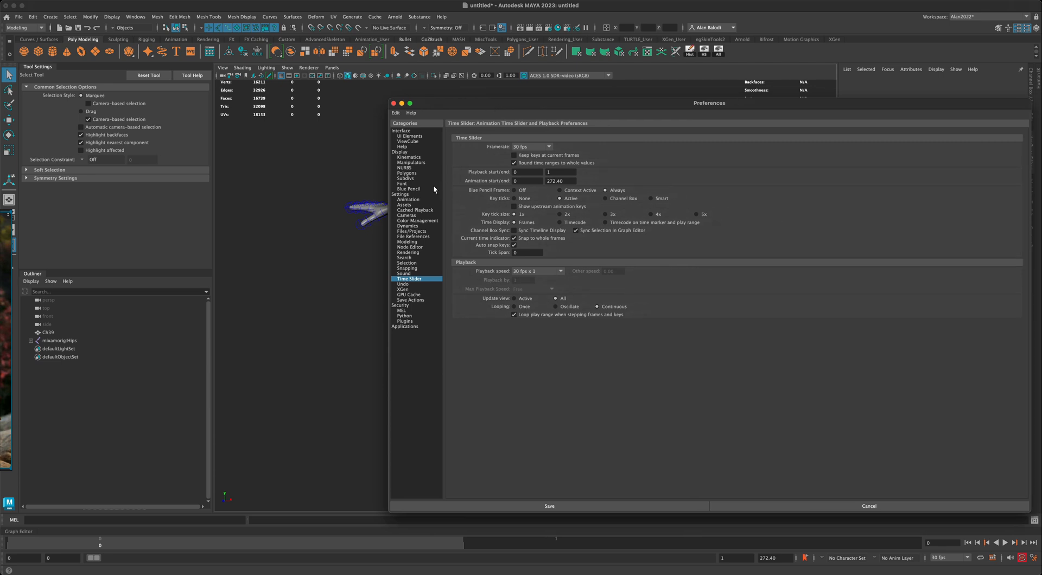
left_click(406, 194)
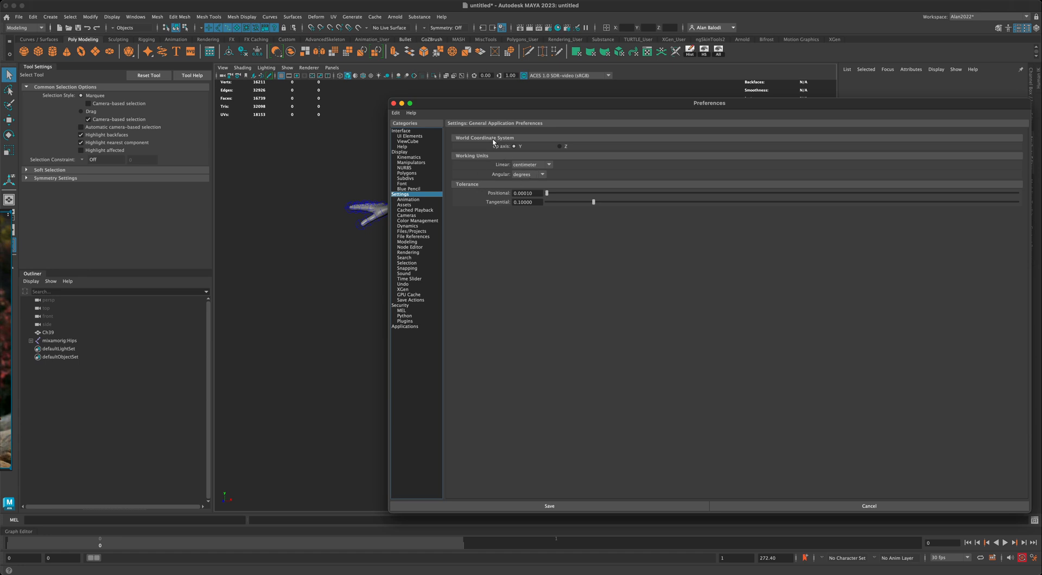
left_click_drag(487, 109, 455, 138)
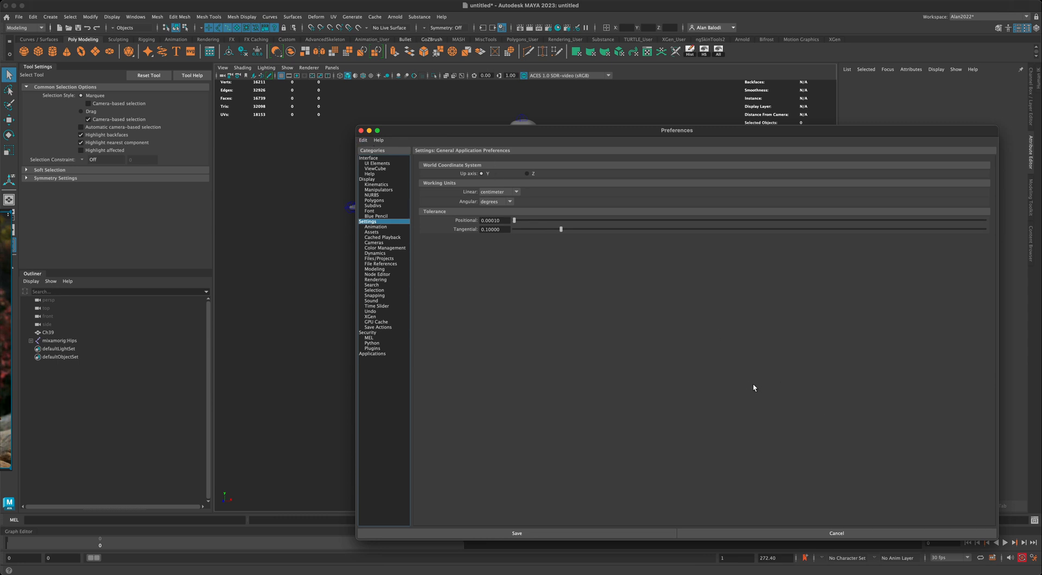
left_click(361, 131)
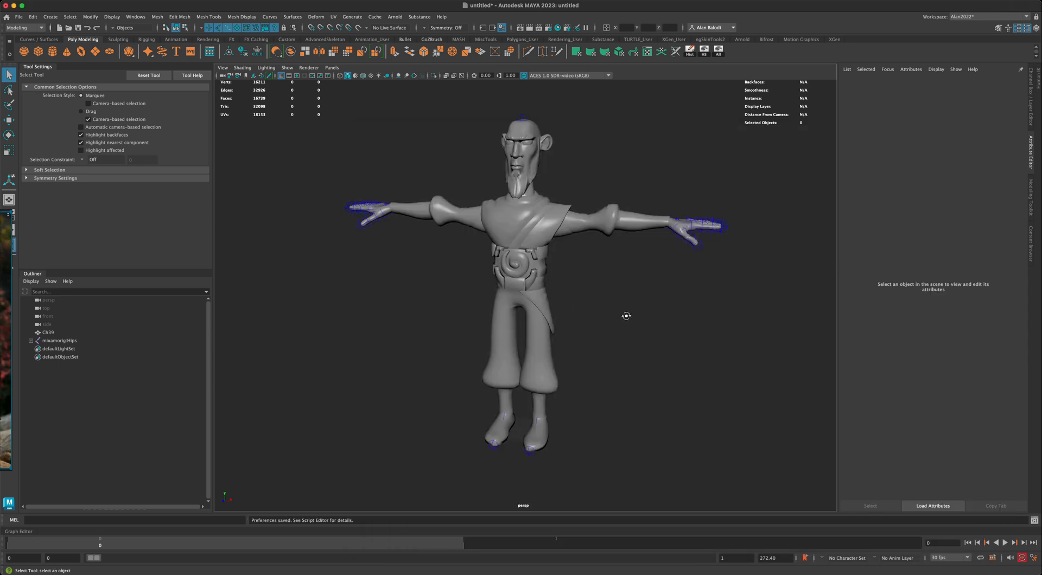
Turn on X-ray joints so the skeleton shows through the character mesh in the perspective view
left_click_drag(626, 316, 622, 324, "alt")
middle_click_drag(622, 324, 594, 340, "alt")
scroll(608, 332, "down", 1)
left_click_drag(609, 336, 609, 326, "alt")
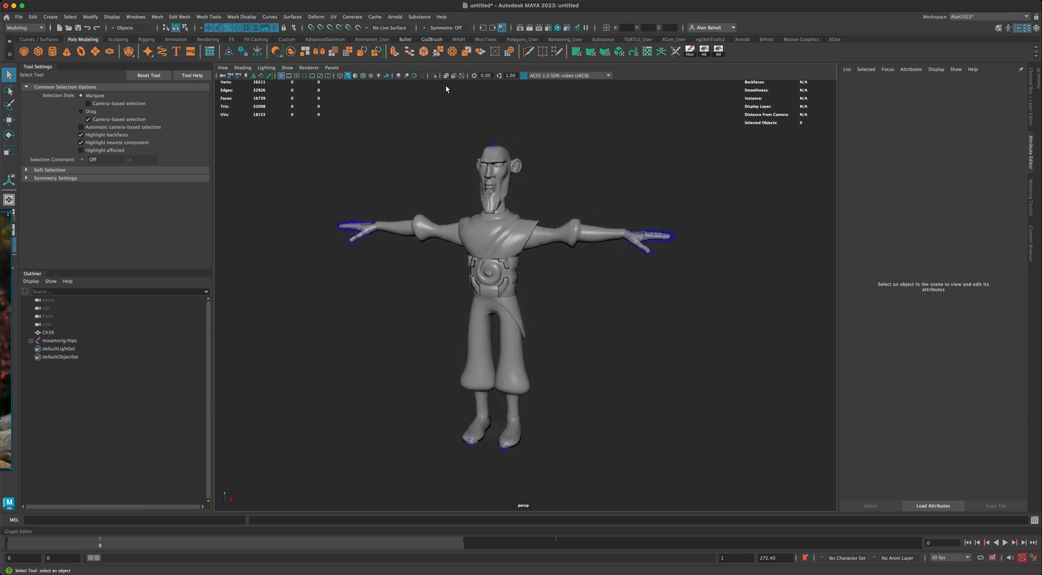
left_click(461, 76)
left_click_drag(625, 374, 612, 370, "alt")
middle_click_drag(610, 370, 605, 377, "alt")
scroll(601, 380, "up", 1)
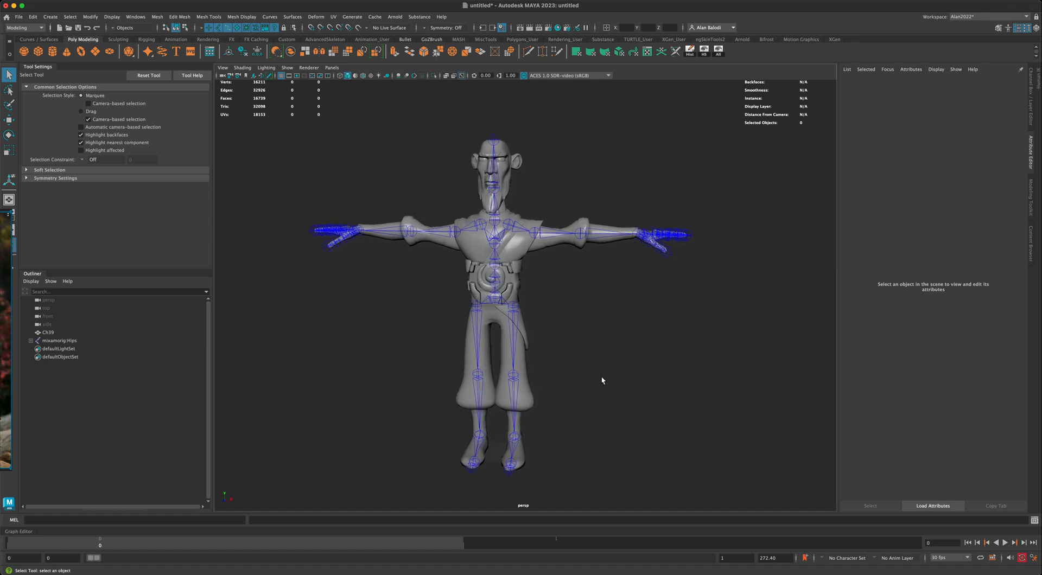
Place the kung fu reference photo beside the character and turn on textured display in the viewport
left_click_drag(4, 360, 287, 295)
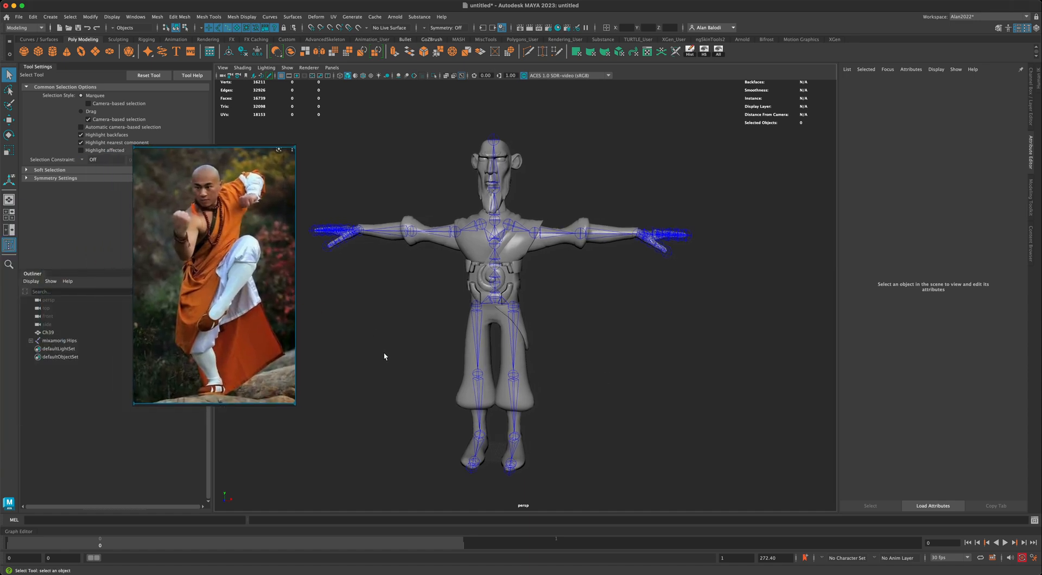
left_click_drag(384, 356, 444, 360, "alt")
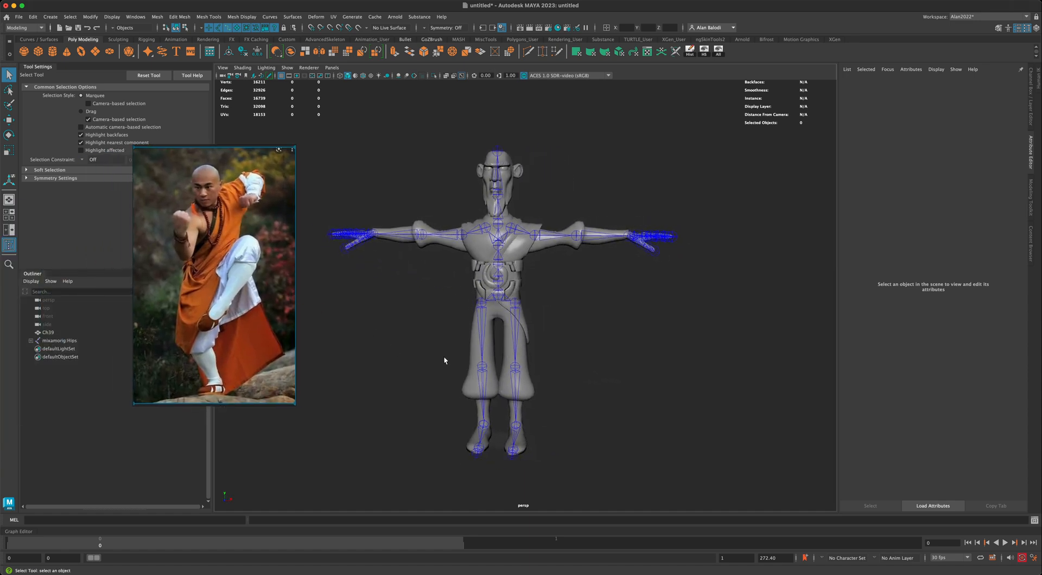
middle_click_drag(600, 375, 617, 379, "alt")
left_click_drag(440, 156, 436, 152, "alt")
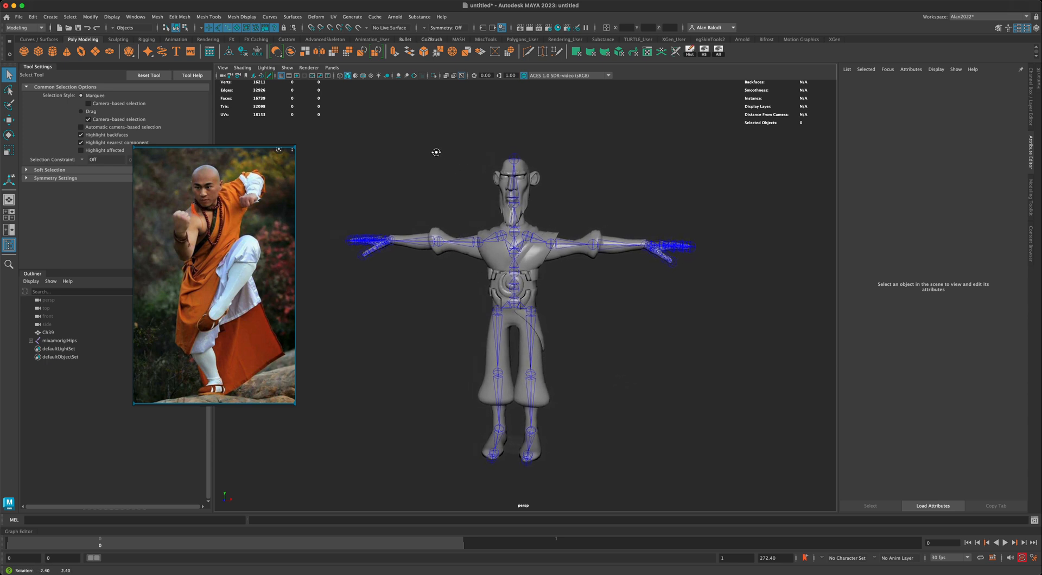
left_click(370, 76)
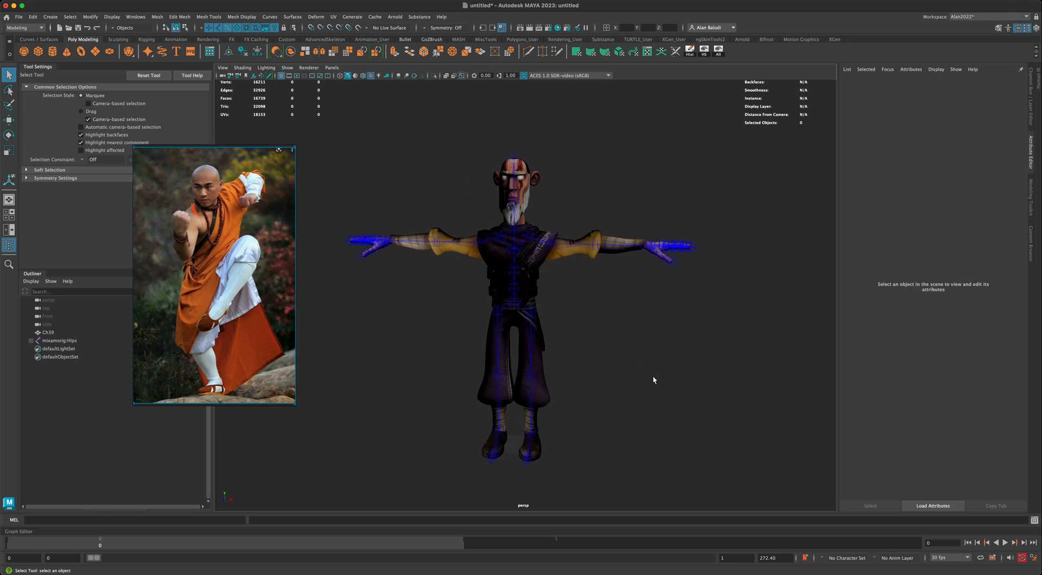
left_click_drag(653, 375, 558, 276, "alt")
Raise the Ambient Color of the character's Ch39_Body phong material to near white
right_click_drag(536, 260, 551, 459)
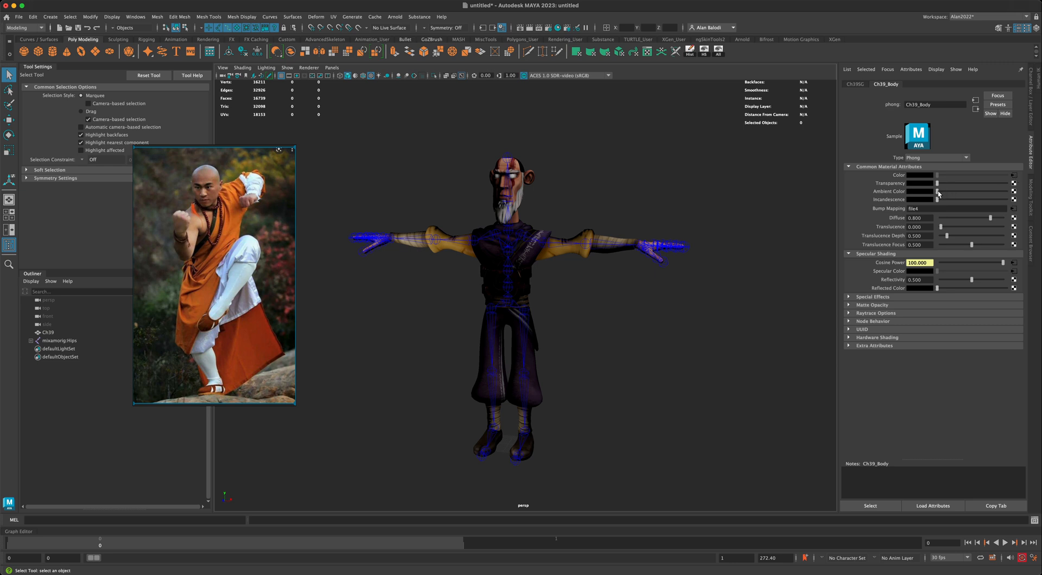
left_click_drag(939, 192, 1005, 192)
left_click_drag(701, 301, 707, 310, "alt")
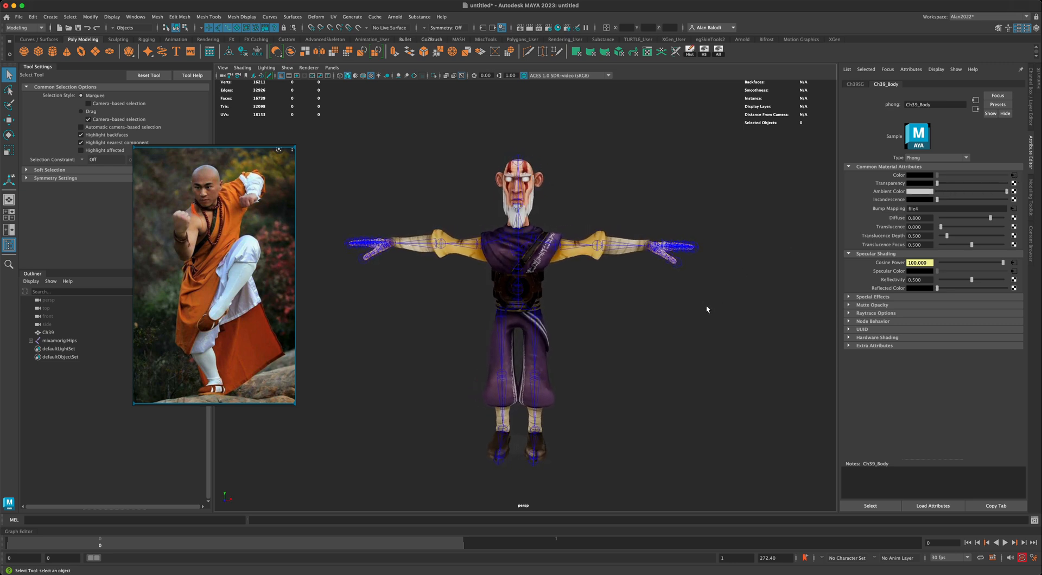
mouse_move(649, 351)
left_mouse_down("alt")
mouse_move(633, 353)
mouse_move(651, 351)
left_mouse_up("alt")
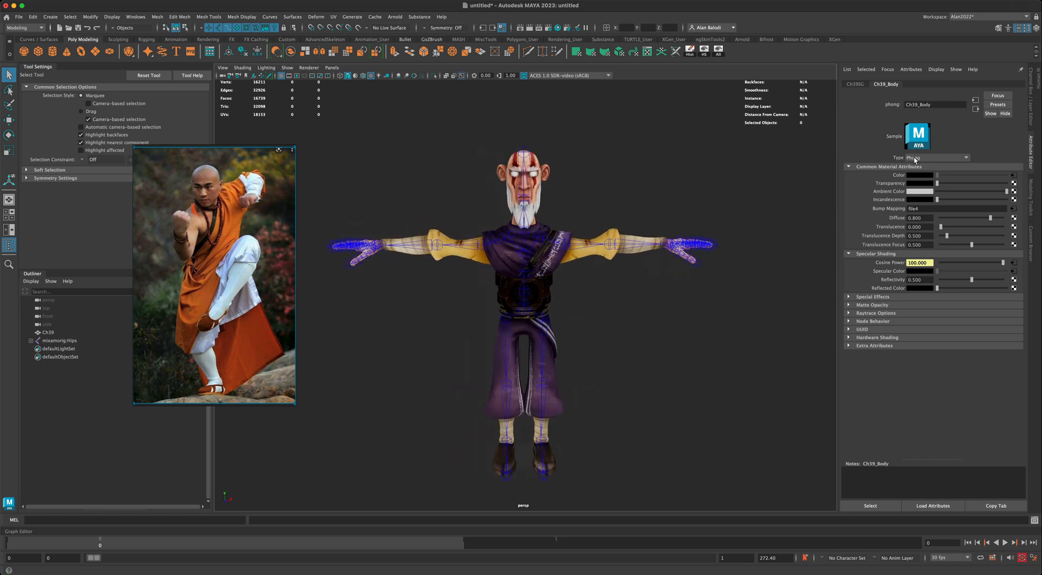
left_click_drag(670, 274, 661, 294, "alt")
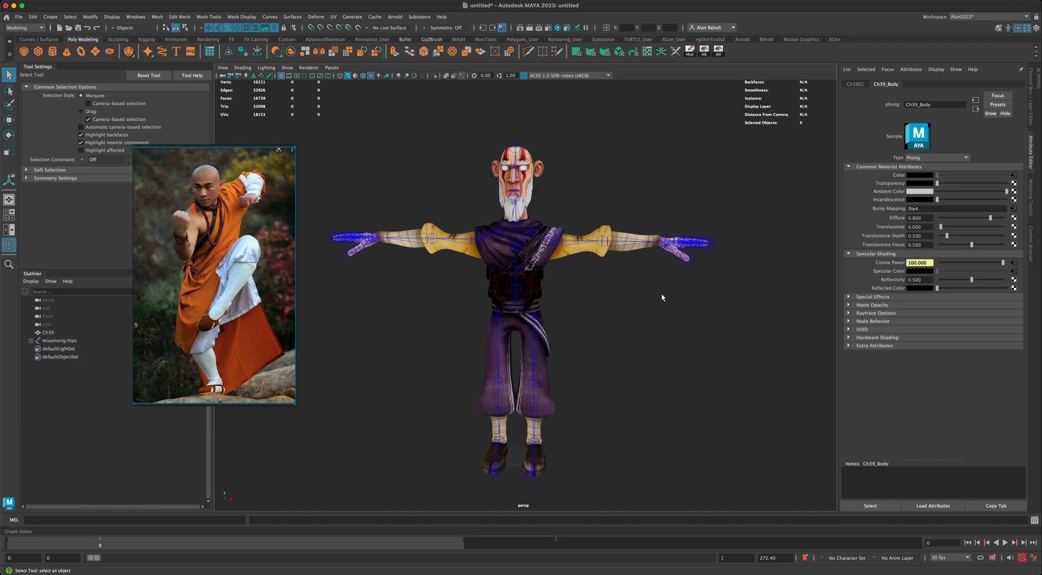
mouse_move(659, 317)
left_mouse_down("alt")
mouse_move(586, 332)
mouse_move(647, 324)
left_mouse_up("alt")
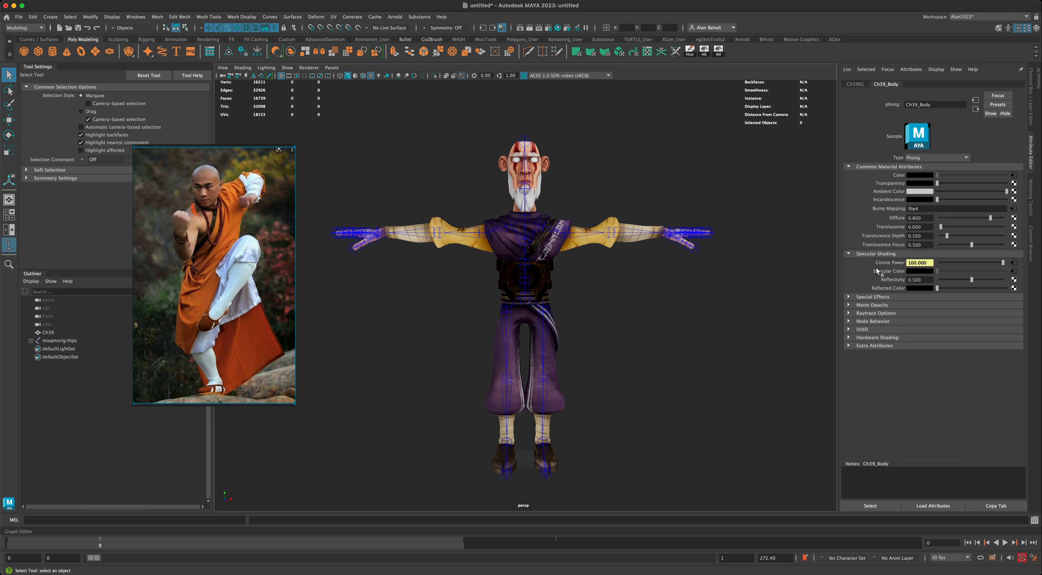
Set the color space of the body material's bump map file, Ch39_1001_Normal.png, to Raw
left_click(1015, 209)
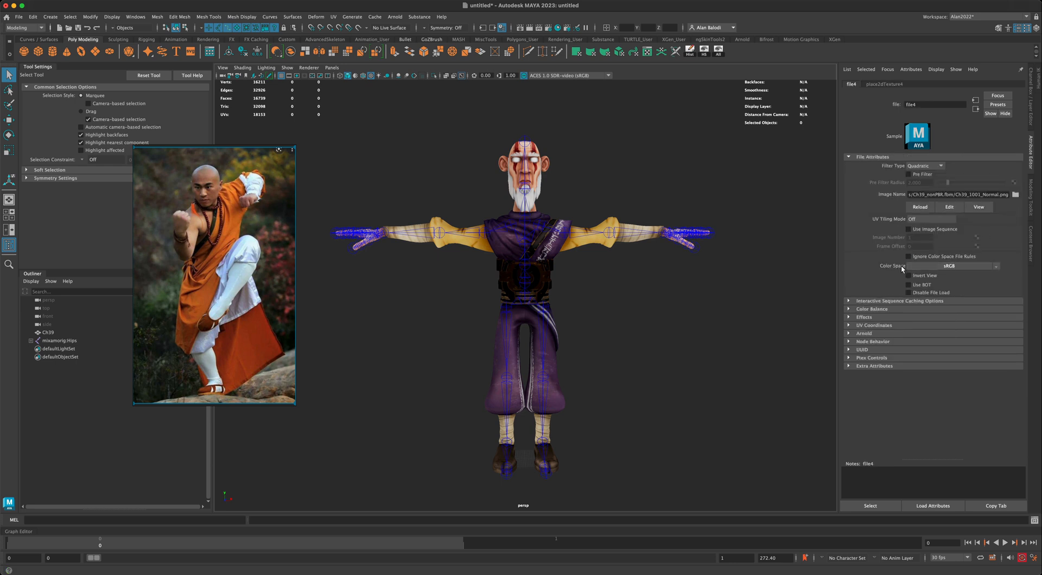
left_click_drag(730, 320, 734, 317, "alt")
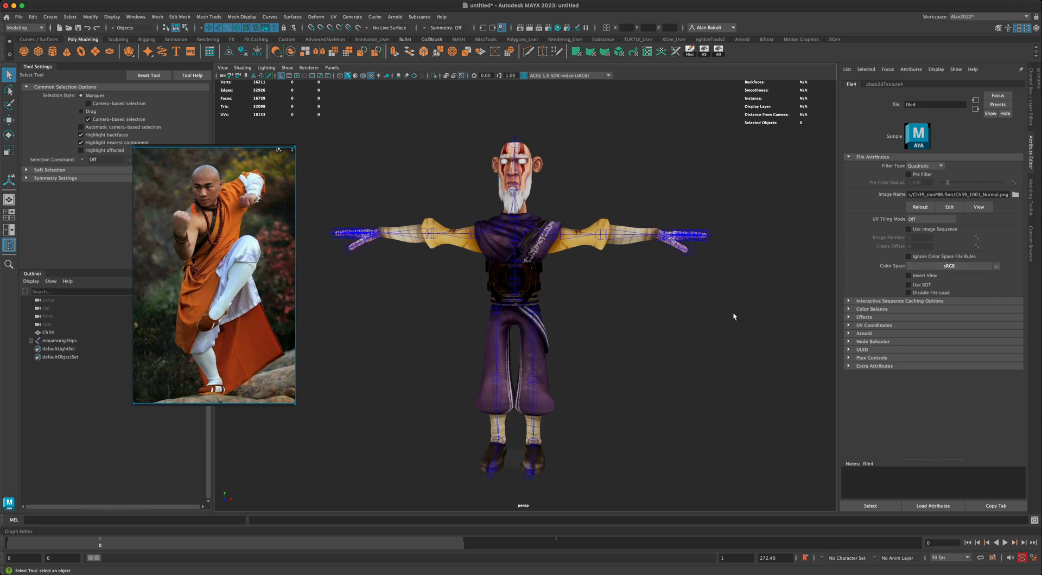
left_click(923, 267)
mouse_move(936, 289)
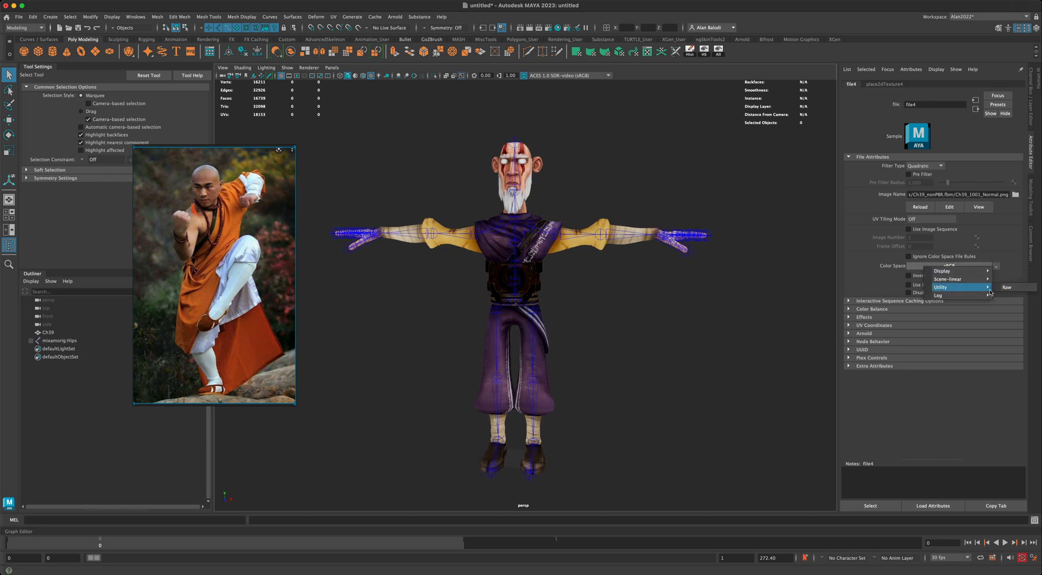
left_click(1007, 288)
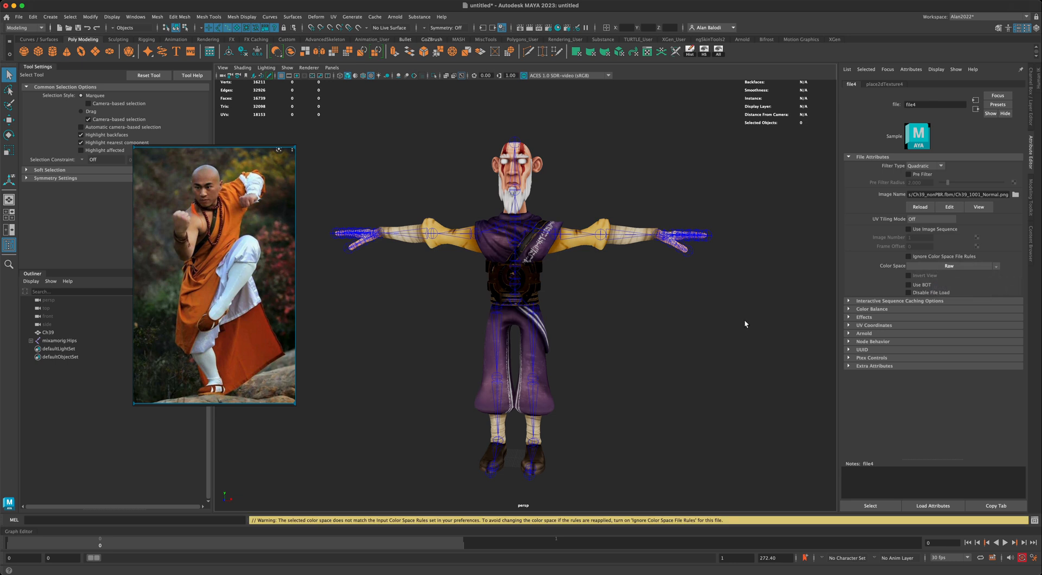
left_click_drag(584, 305, 609, 312, "alt")
middle_click_drag(647, 387, 657, 377, "alt")
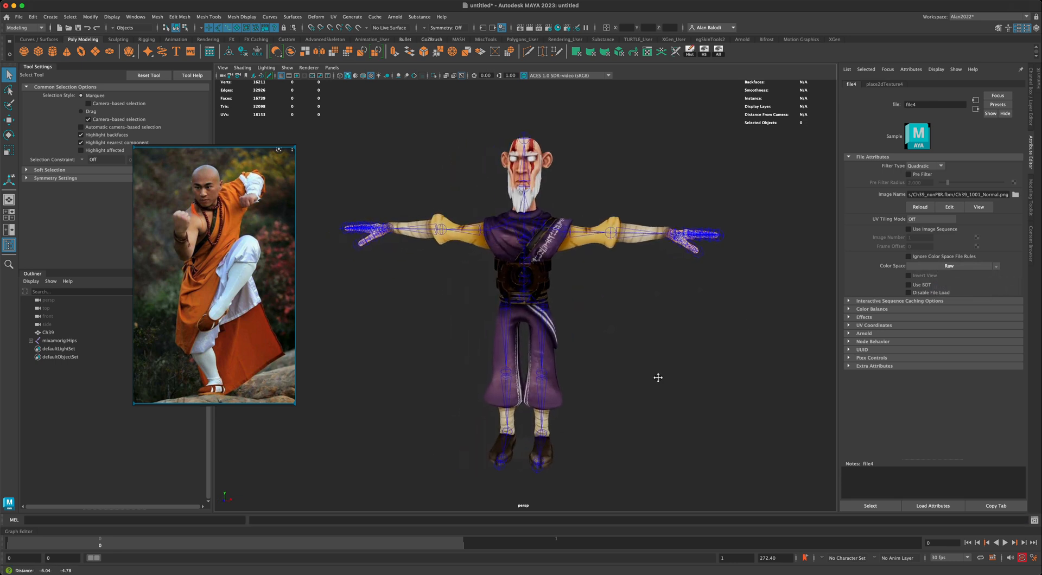
scroll(658, 378, "up", 3)
scroll(658, 377, "down", 3)
mouse_move(657, 378)
left_mouse_down("alt")
mouse_move(635, 363)
mouse_move(656, 363)
left_mouse_up("alt")
middle_click_drag(654, 363, 656, 361, "alt")
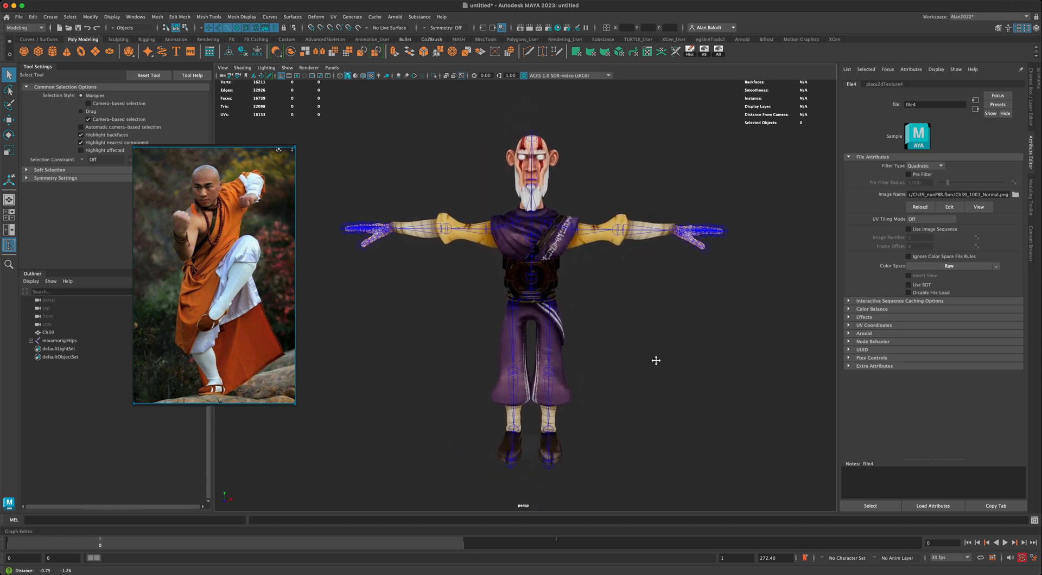
Lower the Ambient Color of the character's Ch39_Body phong material slightly to a light grey
right_click(577, 243)
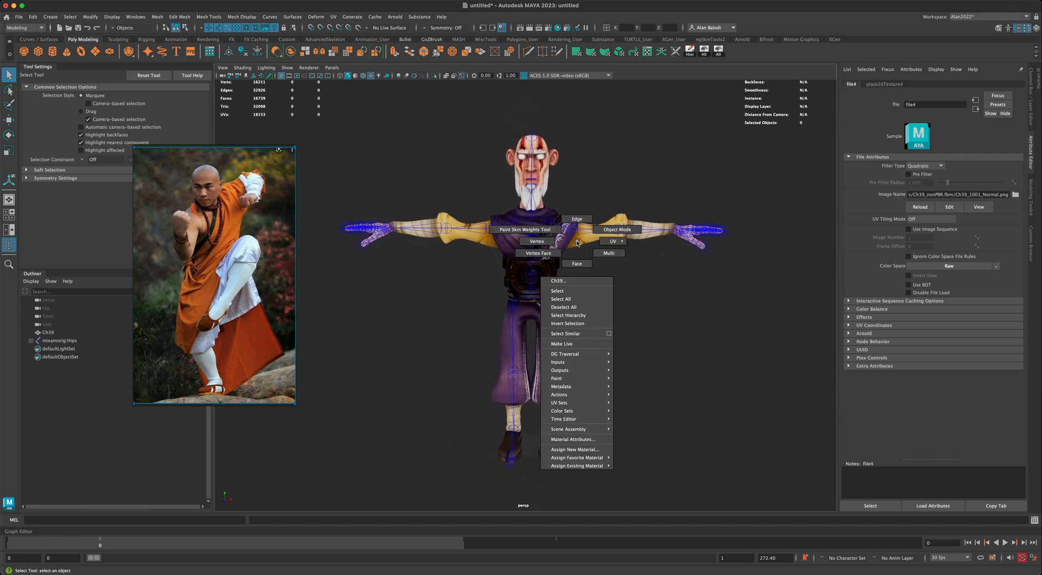
left_click(573, 439)
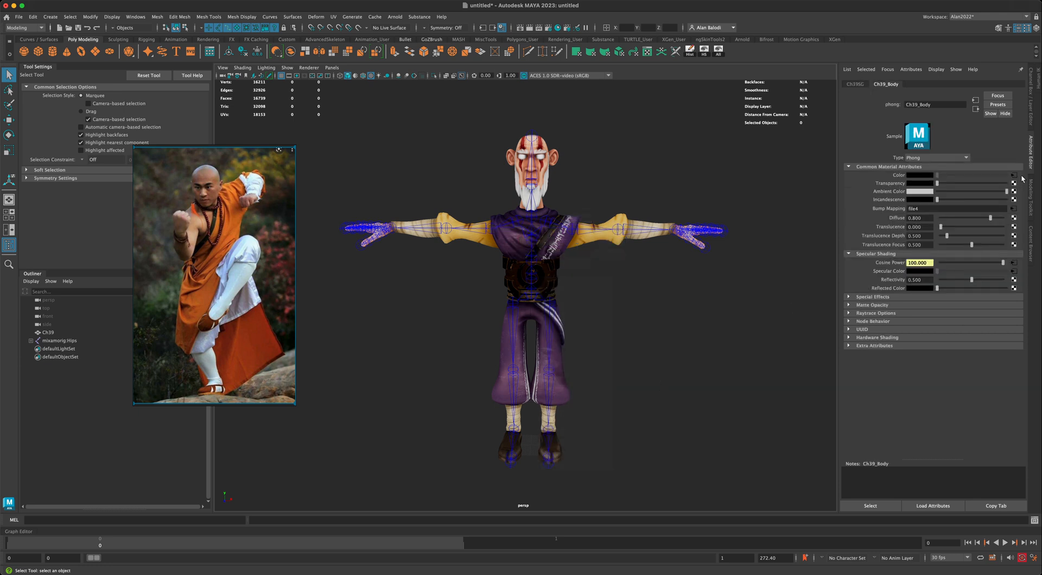
left_click_drag(1004, 192, 989, 191)
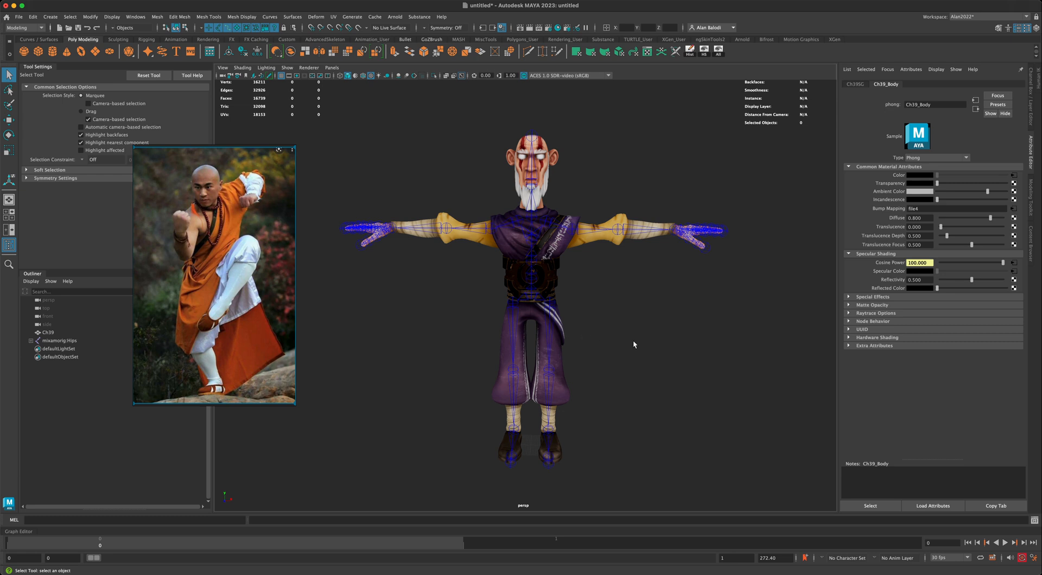
left_click_drag(633, 343, 645, 340, "alt")
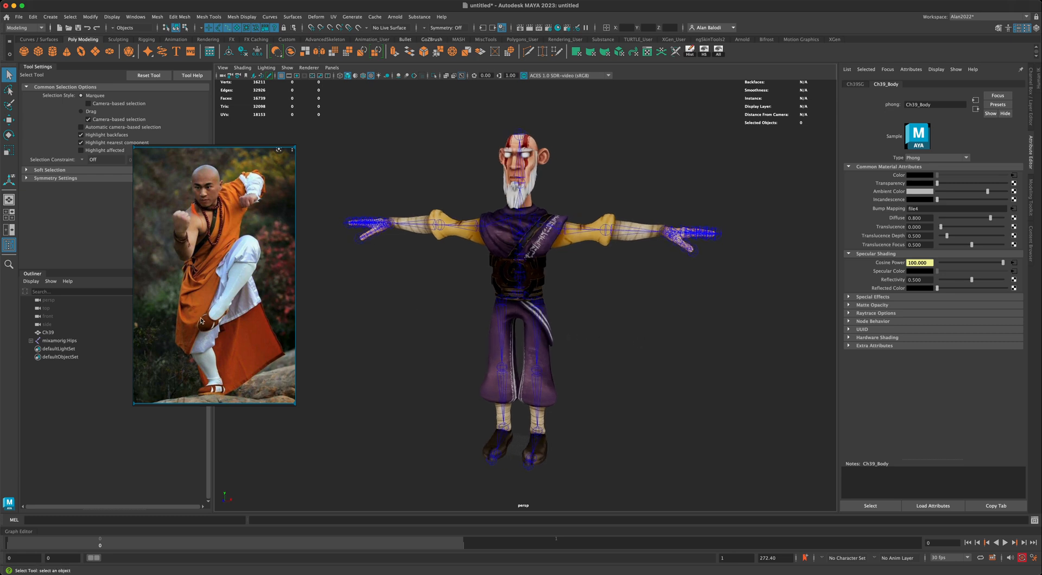
left_click_drag(350, 330, 357, 330, "alt")
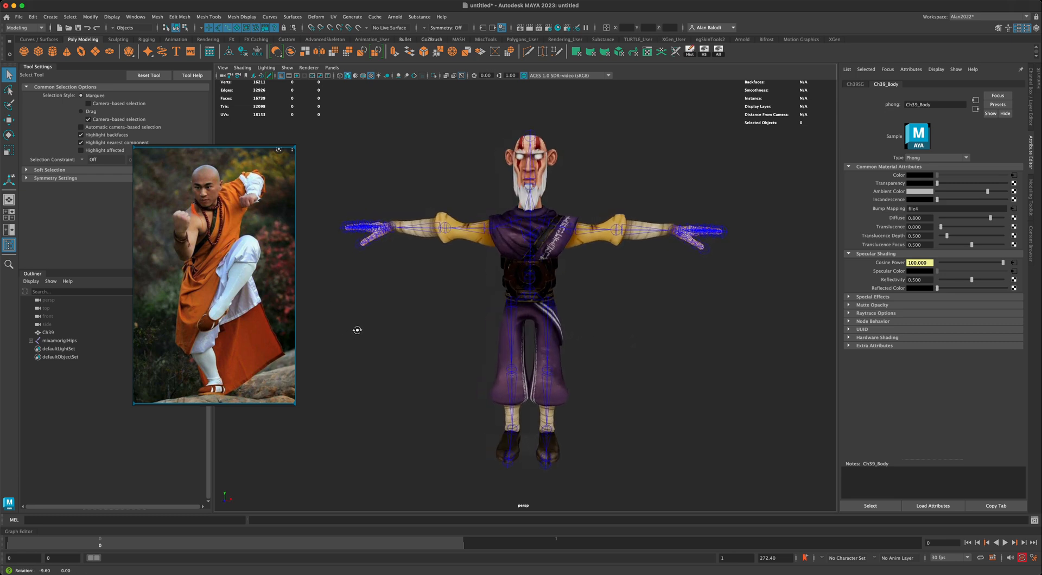
Try to rotate the character's left upper leg joint with the Rotate tool and undo the rotation
left_click(531, 297)
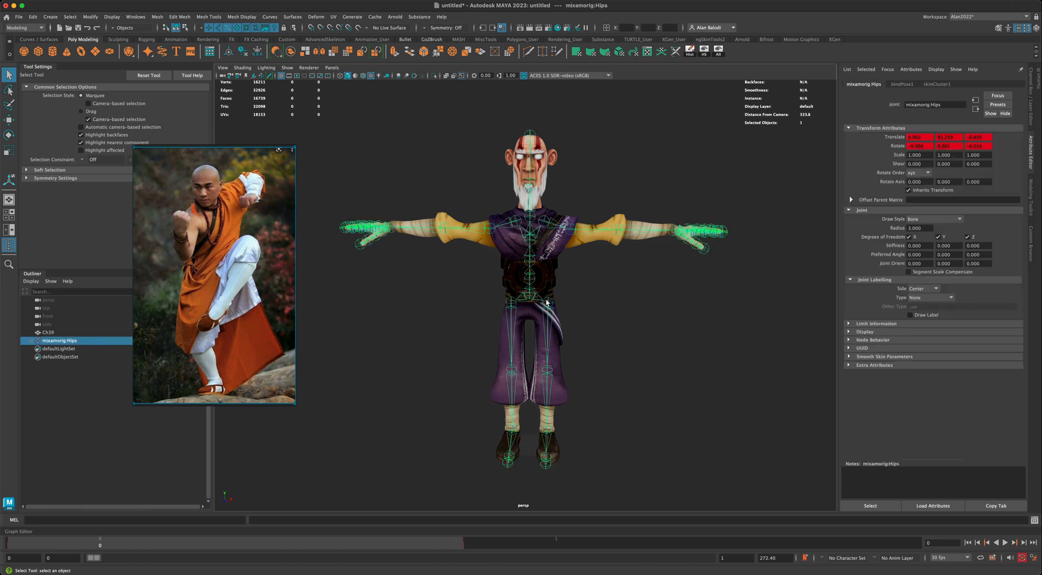
left_click(547, 302)
left_click(7, 135)
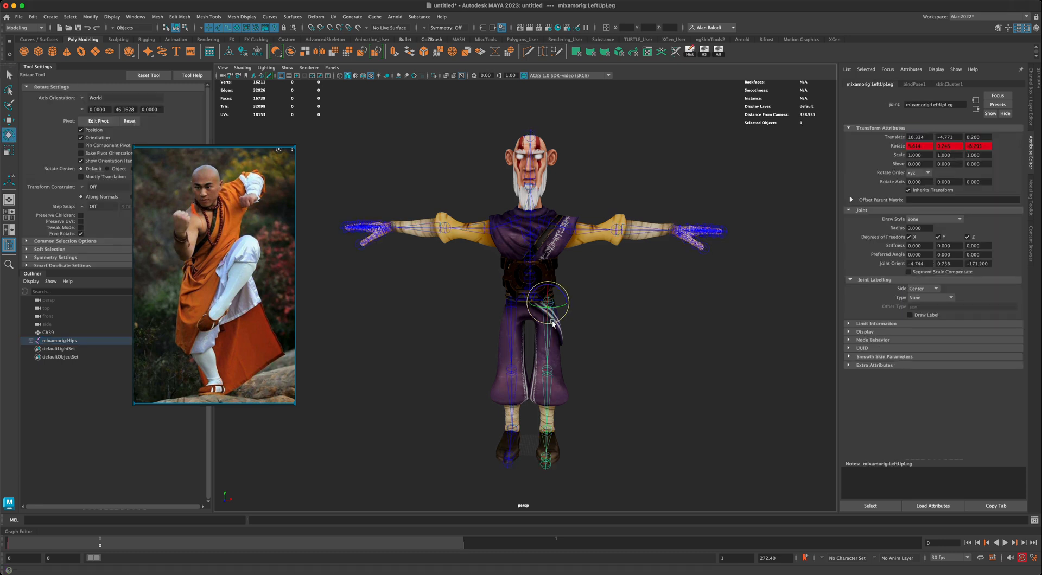
left_click_drag(564, 298, 624, 335)
key("super+z")
scroll(628, 340, "down", 2)
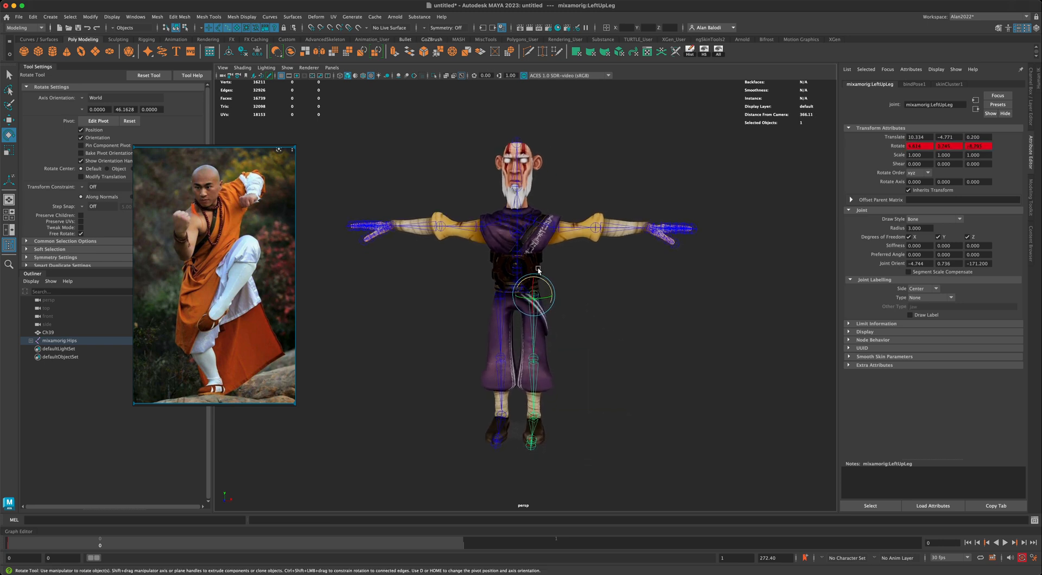
mouse_move(631, 312)
middle_mouse_down("alt")
mouse_move(616, 327)
mouse_move(621, 318)
middle_mouse_up("alt")
scroll(617, 327, "up", 2)
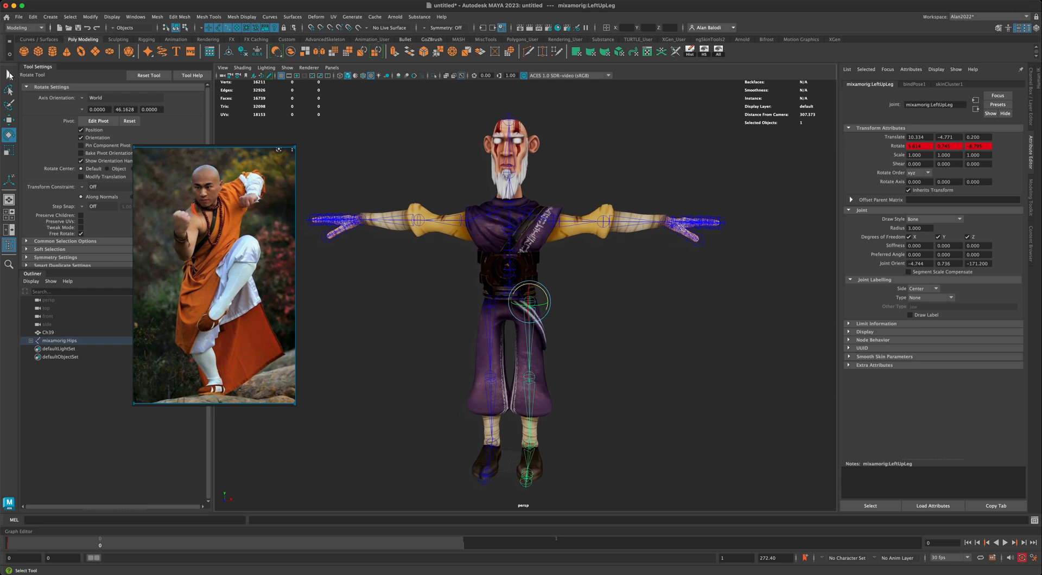
Select the hips joint, show the HumanIK character controls and create a new character definition
left_click(9, 75)
left_click(510, 294)
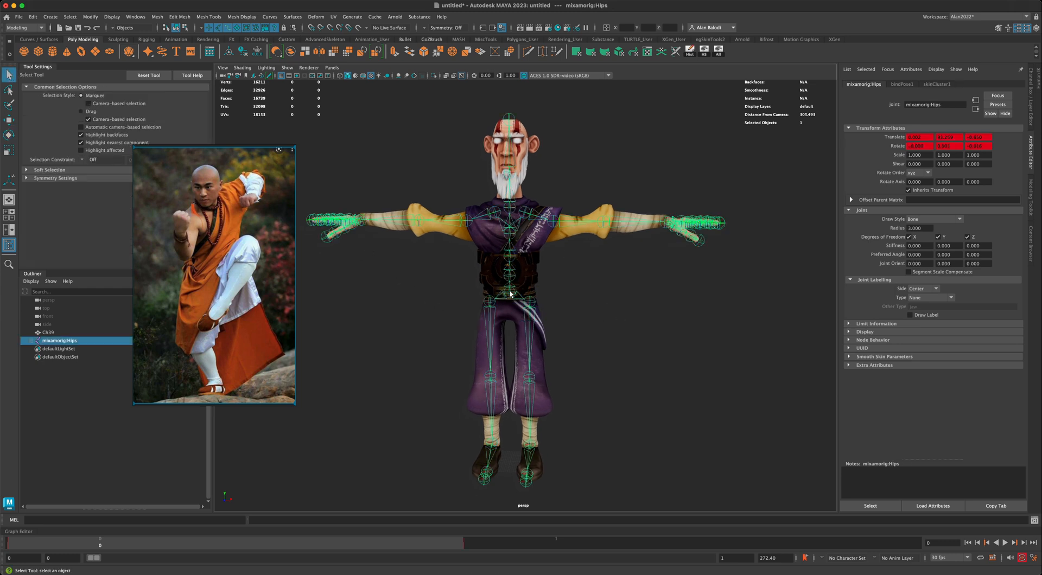
left_click(565, 309)
left_click(510, 293)
left_click(1008, 29)
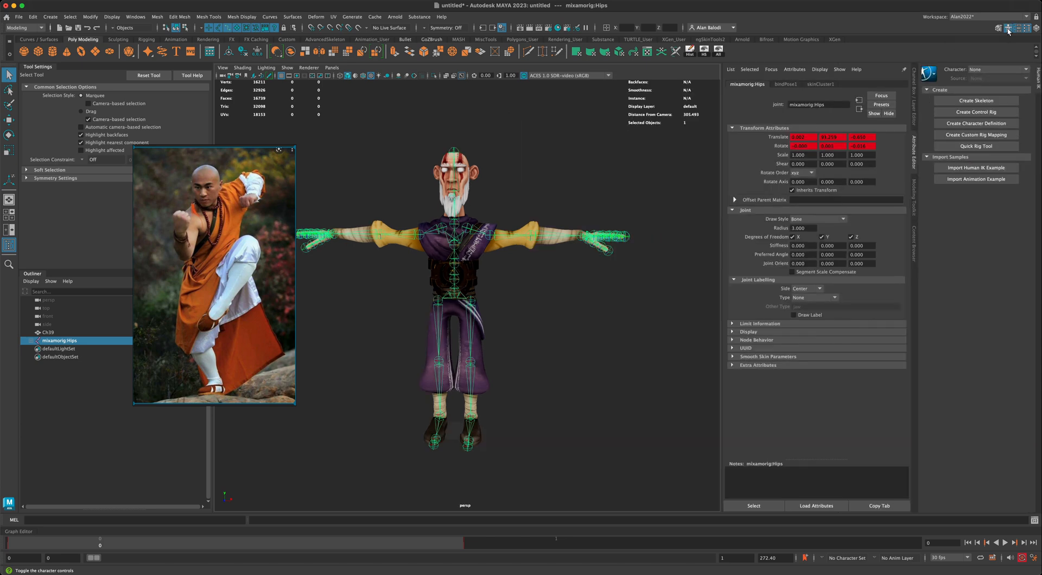
left_click(985, 125)
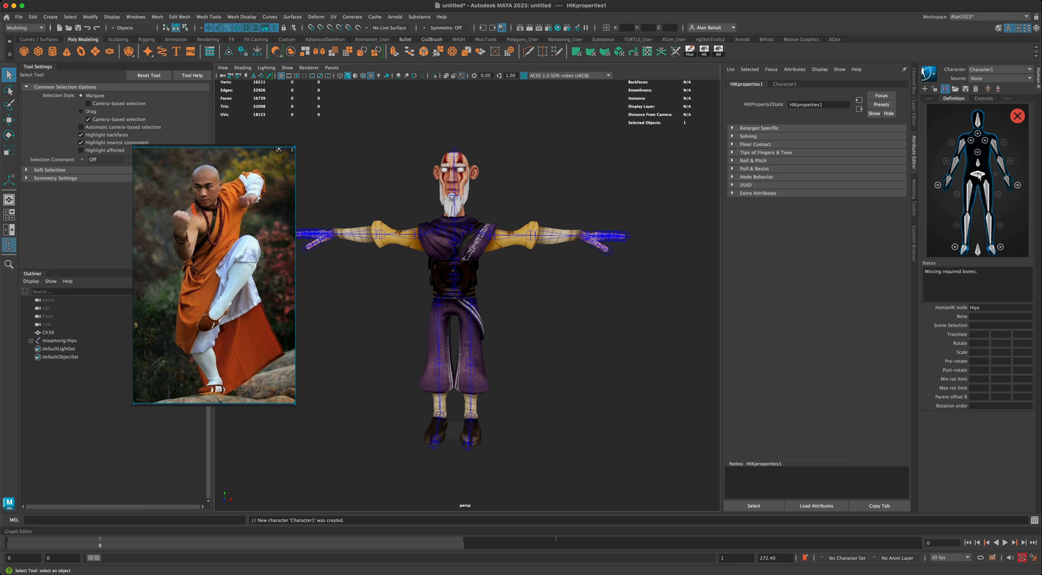
Assign mixamorig:Hips as the Hips bone and load the HIK skeleton definition template, matching all bones with the prefix mixamorig:
left_click(454, 295)
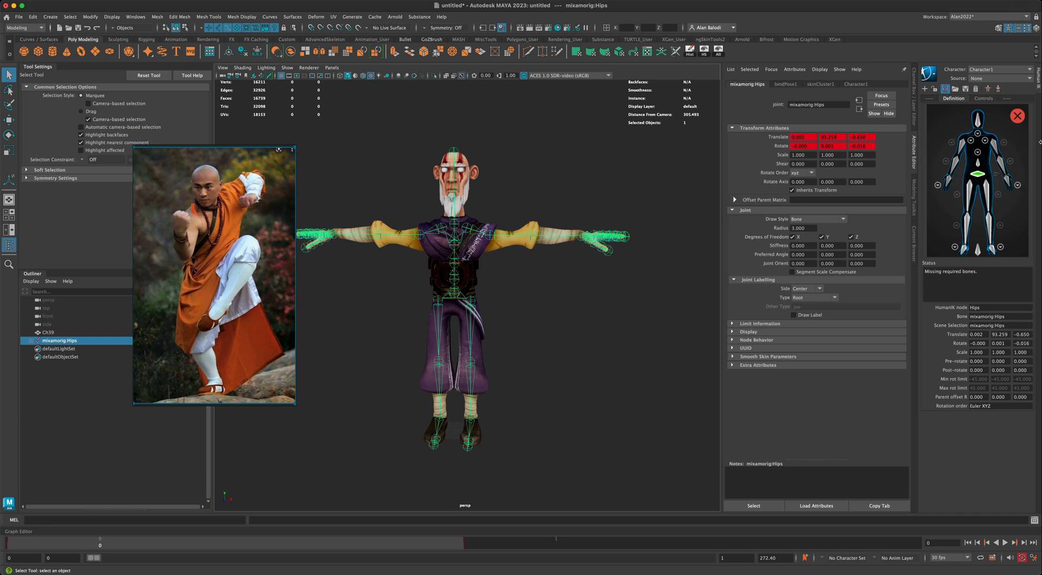
left_click(955, 90)
left_click_drag(956, 180, 651, 159)
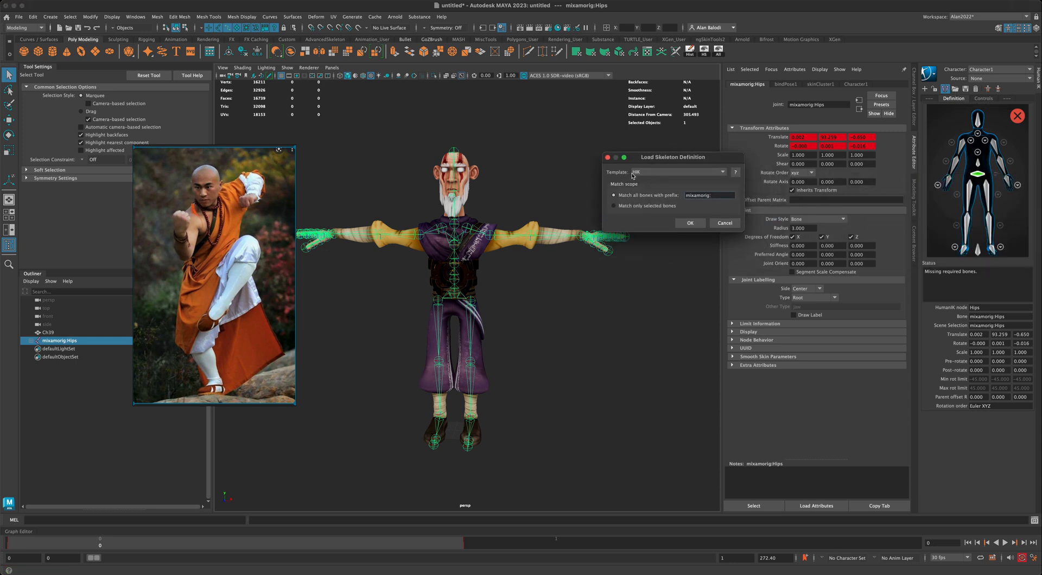
left_click(656, 174)
left_click(646, 174)
left_click(686, 223)
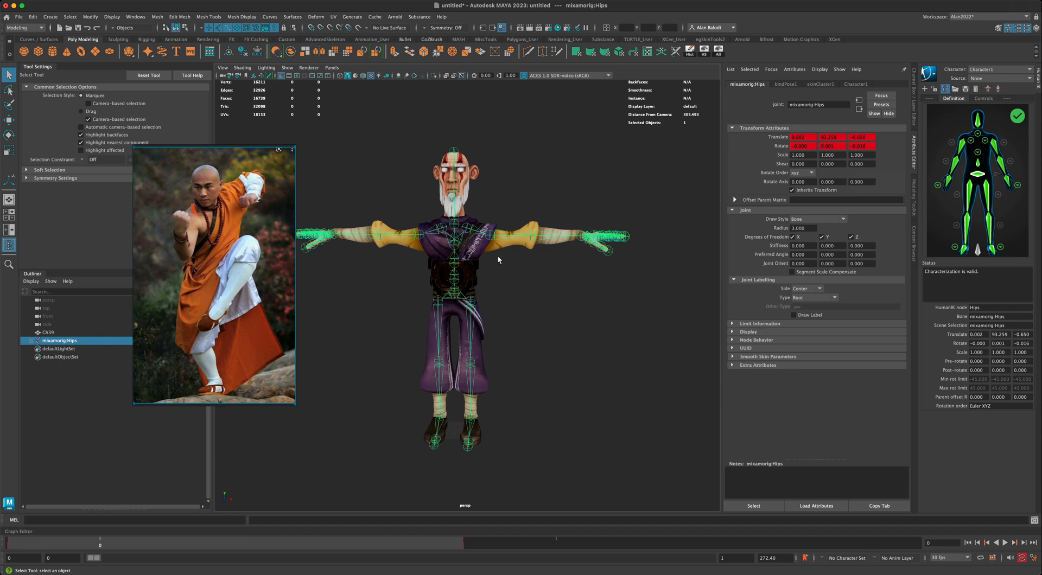
Set the HumanIK character's source to Control Rig to generate a control rig on the skeleton
middle_click_drag(557, 337, 572, 349, "alt")
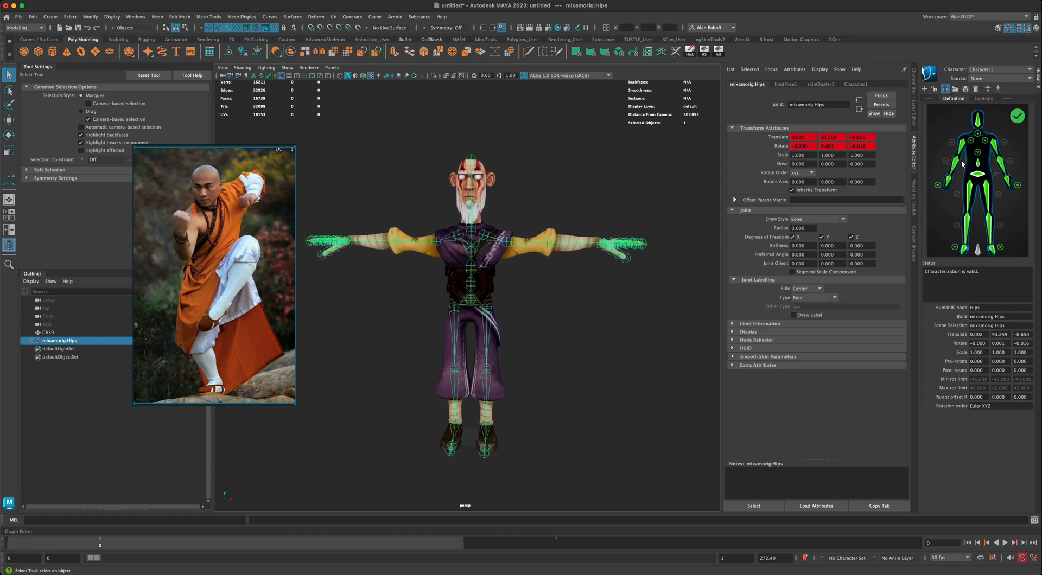
left_click_drag(654, 221, 630, 216, "alt")
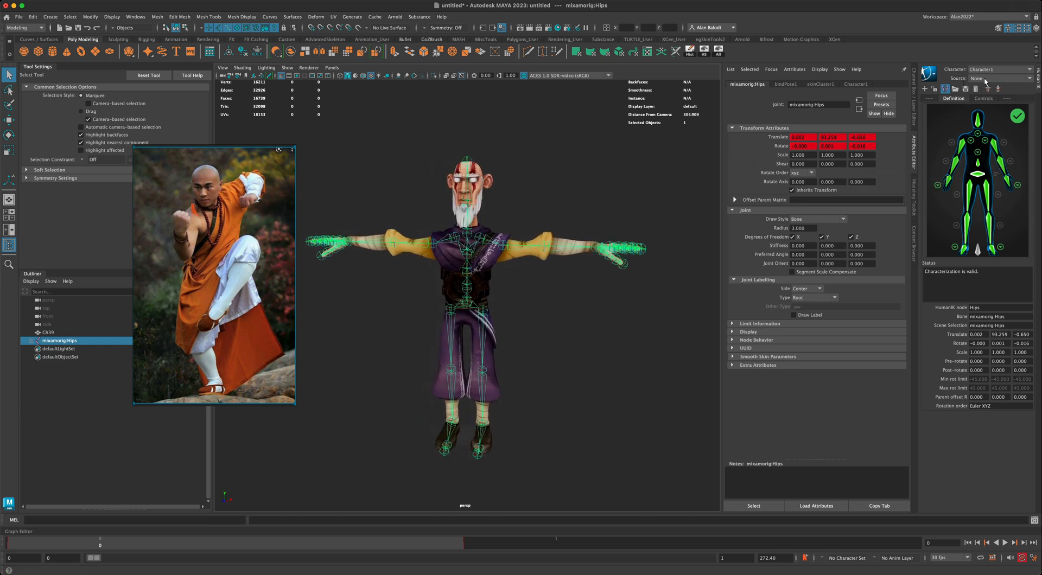
left_click(986, 80)
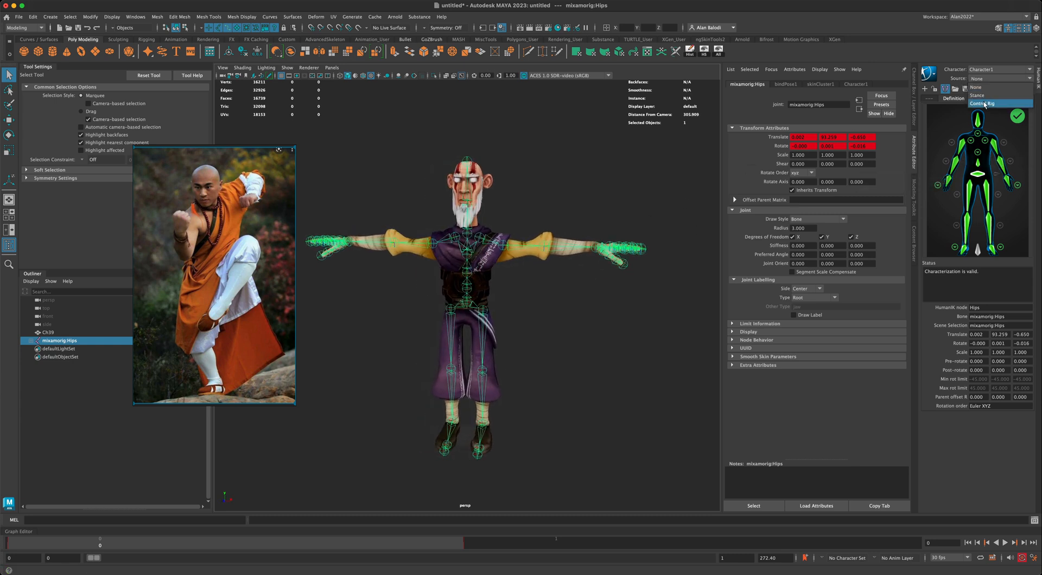
left_click(985, 103)
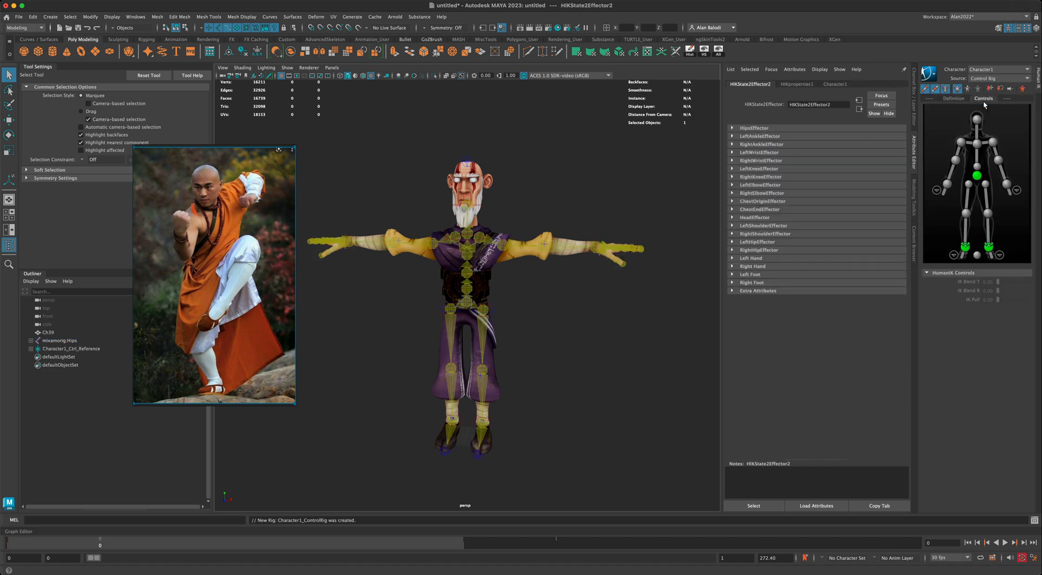
Try moving the control rig's hips effector with the Move tool and undo the move
left_click(467, 314)
left_click_drag(519, 321, 525, 320, "alt")
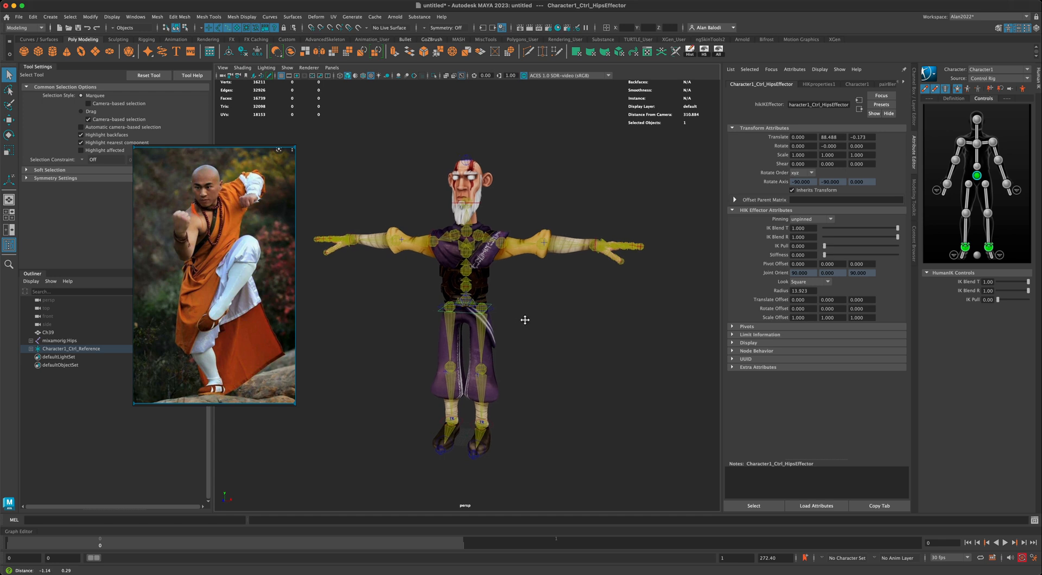
middle_click_drag(525, 320, 526, 319, "alt")
left_click(8, 120)
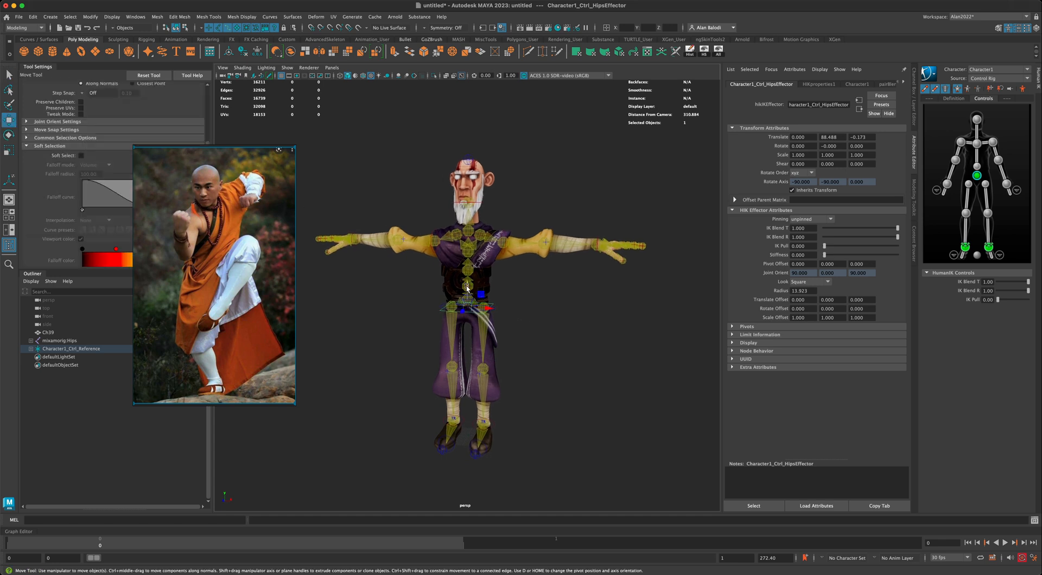
left_click_drag(466, 288, 457, 302)
key("ctrl+z")
left_click_drag(560, 309, 589, 295, "alt")
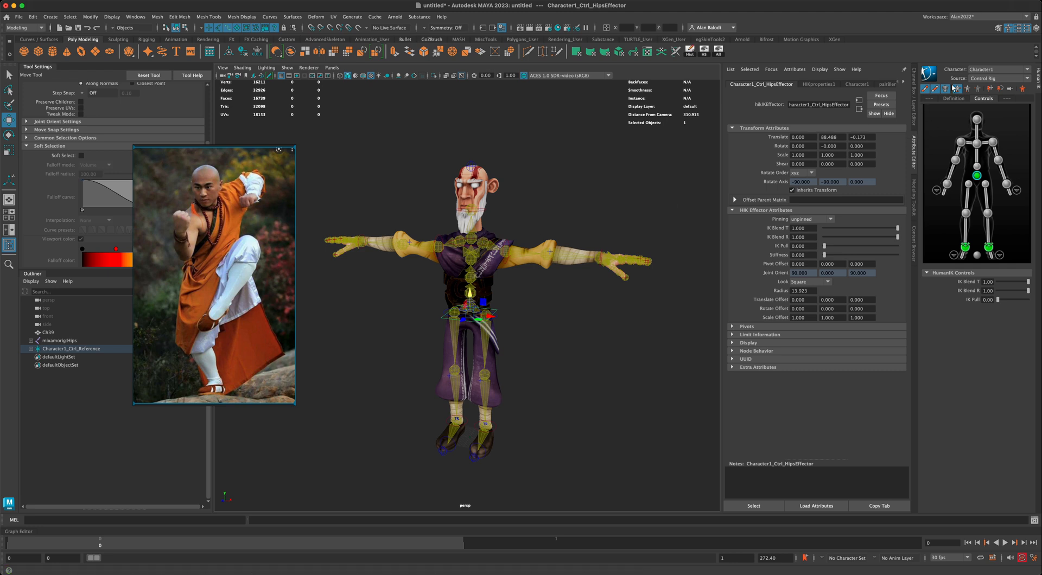
Hide the control rig's FK bones in the viewport, keeping the IK effectors displayed
left_click(925, 91)
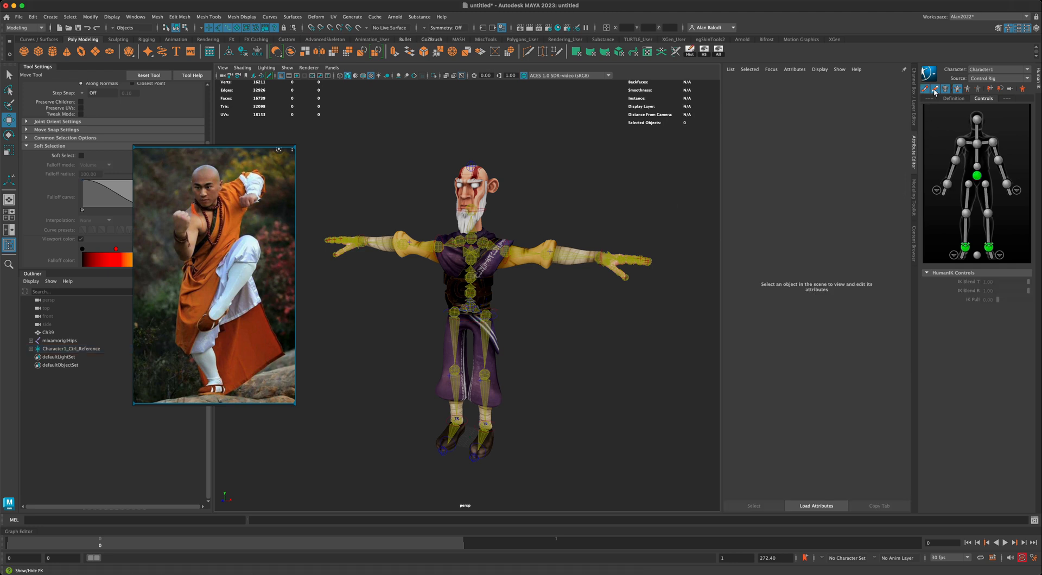
left_click(935, 91)
left_click(934, 91)
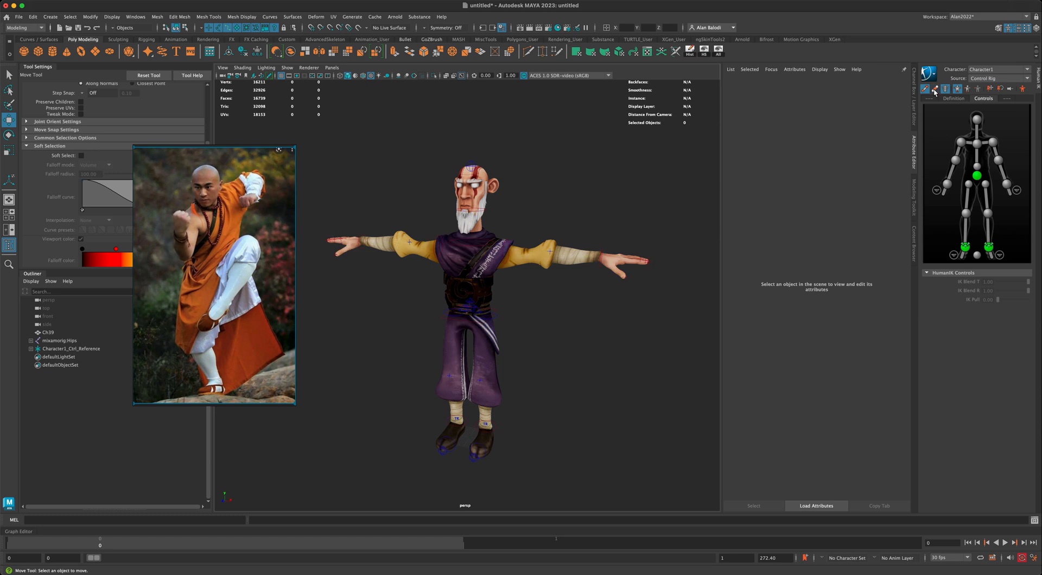
left_click(935, 91)
left_click(934, 91)
scroll(590, 340, "up", 3)
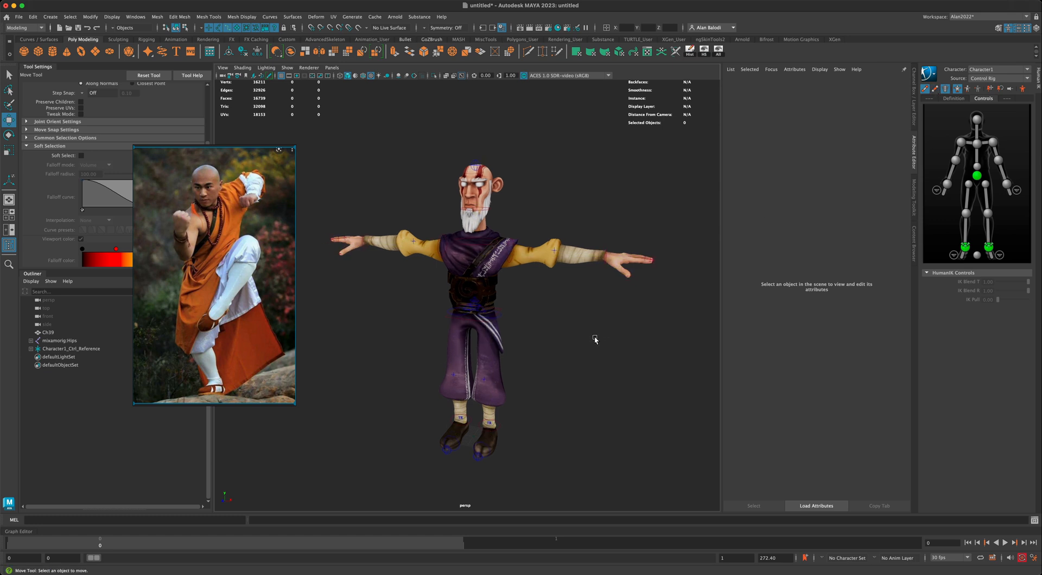
Lower the hips effector vertically to a Translate Y of about 77.3 so the character's knees bend
left_click_drag(613, 343, 580, 356, "alt")
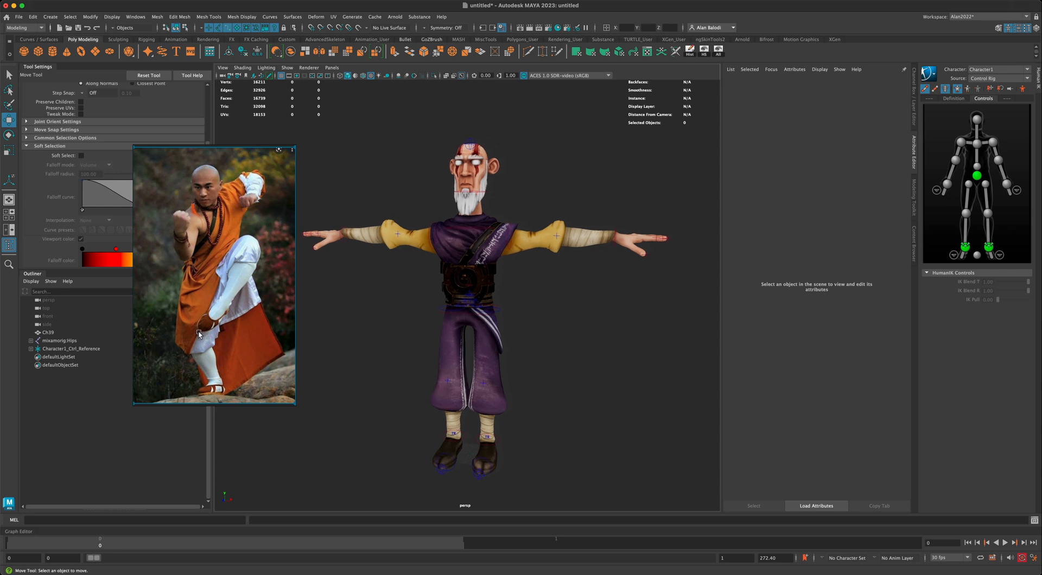
left_click_drag(368, 350, 364, 349, "alt")
left_click_drag(316, 289, 369, 317, "alt")
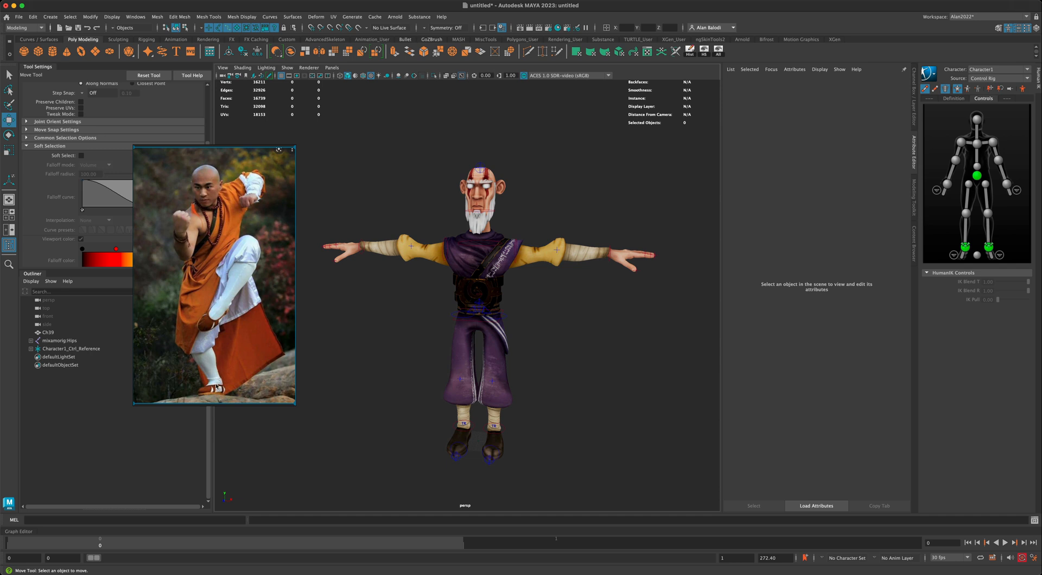
left_click_drag(315, 313, 318, 315, "alt")
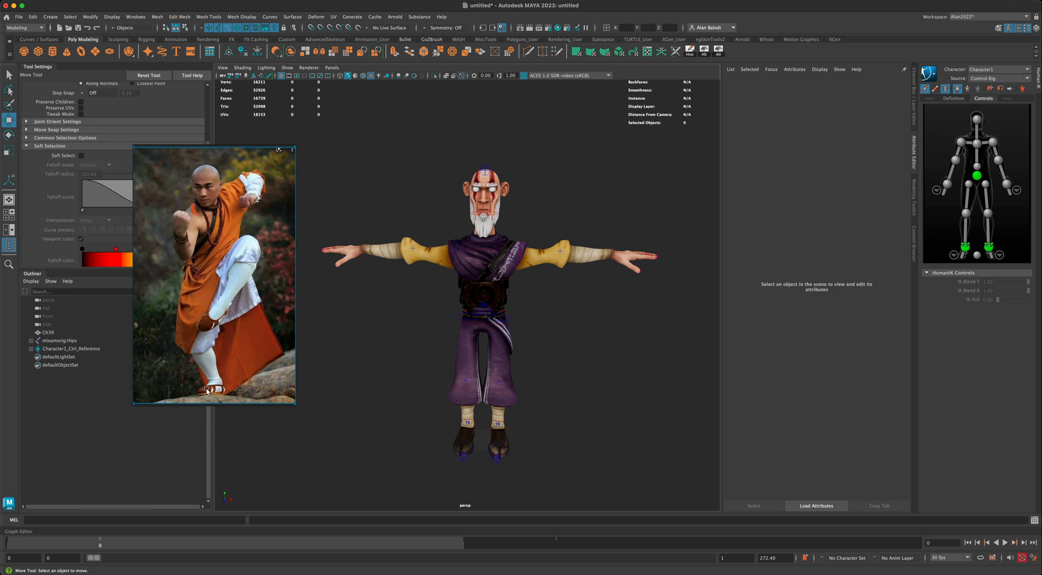
left_click_drag(411, 431, 412, 426, "alt")
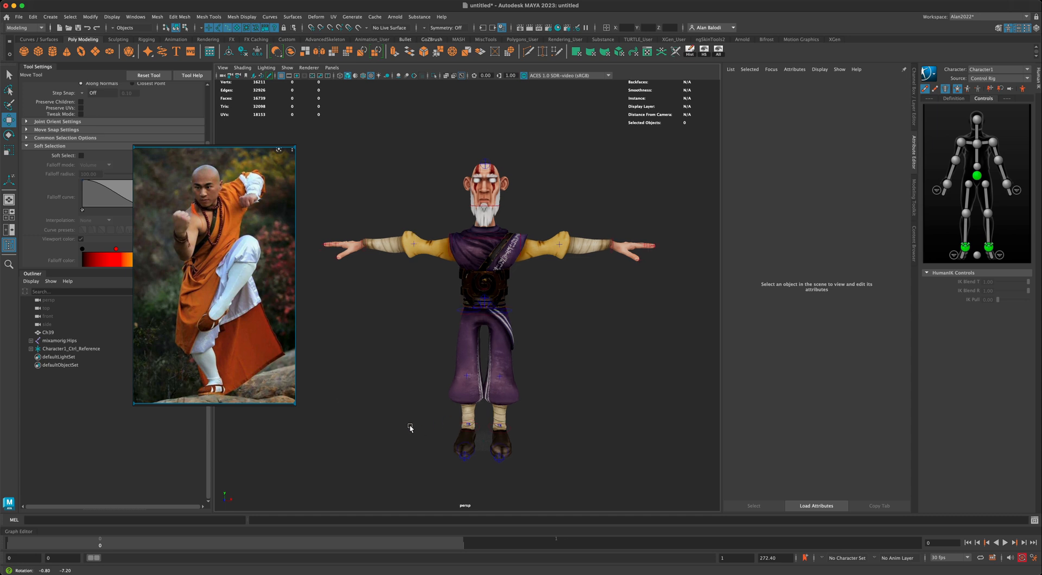
middle_click_drag(393, 427, 396, 414, "alt")
left_click(480, 304)
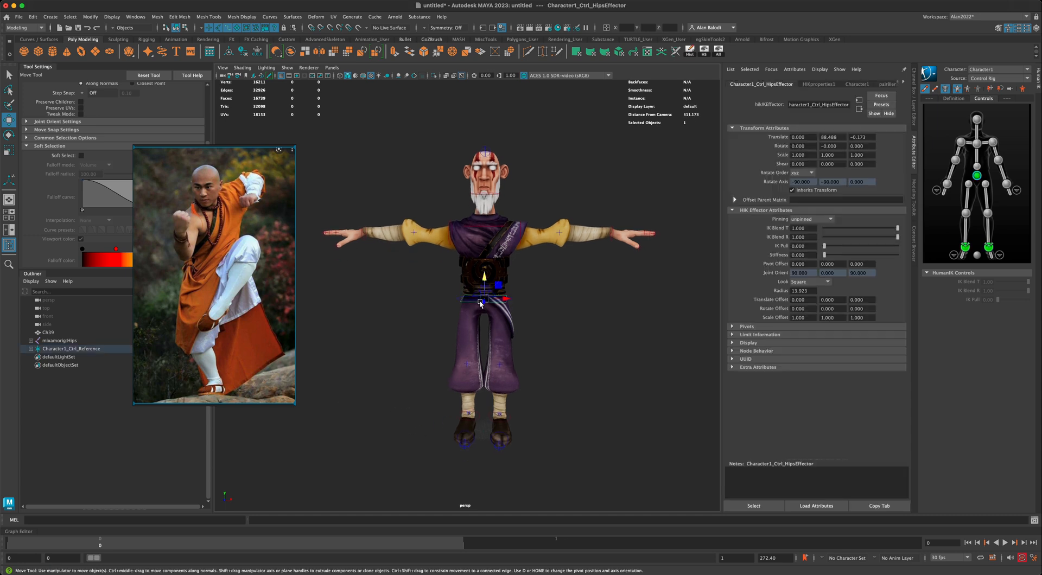
left_click_drag(484, 284, 484, 297)
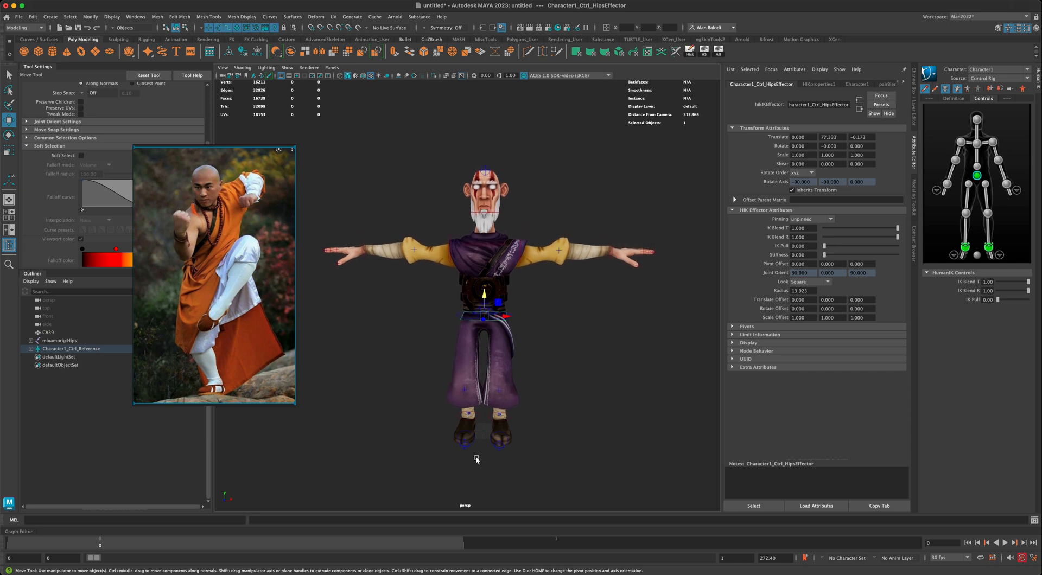
Rotate the right ankle effector to about 4.2, 7.6 and 0.3 degrees in X, Y and Z
left_click(473, 418)
key("e")
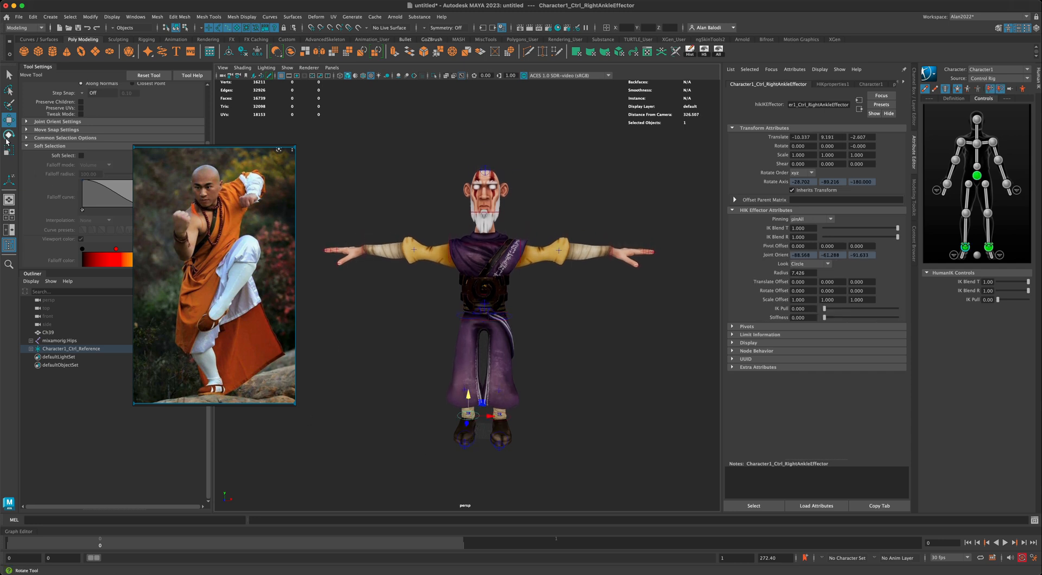
left_click_drag(471, 419, 471, 424)
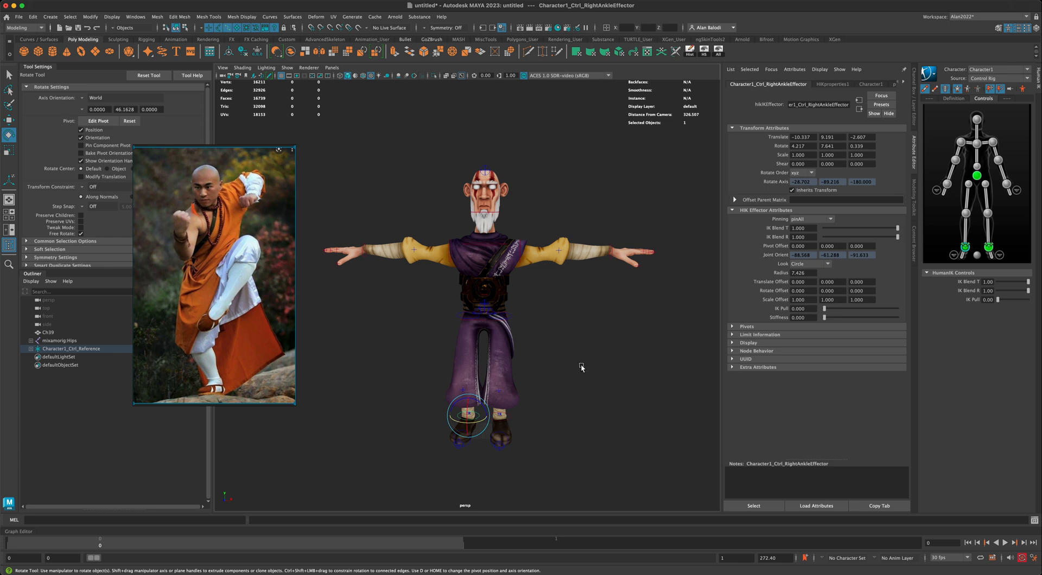
Move the right knee effector outward to a translation of about -15.3, 42.0 and 18.5 in X, Y and Z
left_click_drag(581, 367, 462, 370, "alt")
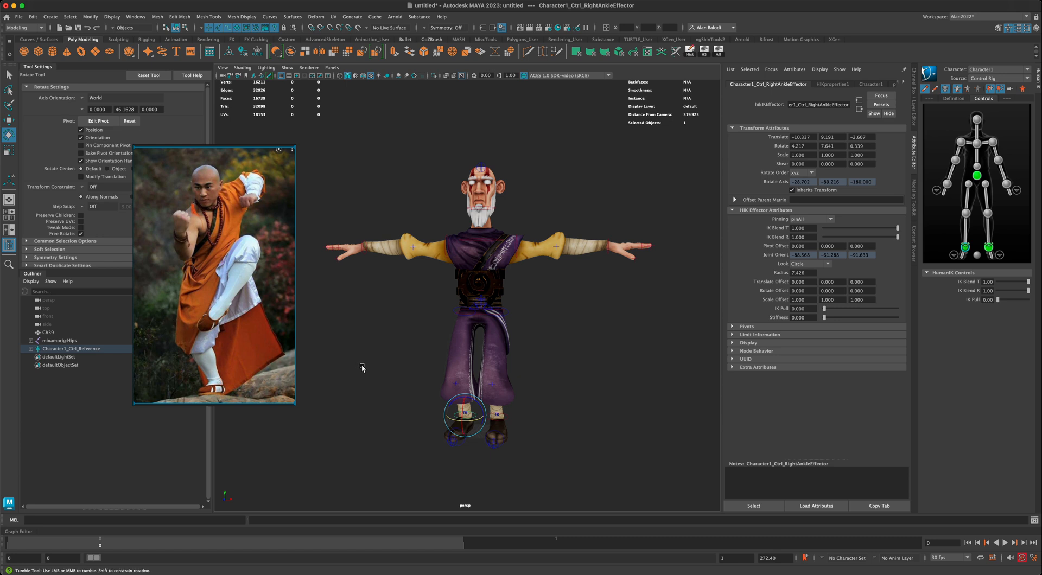
left_click(456, 379)
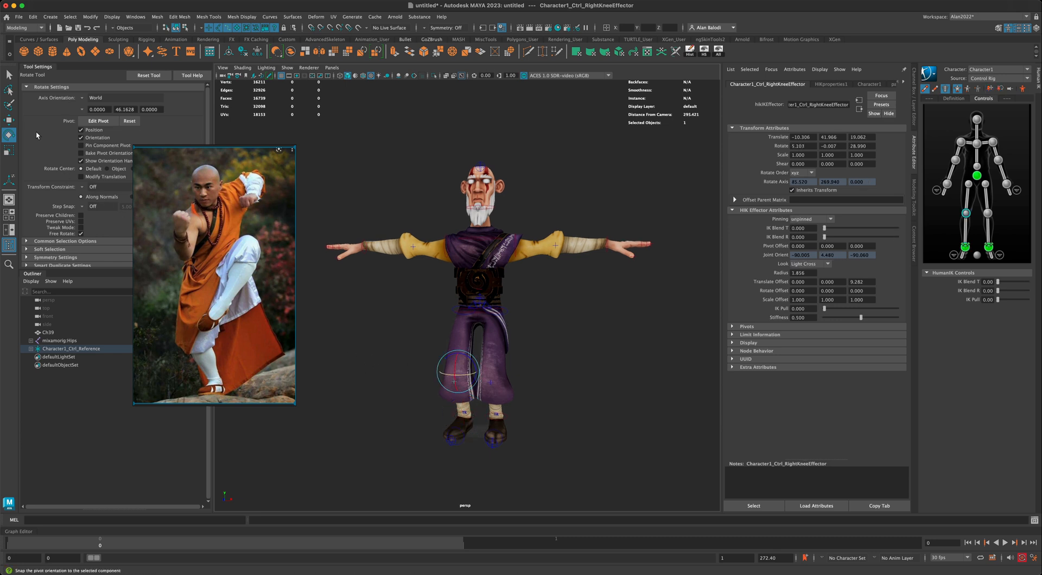
left_click(9, 119)
left_click_drag(480, 375, 471, 375)
mouse_move(541, 375)
left_mouse_down("alt")
mouse_move(559, 378)
mouse_move(549, 377)
left_mouse_up("alt")
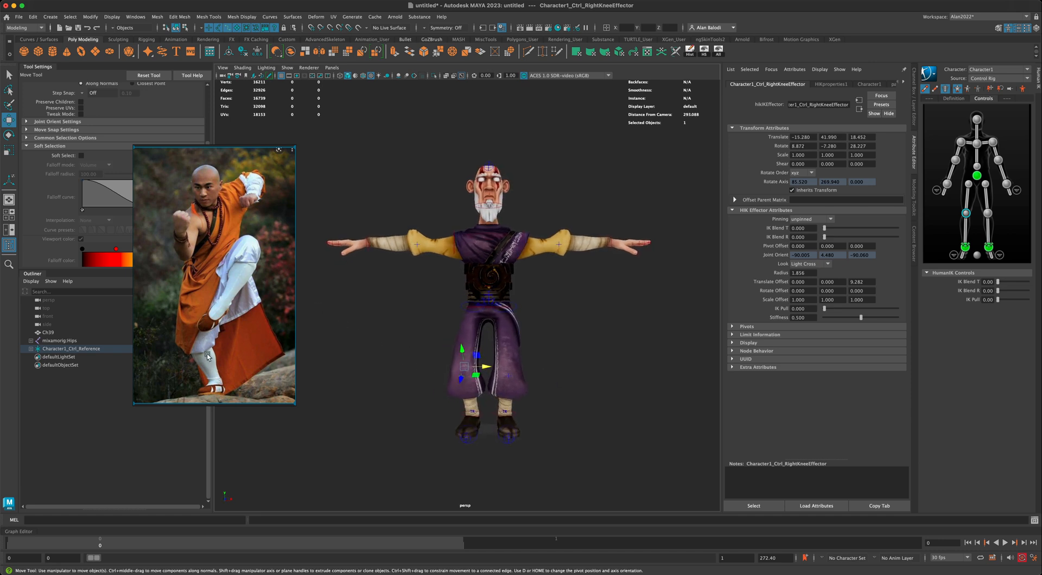
left_click_drag(401, 373, 396, 374, "alt")
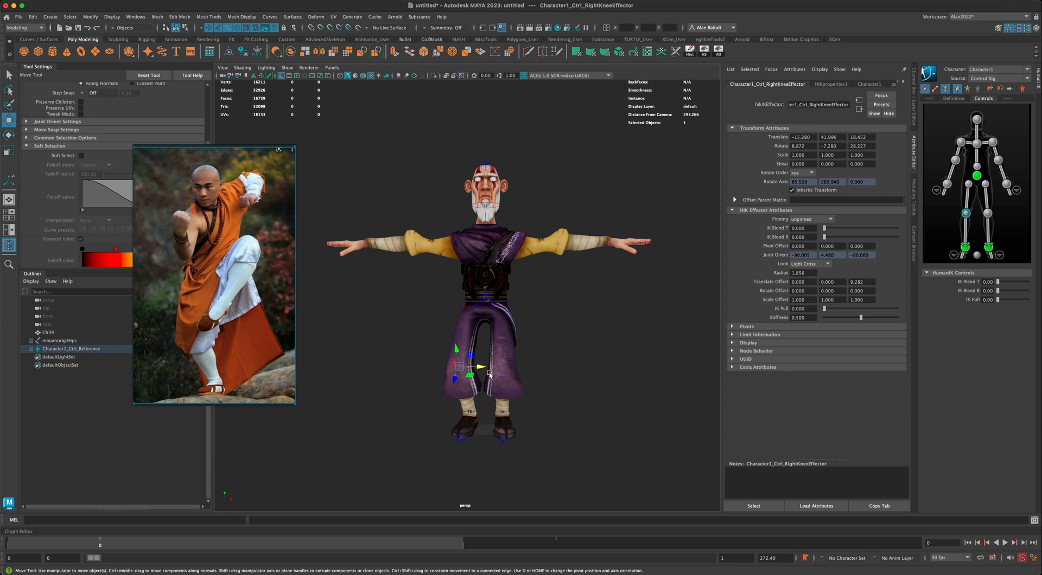
Raise the left ankle effector forward and across the body to about 3.8, 53.6 and 31.8 in X, Y and Z
left_click_drag(485, 369, 482, 419)
left_click(472, 417)
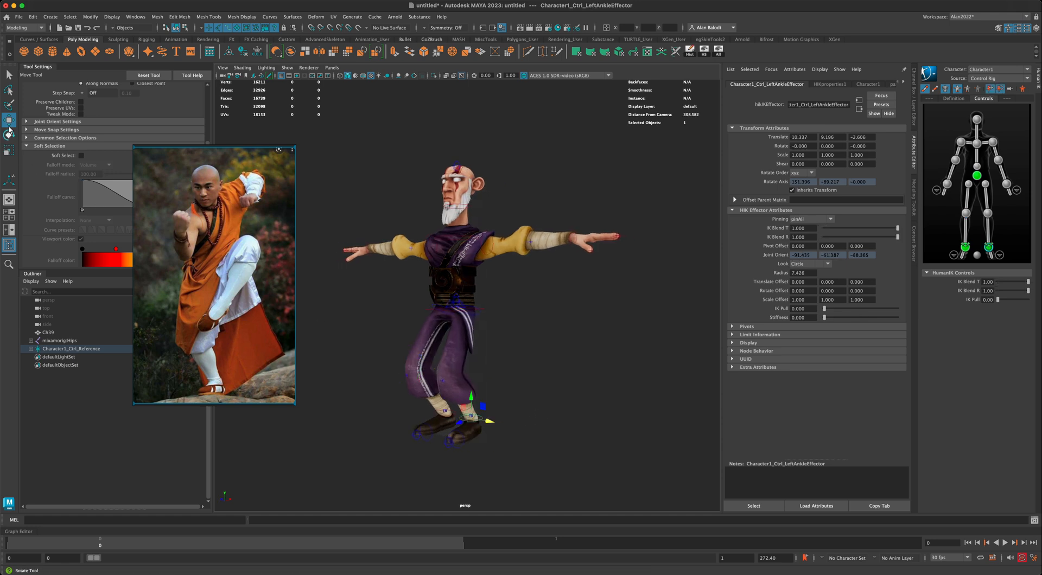
left_click_drag(599, 426, 542, 356, "alt")
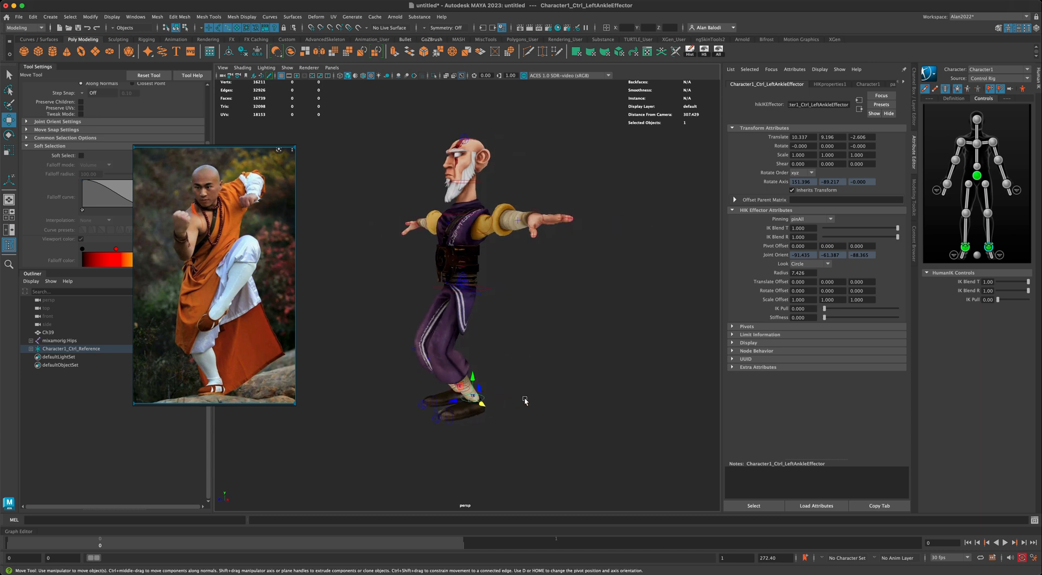
left_click_drag(525, 401, 515, 397, "alt")
left_click_drag(449, 383, 401, 324)
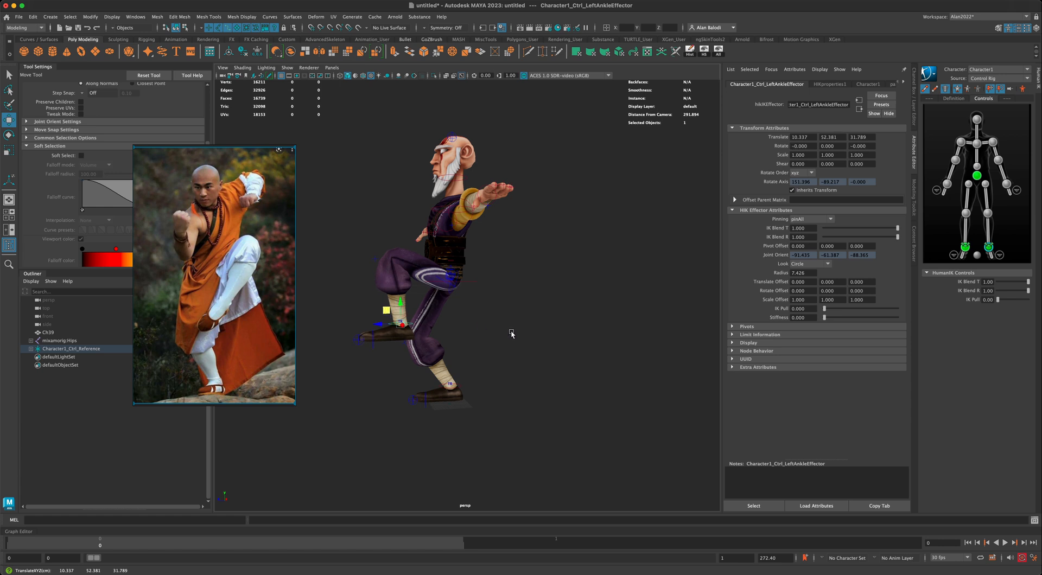
left_click_drag(511, 334, 577, 347, "alt")
middle_click_drag(648, 375, 608, 415, "alt")
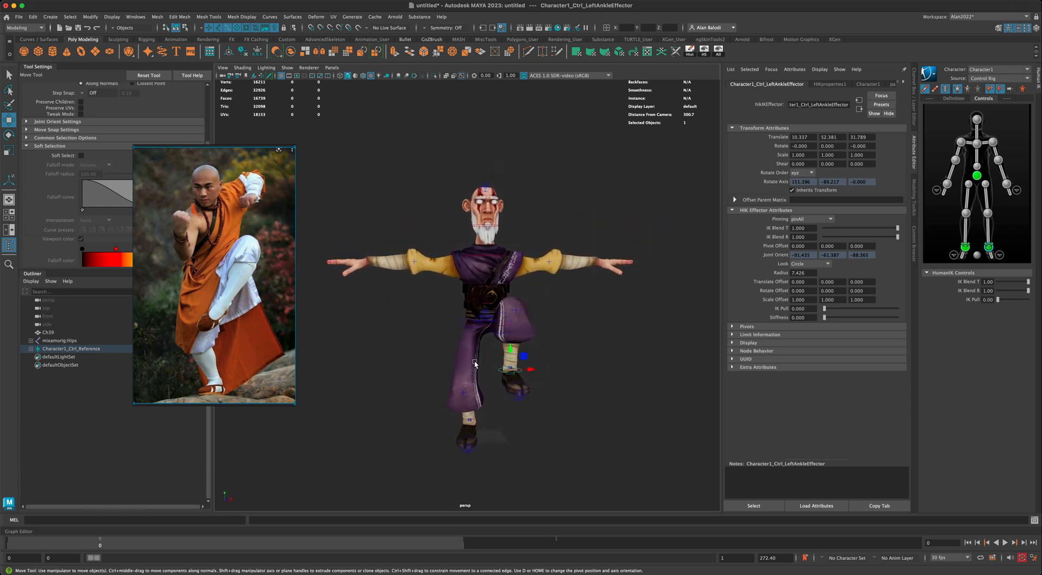
left_click_drag(526, 360, 516, 358)
Rotate the left ankle effector to about 17.1, 36.8 and 63.3 degrees so the raised foot points down
key("e")
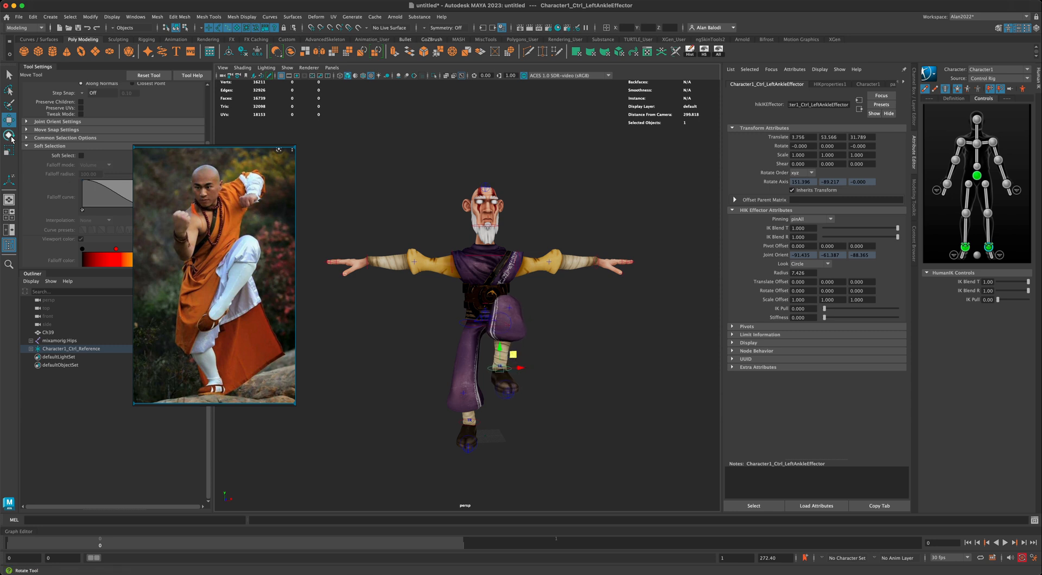
left_click_drag(521, 370, 505, 391)
left_click_drag(561, 370, 561, 375, "alt")
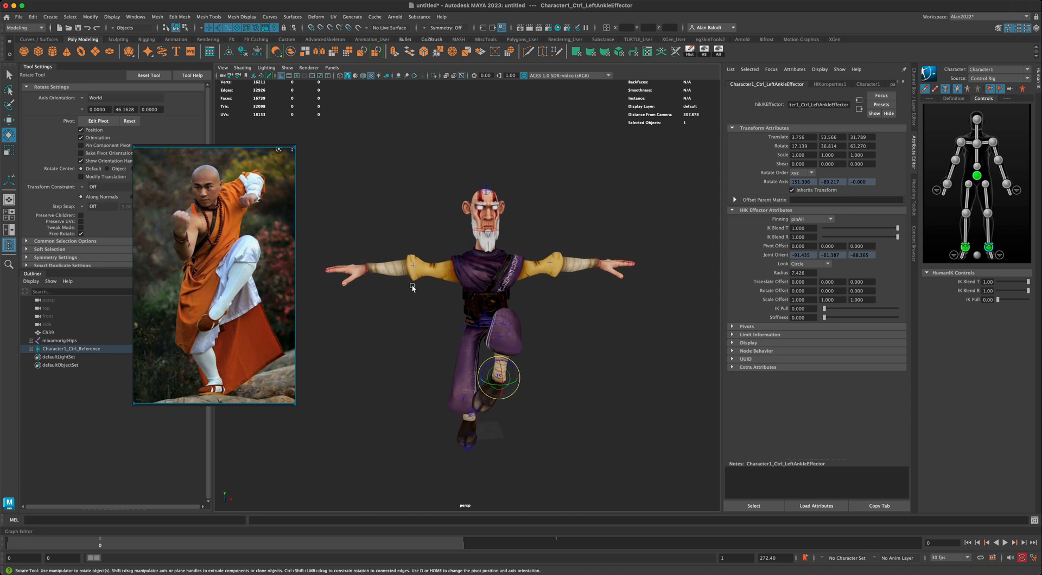
Move the left knee effector outward to about 16.5, 90.4 and 36.9 in X, Y and Z
left_click(502, 326)
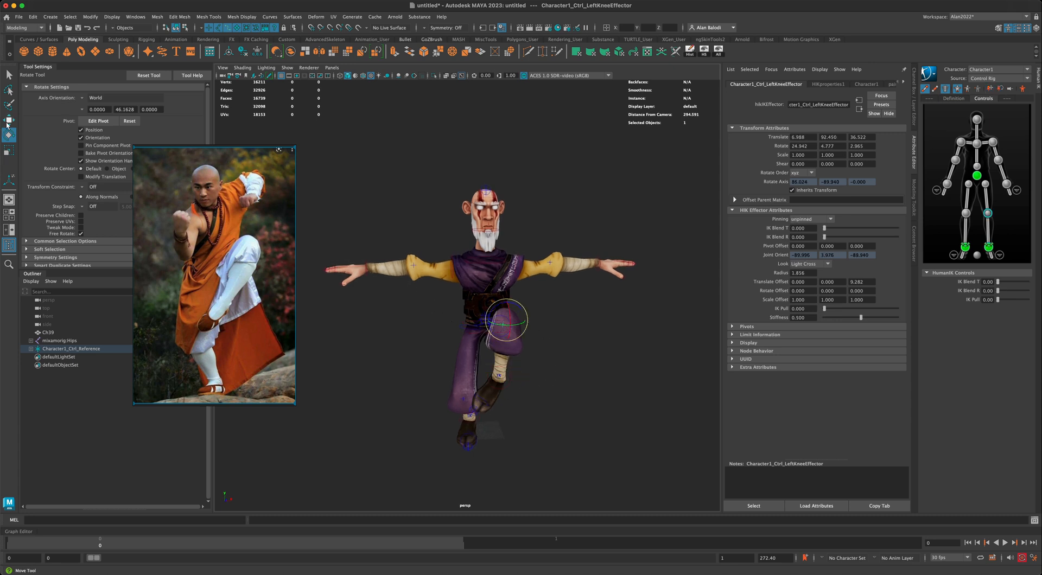
key("w")
left_click_drag(534, 321, 547, 326)
mouse_move(571, 396)
left_mouse_down("alt")
mouse_move(591, 391)
mouse_move(526, 389)
mouse_move(605, 391)
mouse_move(565, 391)
mouse_move(572, 396)
left_mouse_up("alt")
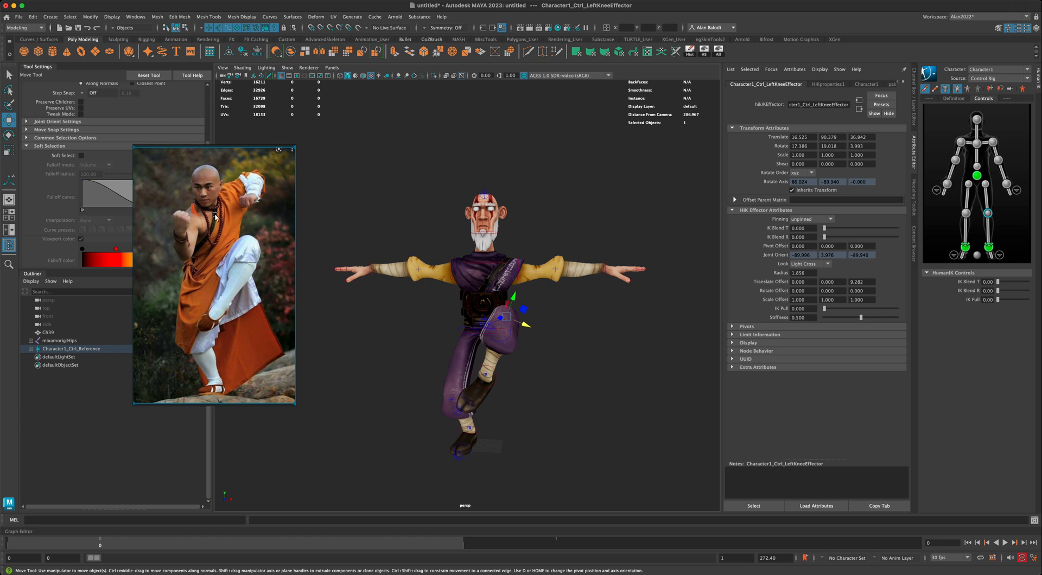
left_click_drag(407, 315, 409, 315, "alt")
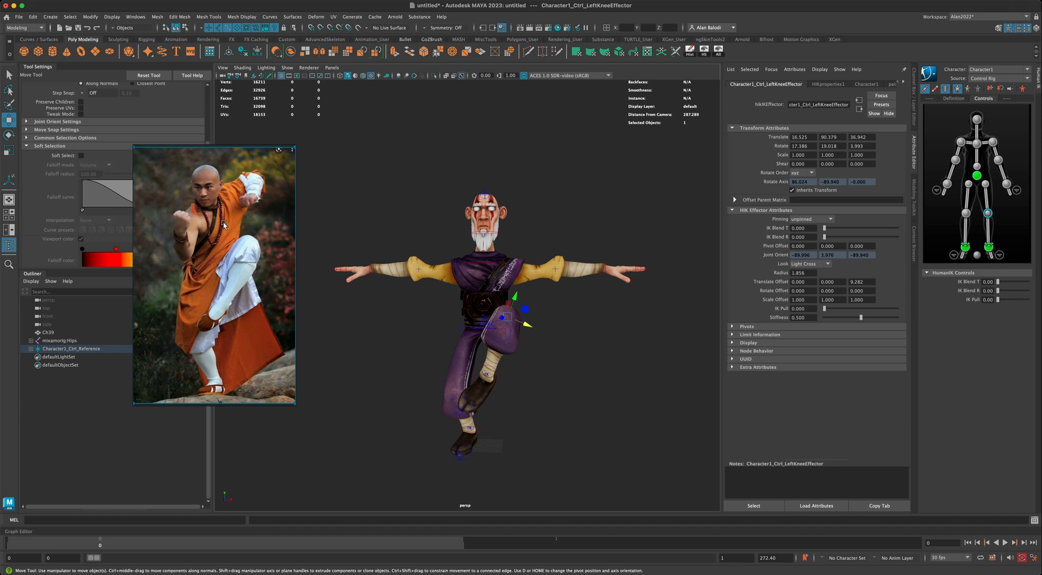
Twist the upper body by rotating the chest end effector to about 28.6, 1.6 and 3.2 degrees
left_click(483, 263)
key("e")
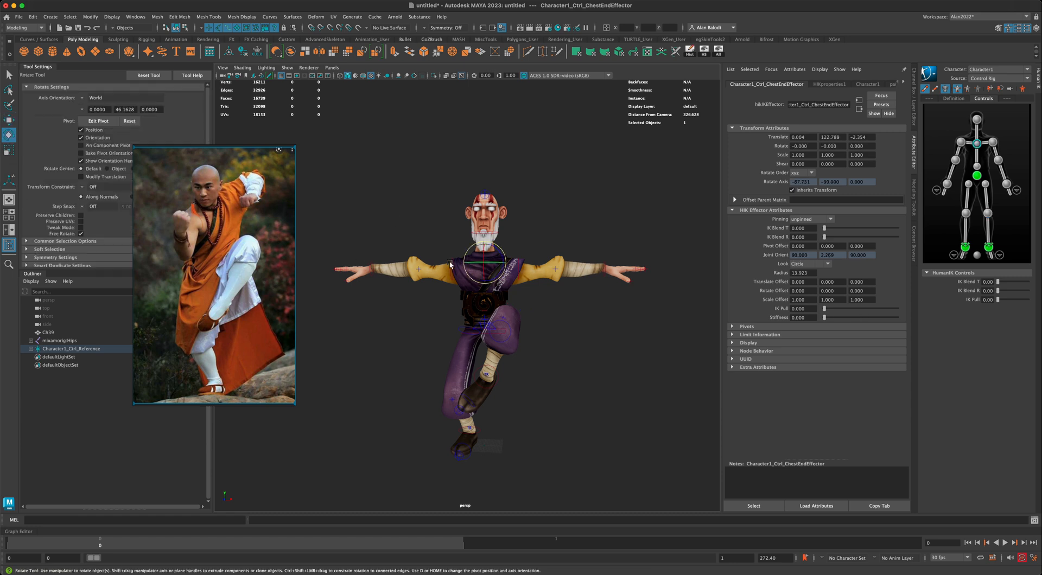
mouse_move(483, 271)
left_mouse_down()
mouse_move(493, 256)
mouse_move(479, 269)
left_mouse_up()
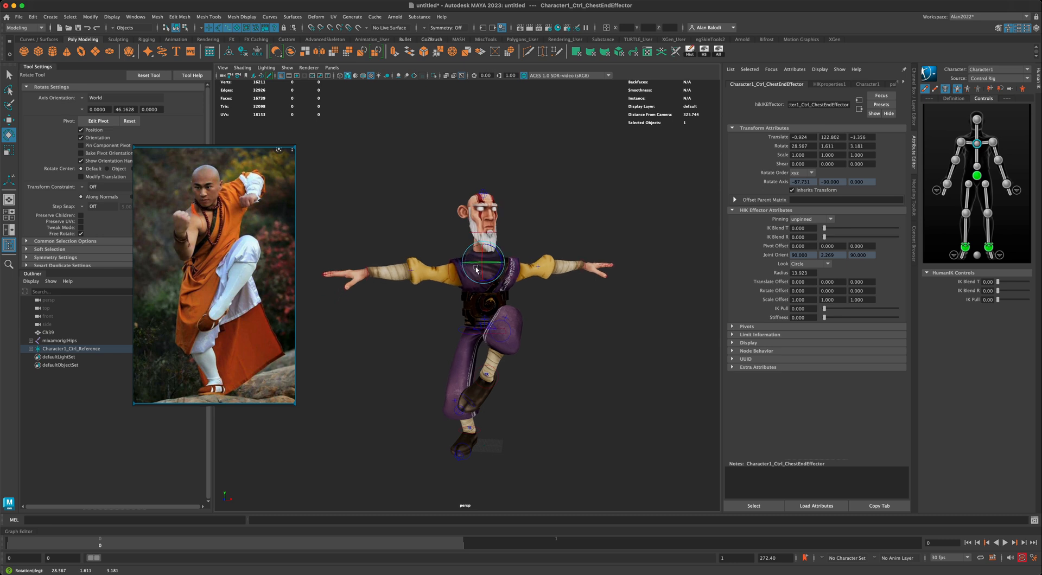
Rotate the head effector to about -7.6, 3.0 and 18.4 degrees in X, Y and Z
left_click(475, 232)
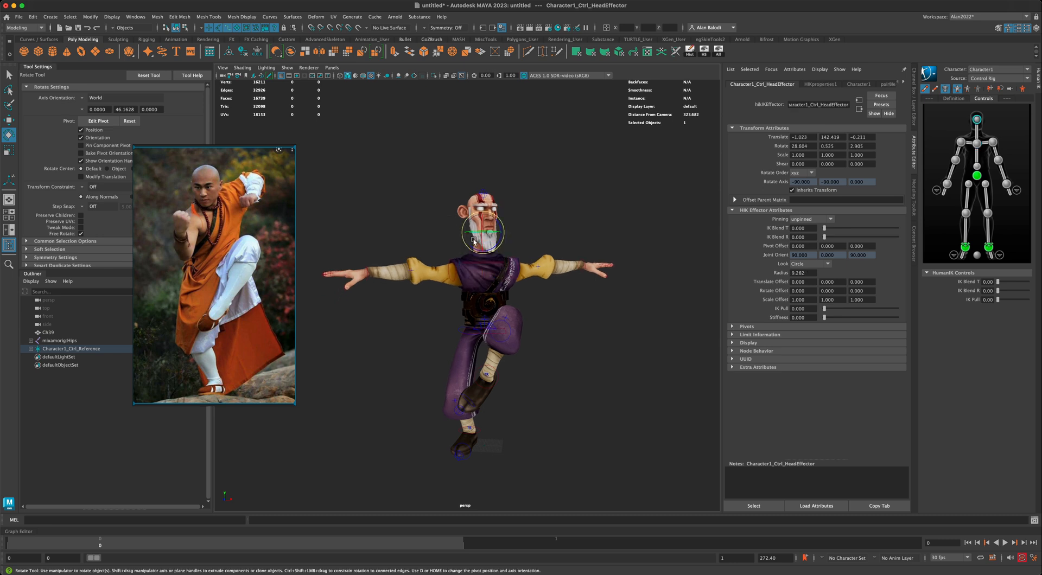
mouse_move(473, 239)
left_mouse_down()
mouse_move(492, 225)
mouse_move(475, 232)
left_mouse_up()
left_click_drag(474, 227, 475, 229)
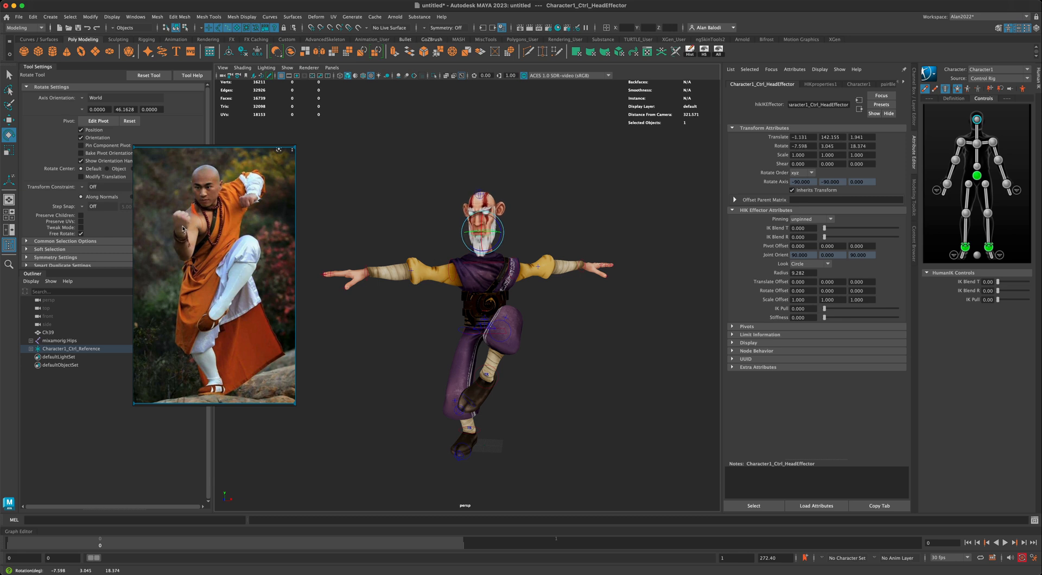
Swing the right arm forward by rotating the right shoulder effector to about 2.8, -0.1 and -97.3 degrees
left_click(453, 264)
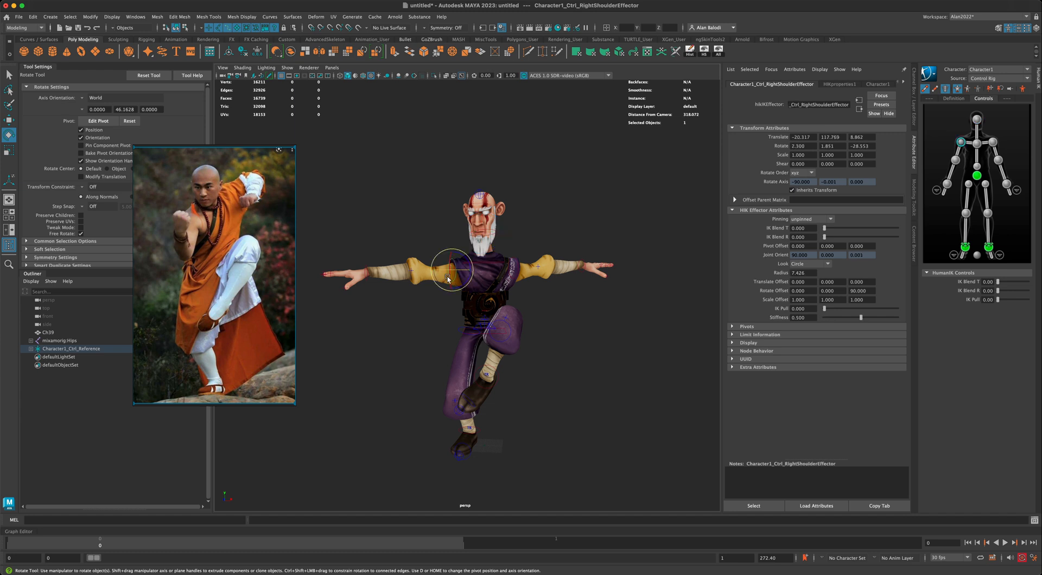
left_click_drag(459, 275, 428, 282)
left_click_drag(354, 304, 379, 327, "alt")
Curl the right hand's four fingers into a fist by rotating their effectors together
left_click_drag(378, 365, 377, 369)
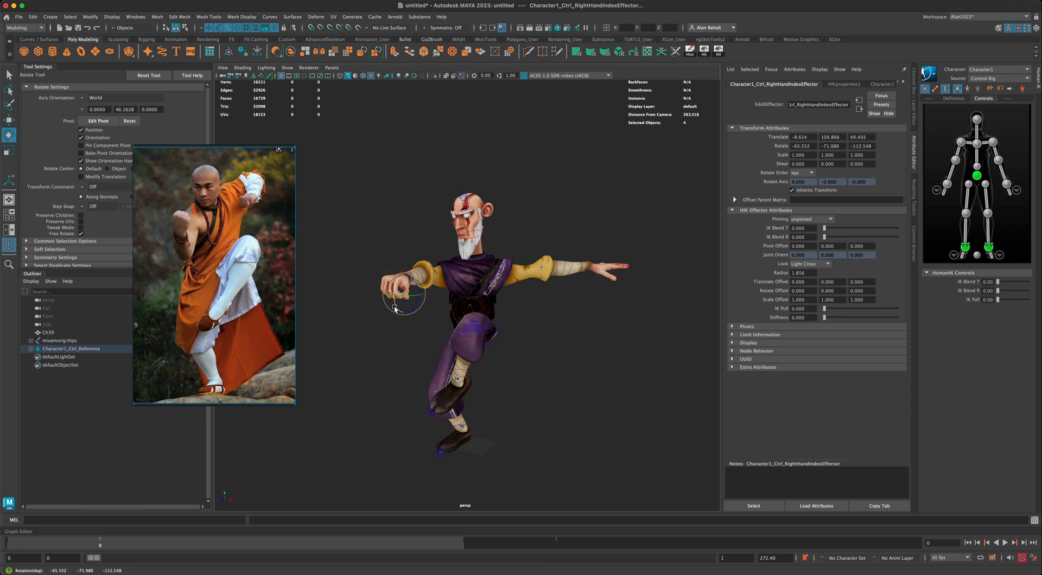
left_click_drag(395, 310, 397, 313)
middle_click_drag(352, 310, 373, 307, "alt")
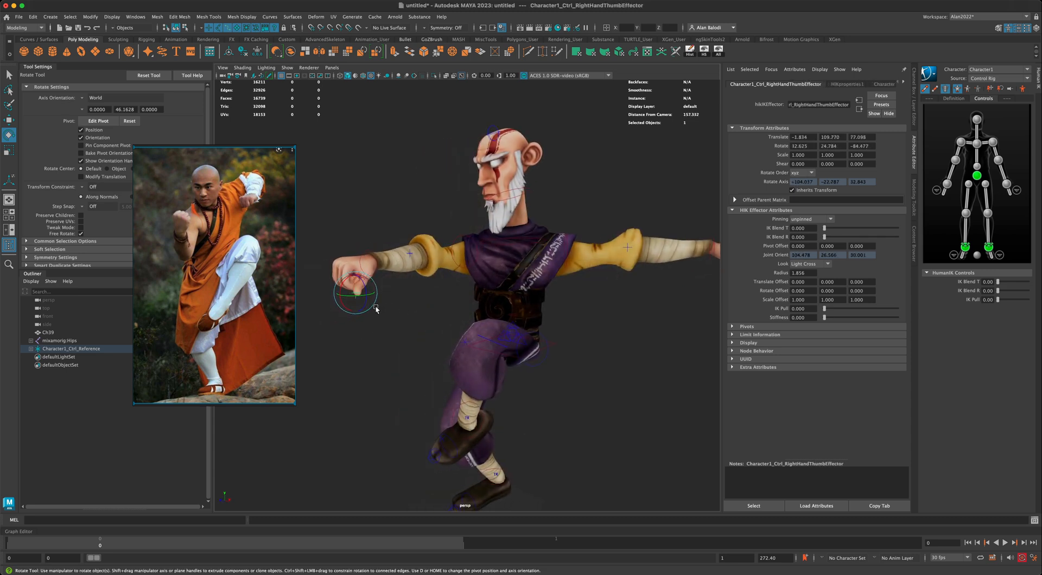
Fold the right thumb against the fist, moving its effector to about -11.8, 109.6 and 73.3 in X, Y and Z
left_click_drag(352, 305, 405, 332)
key("w")
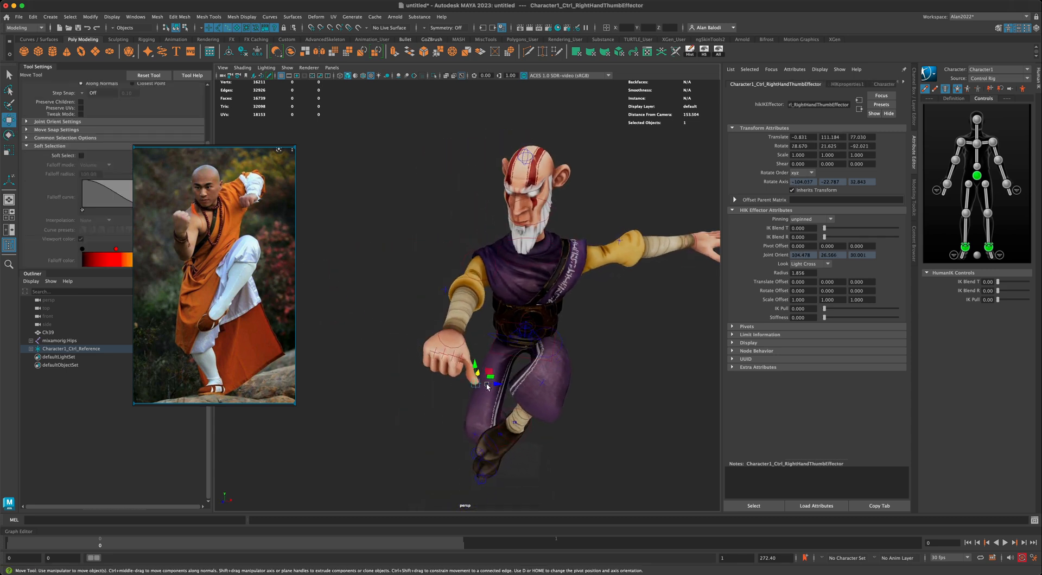
left_click_drag(492, 379, 474, 369)
left_click_drag(416, 422, 423, 393, "alt")
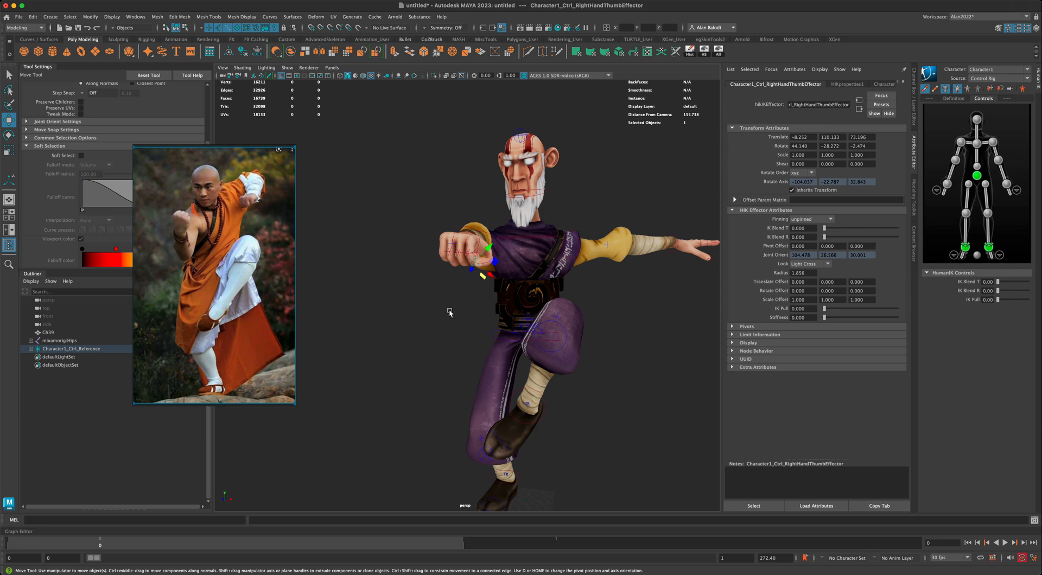
left_click_drag(450, 313, 503, 258, "alt")
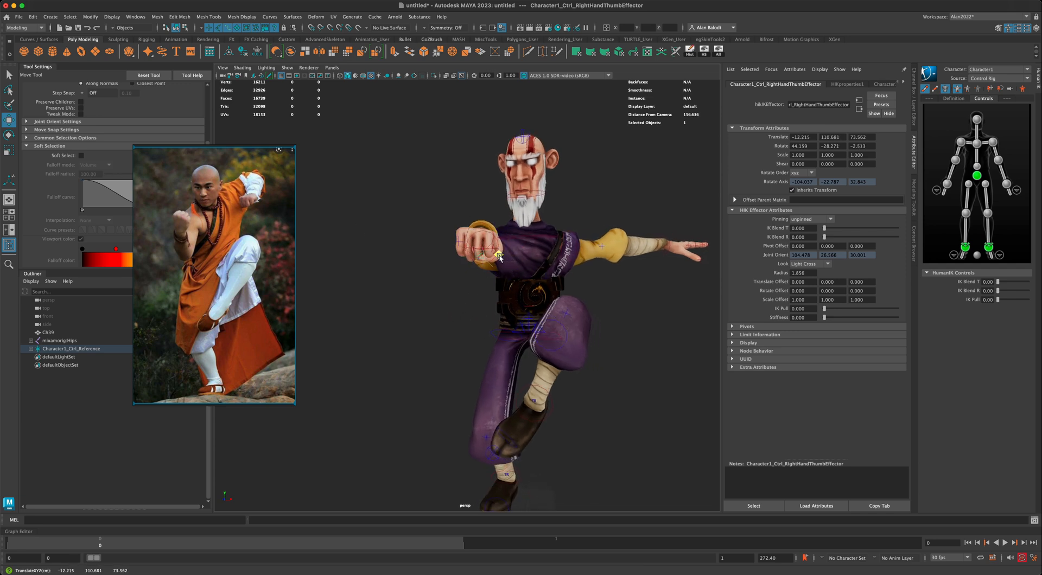
left_click_drag(416, 329, 455, 217, "alt")
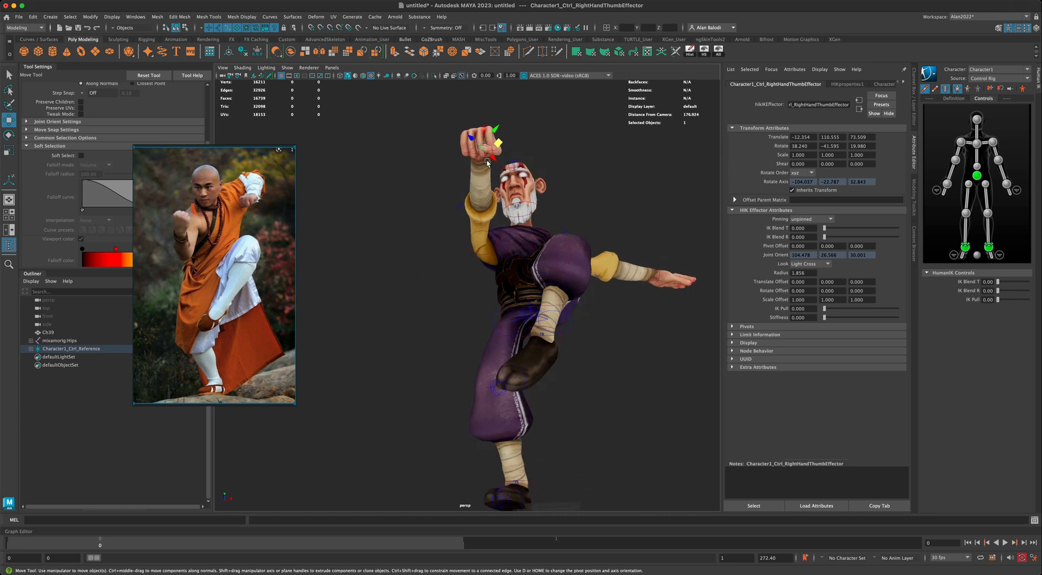
left_click_drag(497, 147, 499, 146)
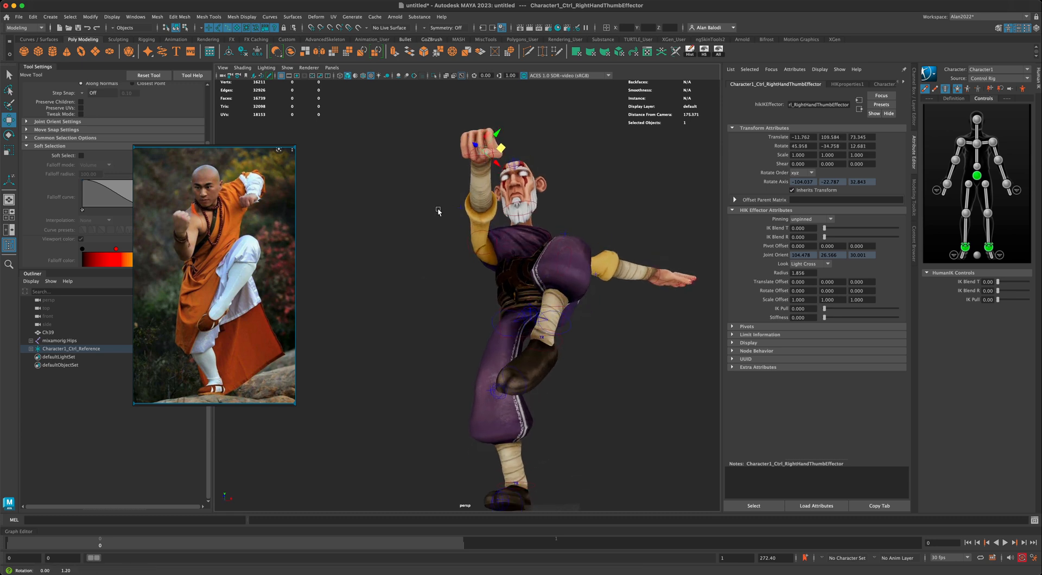
left_click_drag(437, 211, 380, 253, "alt")
Rotate the right shoulder effector to about -43.8, -5.4 and -94.9 degrees to twist the extended arm
left_click(11, 77)
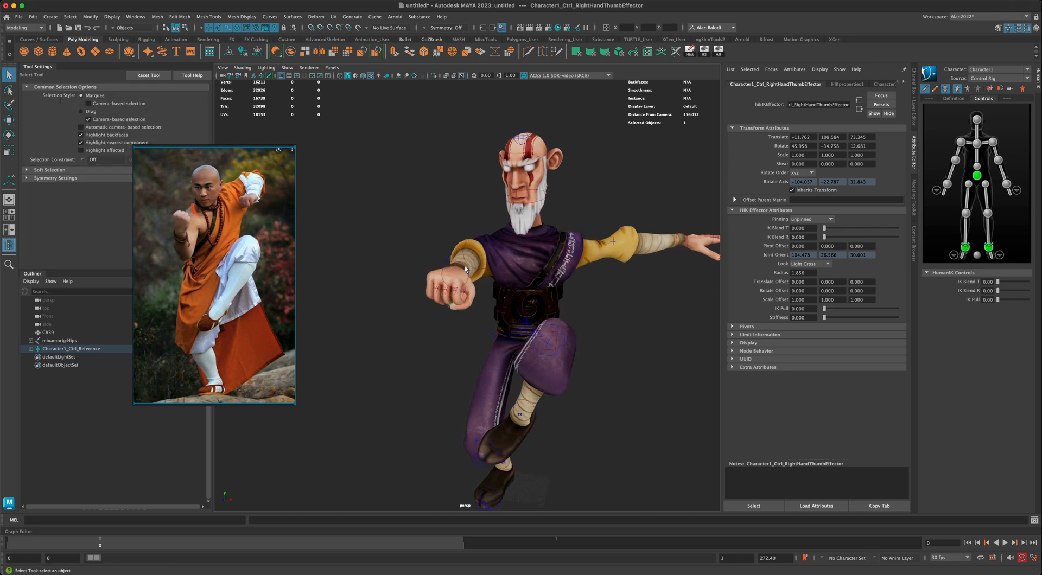
mouse_move(466, 268)
left_mouse_down("alt")
mouse_move(363, 255)
mouse_move(467, 244)
mouse_move(396, 218)
left_mouse_up("alt")
left_click(466, 237)
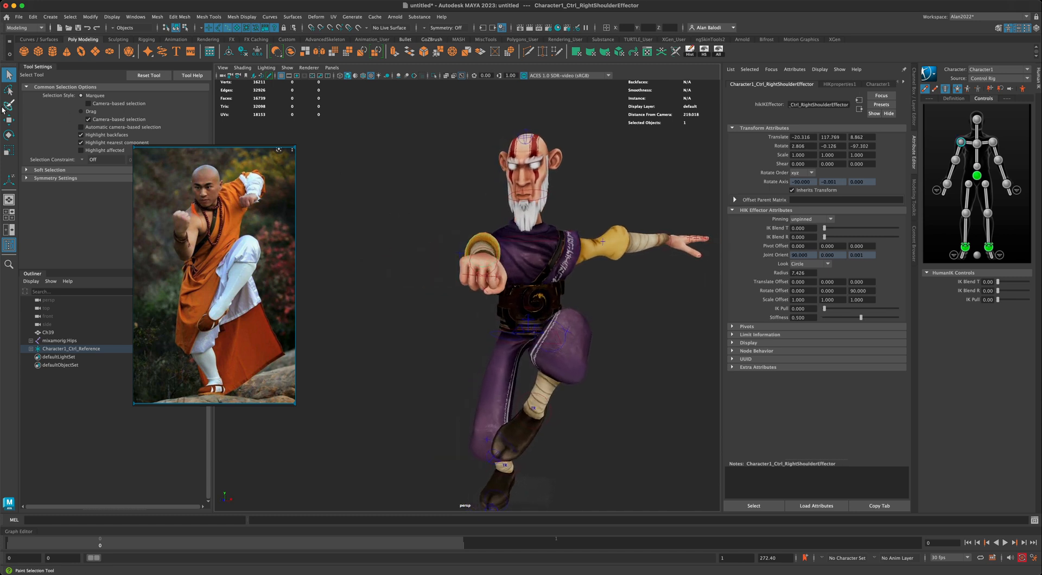
left_click(9, 134)
mouse_move(492, 235)
left_mouse_down()
mouse_move(470, 224)
mouse_move(475, 233)
left_mouse_up()
left_click_drag(406, 245, 386, 285, "alt")
key("super+z")
key("super+z")
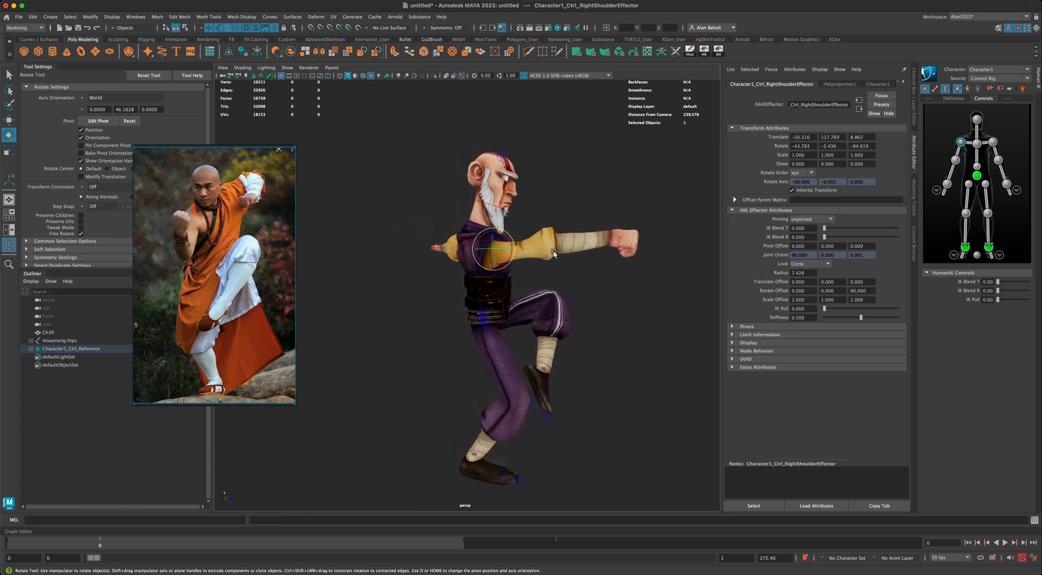
Turn the right fist upward by rotating the wrist effector, and rotate the right shoulder effector to about -76.7, -7.2 and -91.2 degrees
left_click(608, 245)
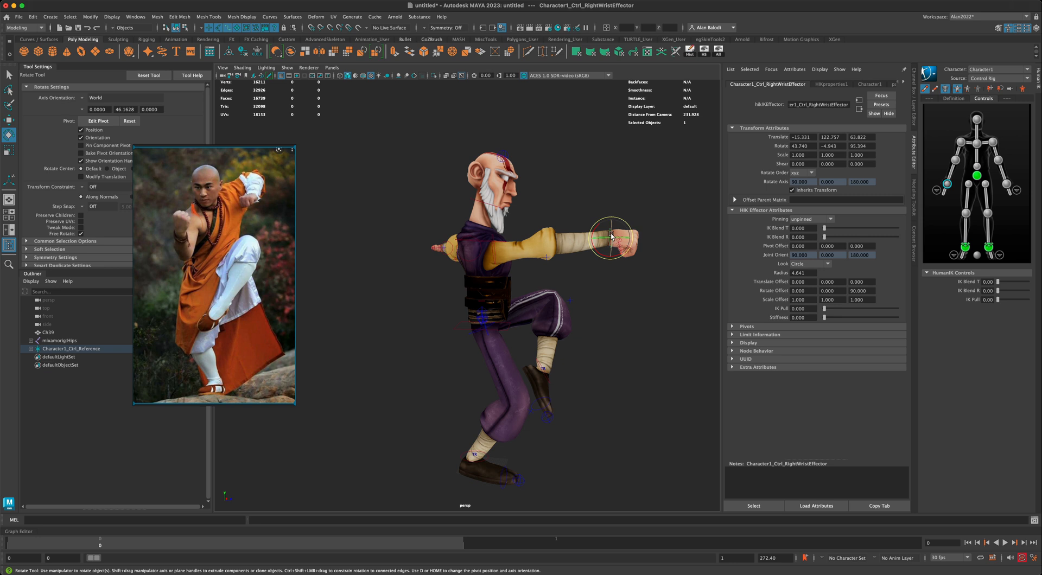
left_click_drag(609, 246, 614, 254)
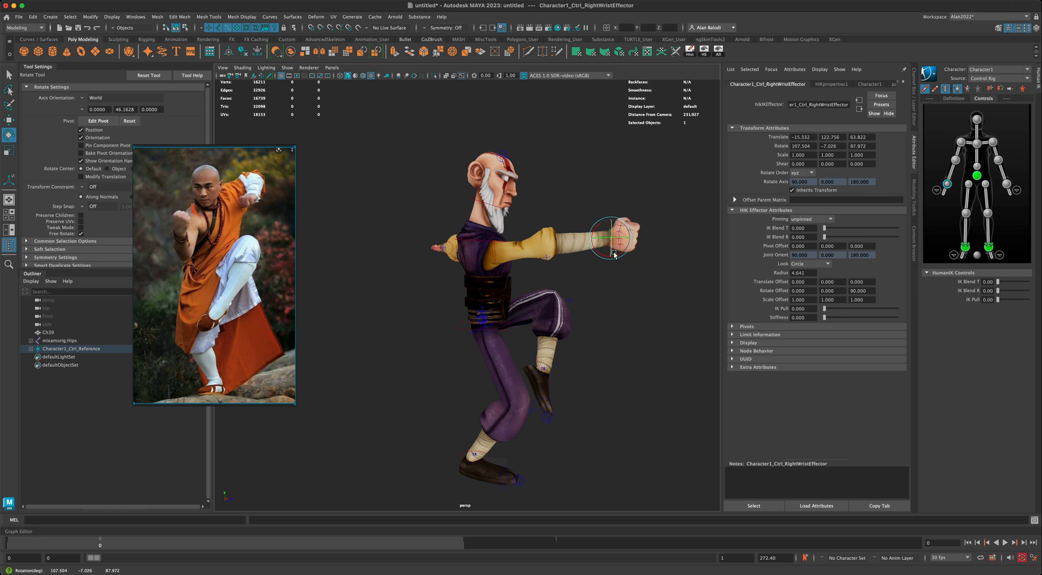
left_click(494, 250)
left_click_drag(495, 250, 493, 253)
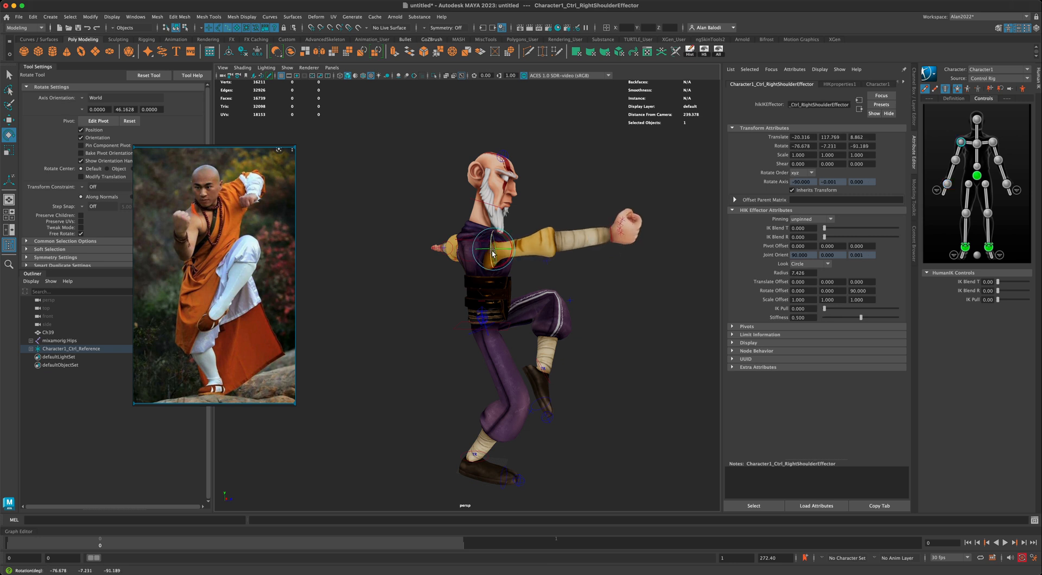
left_click(610, 239)
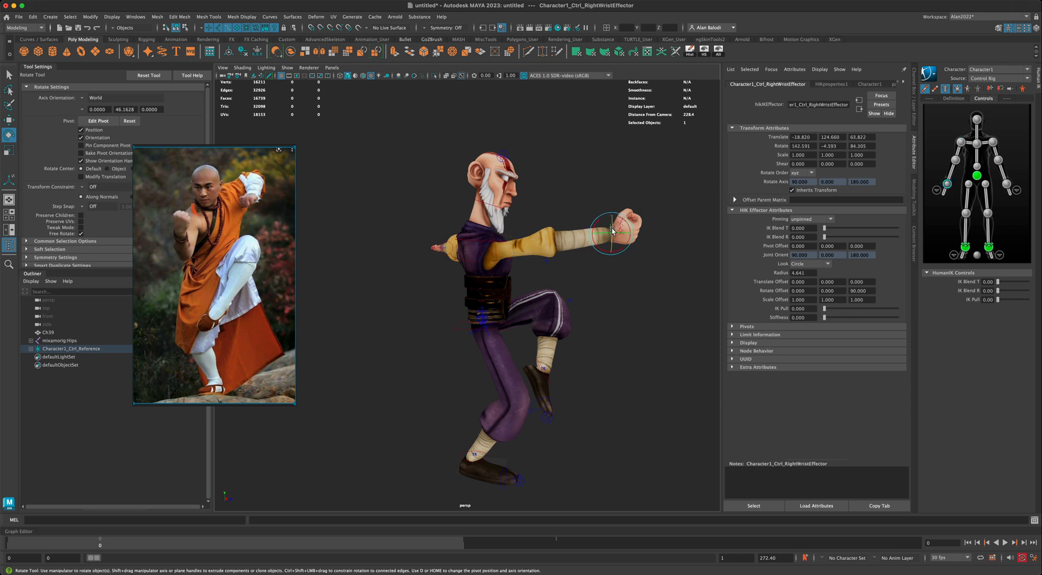
left_click_drag(610, 239, 613, 240)
Rotate the right elbow effector to about -76.7, 7.3 and 90.9 degrees
left_click(551, 261)
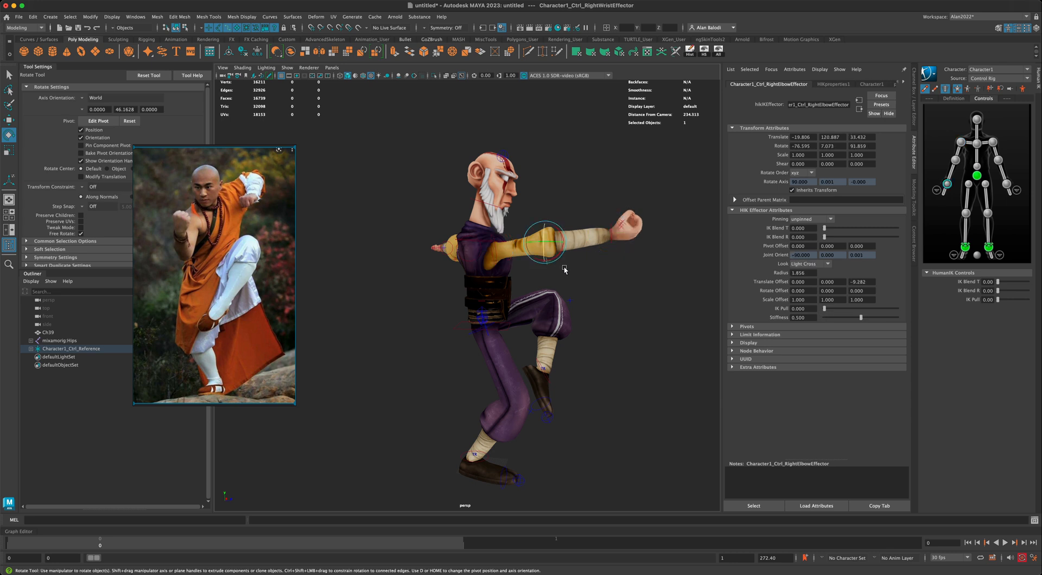
left_click_drag(550, 260, 444, 282)
left_click_drag(487, 254, 486, 259)
left_click_drag(437, 282, 470, 281, "alt")
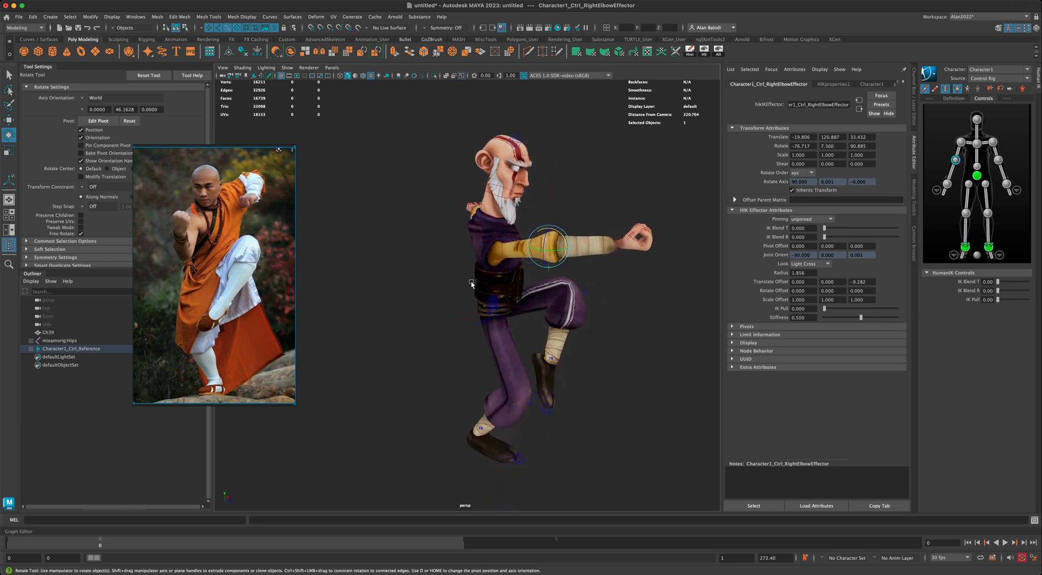
Bend the right arm upward by moving the wrist effector to about -17.7, 136.8 and 49.4 in X, Y and Z
left_click(619, 249)
left_click(9, 120)
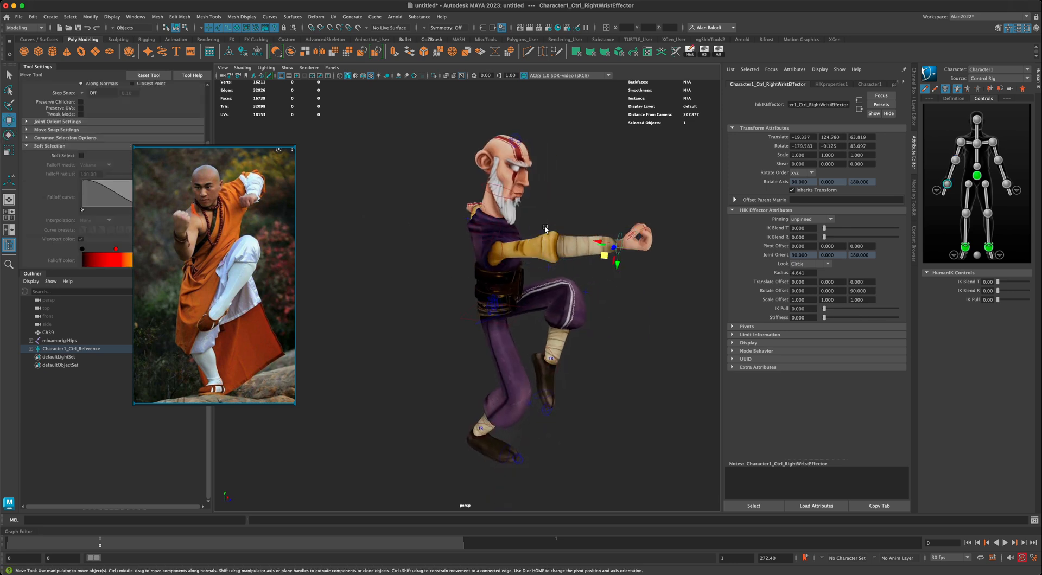
left_click_drag(603, 256, 573, 226)
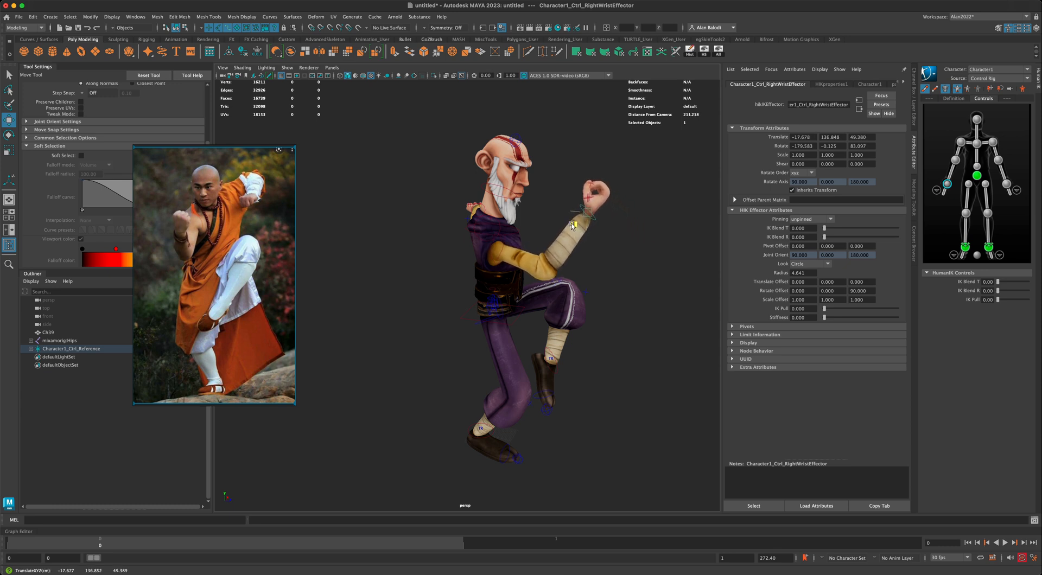
Rotate the right wrist effector to about -7.9, -68.5 and -73.9 degrees to turn the raised fist
left_click_drag(632, 255, 590, 258, "alt")
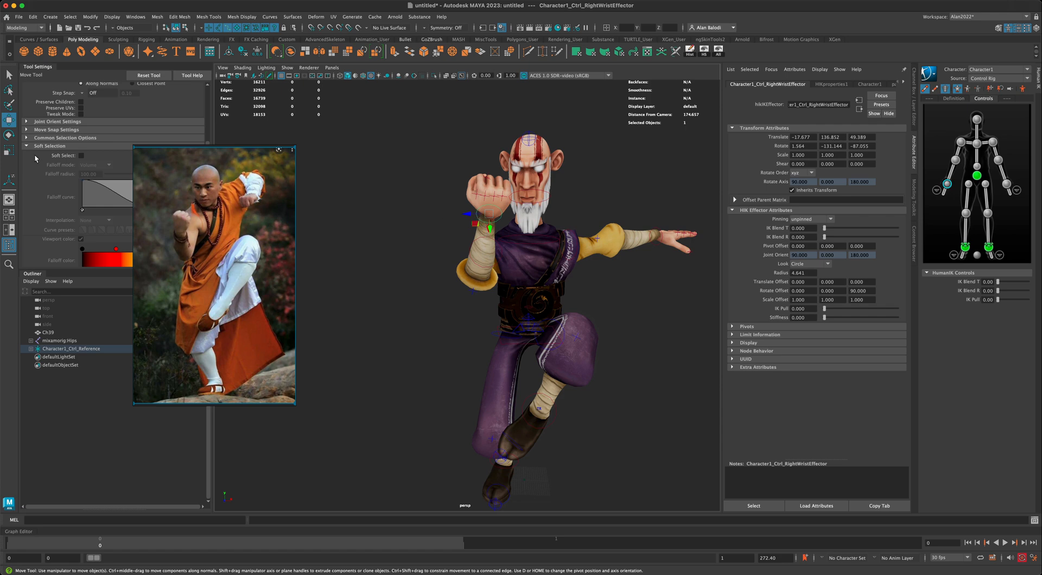
left_click(8, 135)
left_click_drag(484, 225, 496, 201)
left_click_drag(438, 273, 439, 273, "alt")
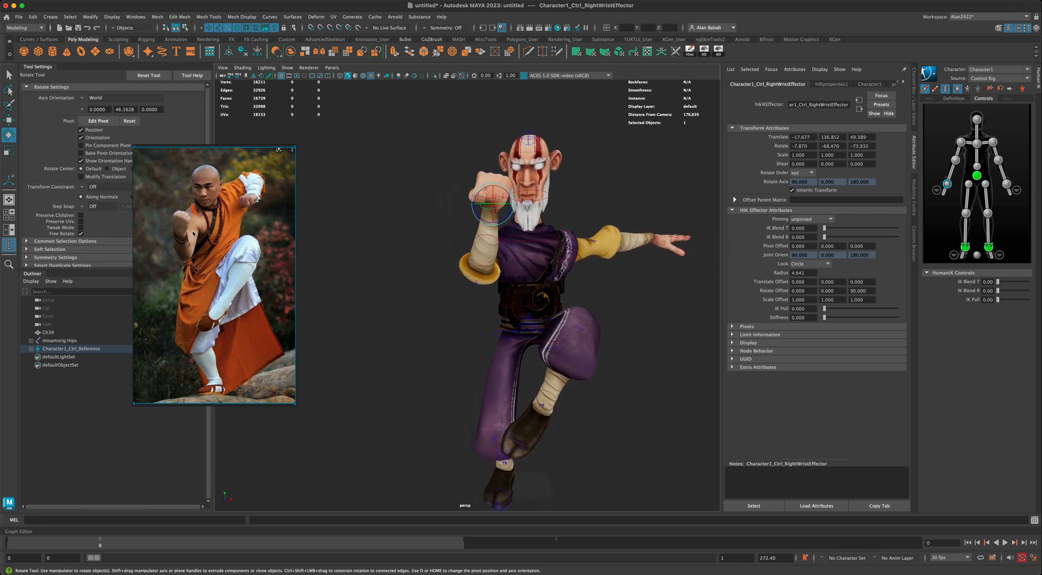
Move the right elbow effector to about -20.8, 111.2 and 32.8 in X, Y and Z
left_click(472, 281)
left_click(9, 120)
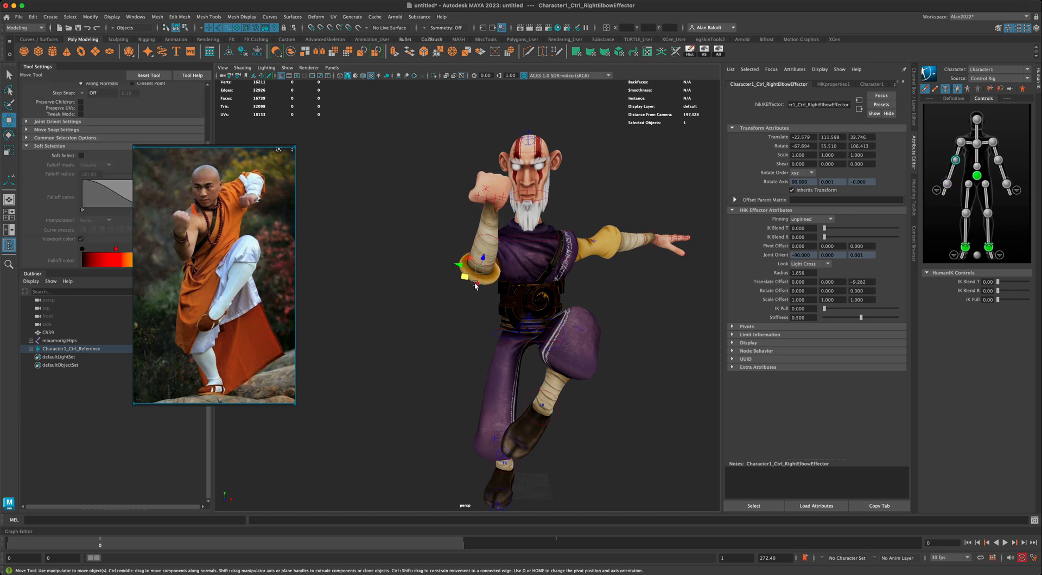
left_click_drag(458, 266, 506, 226)
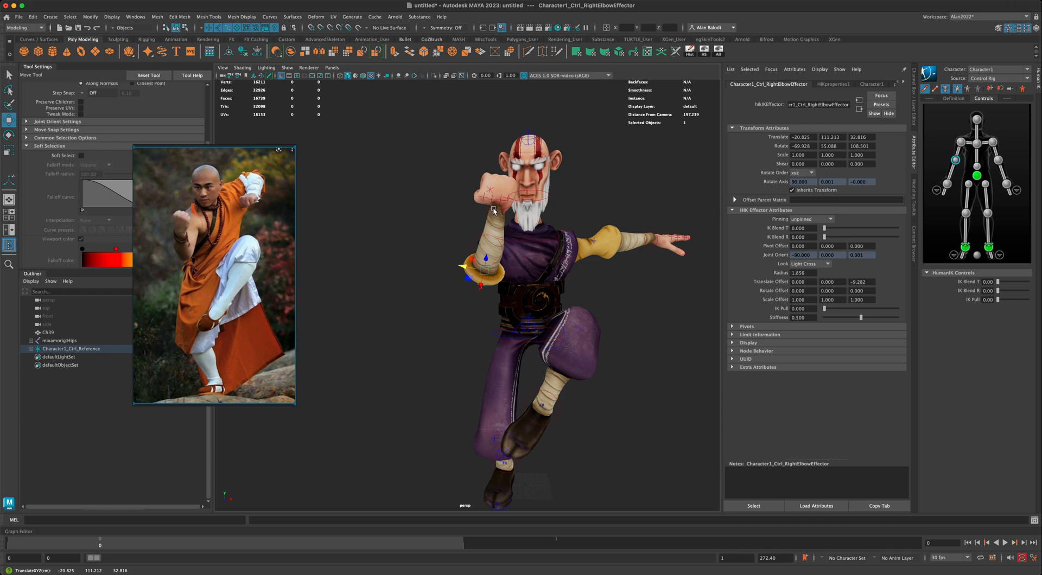
Move the right wrist effector to about -28.0, 135.4 and 52.3, and rotate it to about -40.9, -76.4 and -66.2 degrees
left_click(493, 211)
left_click(437, 237)
left_click(493, 210)
left_click(478, 241)
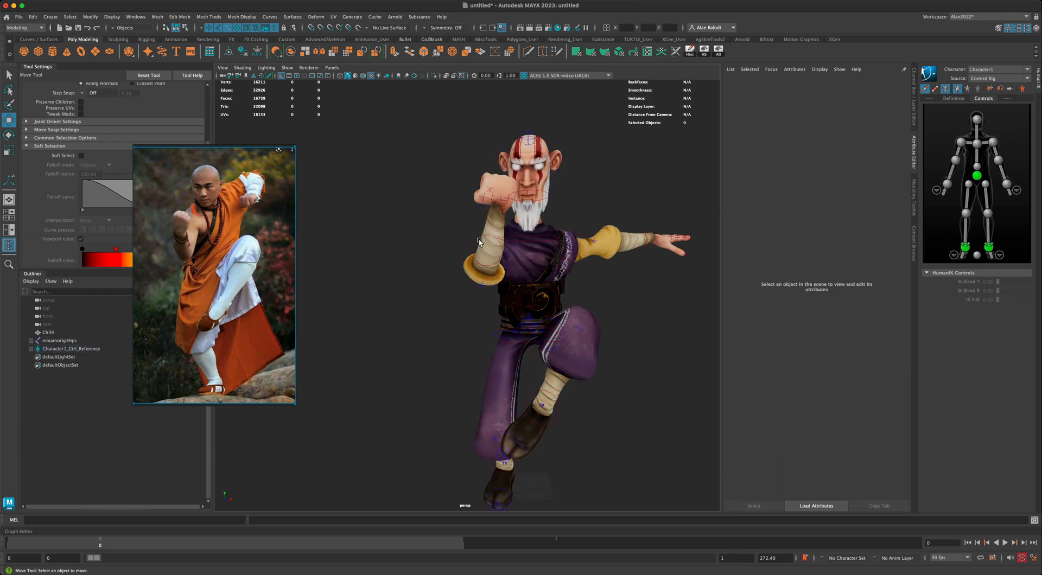
left_click(492, 227)
left_click(472, 225)
left_click(475, 223)
left_click(473, 224)
left_click(494, 212)
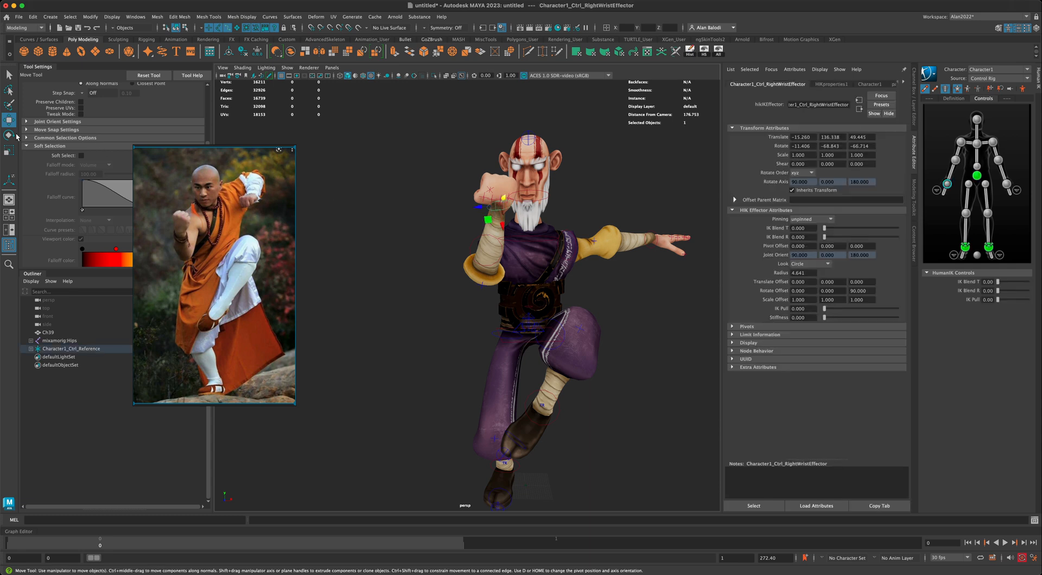
left_click_drag(478, 206, 441, 206)
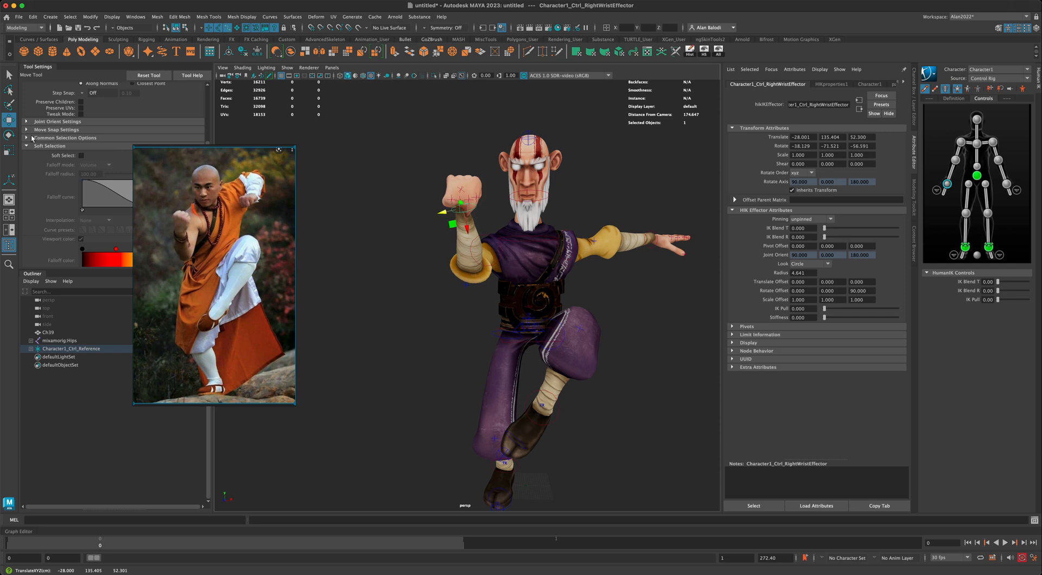
key("e")
left_click_drag(457, 220, 455, 222)
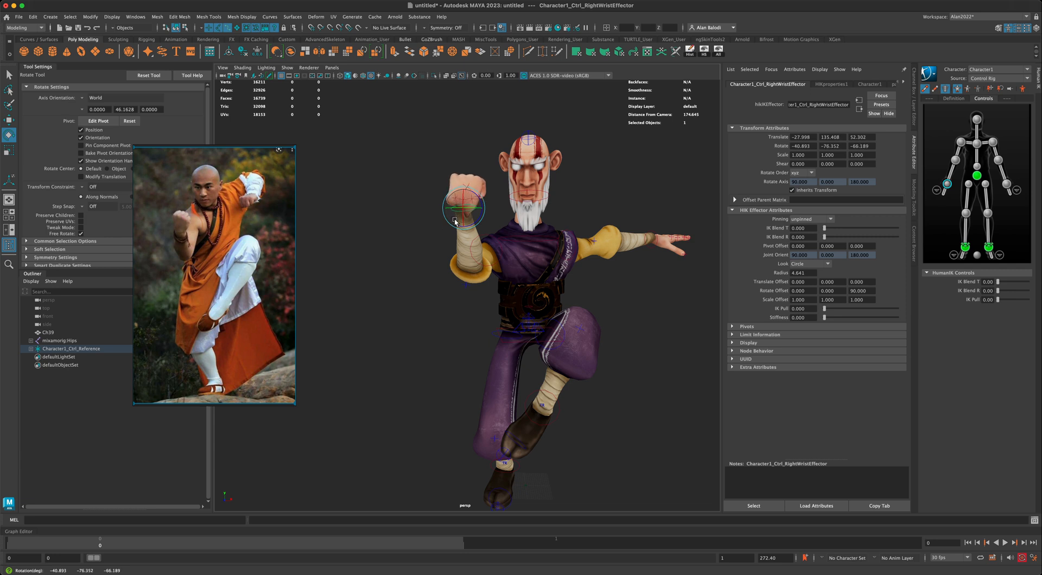
Show the control rig's FK skeleton, inspect the right forearm bone, and hide the skeleton again
left_click_drag(418, 250, 419, 260, "alt")
right_click_drag(419, 298, 417, 309, "alt")
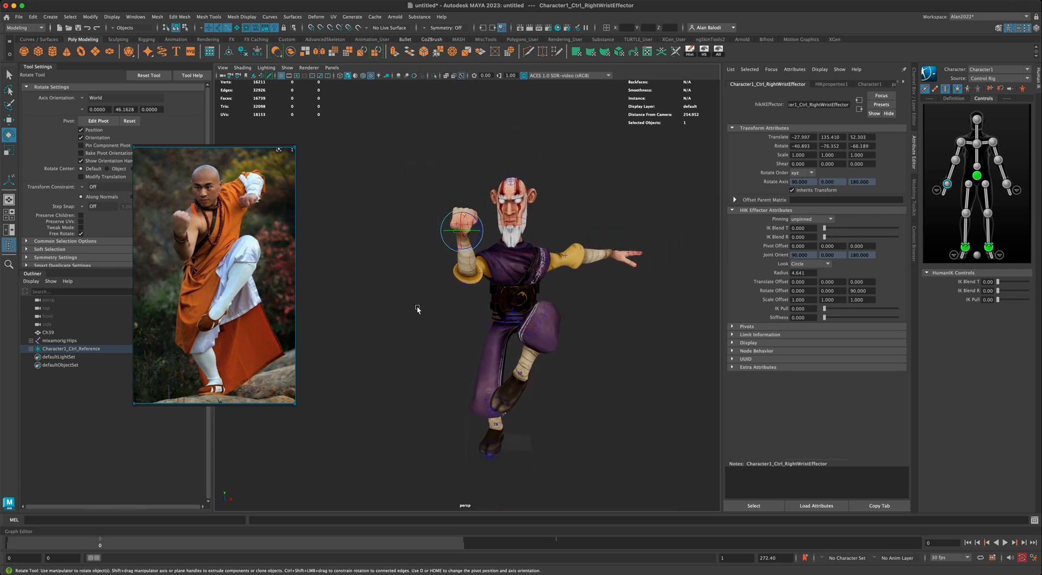
left_click_drag(417, 309, 394, 297, "alt")
scroll(404, 293, "up", 3)
scroll(396, 297, "up", 3)
scroll(393, 297, "down", 1)
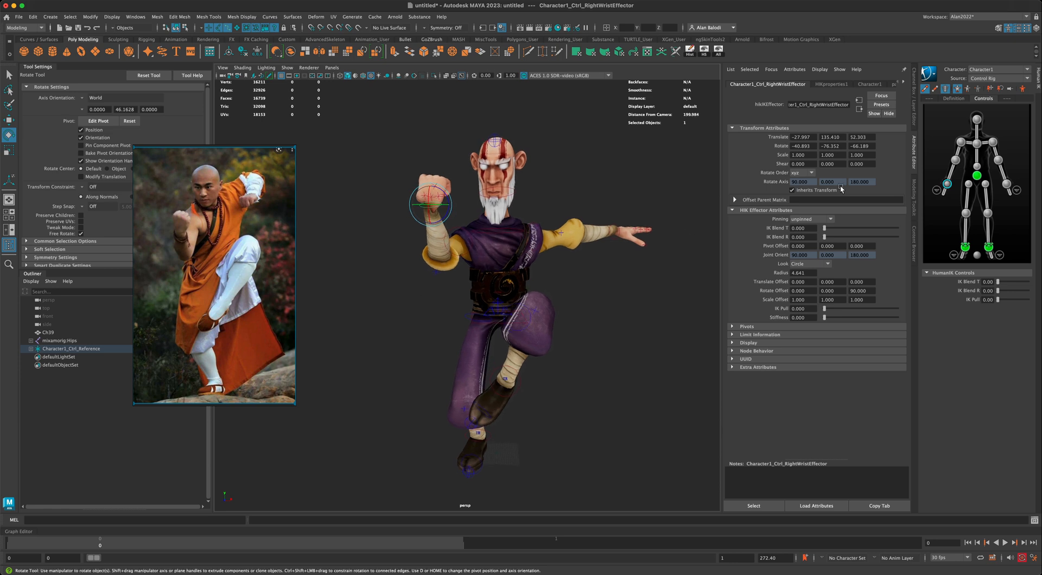
left_click(937, 90)
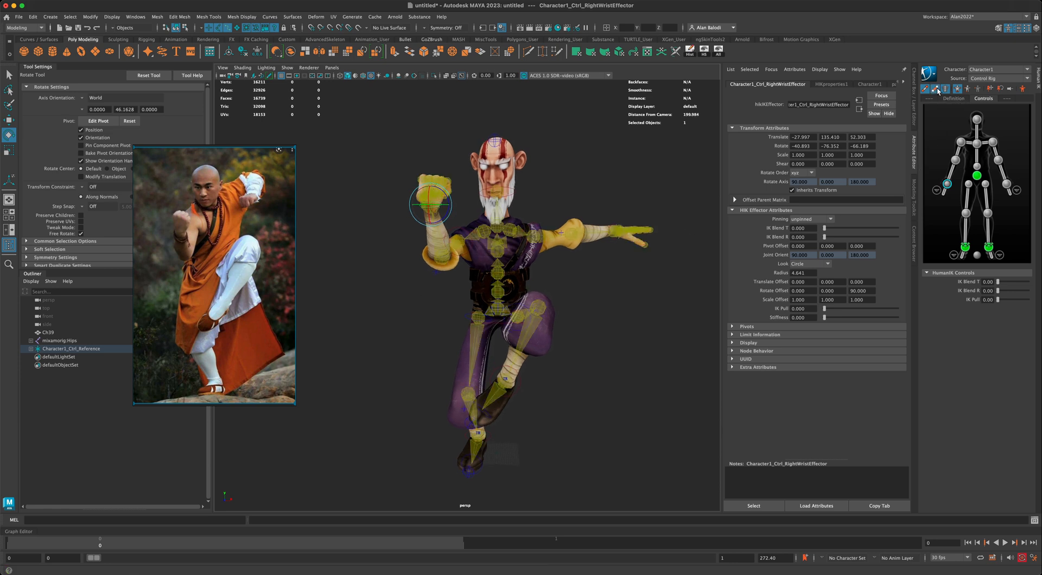
left_click(436, 249)
left_click_drag(459, 262, 431, 245)
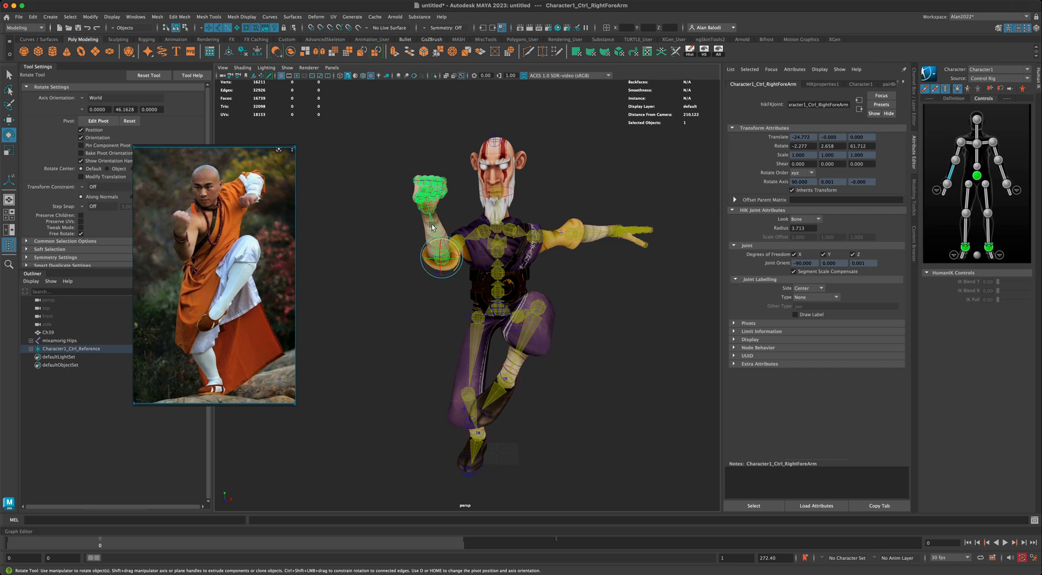
left_click(430, 255)
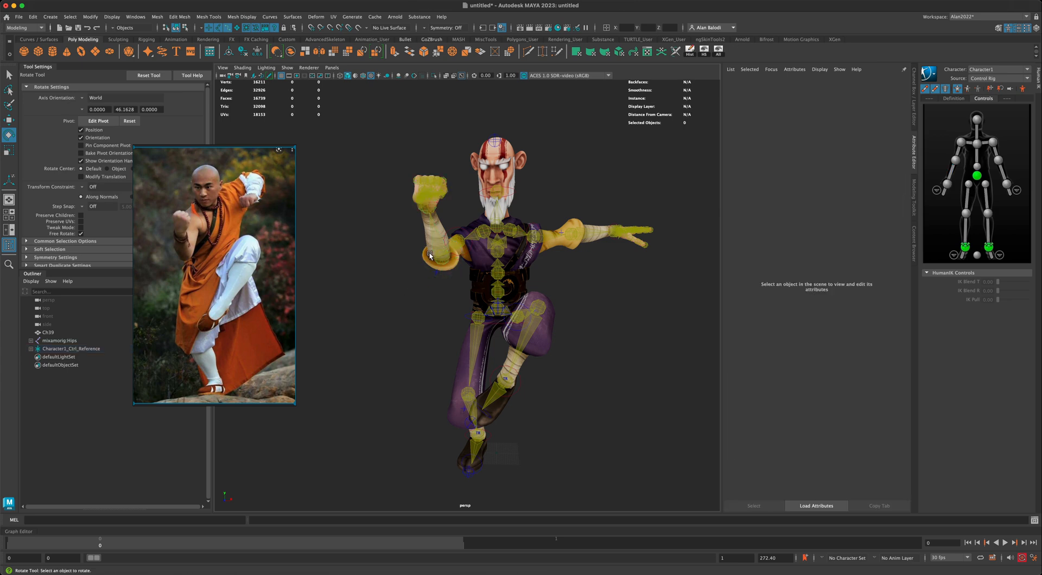
left_click(436, 242)
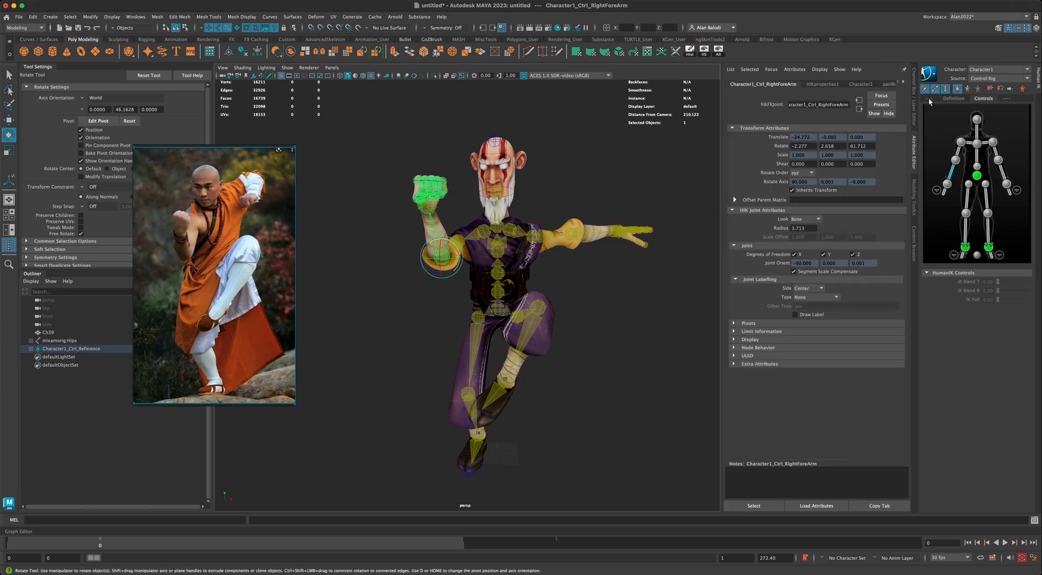
mouse_move(641, 328)
left_mouse_down("alt")
mouse_move(630, 328)
mouse_move(649, 328)
left_mouse_up("alt")
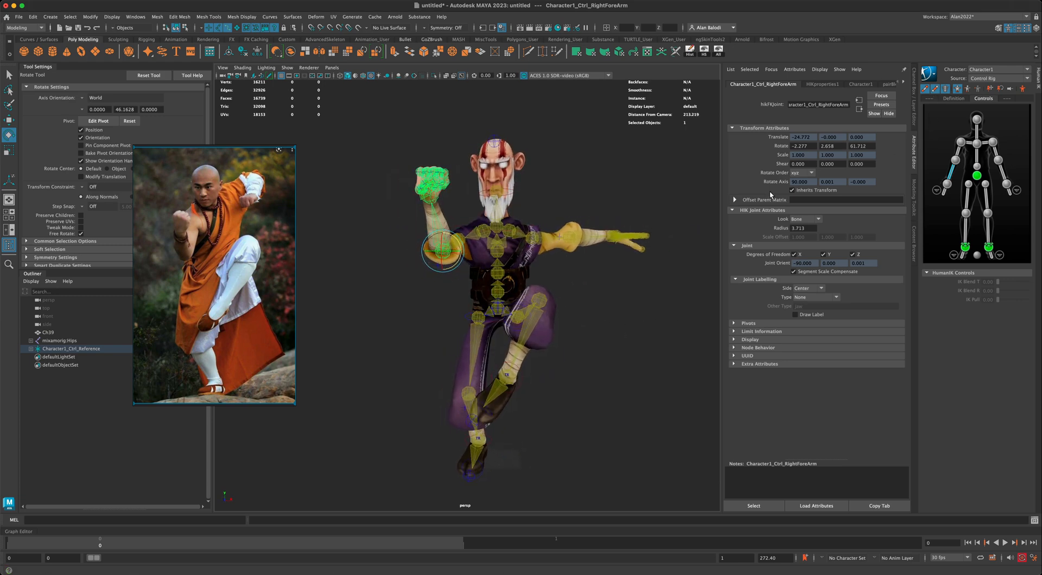
left_click(936, 92)
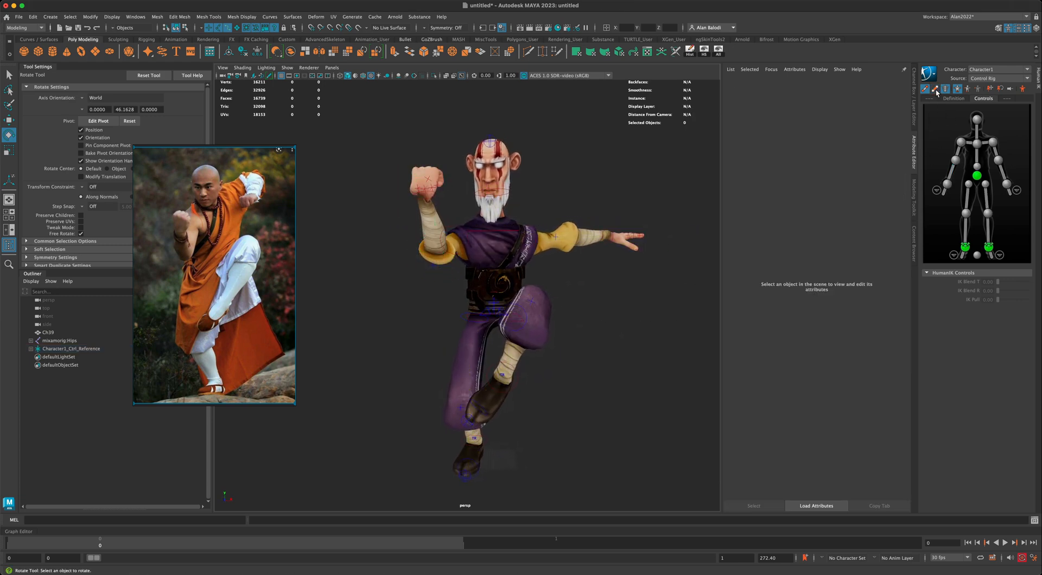
left_click(936, 91)
left_click(936, 91)
Raise the left arm by rotating the left shoulder effector to about -13.8, -28.6 and 32.9 degrees
middle_click_drag(610, 319, 598, 317, "alt")
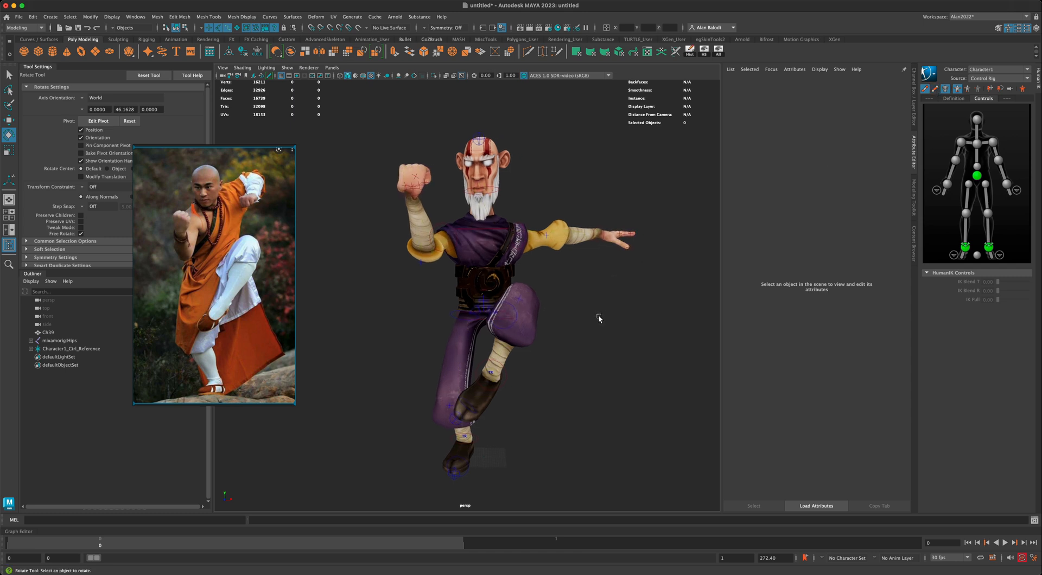
left_click_drag(410, 296, 393, 309, "alt")
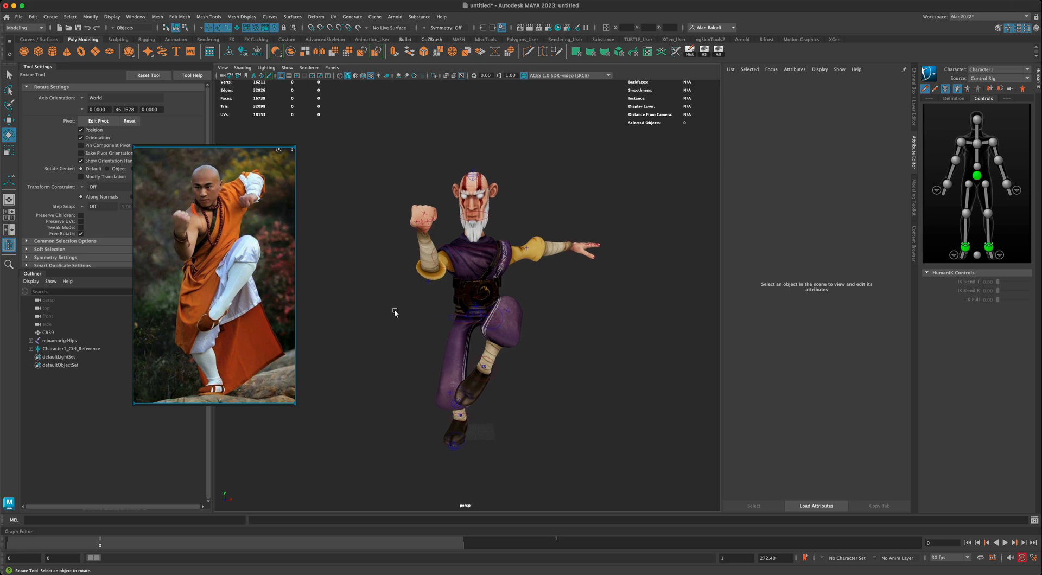
left_click(505, 244)
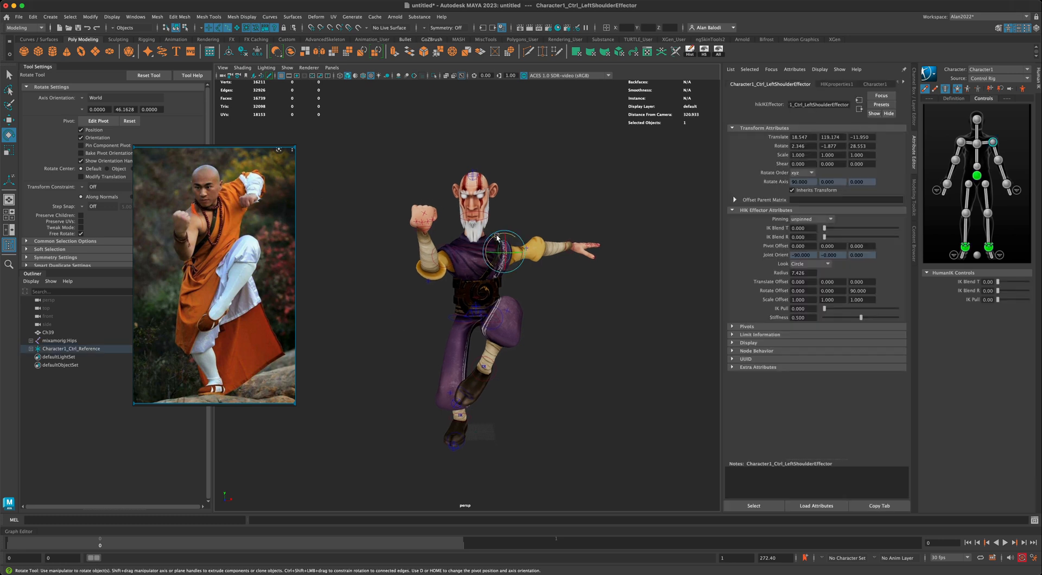
left_click_drag(503, 242, 485, 239)
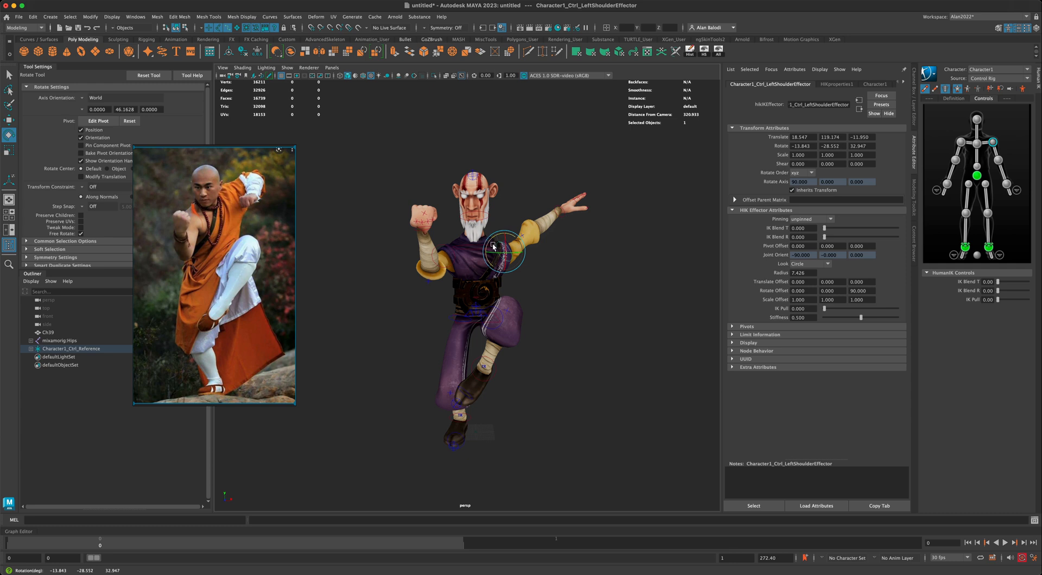
Bend the left arm in toward the chest, moving its wrist effector to about 29.5, 125.3 and -2.1 in X, Y and Z
mouse_move(597, 272)
left_mouse_down("alt")
mouse_move(584, 261)
mouse_move(592, 275)
left_mouse_up("alt")
left_click(572, 215)
left_click(8, 120)
left_click_drag(374, 201, 396, 193, "alt")
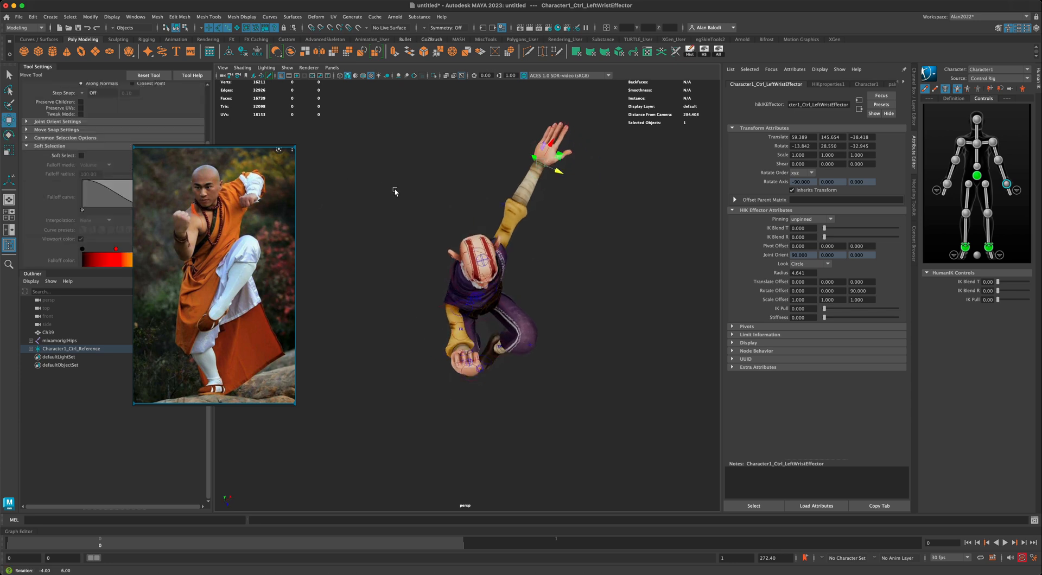
left_click_drag(560, 160, 540, 245)
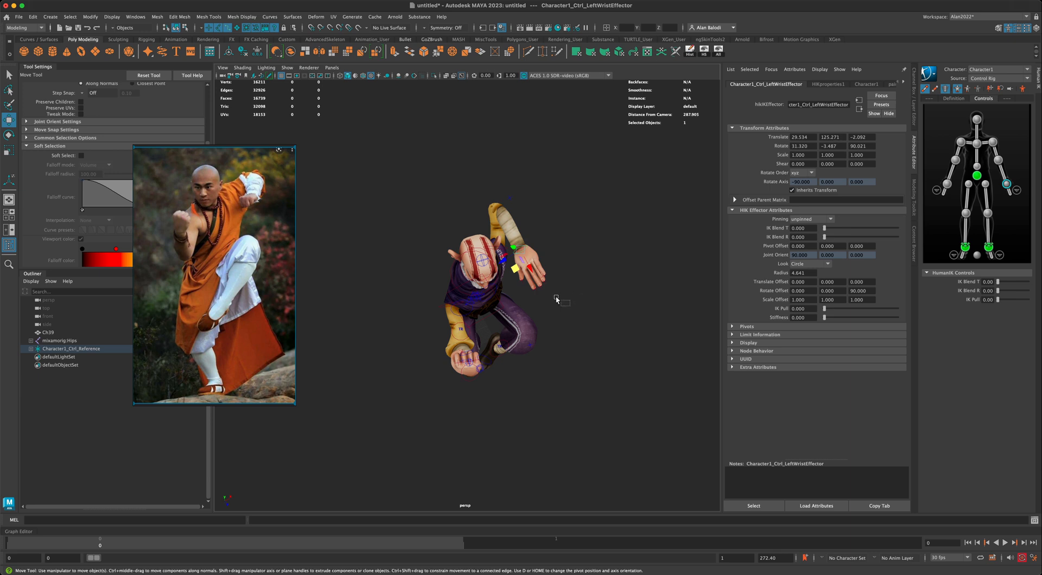
Curl the four left-hand fingers by rotating their effectors together with the axis orientation set to Object
left_click_drag(572, 306, 528, 268)
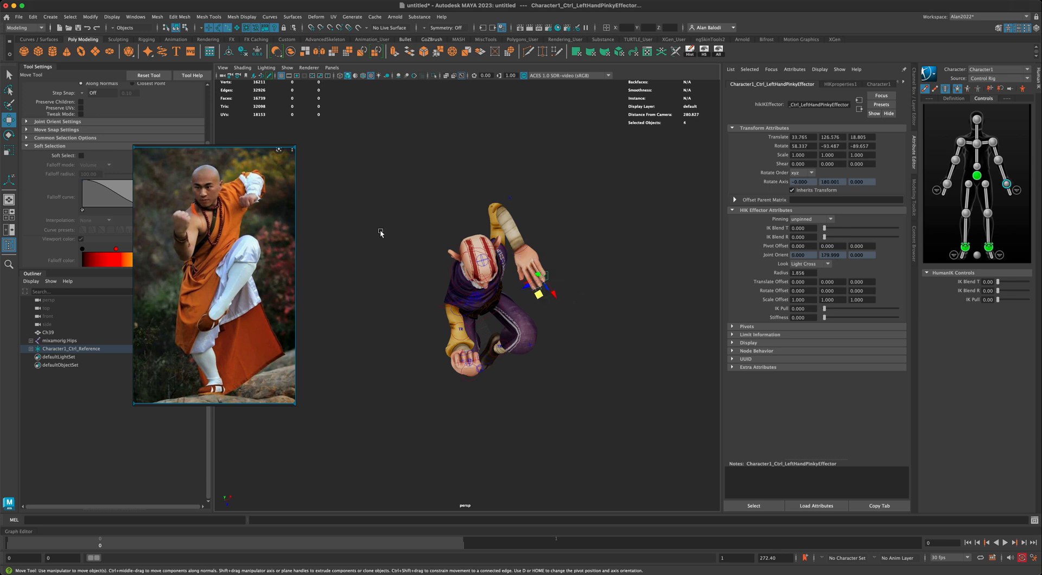
left_click(11, 136)
left_click_drag(386, 228, 386, 214, "alt")
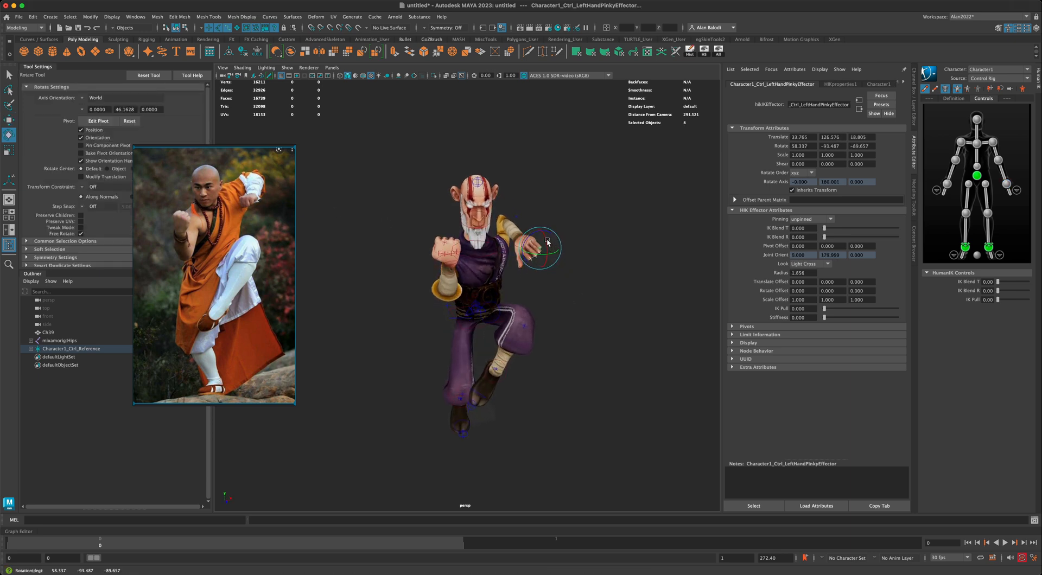
left_click_drag(547, 241, 553, 253)
key("super+z")
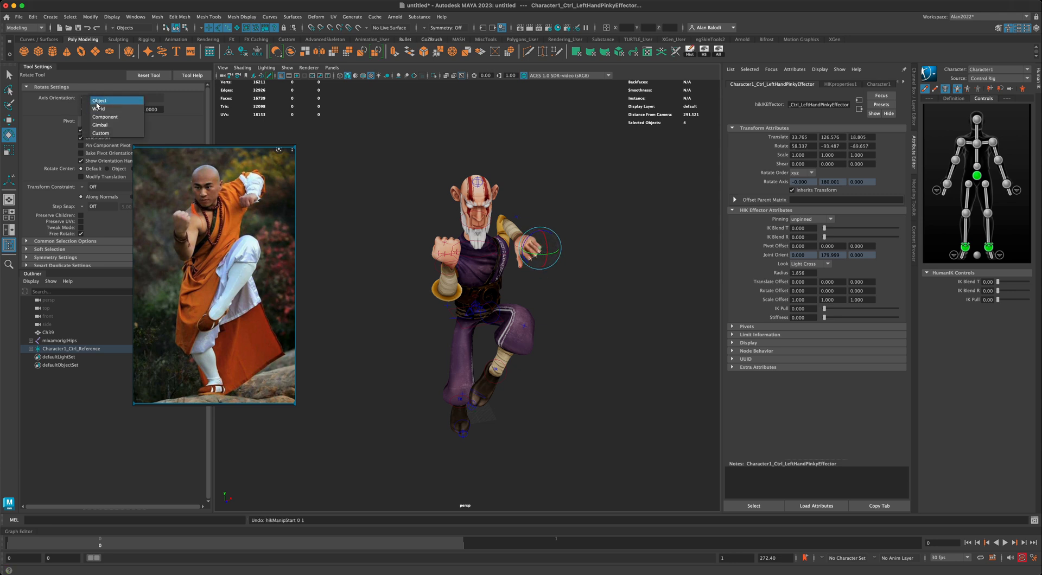
left_click(98, 102)
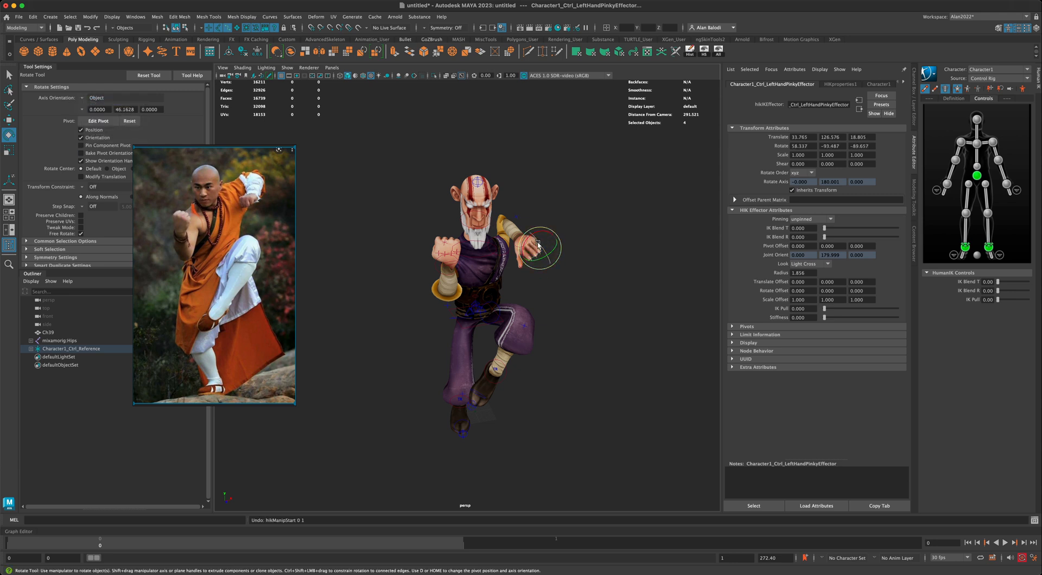
left_click_drag(537, 245, 556, 272)
Fold the left thumb against the curled fingers, moving its effector to about 33.8, 119.2 and 7.9 in X, Y and Z
middle_click_drag(615, 308, 584, 335, "alt")
scroll(583, 334, "up", 3)
left_click_drag(574, 318, 540, 324, "alt")
scroll(553, 317, "up", 3)
left_click(500, 282)
left_click(506, 306)
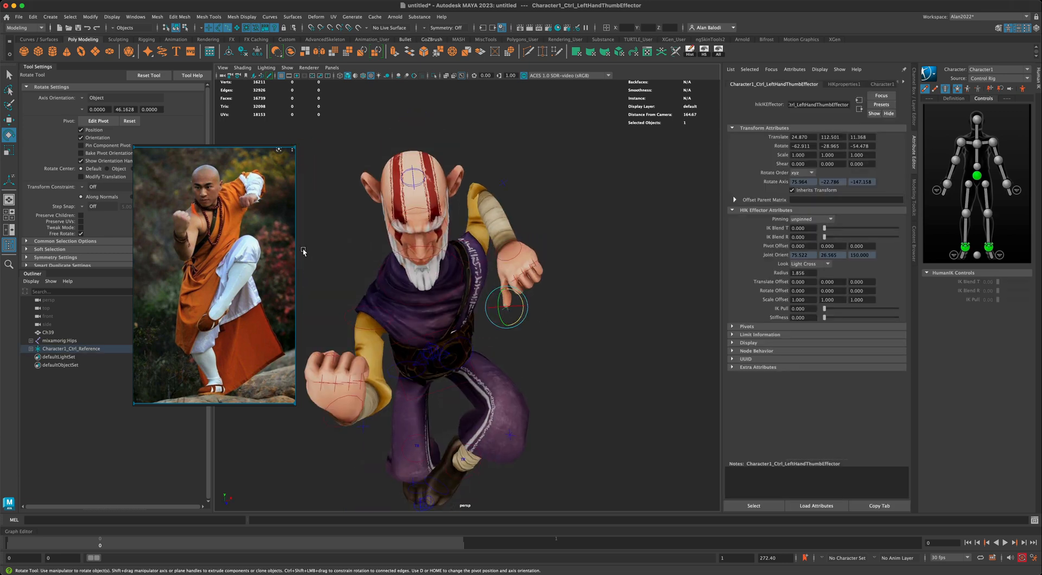
key("w")
left_click_drag(640, 307, 649, 337, "alt")
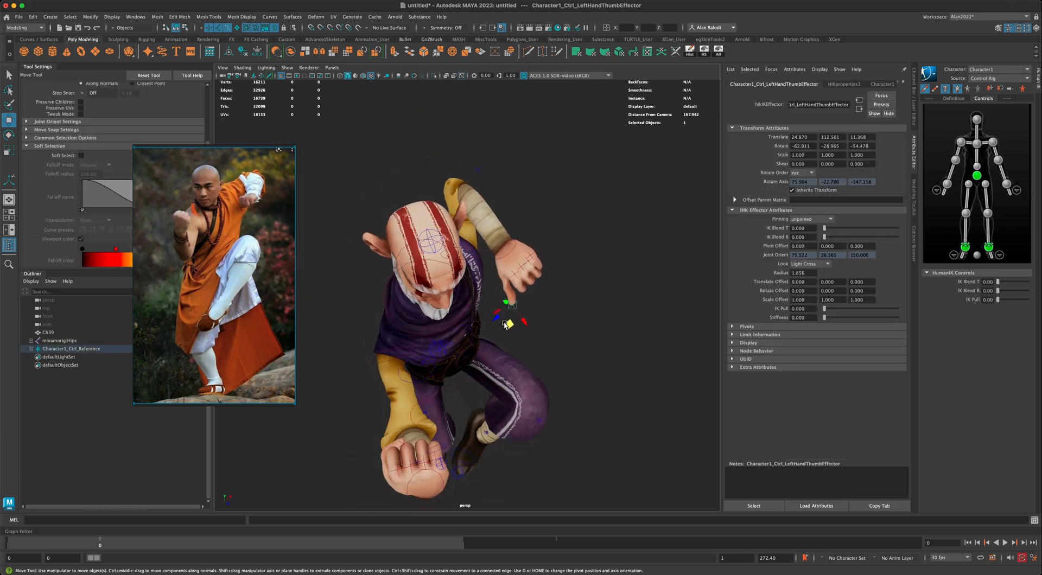
left_click_drag(505, 325, 543, 306)
scroll(541, 300, "up", 3)
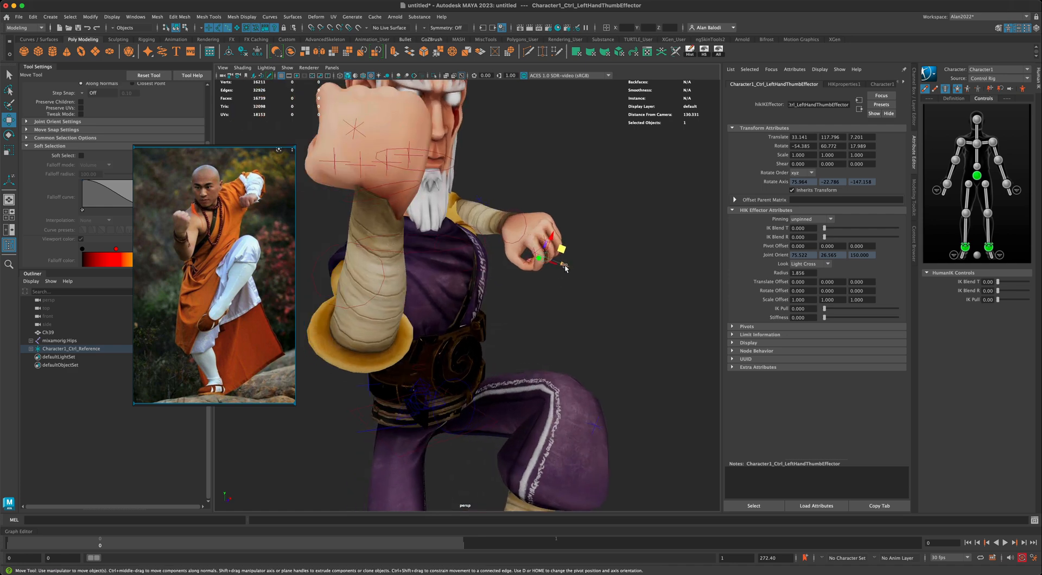
left_click_drag(565, 268, 527, 256)
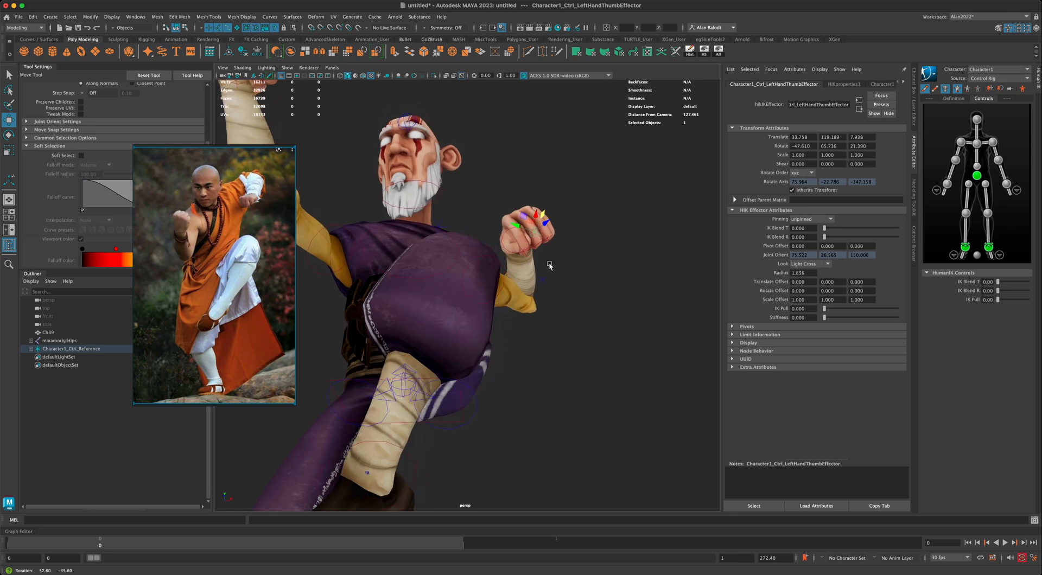
left_click(535, 253)
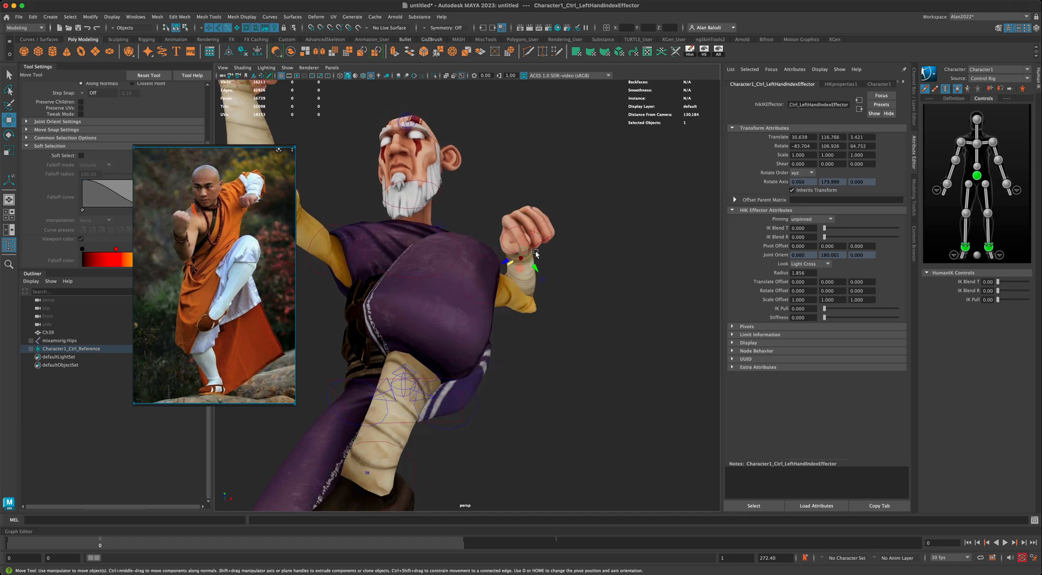
left_click(545, 250, "shift")
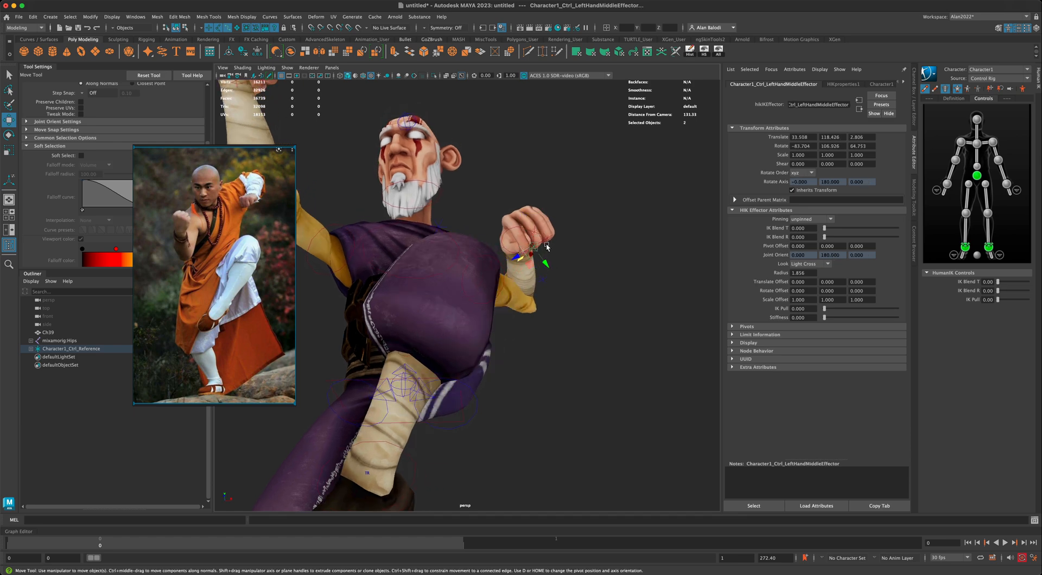
left_click(550, 245, "shift")
left_click(553, 243, "shift")
mouse_move(570, 278)
left_mouse_down("alt")
mouse_move(579, 288)
mouse_move(574, 322)
mouse_move(549, 297)
mouse_move(577, 287)
mouse_move(583, 270)
left_mouse_up("alt")
left_click(568, 318)
scroll(557, 311, "down", 3)
scroll(556, 311, "down", 3)
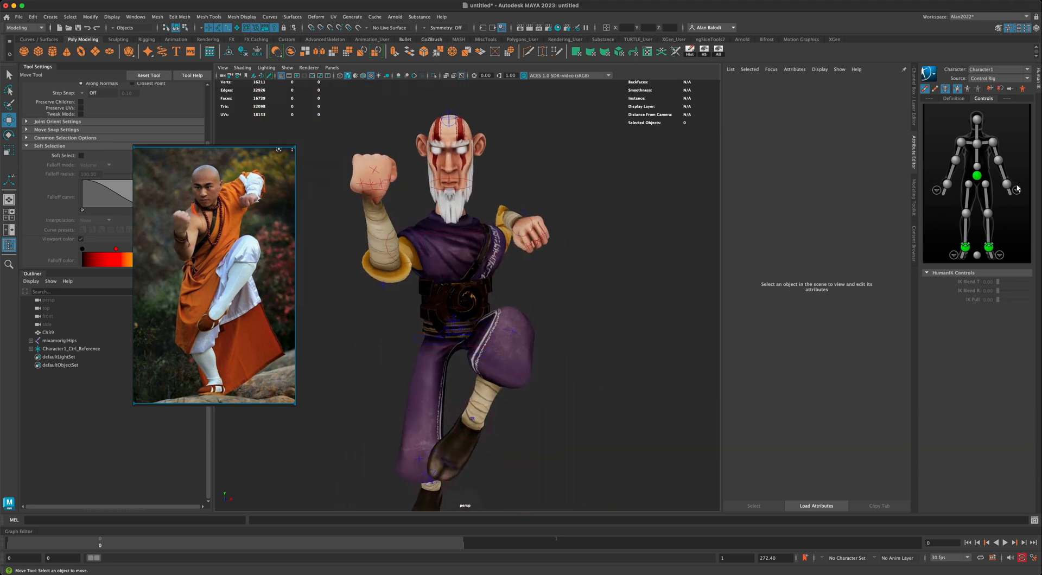
left_click(936, 191)
left_click(945, 147)
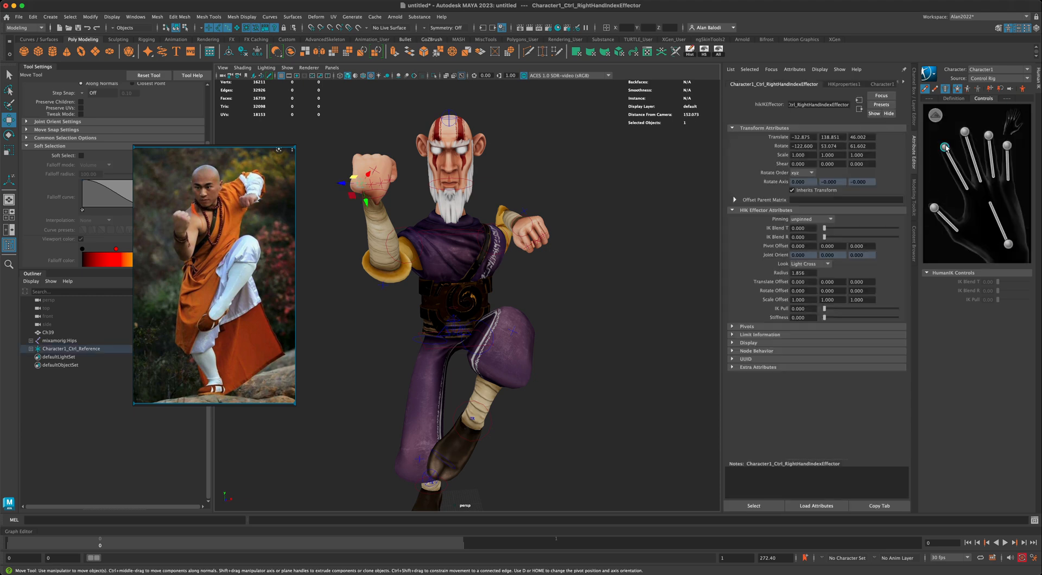
left_click(934, 115)
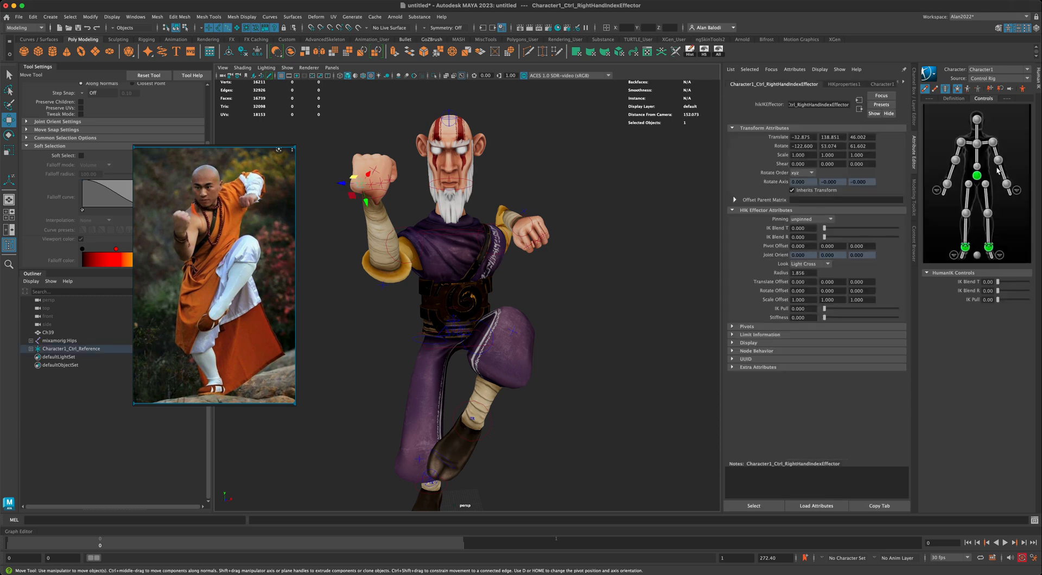
Curl the four left-hand fingers tighter by rotating their effectors together, bringing the pinky effector to about 92.3, 36.0 and -119.9 degrees
left_click(1016, 191)
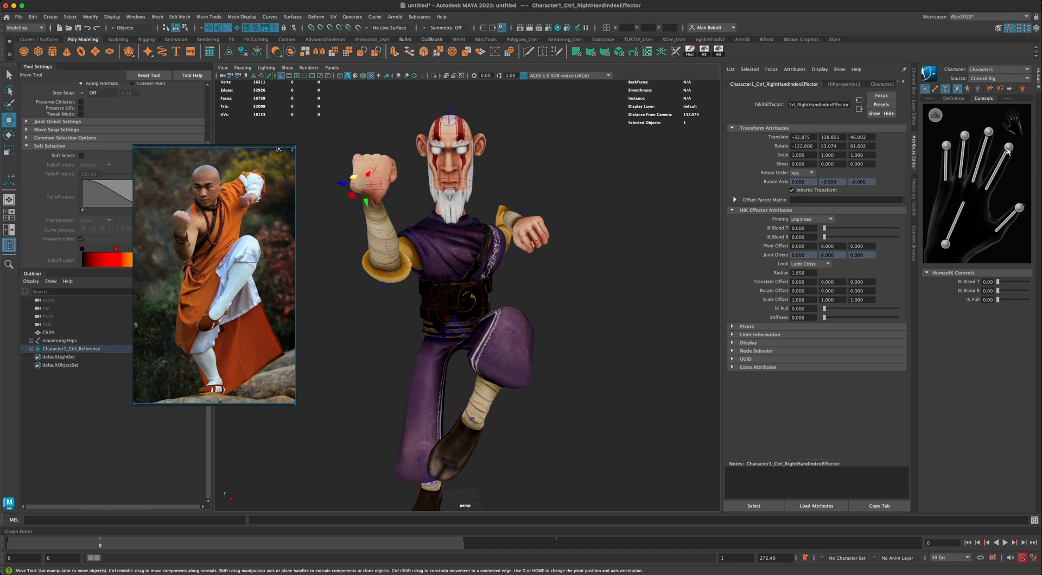
left_click(1008, 147)
left_click(989, 133, "shift")
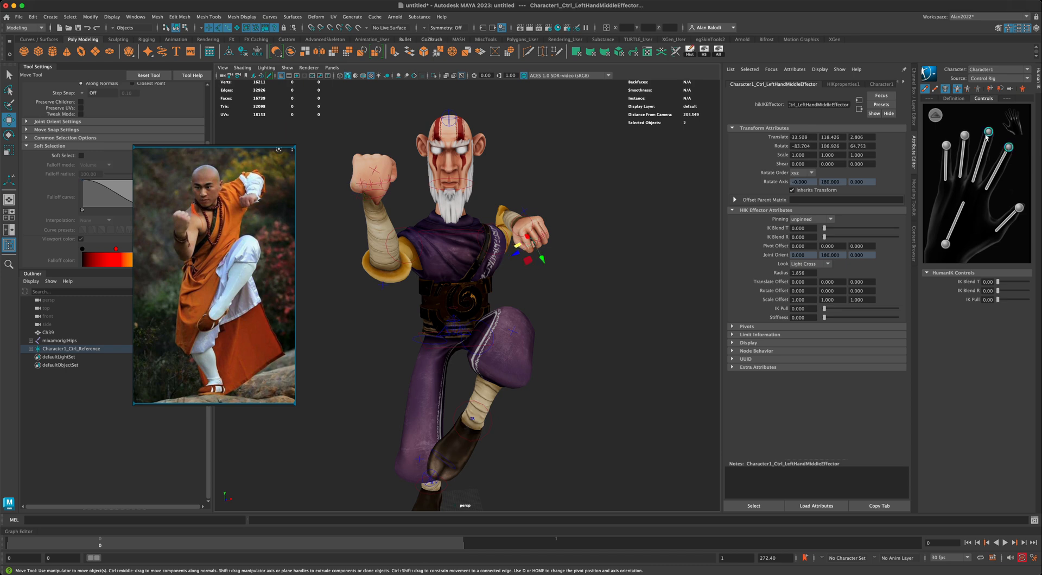
left_click(965, 136, "shift")
left_click(946, 147, "shift")
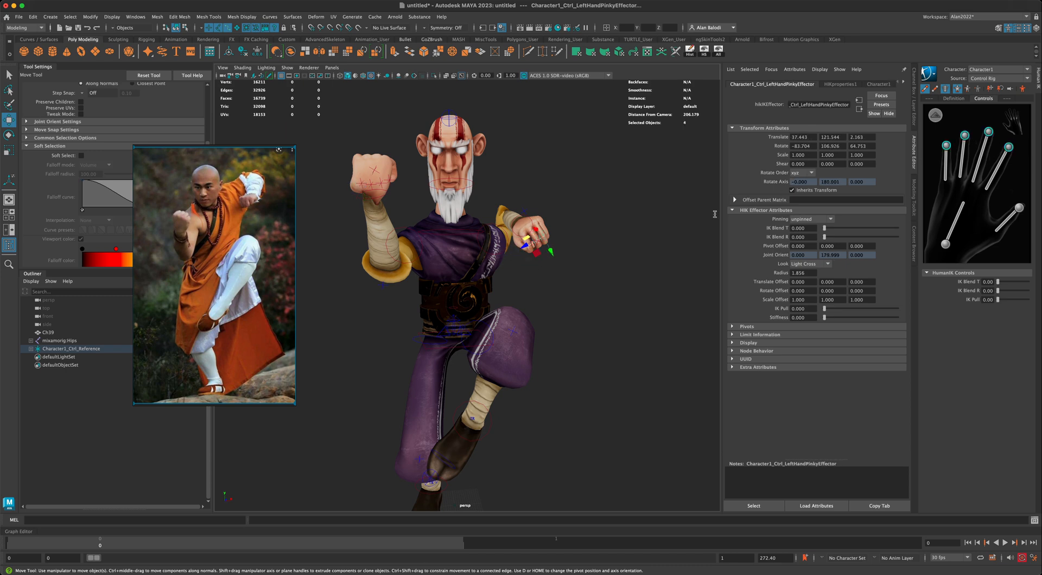
mouse_move(652, 255)
left_mouse_down("alt")
mouse_move(612, 231)
mouse_move(633, 254)
left_mouse_up("alt")
scroll(614, 312, "up", 6)
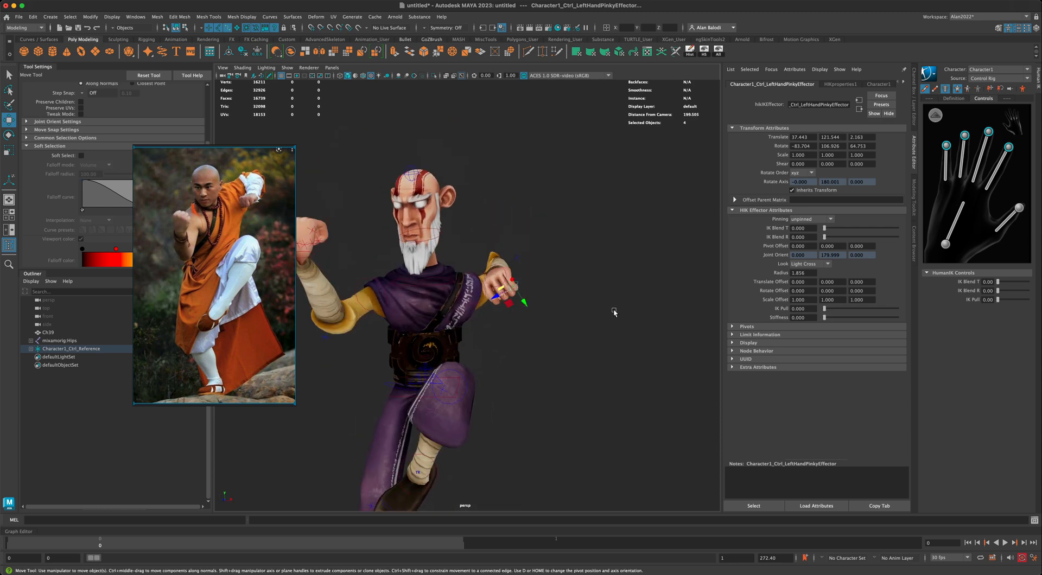
mouse_move(614, 312)
left_mouse_down("alt")
mouse_move(623, 298)
mouse_move(610, 311)
left_mouse_up("alt")
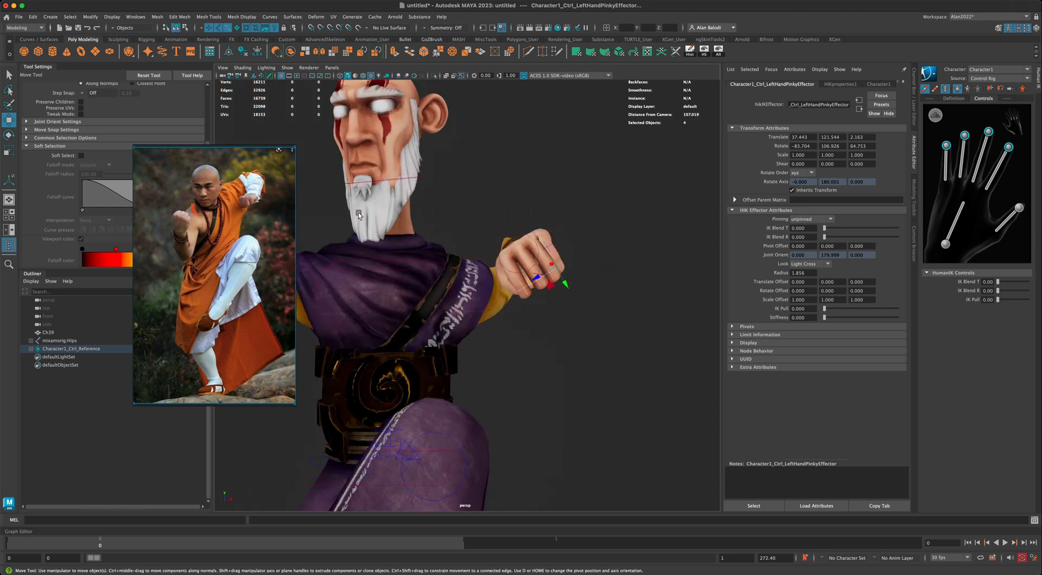
left_click(8, 135)
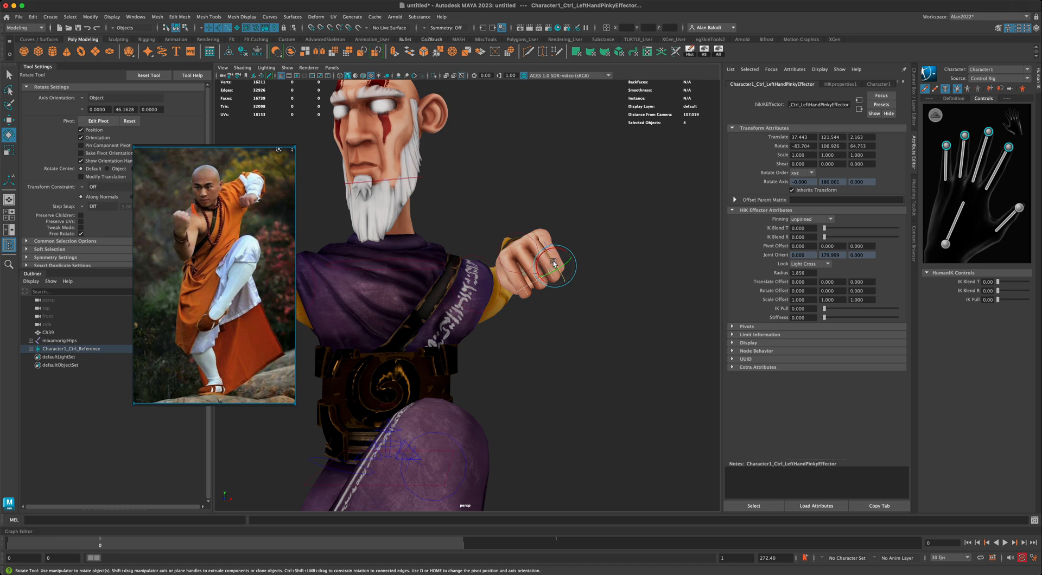
left_click_drag(552, 277, 560, 271)
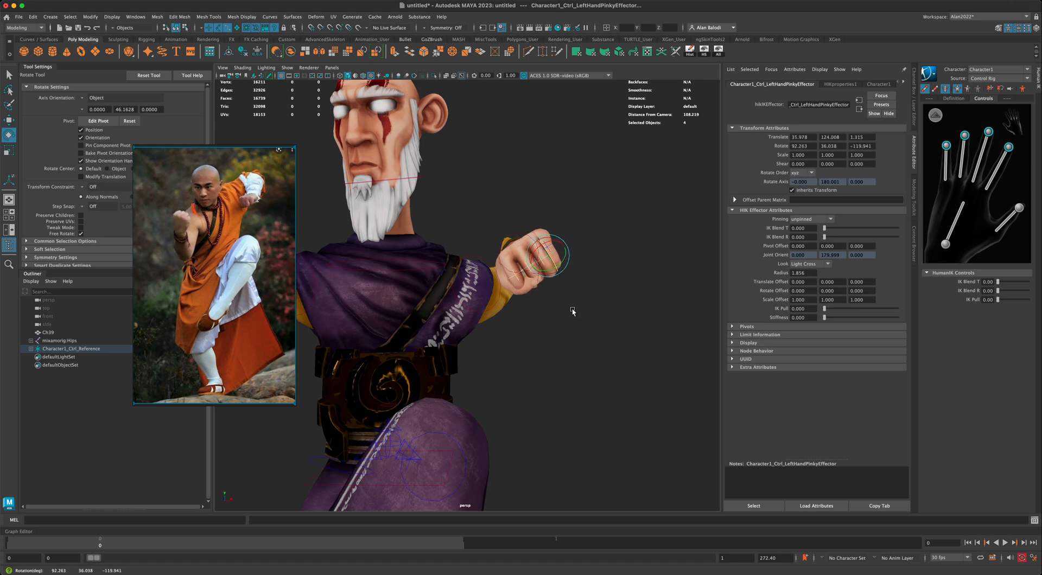
left_click_drag(570, 307, 532, 288, "alt")
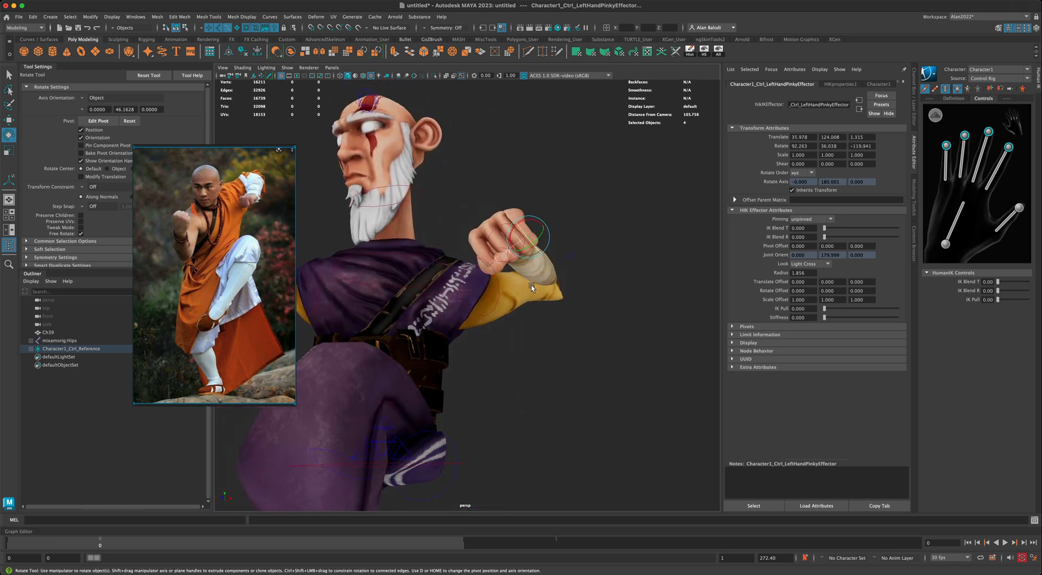
Tuck the left thumb against the curled fingers, moving its effector to about 34.0, 119.3 and 3.5 in X, Y and Z
left_click(1019, 209)
left_click_drag(530, 254, 586, 339)
key("w")
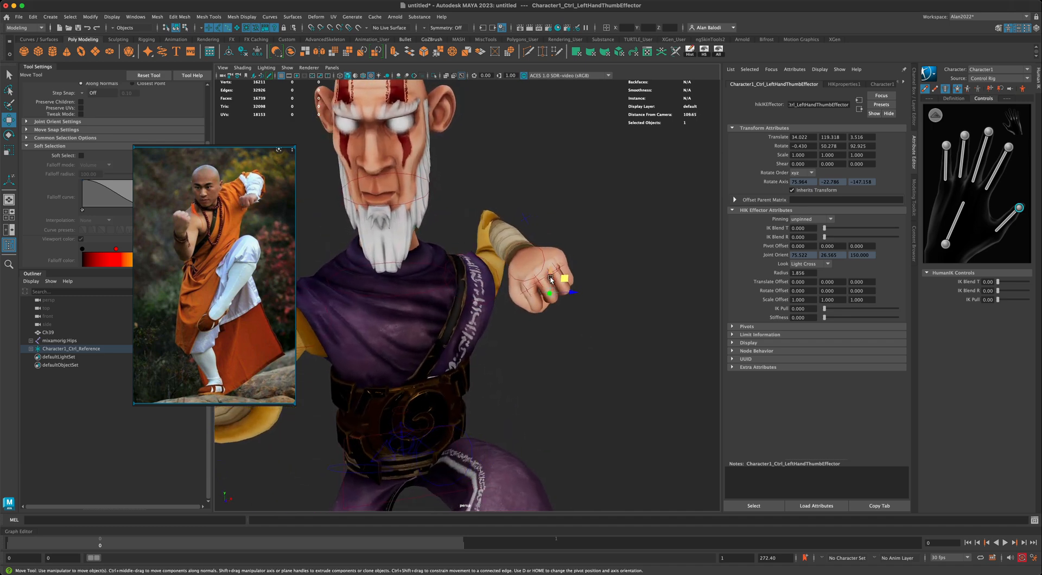
Bend the left fist at the wrist by rotating the wrist effector to about 29.1, -33.1 and 100.1 degrees
left_click(529, 268)
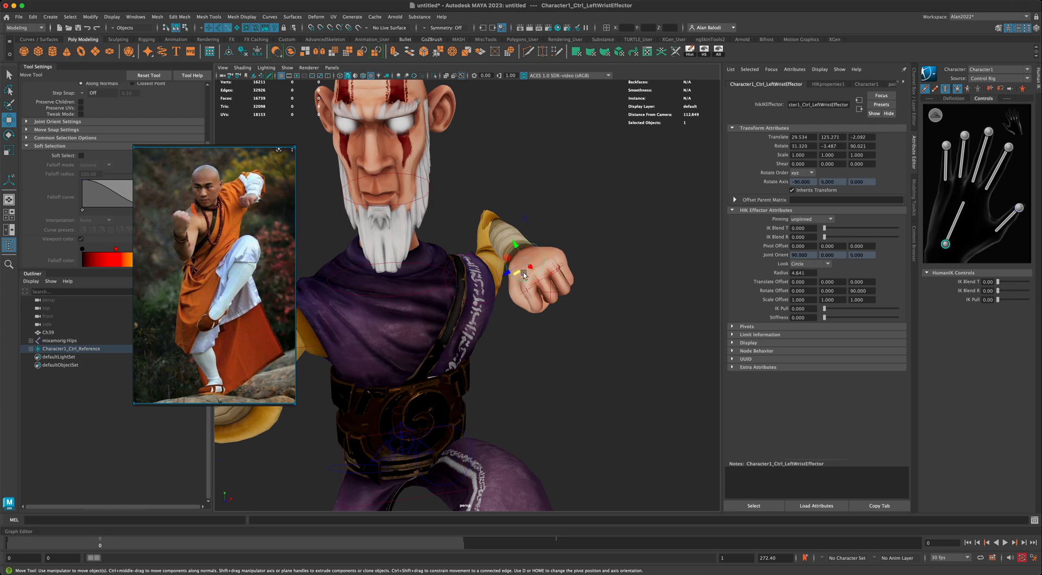
left_click(9, 134)
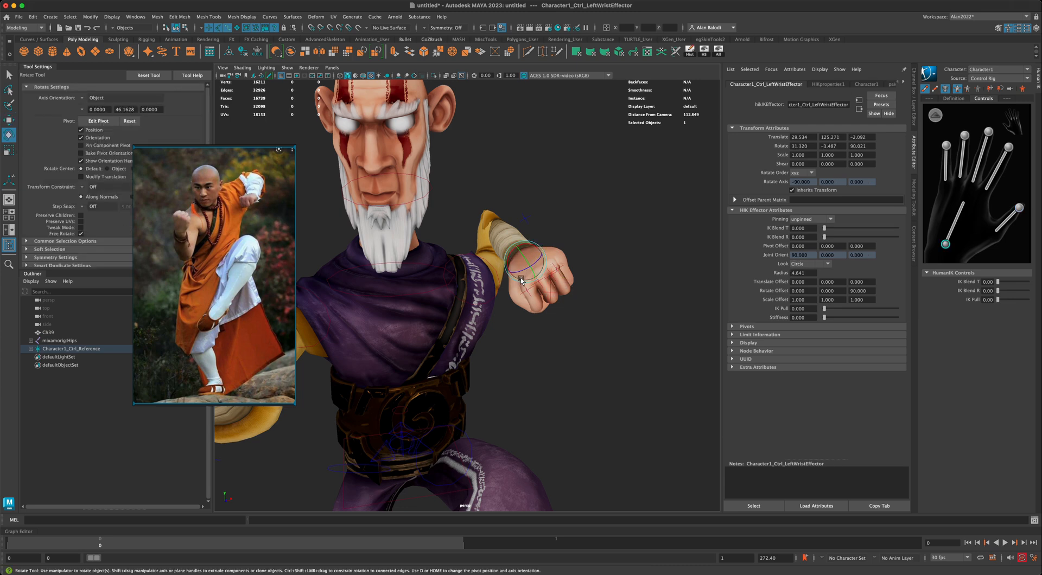
left_click_drag(522, 278, 518, 285)
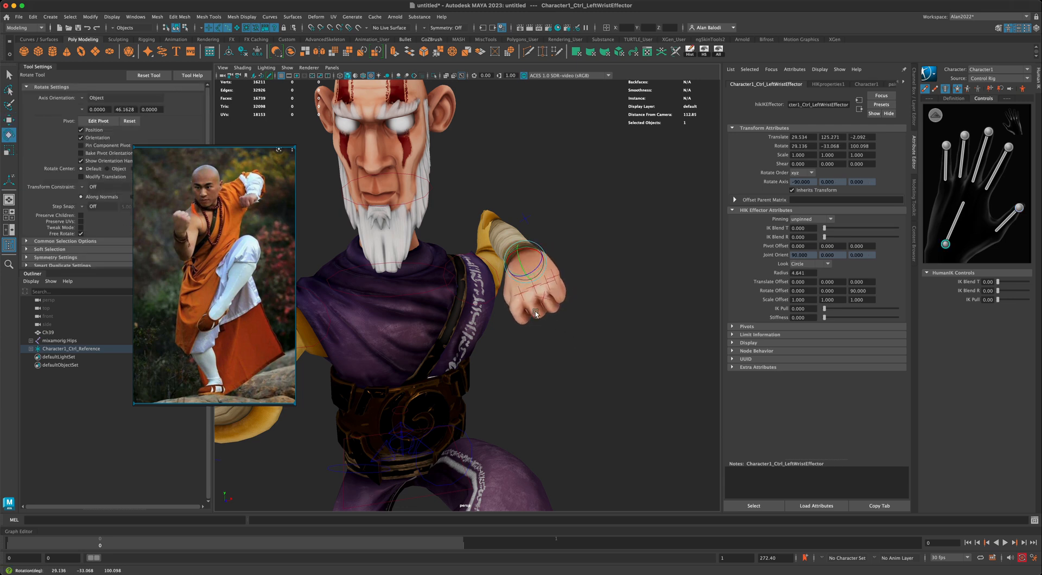
left_click_drag(578, 346, 431, 337, "alt")
left_click_drag(539, 331, 570, 309, "alt")
left_click(554, 191)
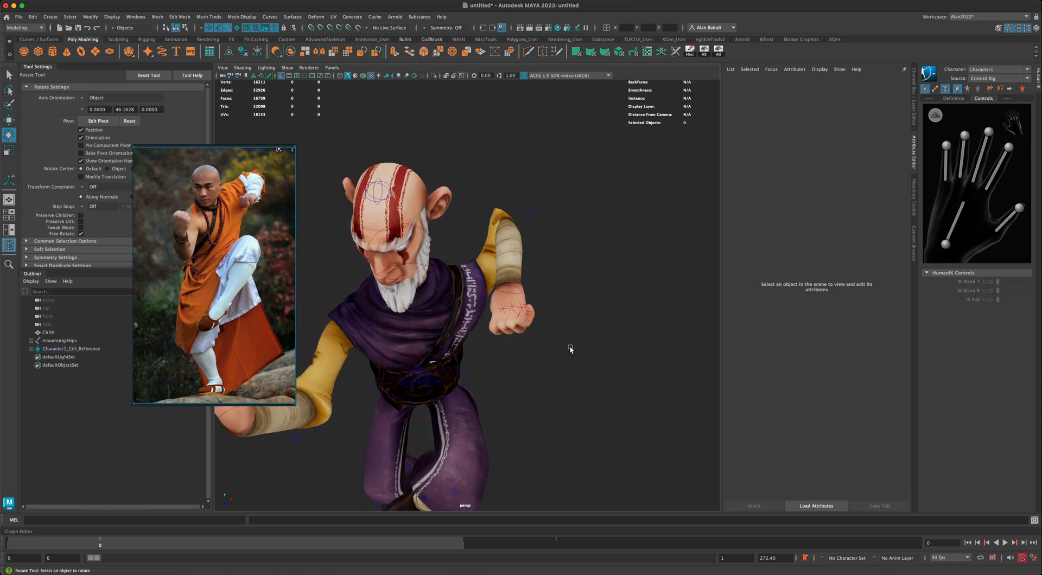
Rotate the left shoulder effector to about -8.8, -8.0 and 55.9 degrees, undoing the extra adjustment that follows
left_click_drag(569, 349, 521, 285, "alt")
left_click(499, 247)
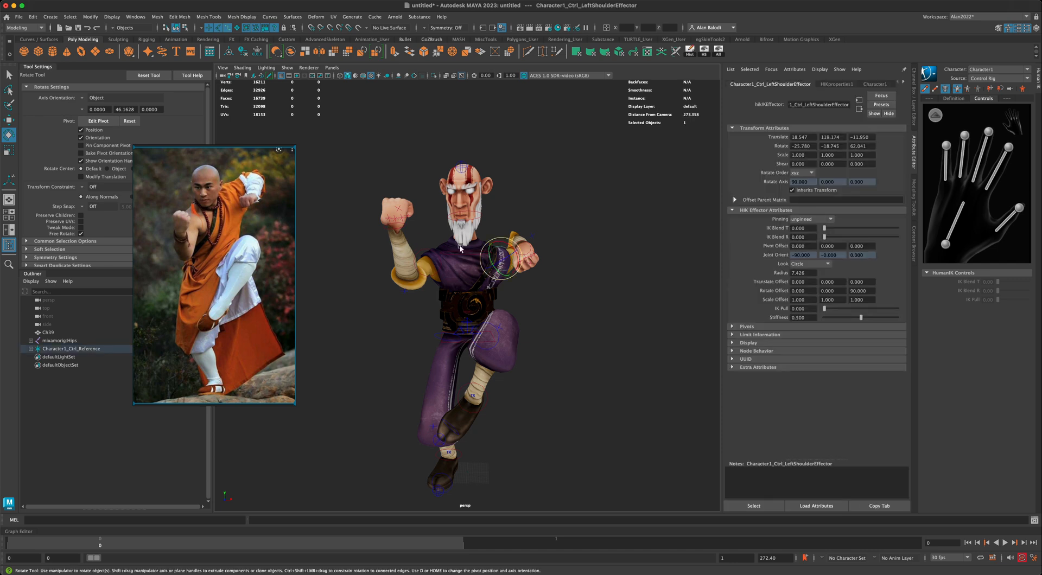
left_click_drag(496, 246, 492, 246)
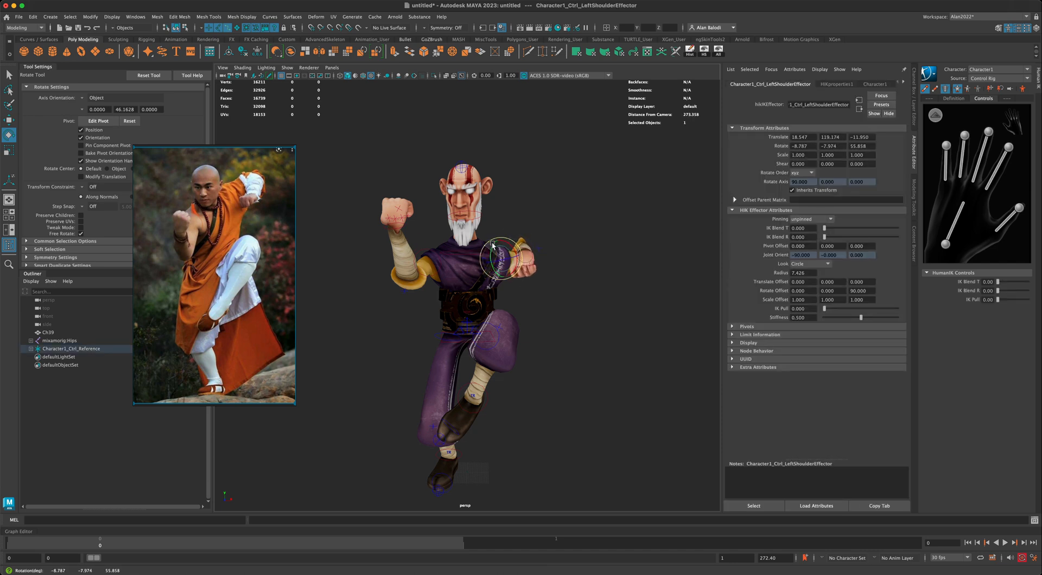
left_click_drag(549, 314, 544, 299, "alt")
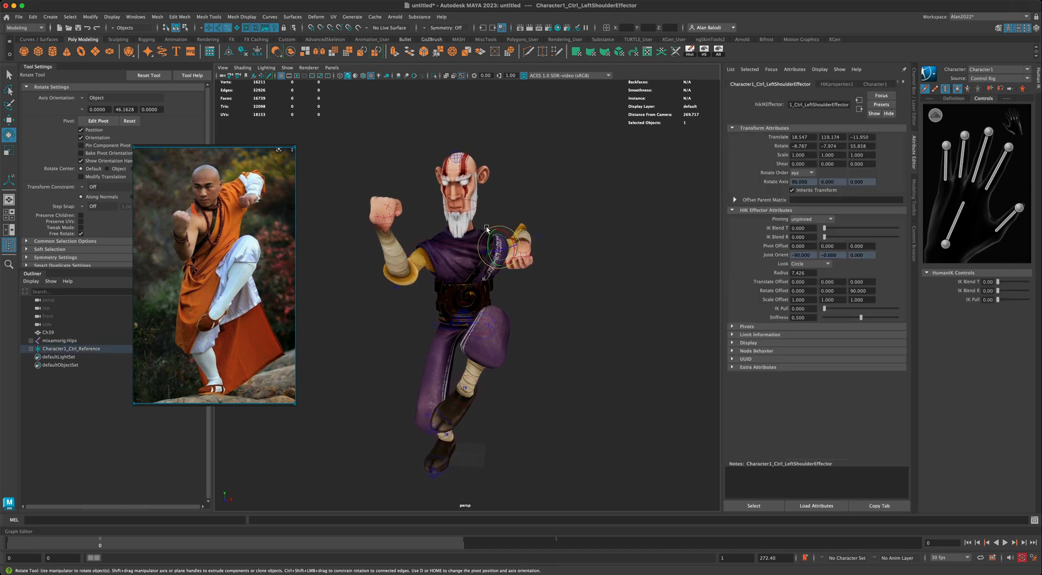
left_click_drag(486, 229, 484, 232)
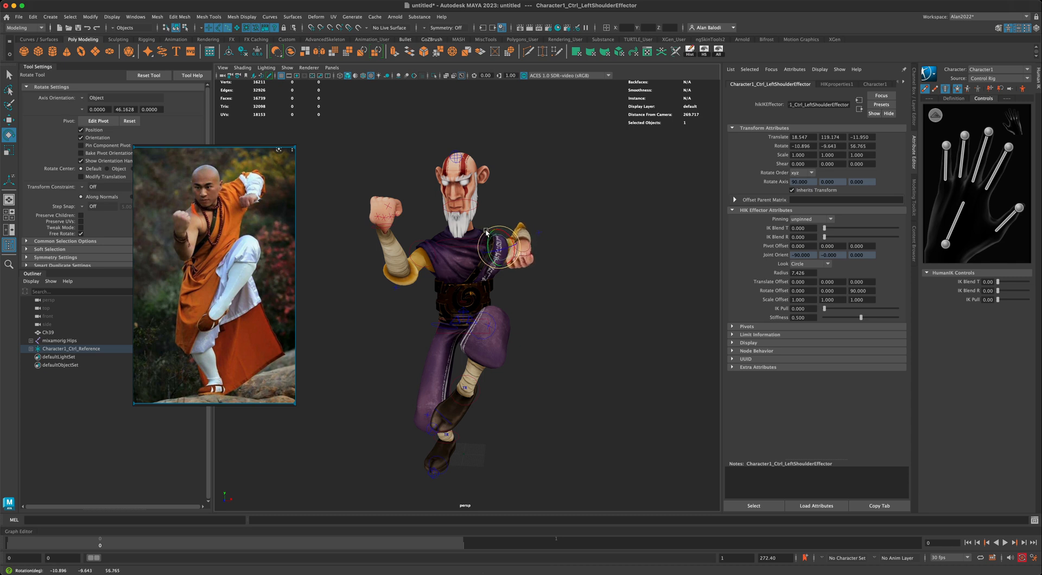
key("z")
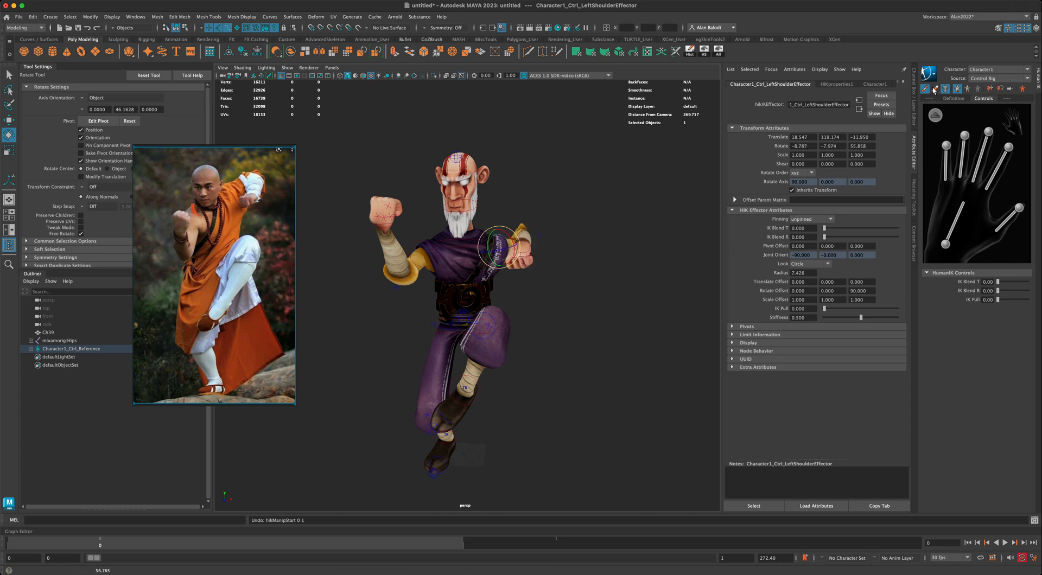
Display the control rig's skeleton and lift the left arm by rotating the left shoulder joint to about -15.3, 11.1 and 35.8 degrees
left_click(934, 88)
left_click(580, 317)
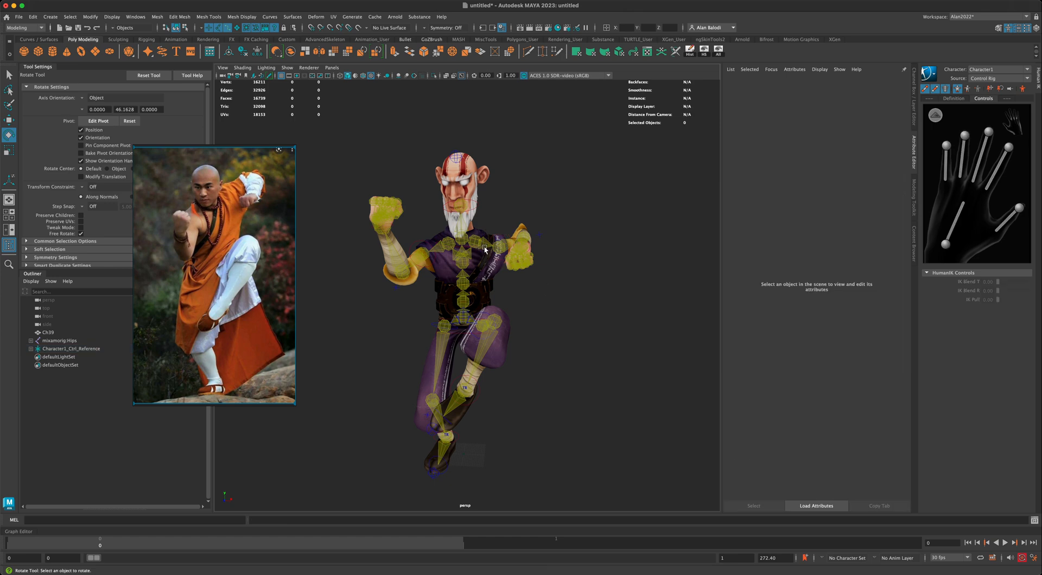
left_click(484, 246)
left_click(496, 214)
left_click(486, 243)
key("q")
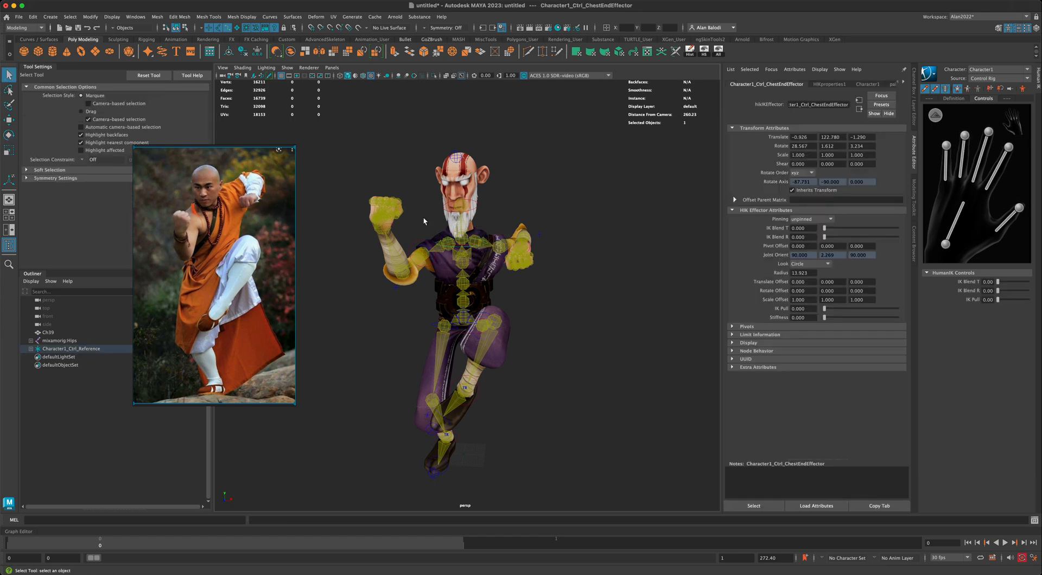
scroll(498, 267, "up", 2)
left_click(492, 244)
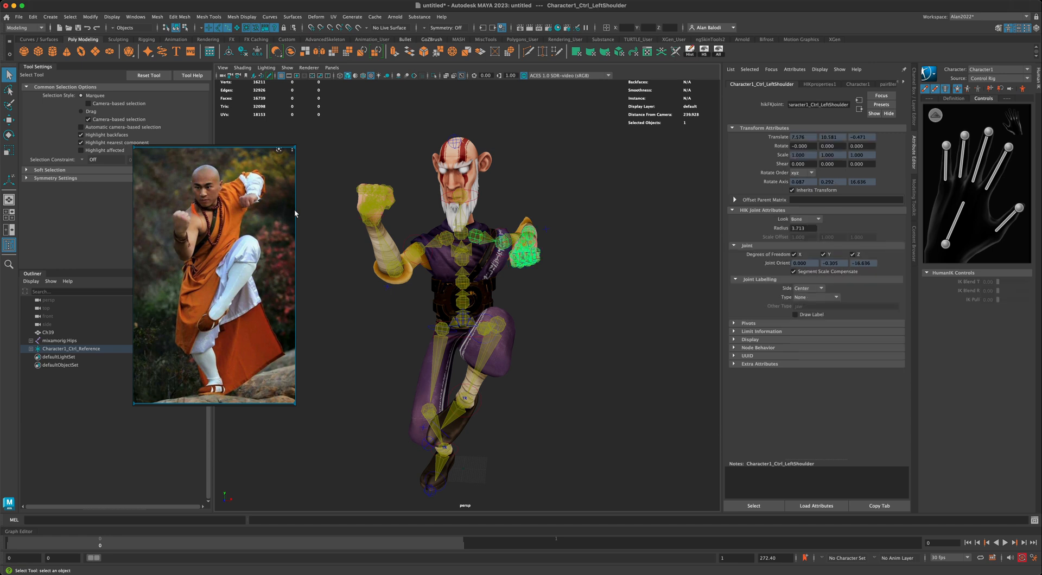
key("e")
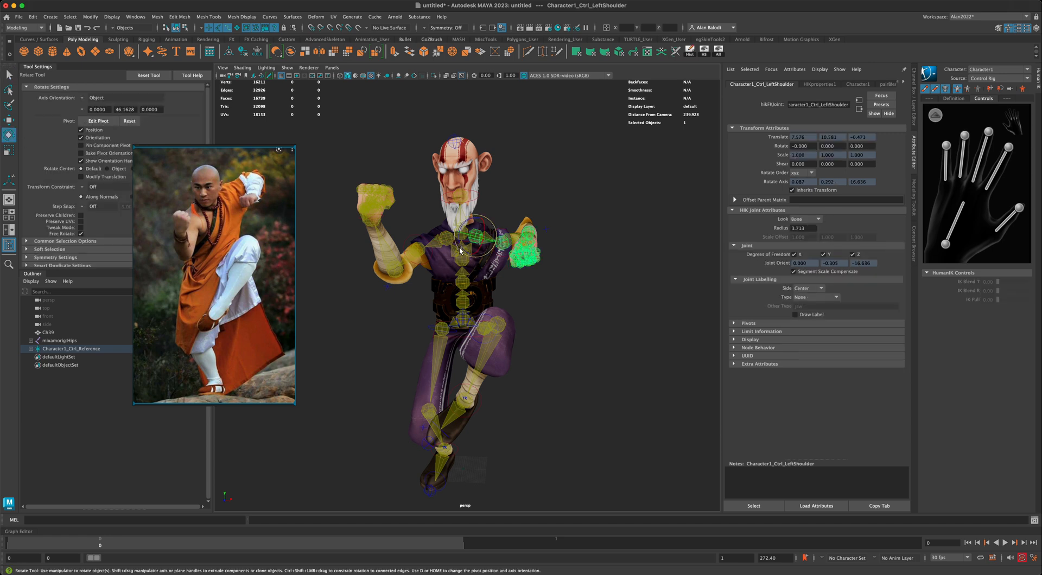
left_click_drag(460, 251, 472, 260)
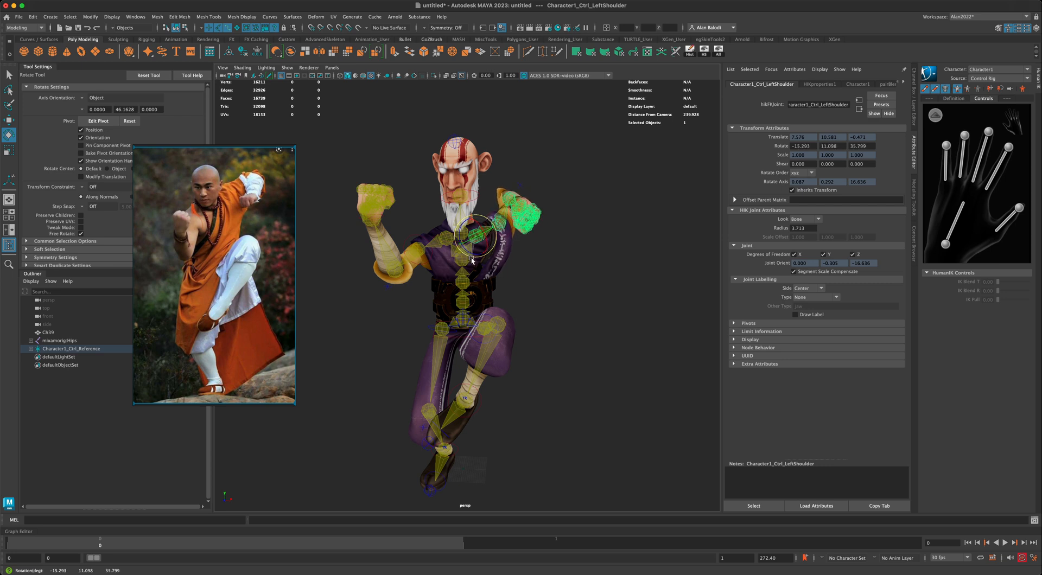
left_click(584, 305)
left_click_drag(579, 309, 574, 310, "alt")
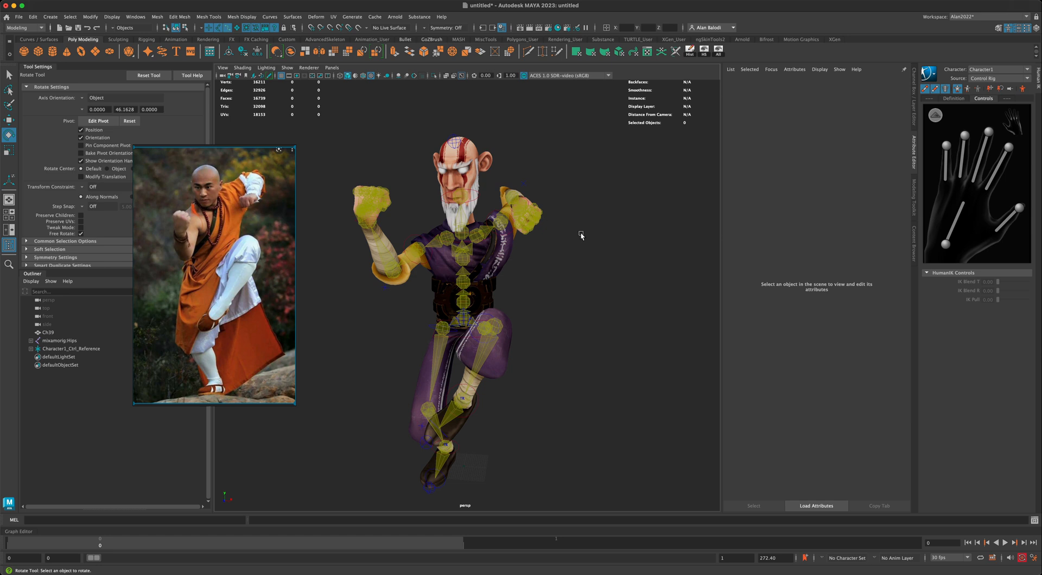
Twist the left forearm joint to about -52.3 degrees around its X axis
left_click_drag(581, 235, 575, 234, "alt")
left_click(514, 197)
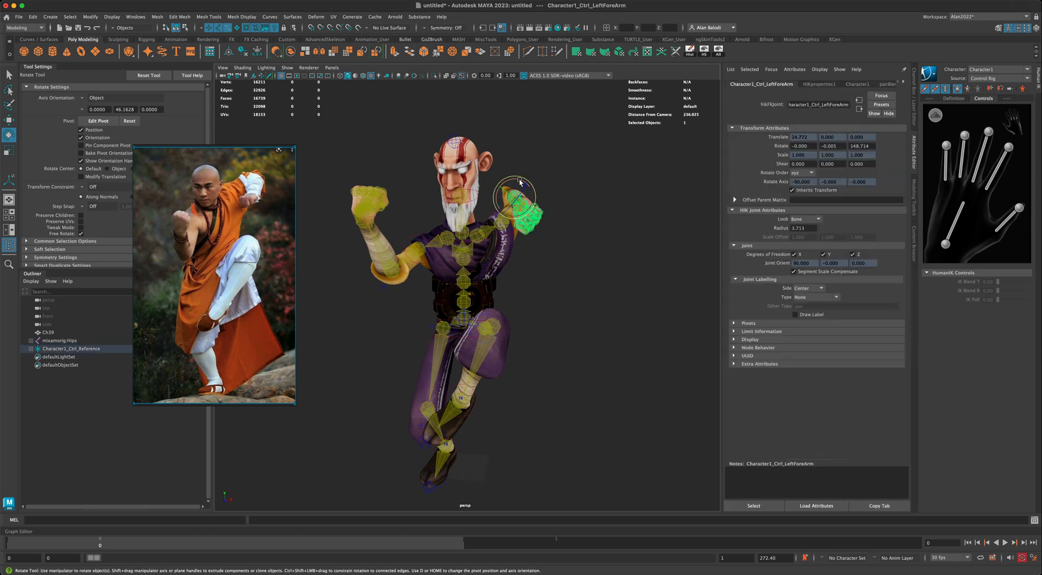
left_click_drag(520, 182, 530, 189)
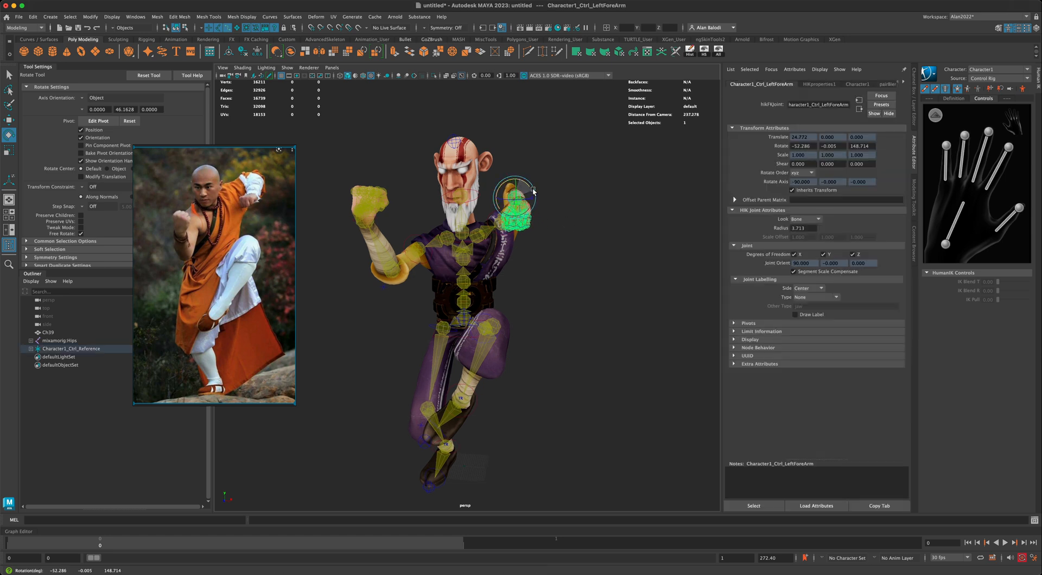
Swing the left upper arm by rotating the left shoulder effector to about -34.8, -30.9 and 60.1 degrees
left_click(497, 238)
left_click(504, 234)
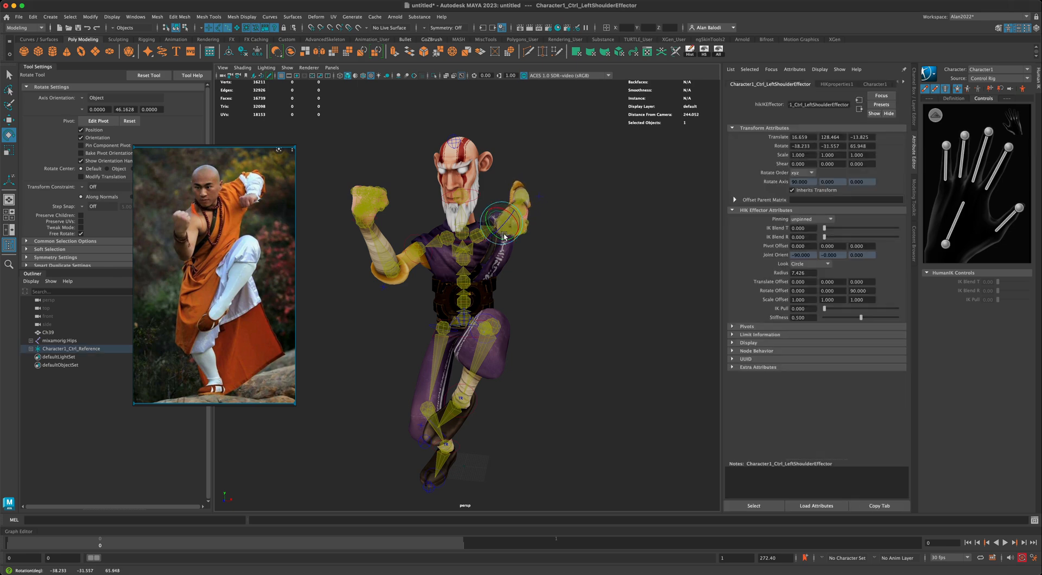
left_click_drag(565, 266, 617, 295, "alt")
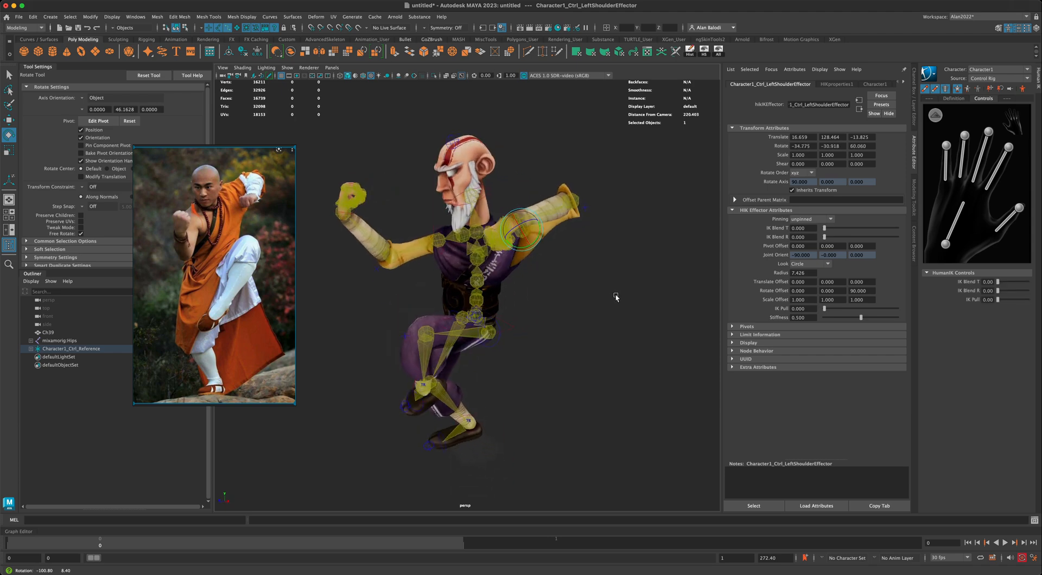
Set the rig to Body Part mode and move the left elbow effector to about 32.3, 139.1 and -29.8 in X, Y and Z
left_click(582, 202)
left_click_drag(596, 257, 489, 228, "alt")
key("w")
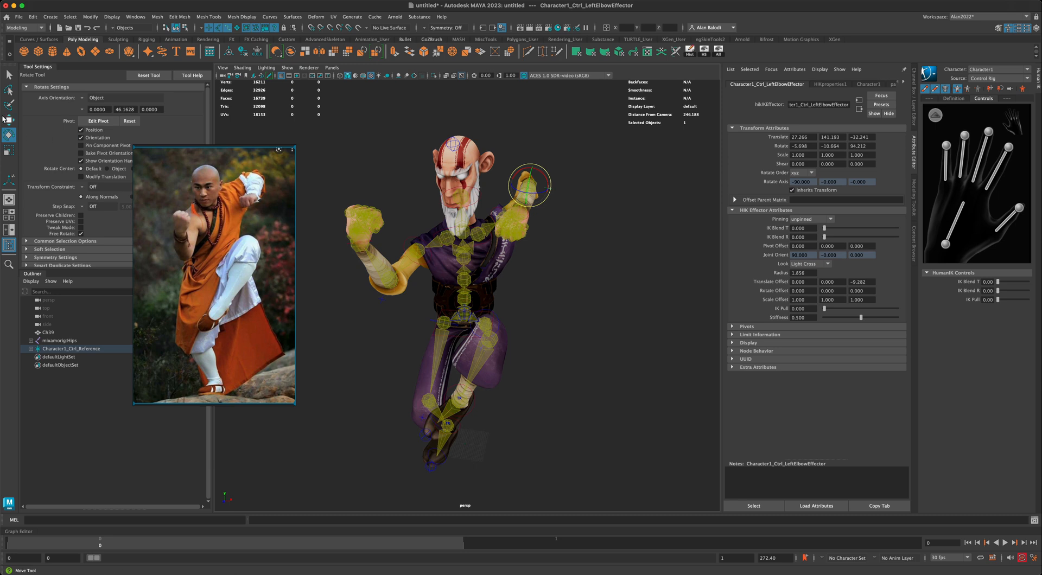
mouse_move(515, 187)
left_mouse_down()
mouse_move(500, 185)
mouse_move(523, 191)
left_mouse_up()
key("super+z")
left_click_drag(581, 289, 589, 255, "alt")
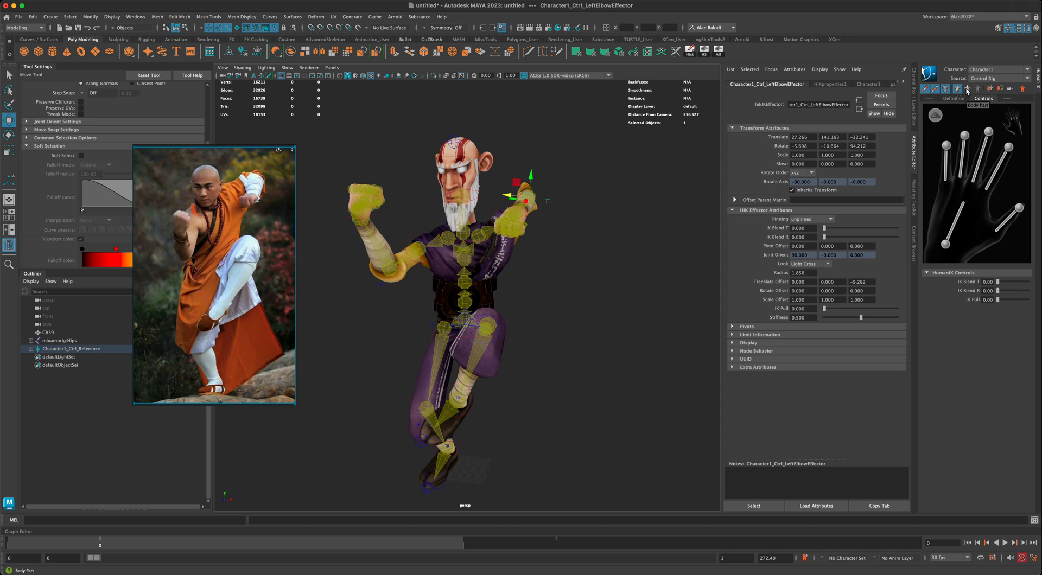
left_click(967, 90)
left_click_drag(525, 200, 513, 196)
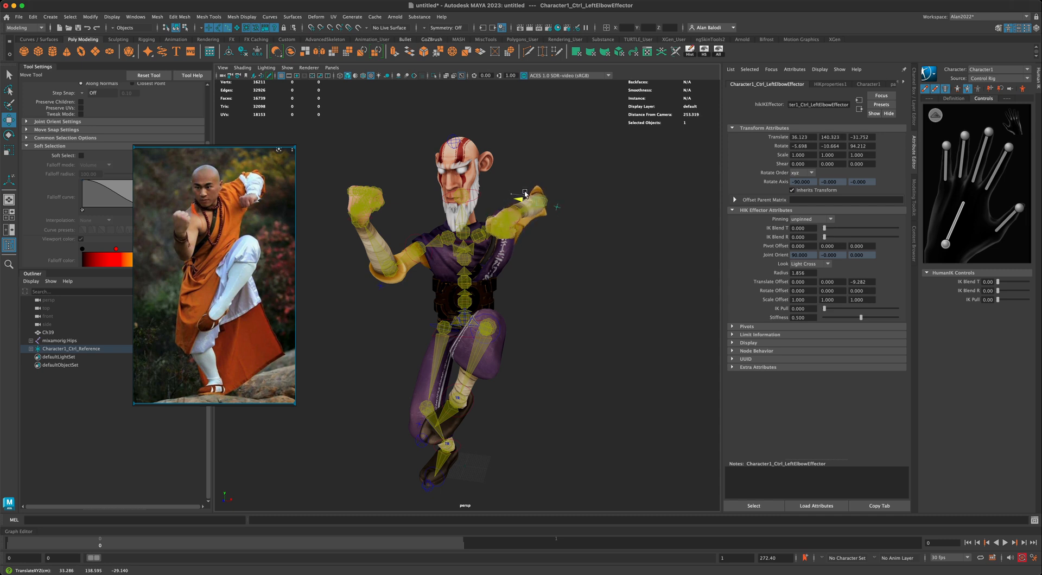
left_click_drag(525, 192, 521, 191)
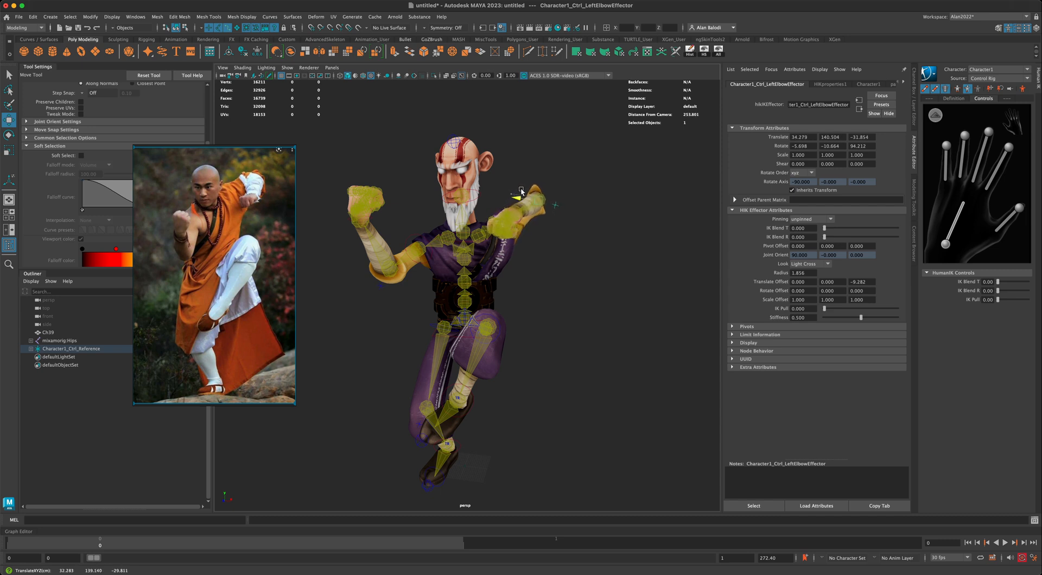
left_click_drag(598, 291, 607, 280, "alt")
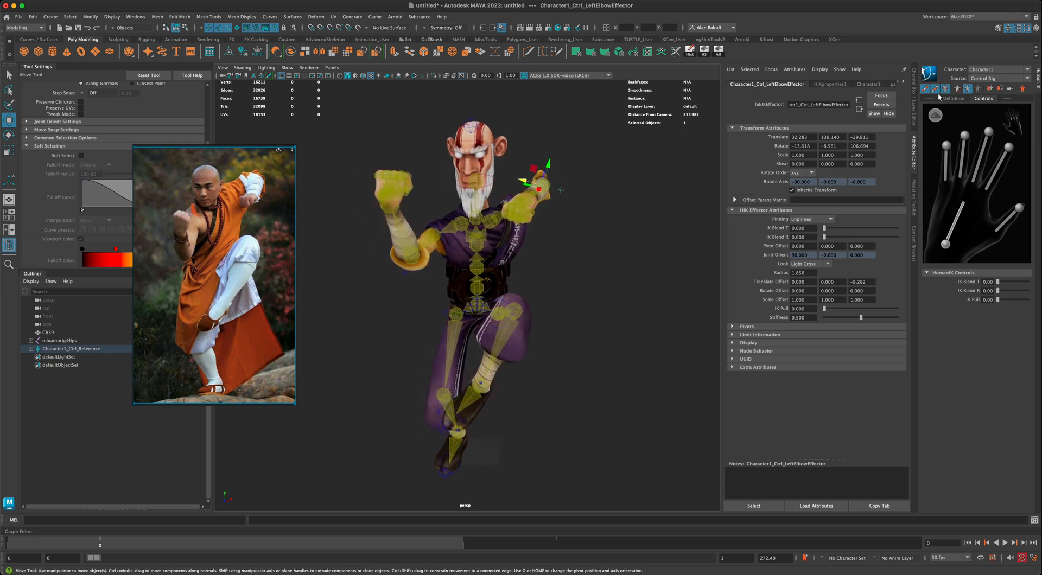
Hide the control rig's skeleton and frame the whole character
left_click(935, 89)
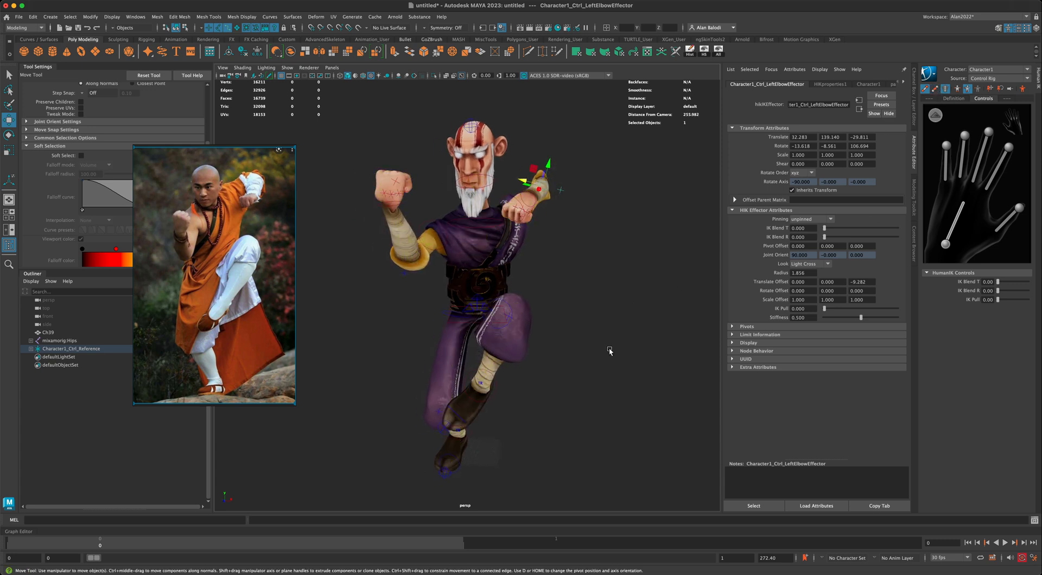
left_click_drag(592, 386, 596, 390, "alt")
scroll(597, 389, "down", 2)
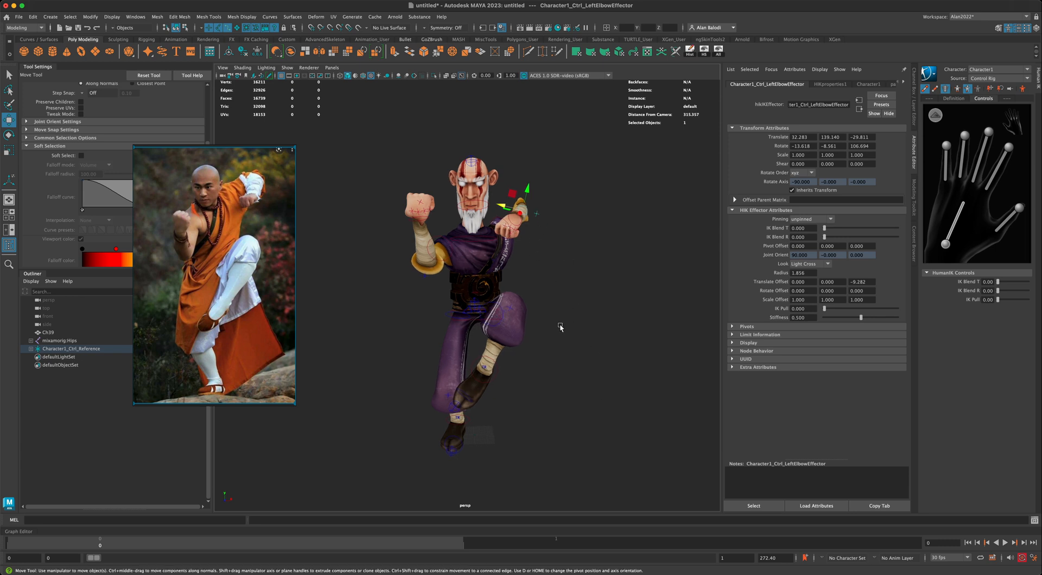
middle_click_drag(561, 327, 560, 332, "alt")
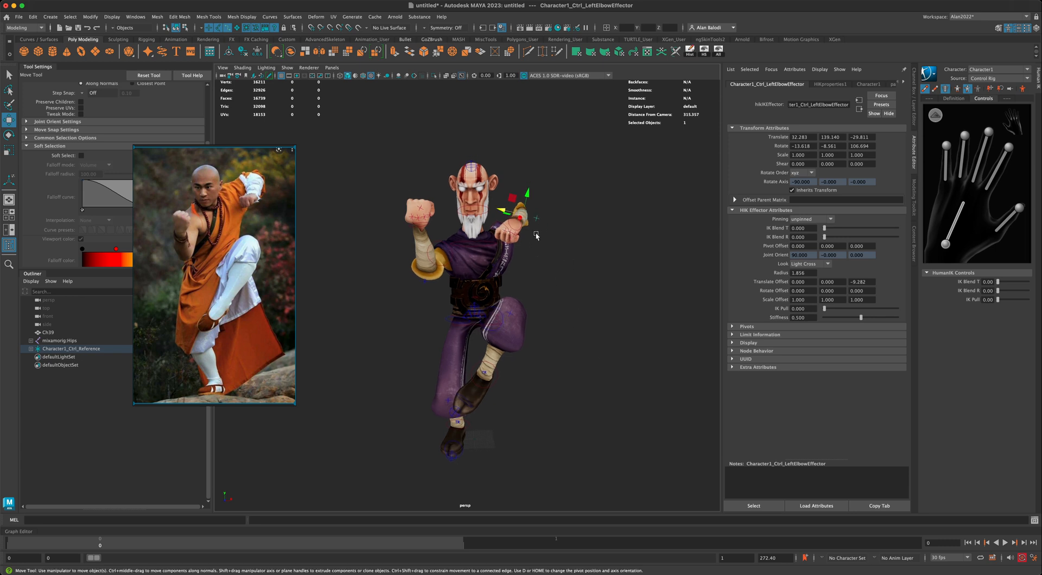
Move the left wrist effector to about 27.6, 131.2 and 5.3 in X, Y and Z
mouse_move(572, 269)
left_mouse_down("alt")
mouse_move(499, 268)
mouse_move(565, 281)
mouse_move(542, 253)
mouse_move(565, 263)
left_mouse_up("alt")
left_click(526, 235)
left_click_drag(495, 231, 511, 244)
left_click_drag(551, 289, 547, 258, "alt")
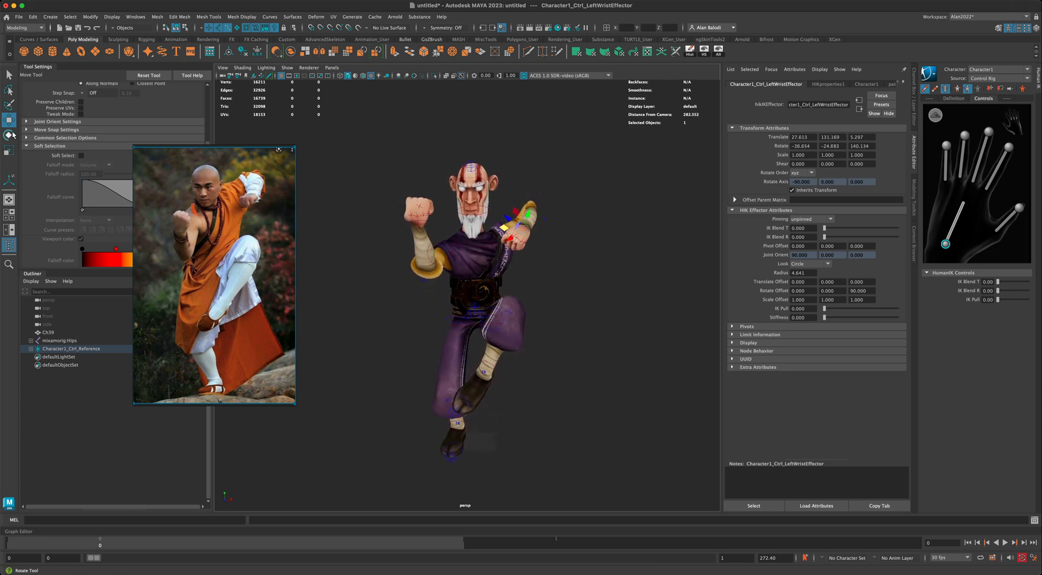
left_click(496, 226)
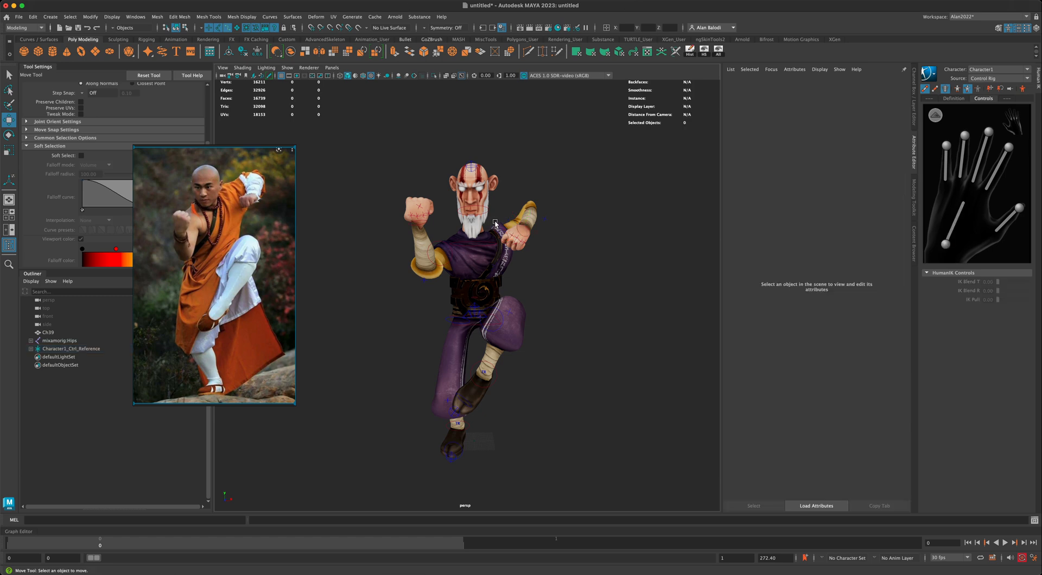
Bend the left hand by rotating the left wrist effector to about -22.6, -27.3 and 106.6 degrees
left_click(524, 237)
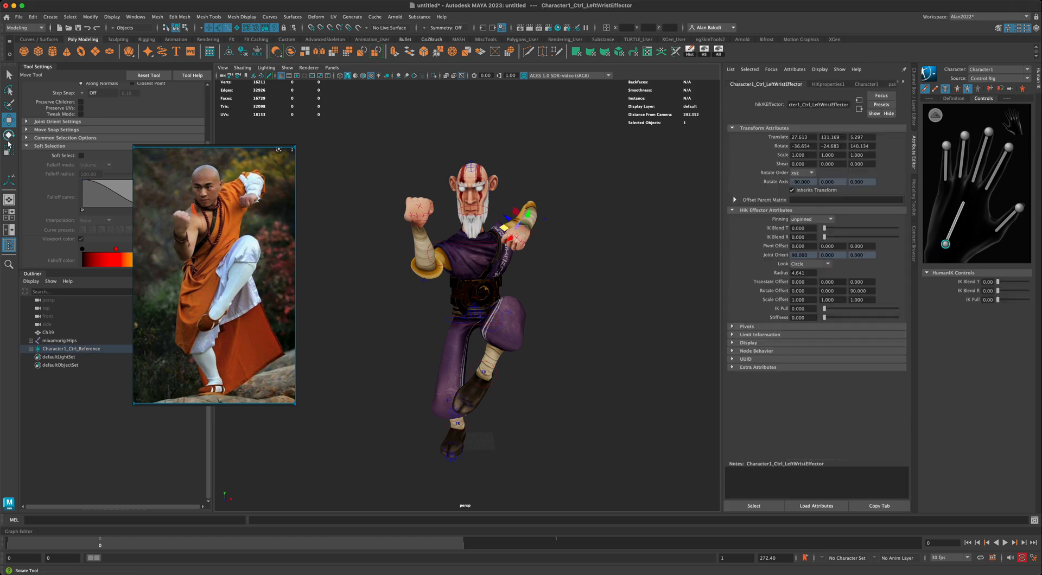
key("e")
left_click_drag(530, 237, 531, 232)
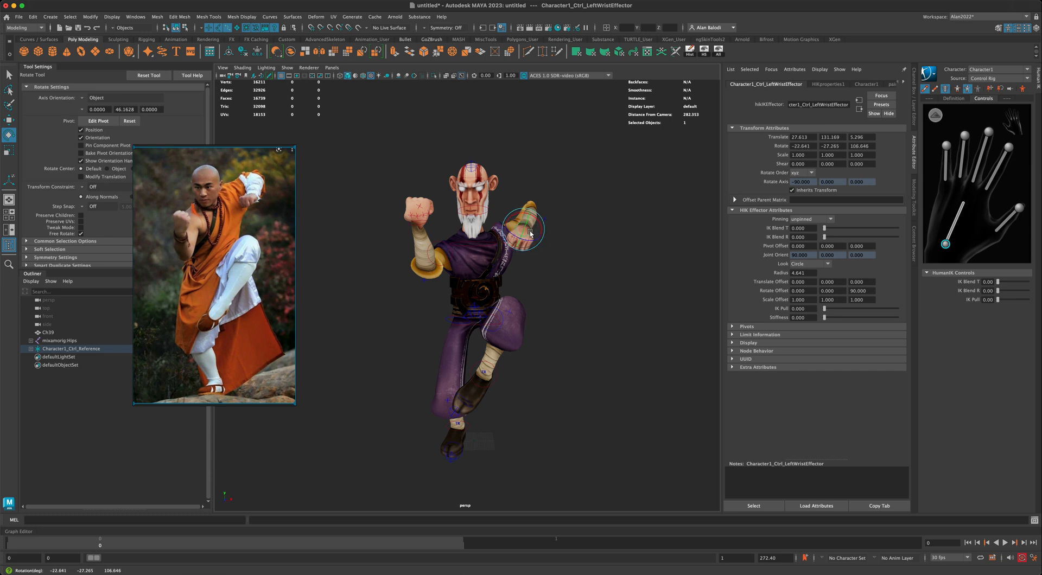
middle_click_drag(548, 305, 556, 284, "alt")
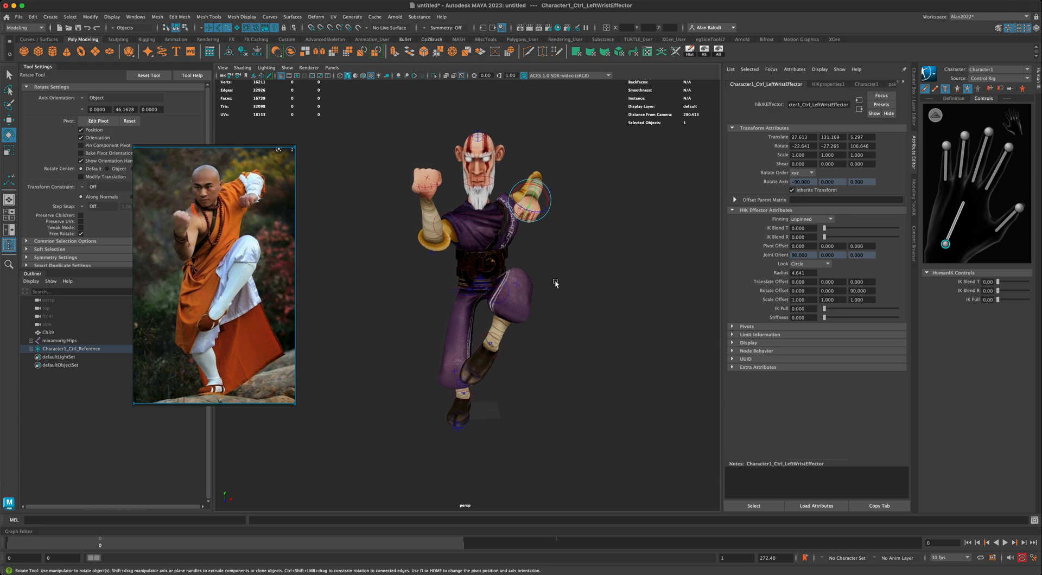
left_click_drag(554, 282, 552, 282, "alt")
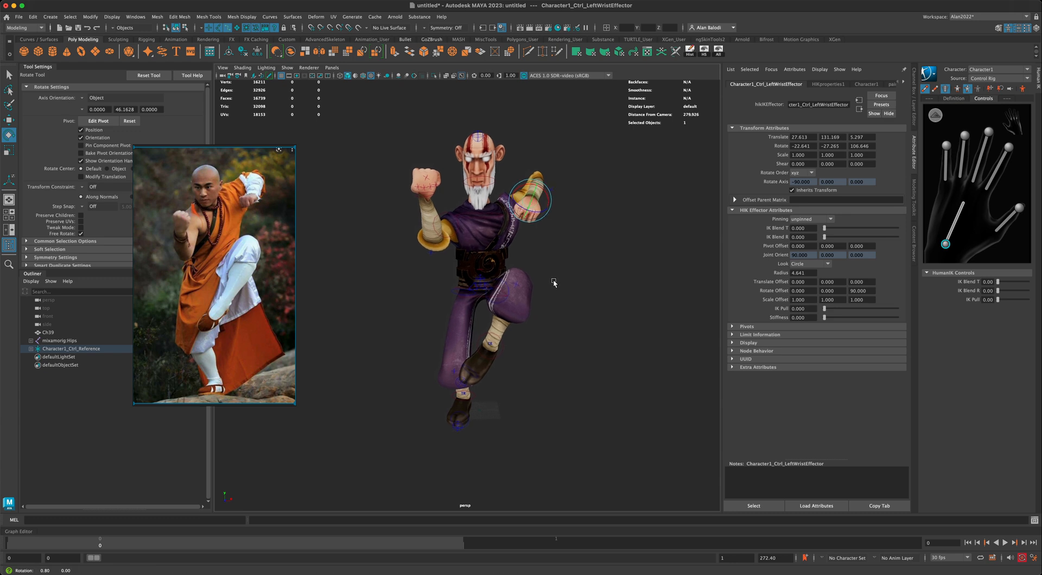
Turn the head by rotating the head effector to about -10.3, 0.5 and 24.4 degrees
left_click(471, 187)
mouse_move(473, 182)
left_mouse_down()
mouse_move(497, 174)
mouse_move(476, 181)
left_mouse_up()
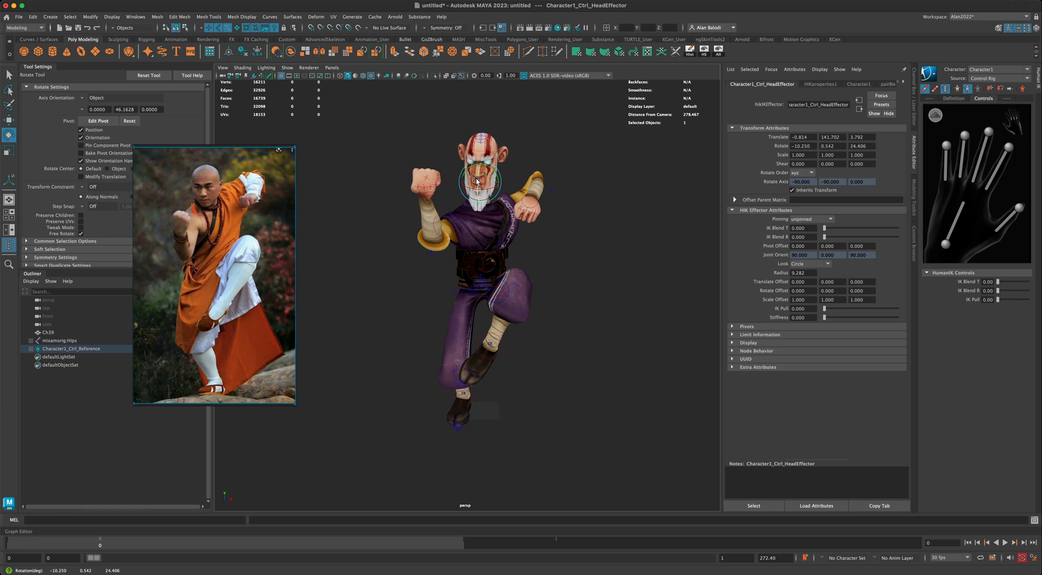
left_click_drag(562, 248, 568, 248, "alt")
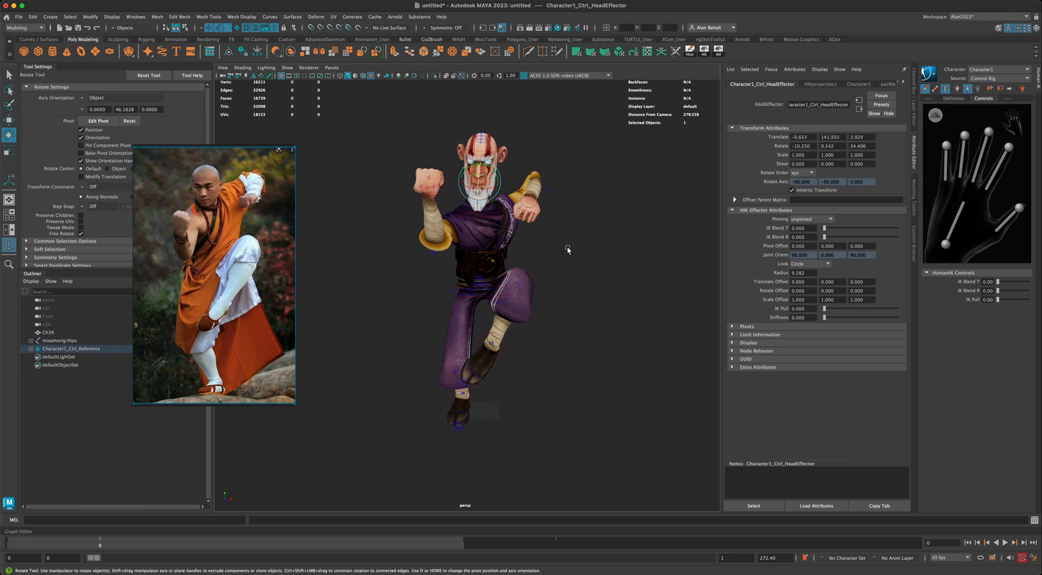
Refine the left fist's angle by rotating the left wrist effector to about -14.5, -10.7 and 104.8 degrees, and clear the selection
right_click_drag(552, 317, 559, 321, "alt")
left_click_drag(559, 321, 556, 311, "alt")
left_click(531, 218)
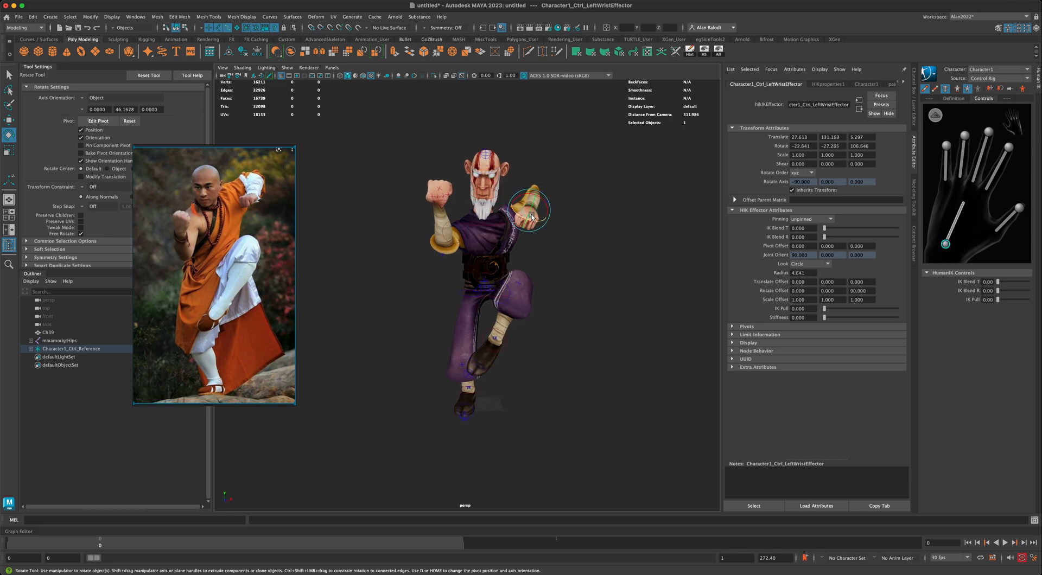
left_click_drag(531, 217, 534, 210)
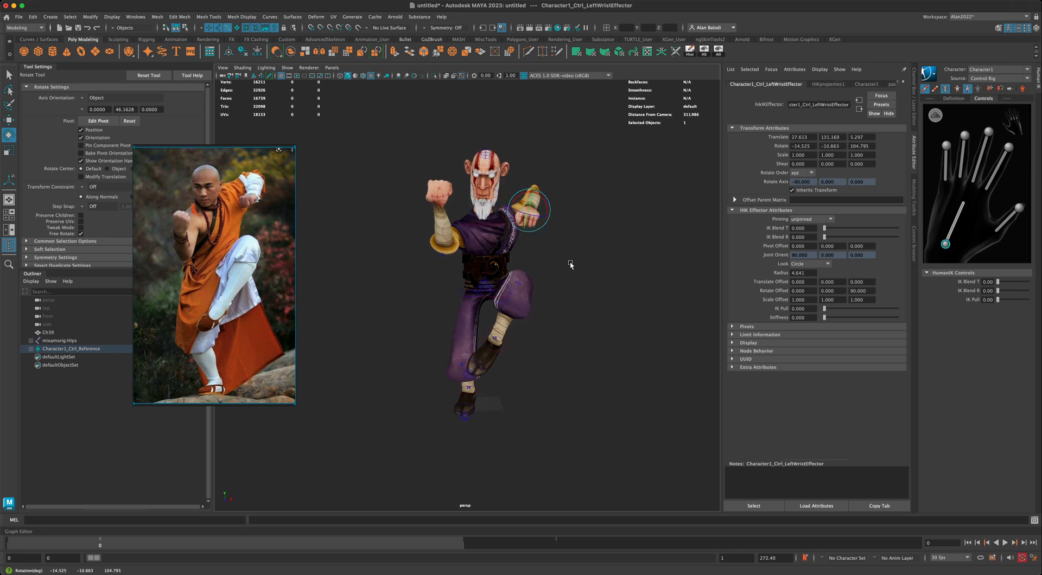
left_click(584, 329)
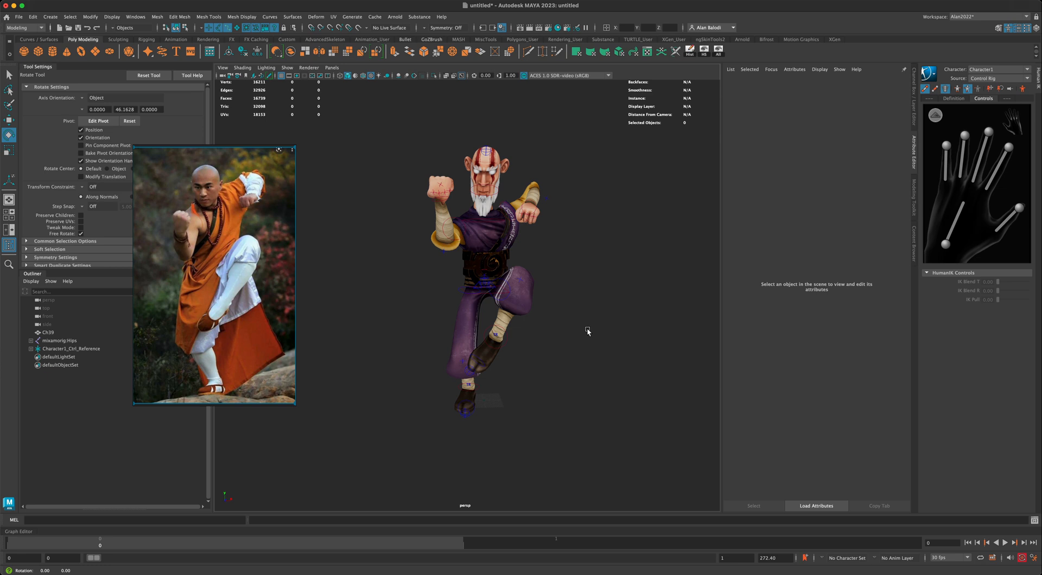
Set the rig to Full Body mode and shift the hips effector to about -12.5, 77.2 and 0.9 in X, Y and Z
left_click(464, 292)
key("w")
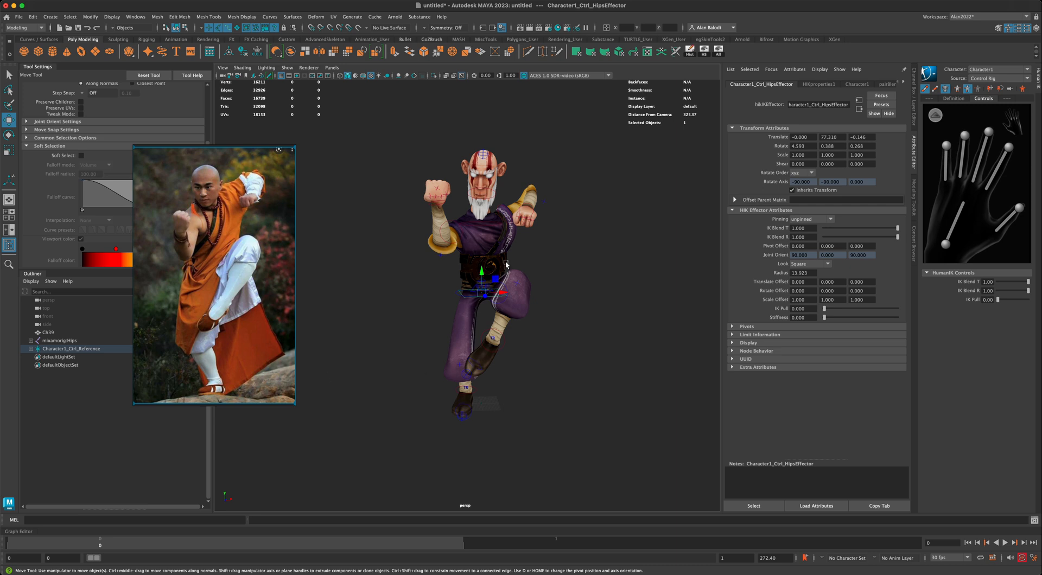
left_click_drag(502, 295, 487, 280)
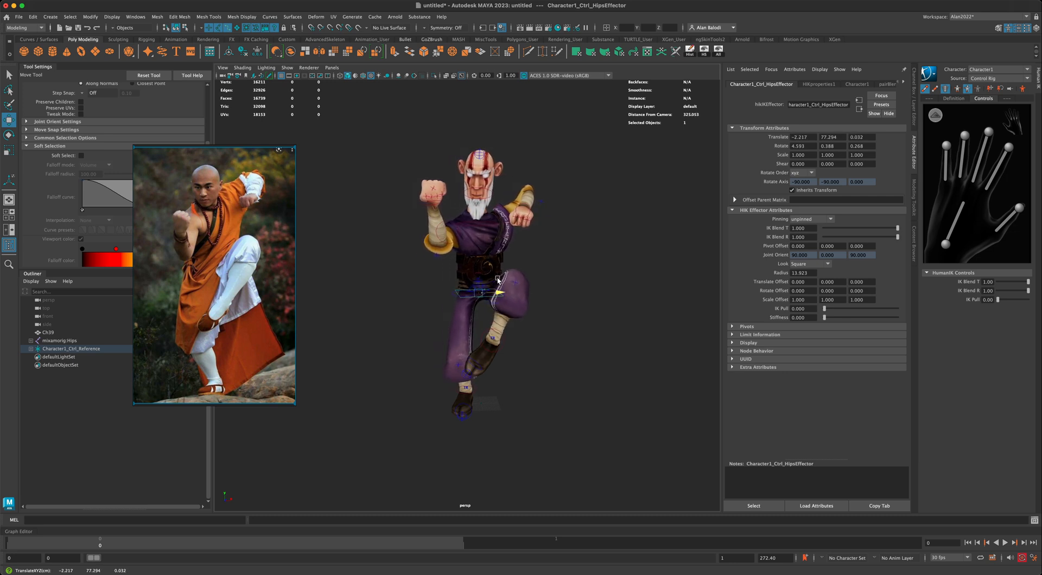
key("super+z")
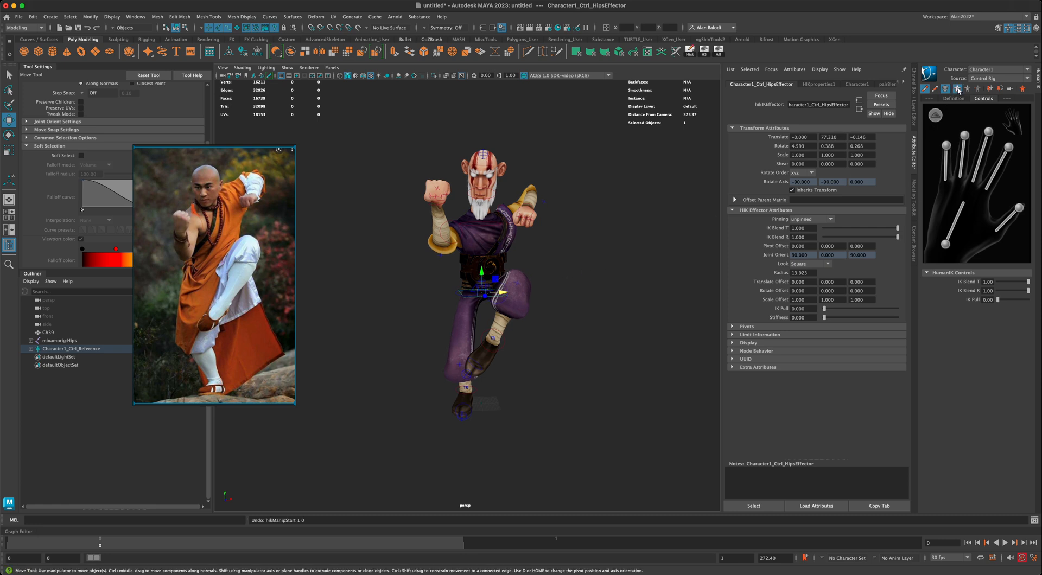
left_click_drag(510, 292, 493, 288)
left_click(934, 116)
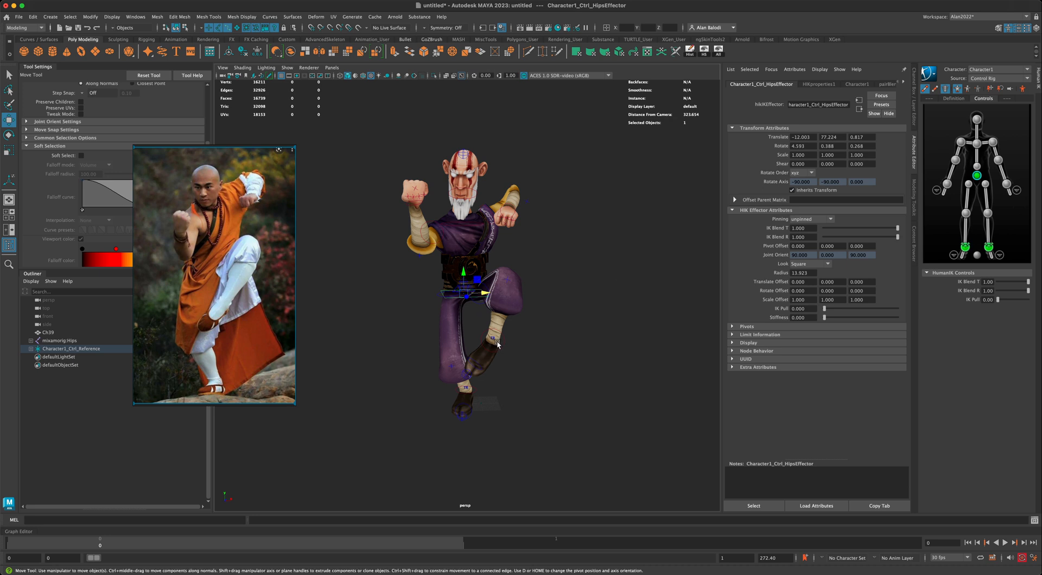
left_click_drag(485, 296, 491, 294)
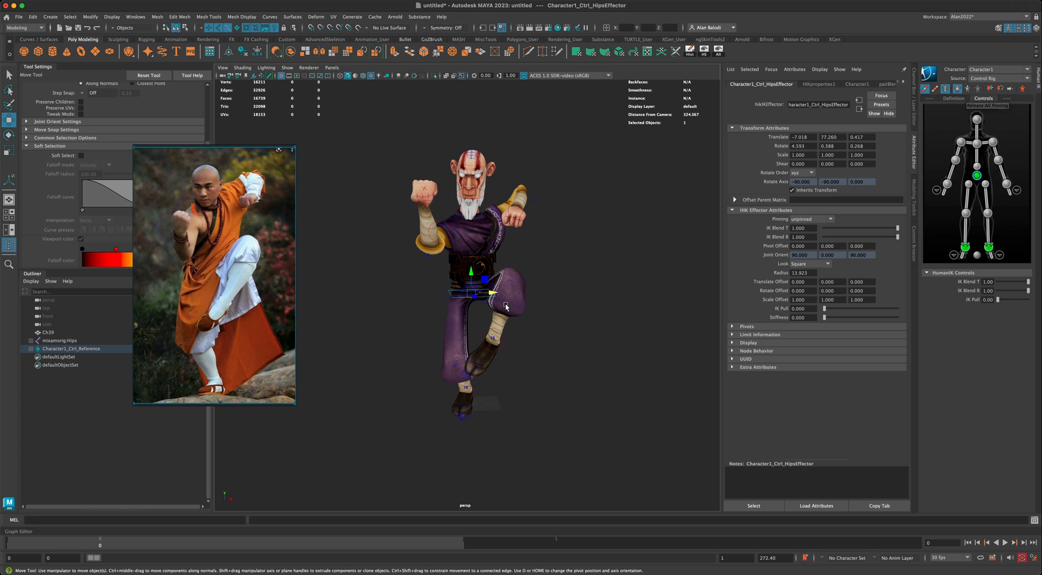
left_click_drag(491, 294, 486, 296)
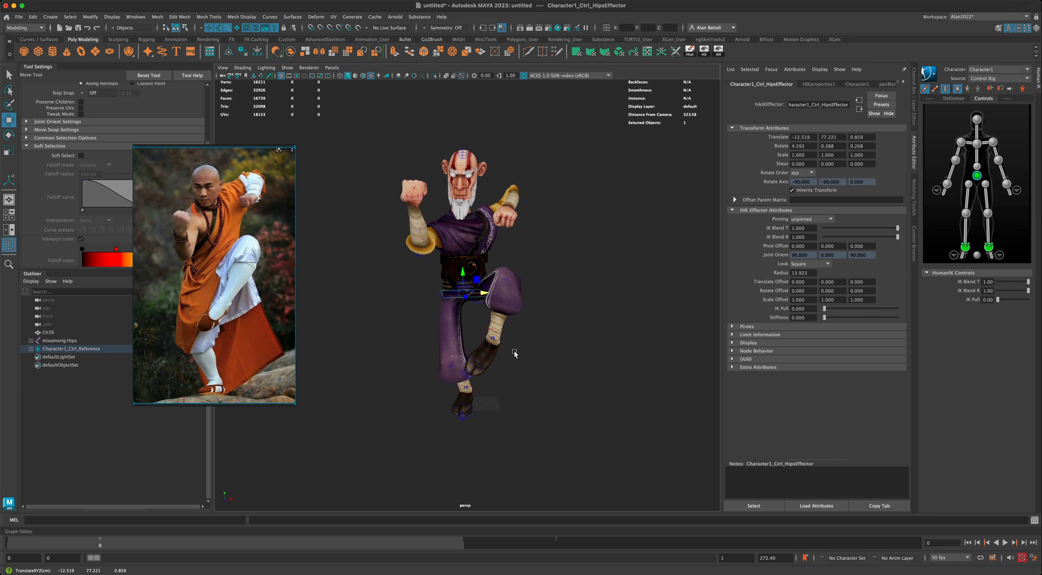
Move the left ankle effector to about -6.0, 58.1 and 30.1, and the left knee effector to about 11.6, 94.5 and 33.2
left_click(504, 342)
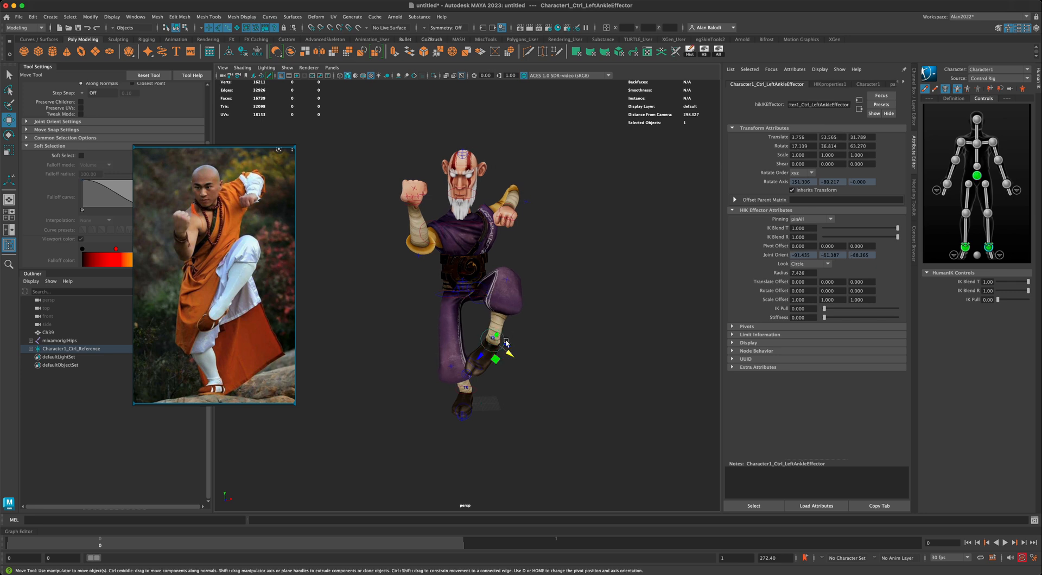
mouse_move(495, 361)
left_mouse_down()
mouse_move(469, 355)
mouse_move(480, 354)
left_mouse_up()
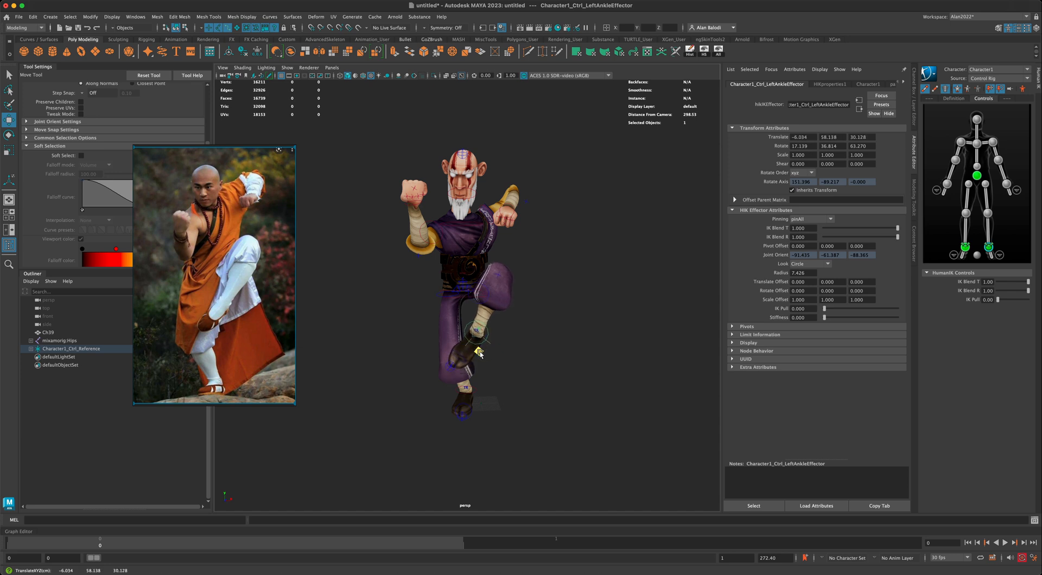
left_click(498, 271)
middle_click_drag(518, 266, 525, 268)
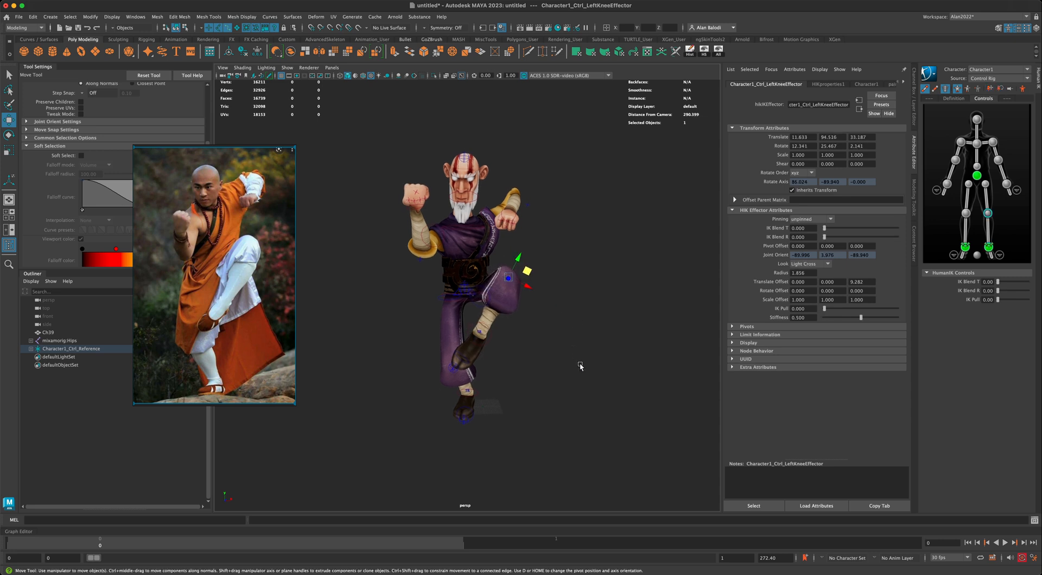
Frame the posed character from the front and bookmark this perspective camera view
left_click_drag(582, 369, 577, 381, "alt")
scroll(584, 371, "up", 1)
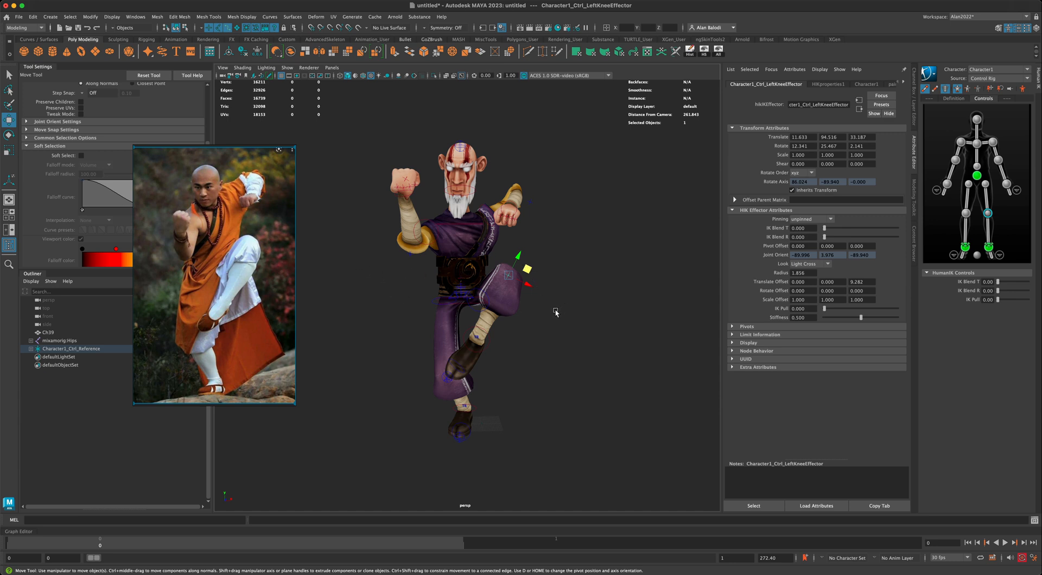
left_click(246, 76)
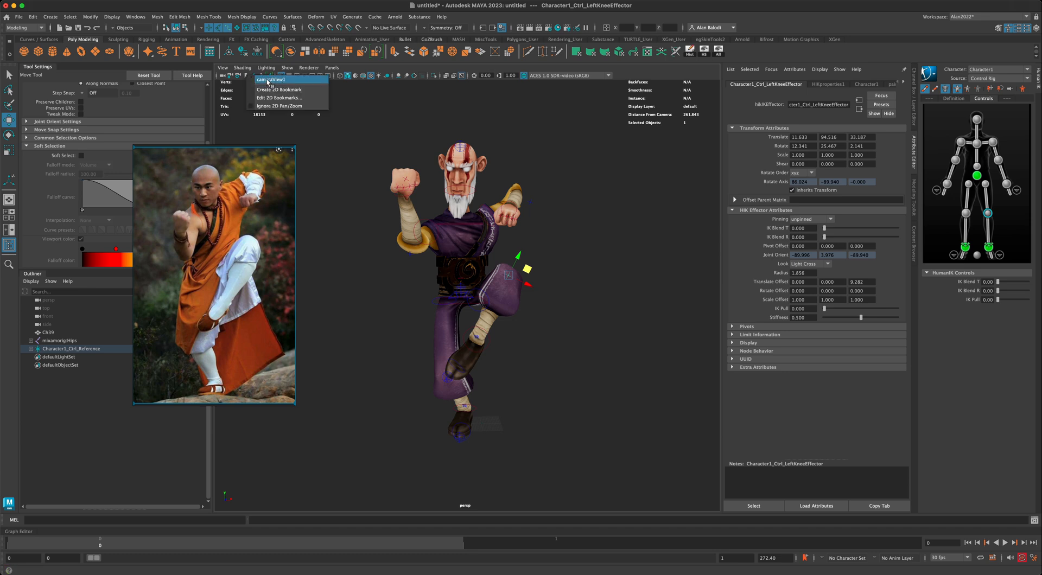
left_click(353, 142)
Examine the pose from the side and back, and restore the bookmarked camera view cameraView1
left_click_drag(580, 282, 343, 288, "alt")
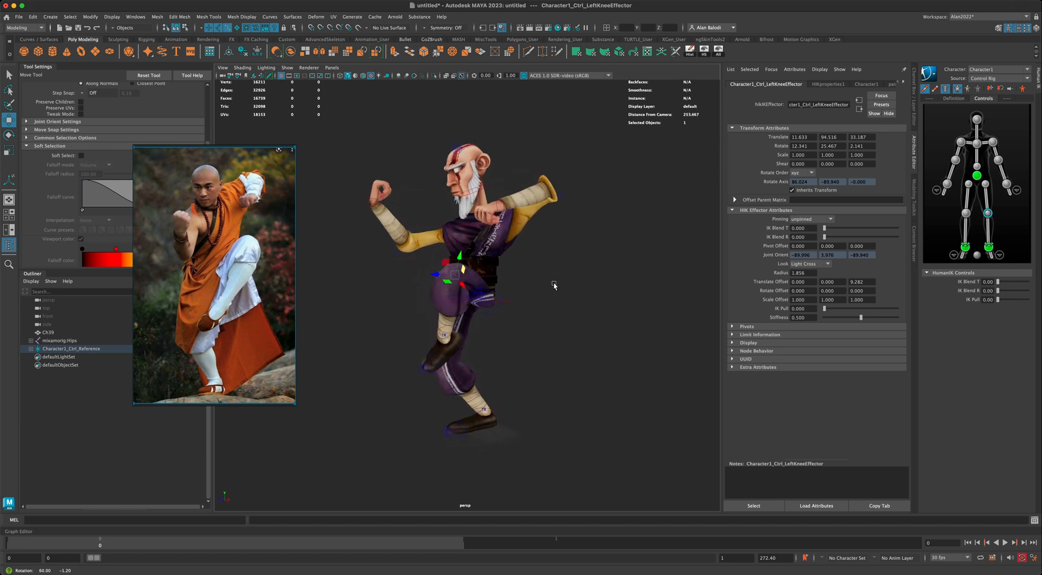
mouse_move(554, 285)
left_mouse_down("alt")
mouse_move(677, 286)
mouse_move(538, 286)
left_mouse_up("alt")
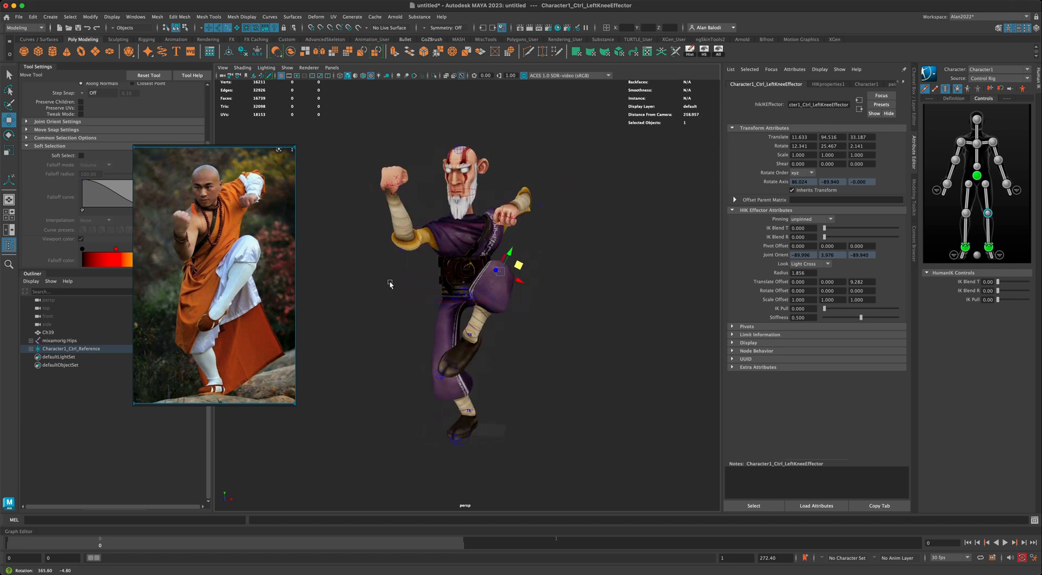
left_click_drag(356, 283, 314, 288, "alt")
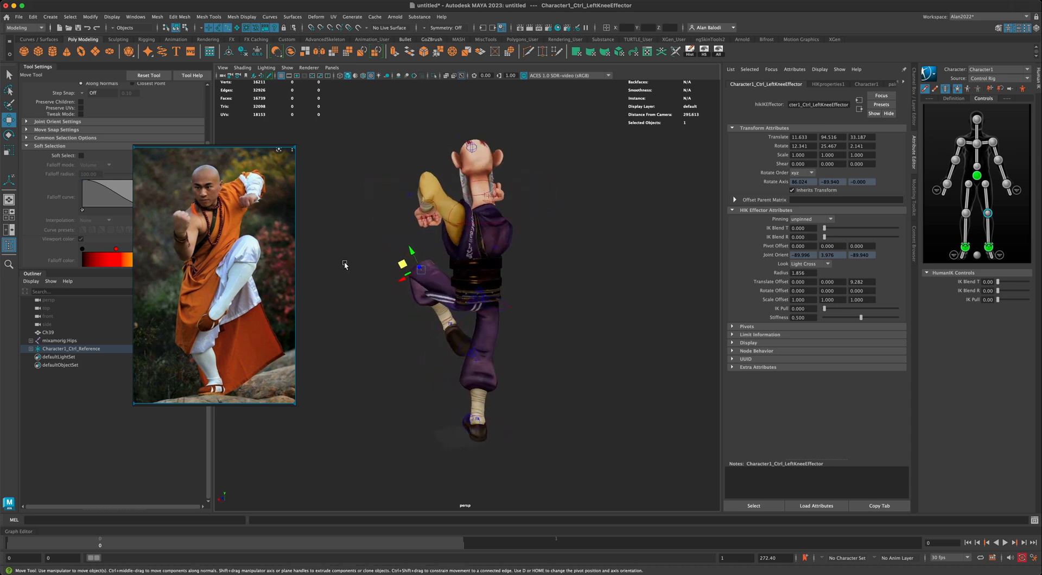
left_click_drag(329, 325, 376, 313, "alt")
left_click_drag(337, 200, 377, 228, "alt")
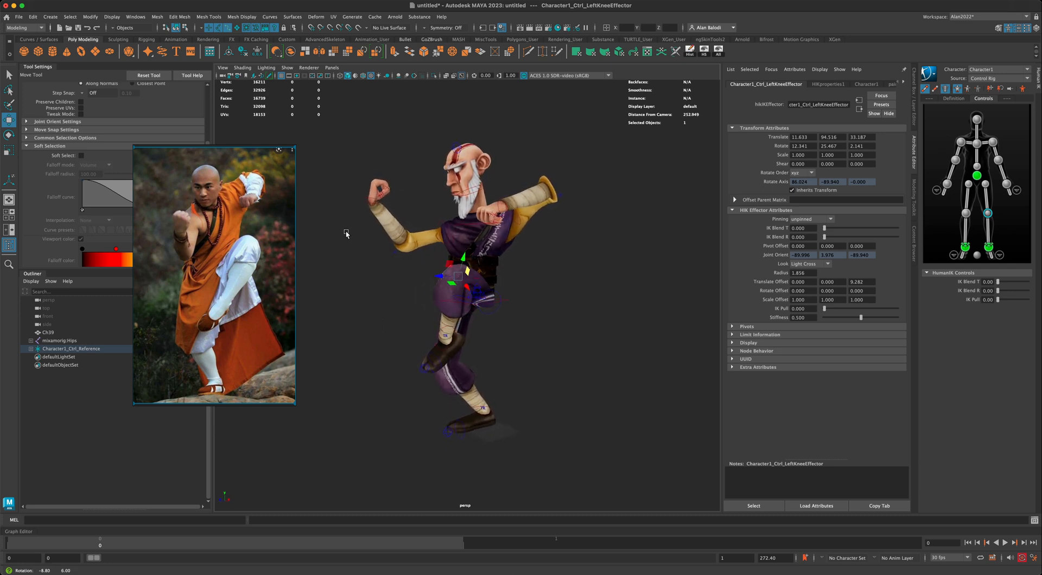
right_click(246, 76)
left_click(292, 80)
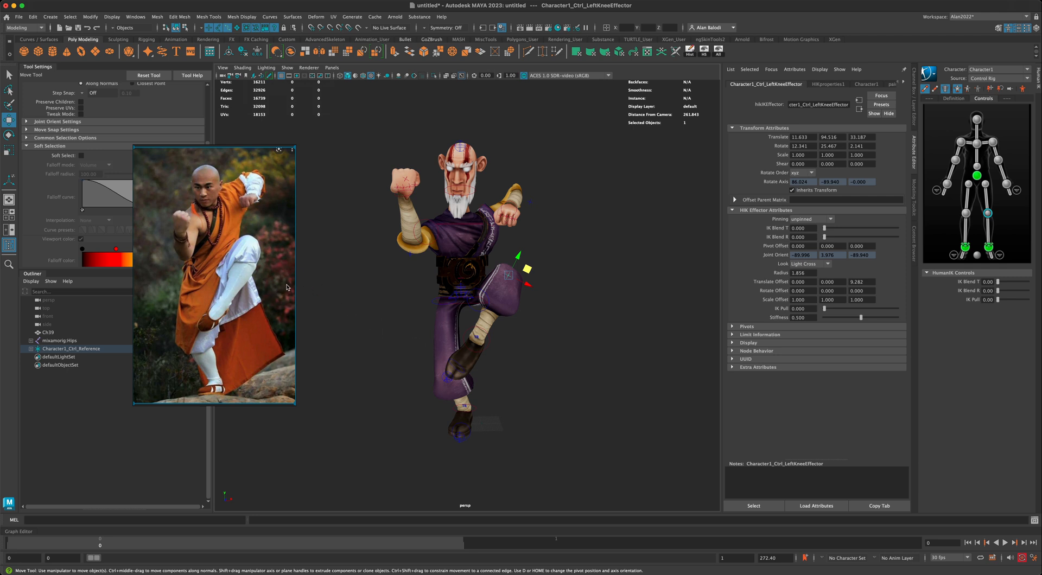
Move the kung fu reference photo out of the workspace and activate the Select tool
left_click_drag(287, 288, 2, 382)
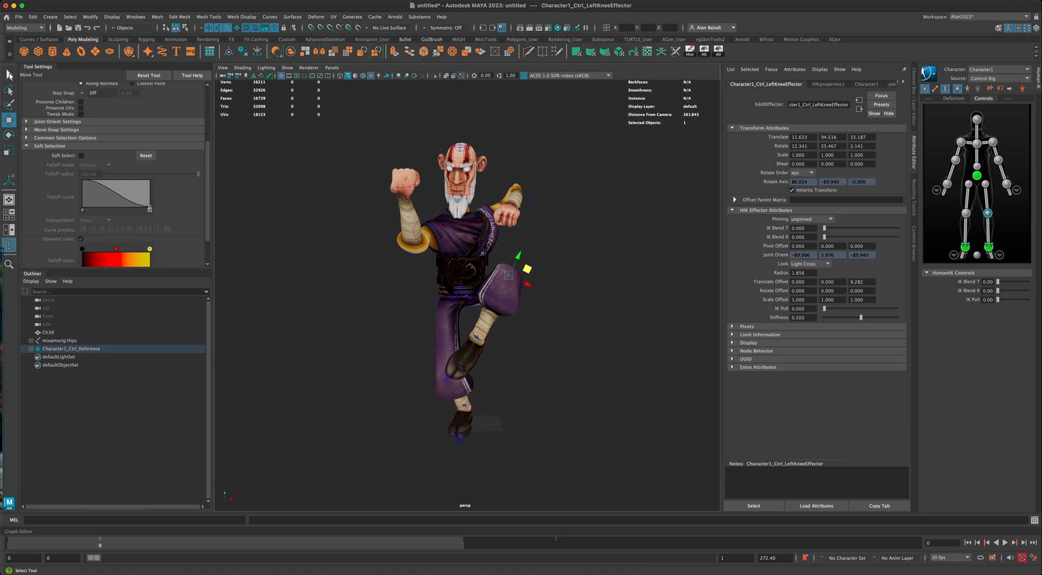
left_click(9, 74)
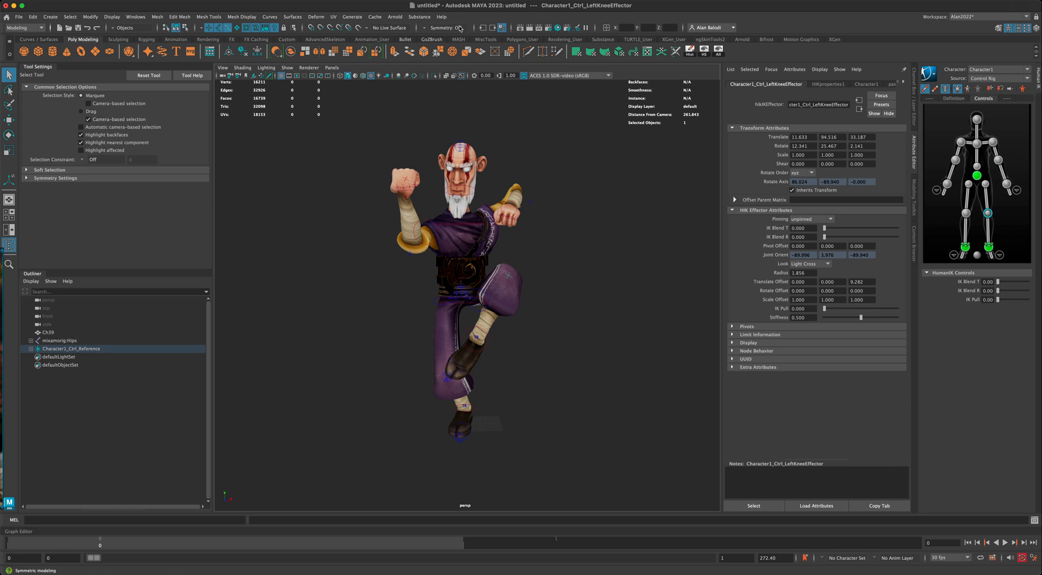
Render the perspective view with Arnold and close the render window
left_click(395, 16)
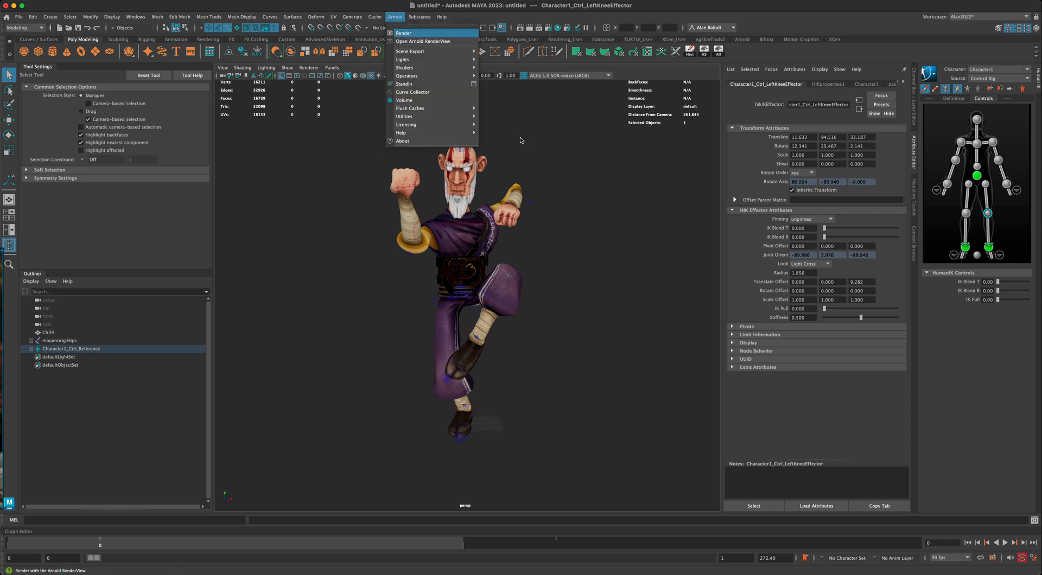
key("Return")
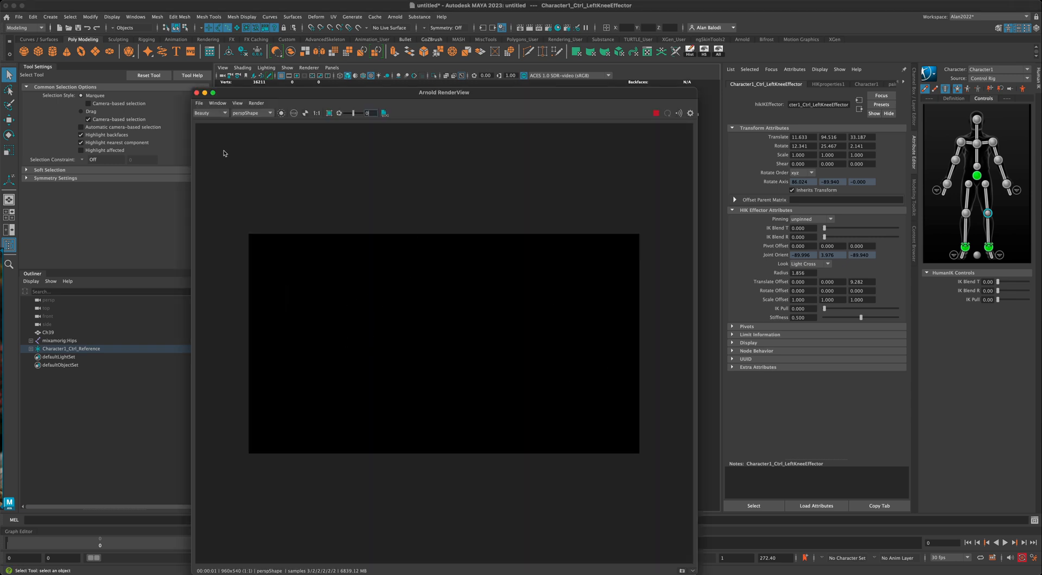
left_click(197, 93)
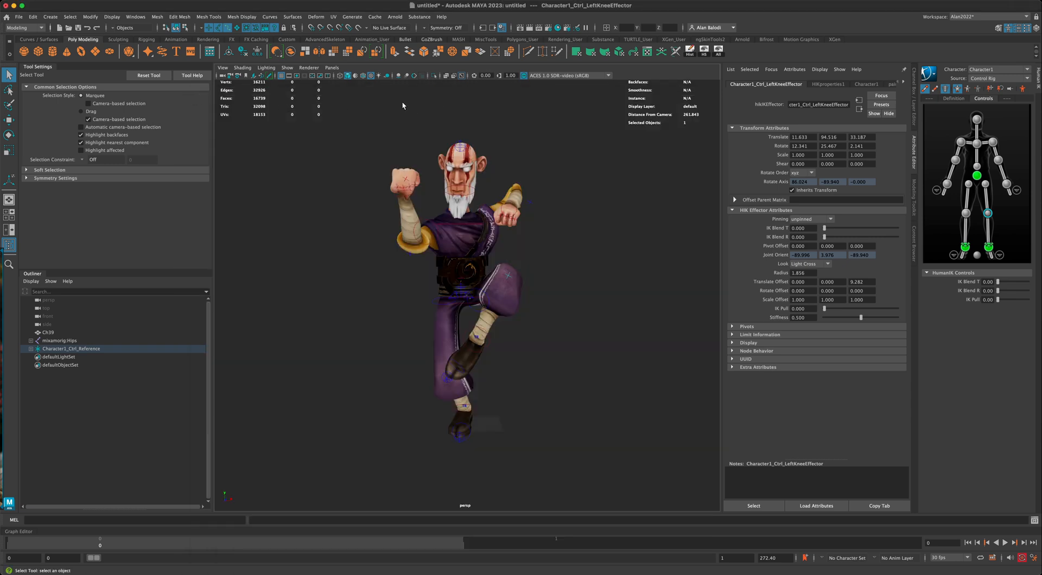
Add an Arnold skydome light to the scene and switch the viewport to lighting from all scene lights
left_click(394, 17)
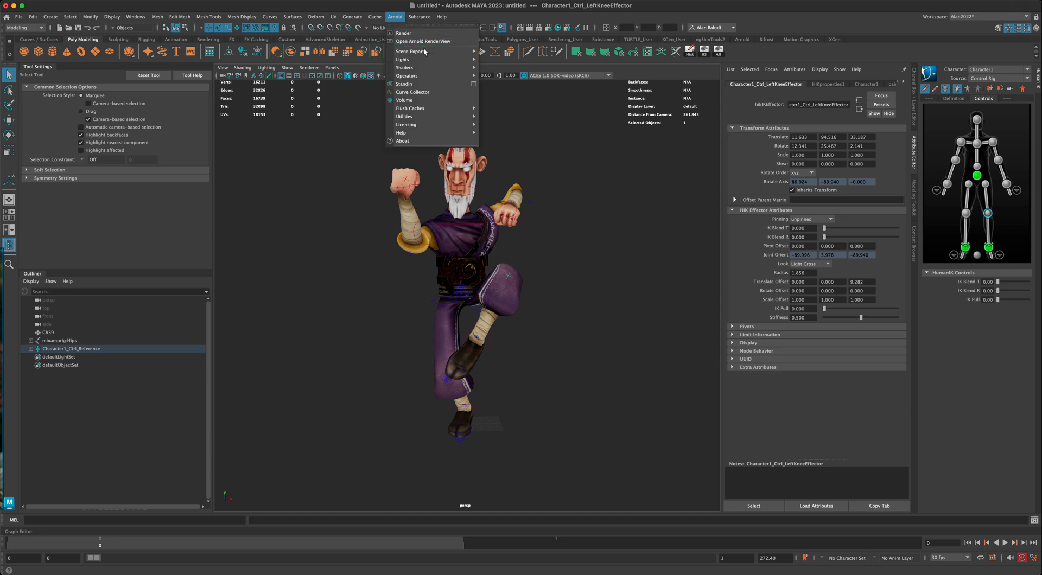
mouse_move(426, 59)
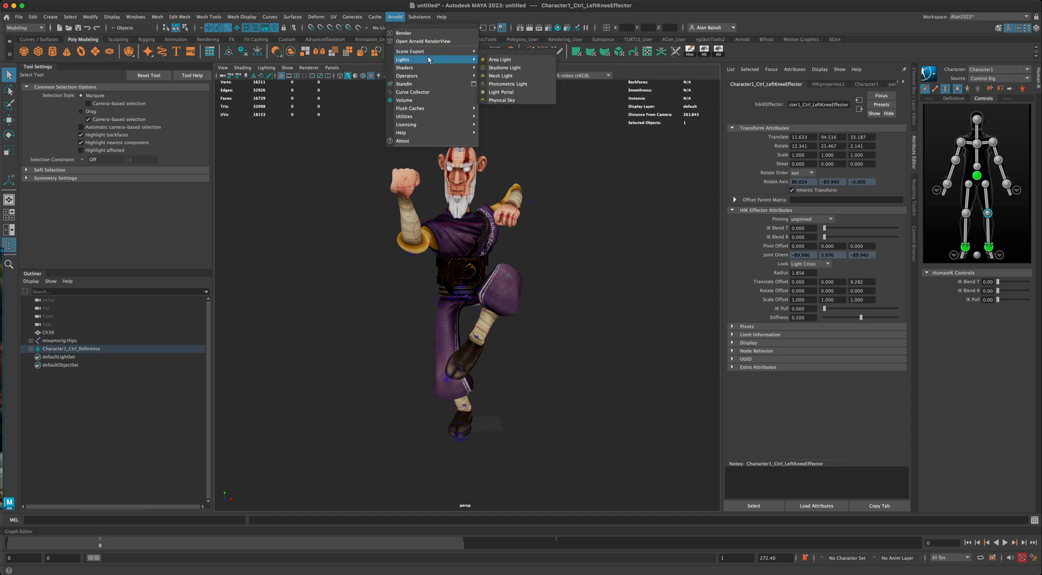
left_click(520, 68)
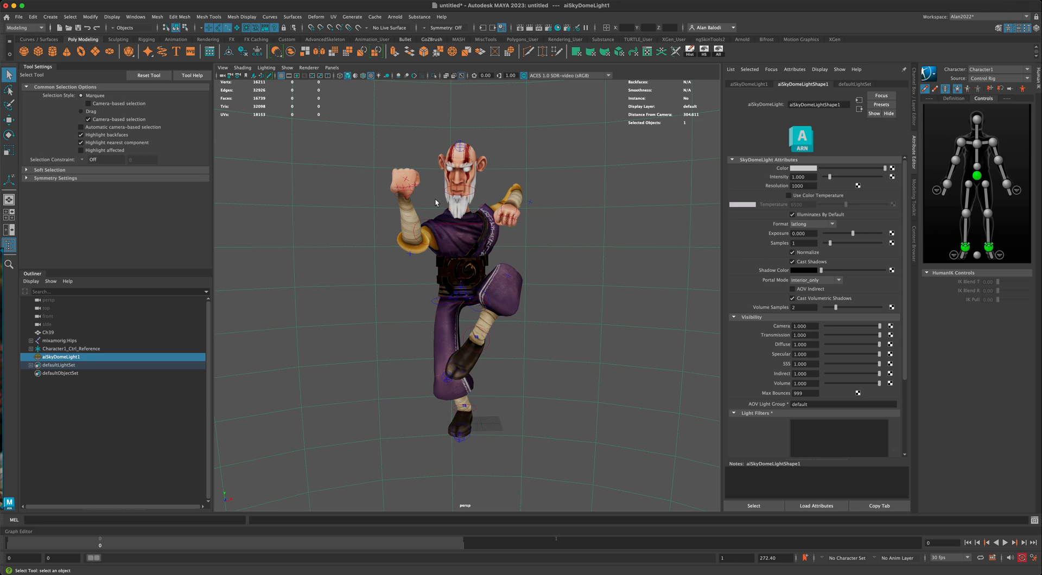
left_click(379, 76)
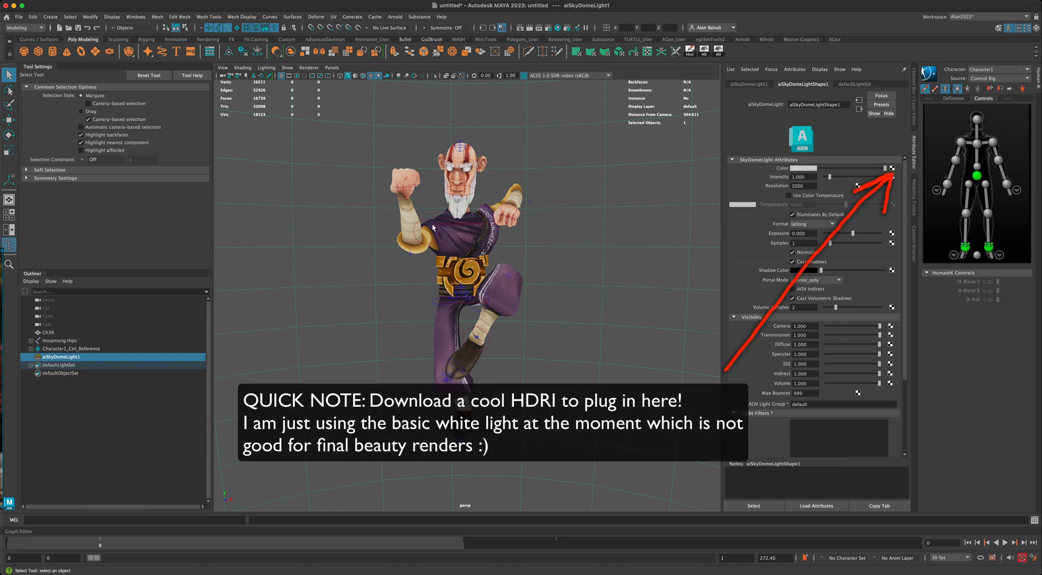
Show the attributes of the character's body material and check the available material types without changing the type
right_click(457, 156)
left_click(459, 354)
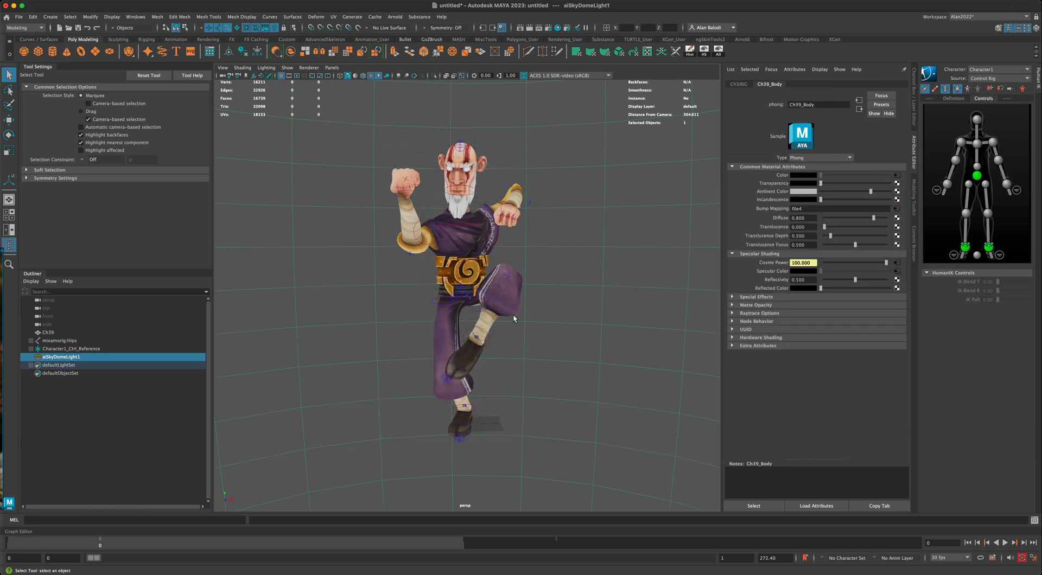
left_click(822, 158)
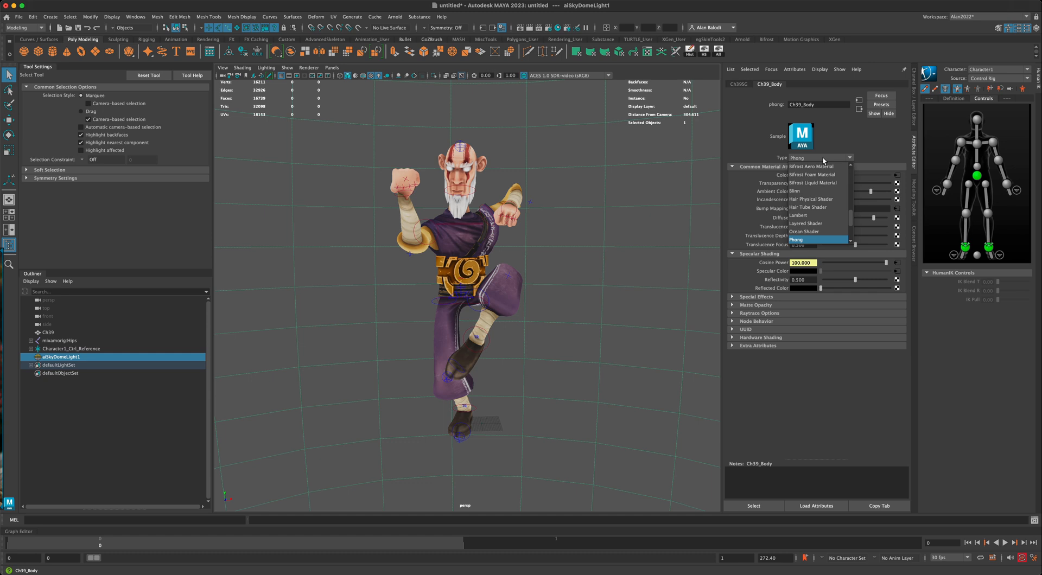
left_click(823, 158)
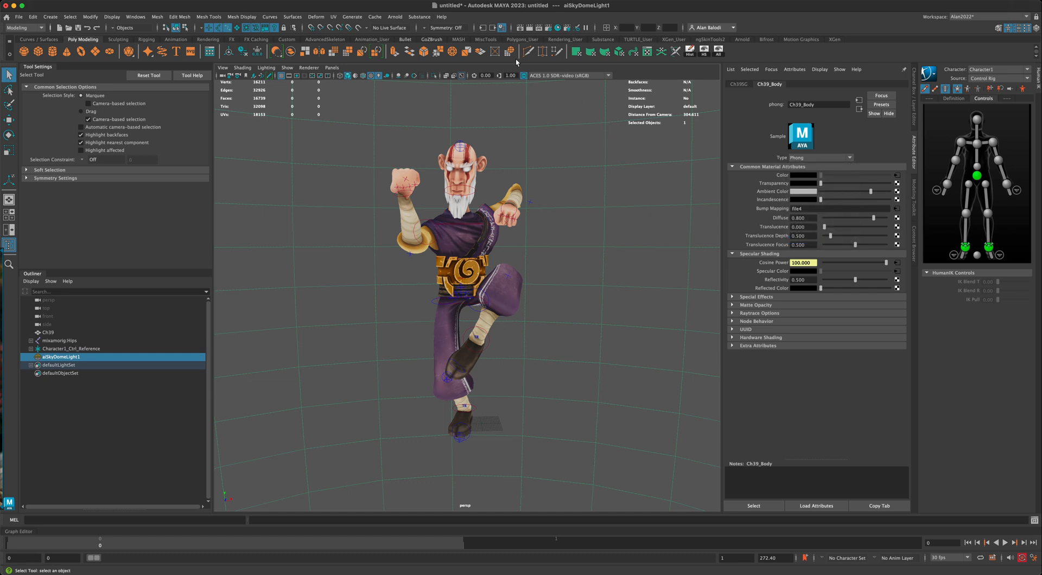
Show the resolution gate in the perspective view and set the render image size preset to 1k_Square
left_click(294, 77)
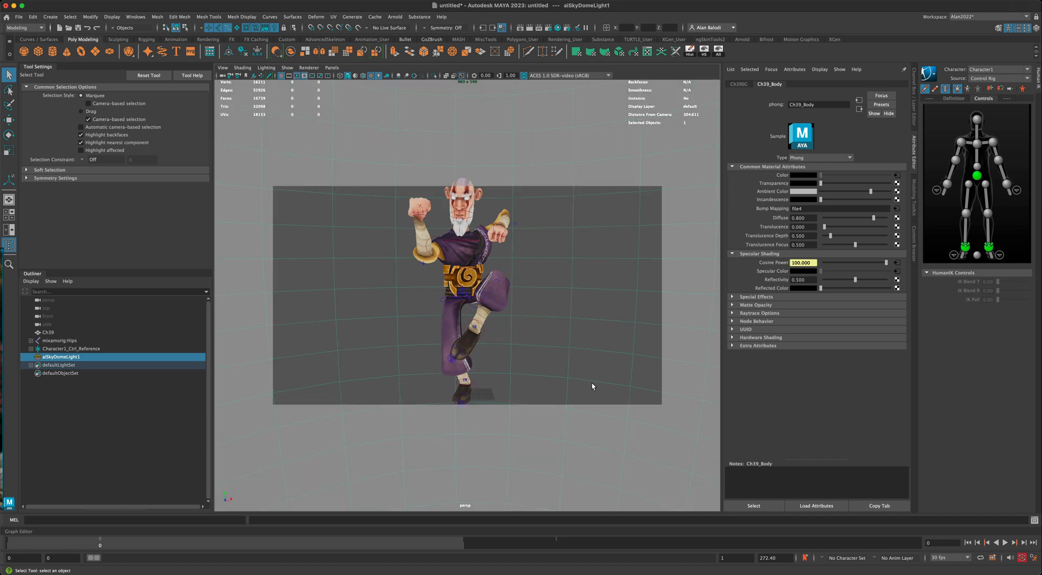
left_click(548, 32)
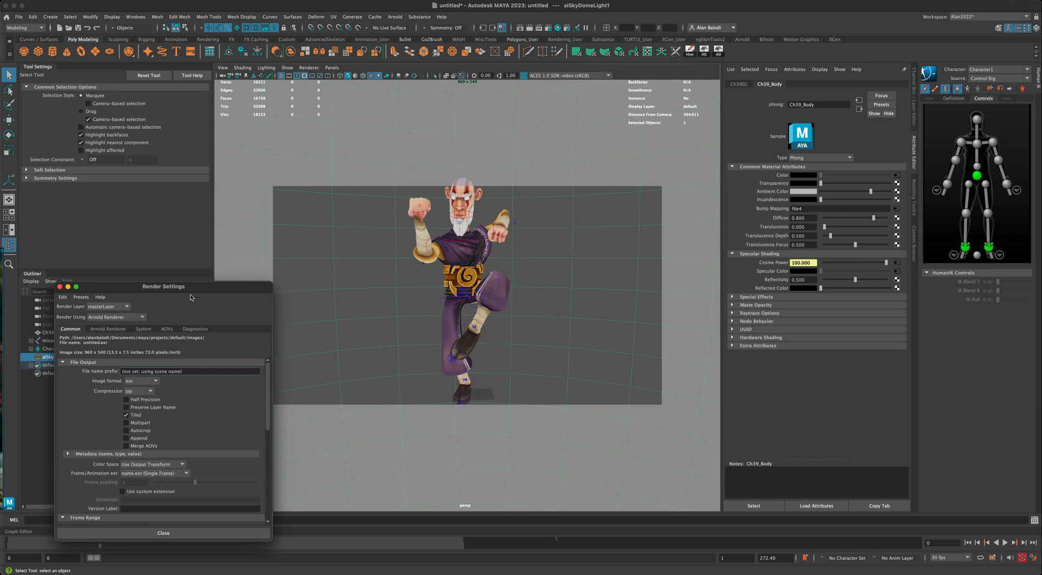
scroll(405, 343, "down", 3)
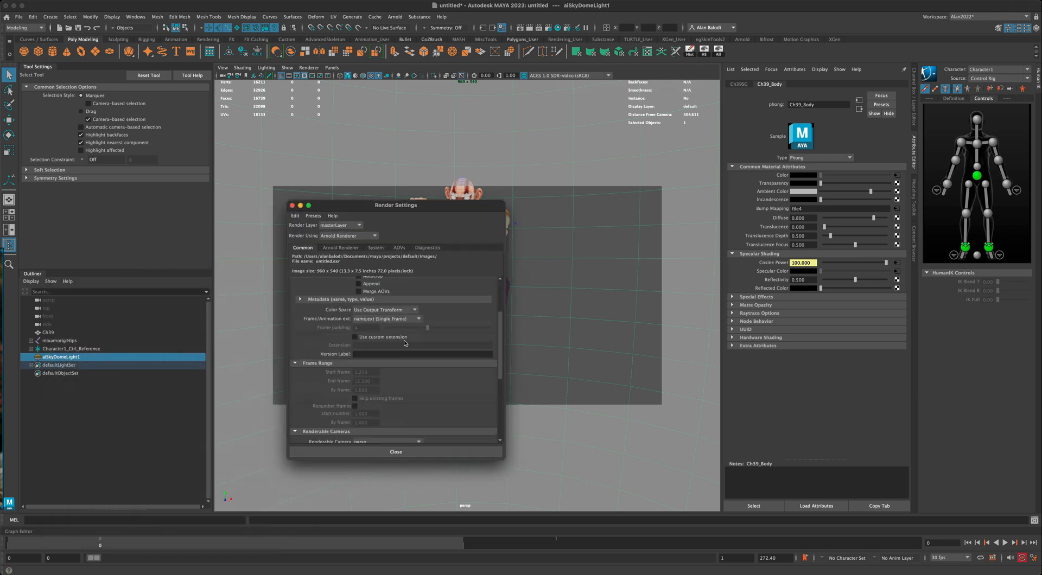
scroll(404, 339, "down", 2)
scroll(404, 339, "down", 2)
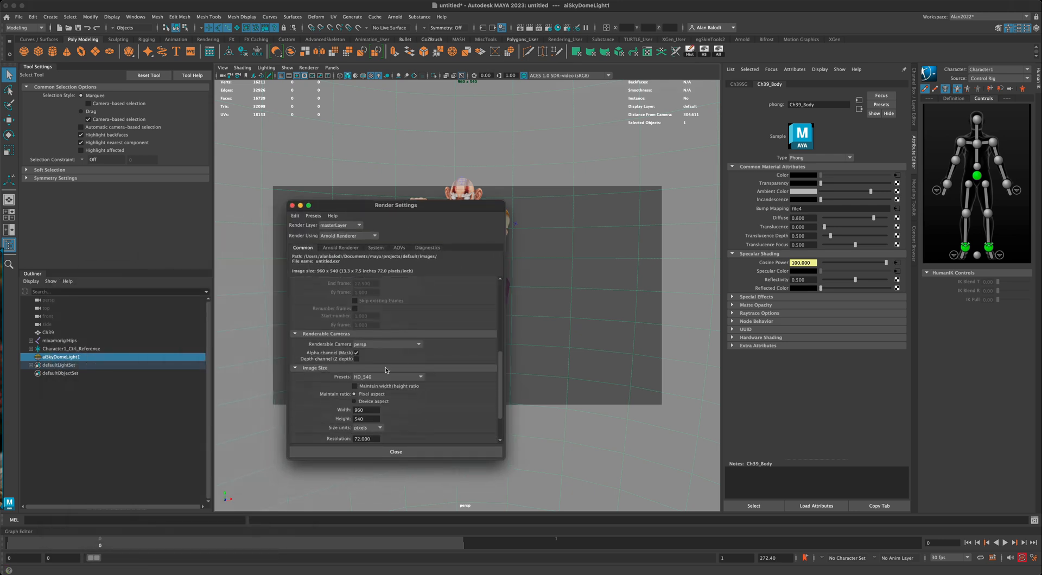
left_click(421, 377)
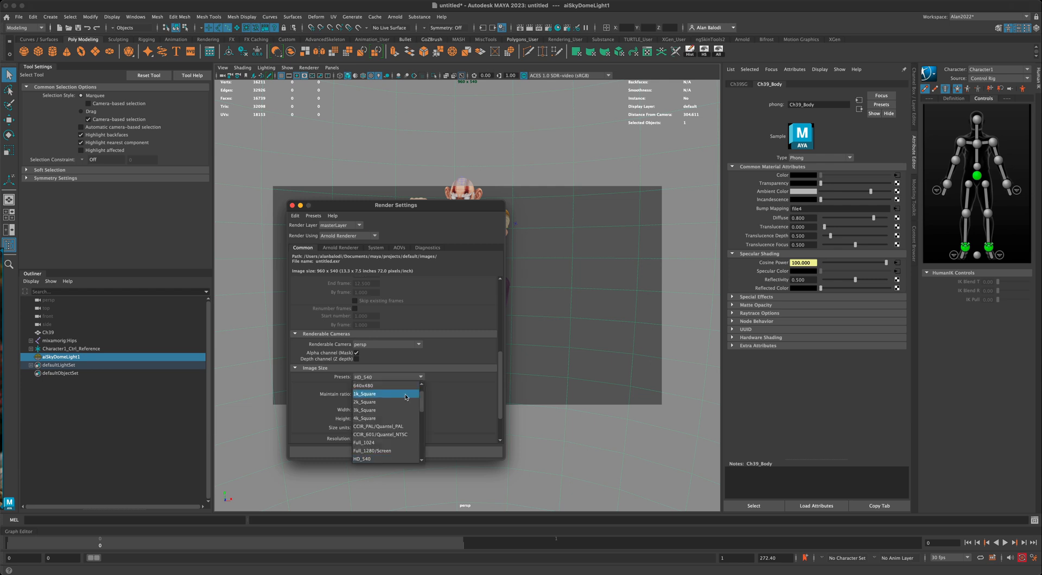
left_click(404, 395)
left_click_drag(380, 205, 146, 195)
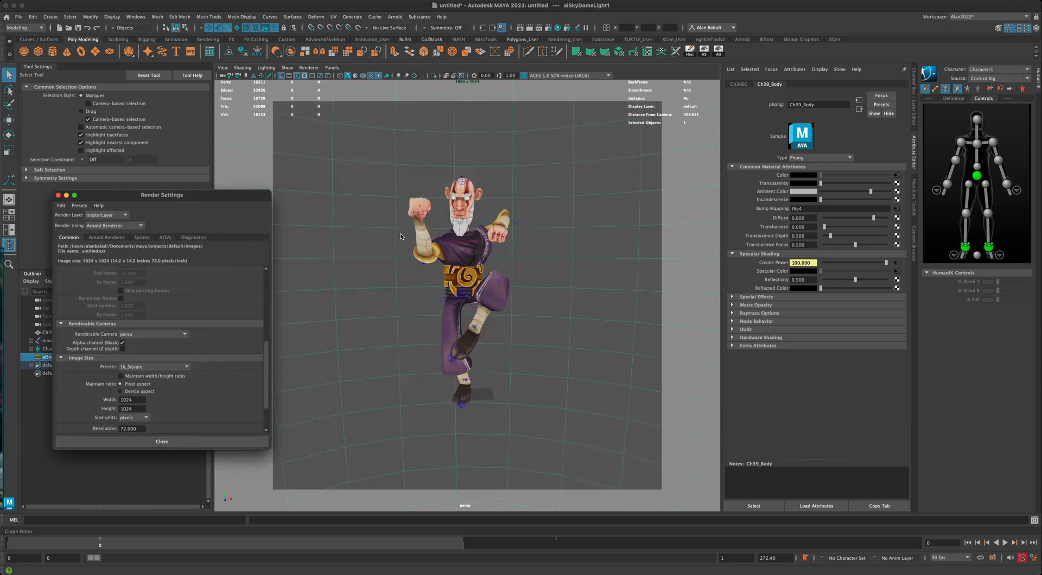
Frame the character larger within the square resolution gate and bookmark this camera view
scroll(525, 255, "up", 2)
scroll(524, 255, "up", 1)
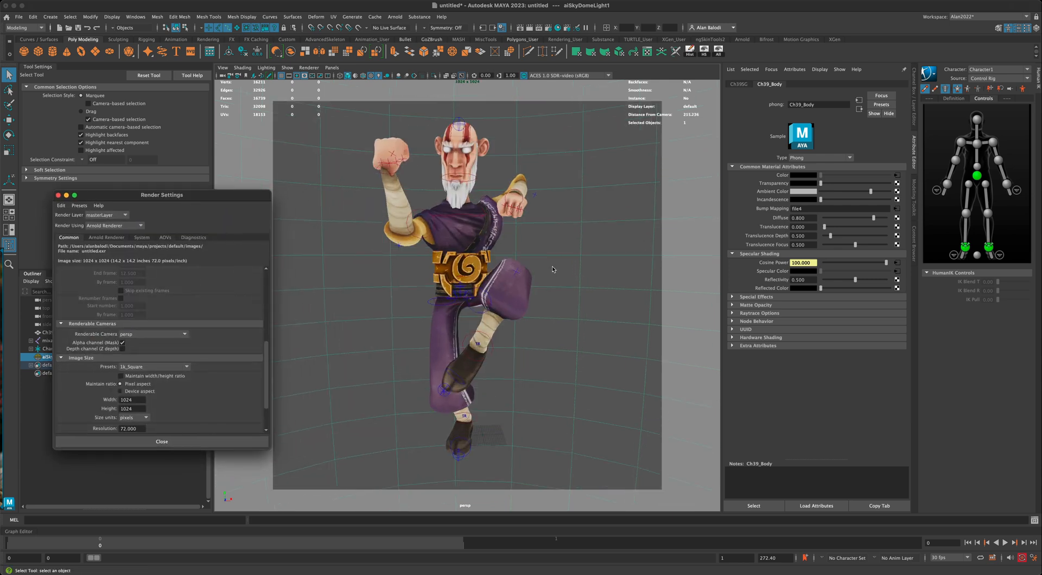
left_click(246, 77)
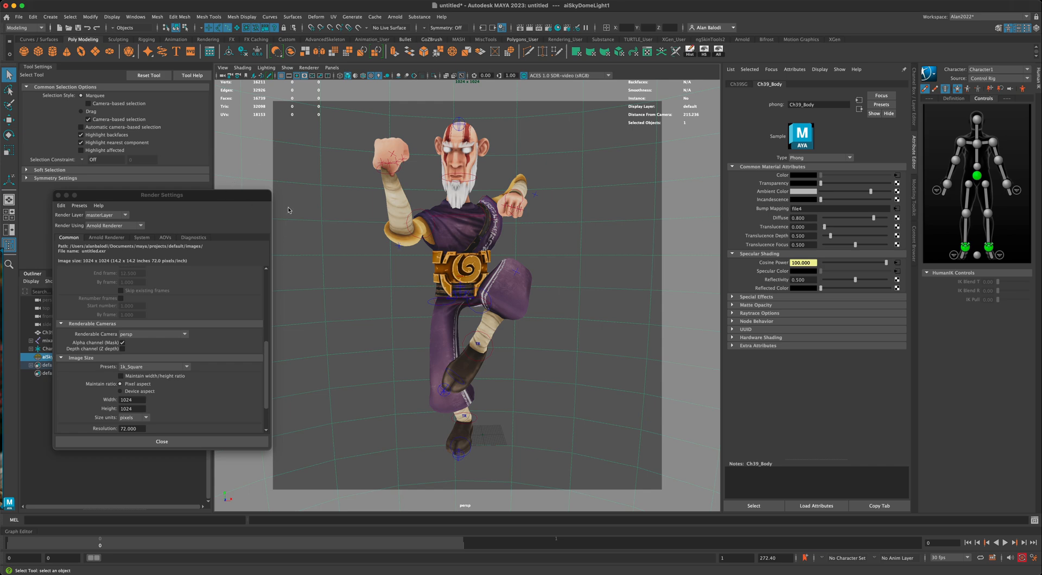
Orbit the view slightly and move the left-hand thumb effector inward and up to about 9.488, 128.343, 10.093
left_click_drag(398, 261, 411, 274, "alt")
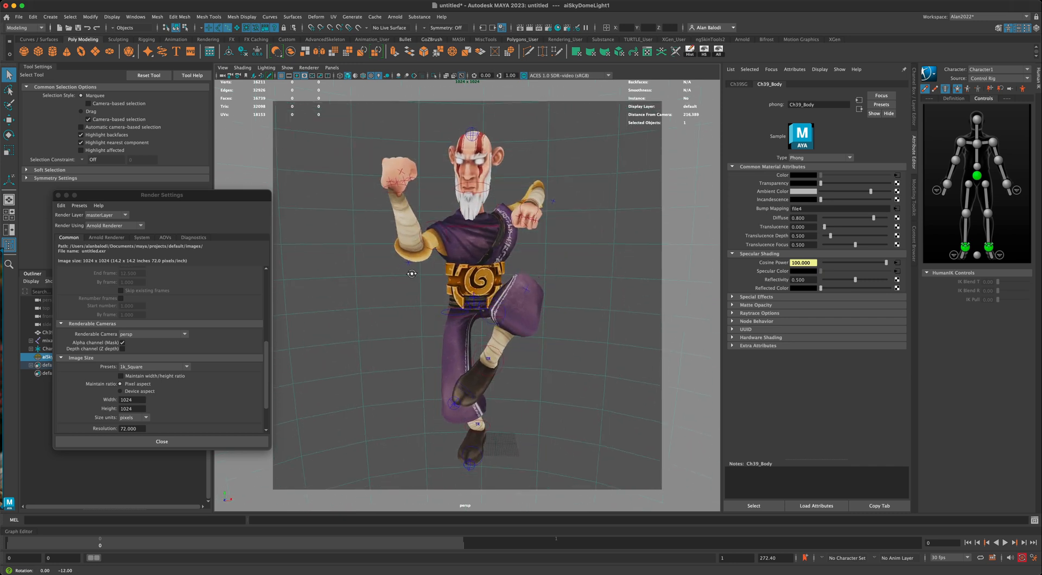
left_click(525, 226)
key("w")
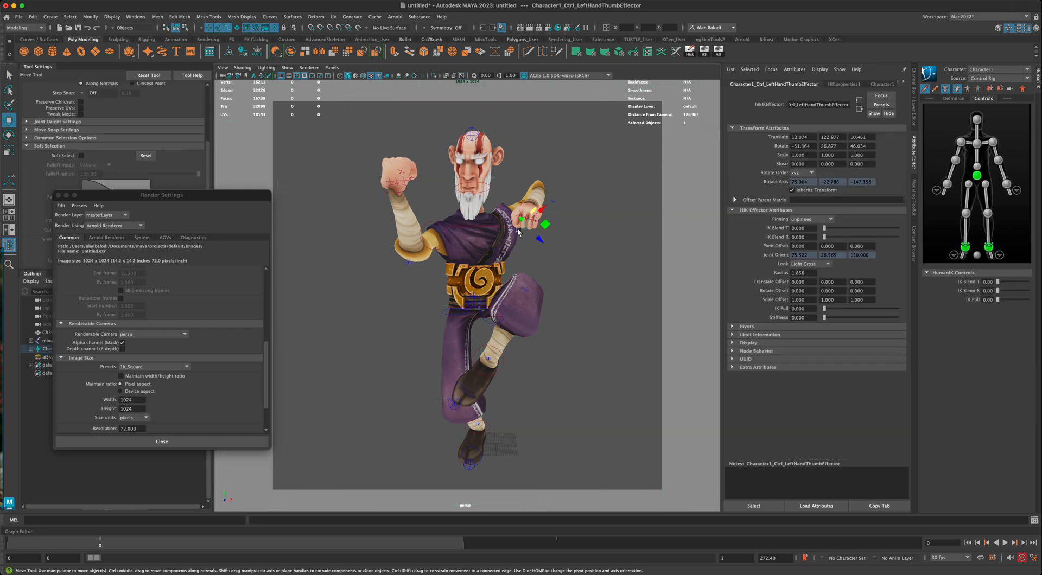
left_click_drag(547, 227, 514, 226)
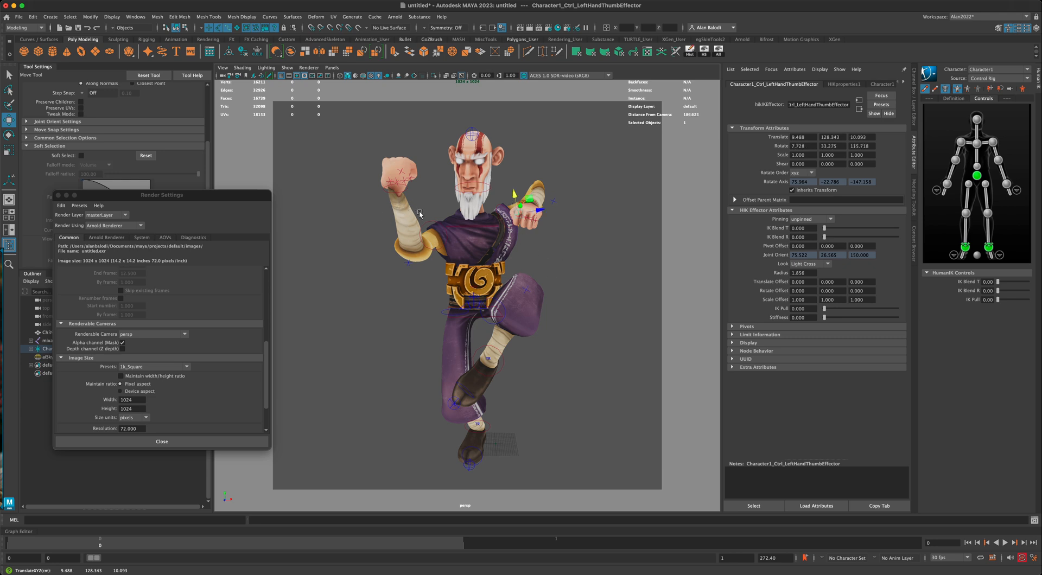
Replace the camera bookmarks cameraView1 and cameraView2 with a bookmark of the current view, and apply it
left_click(246, 77)
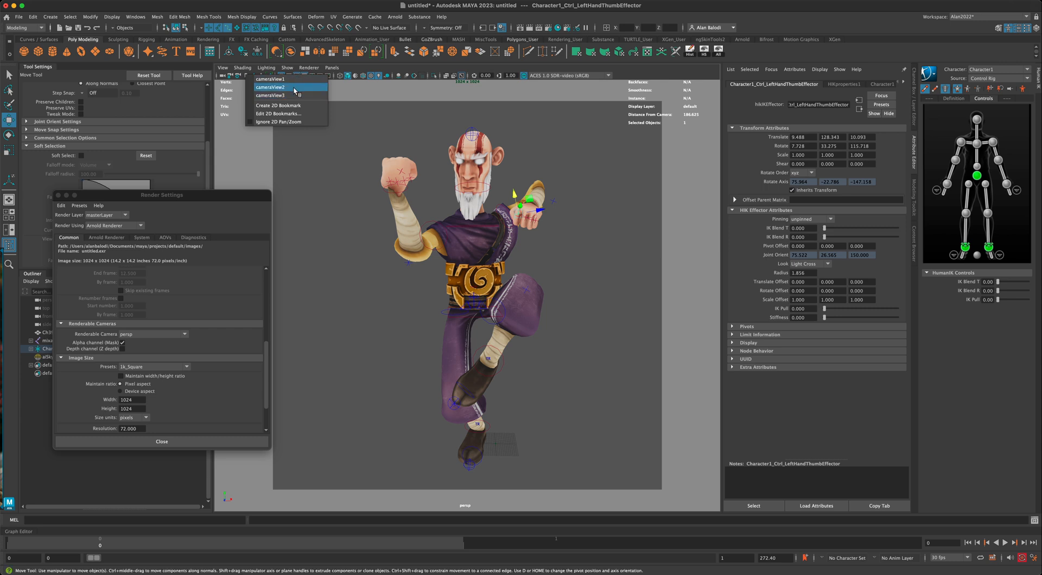
left_click(290, 114)
left_click(380, 211)
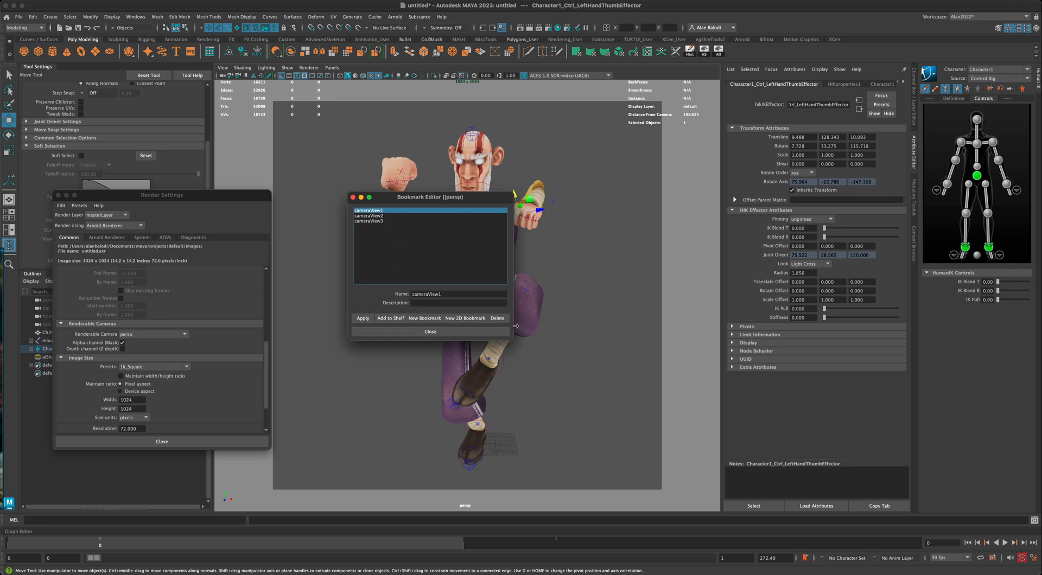
left_click(497, 319)
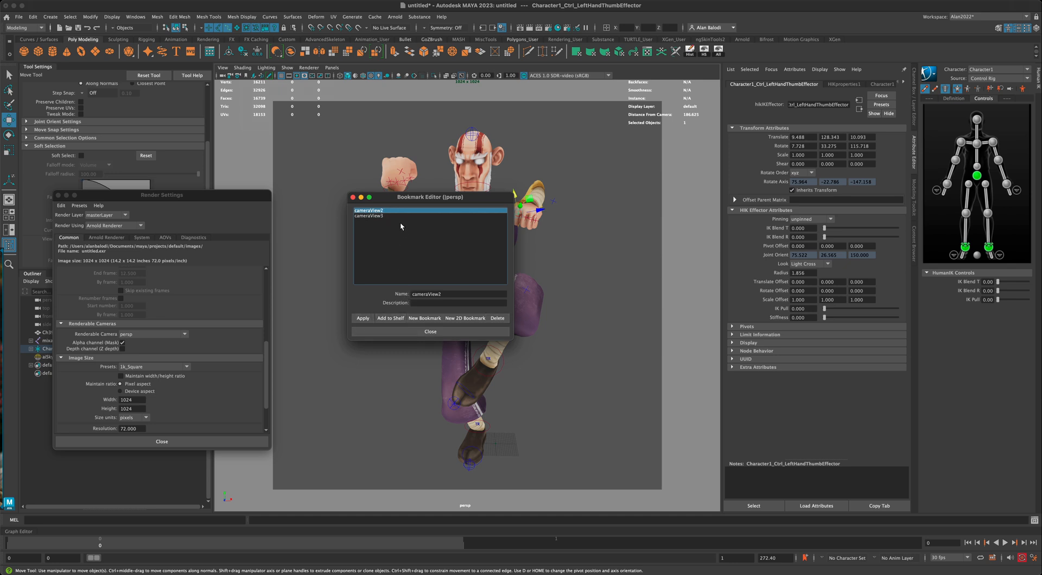
left_click(497, 318)
left_click(432, 332)
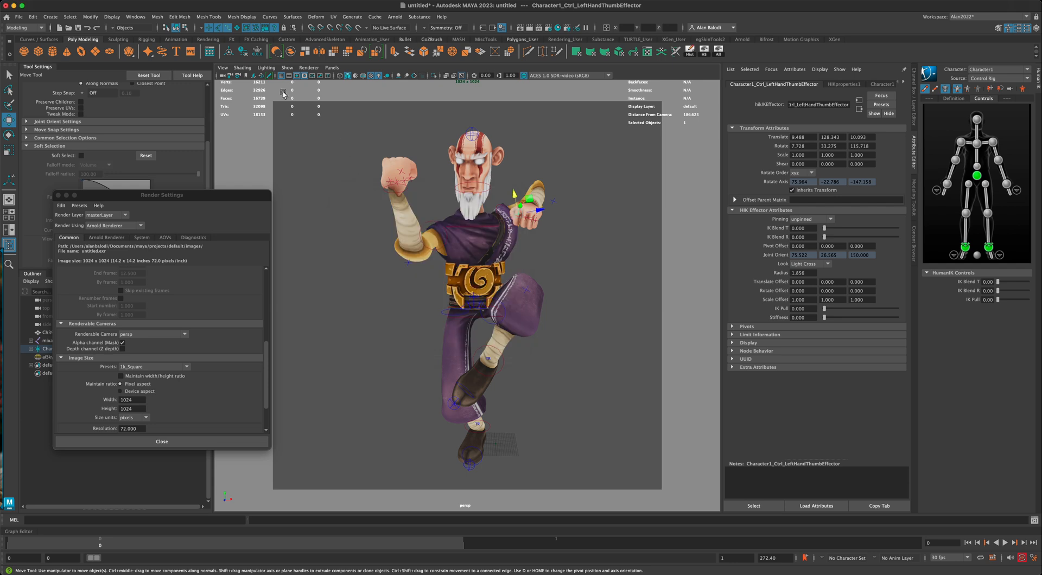
left_click(247, 76)
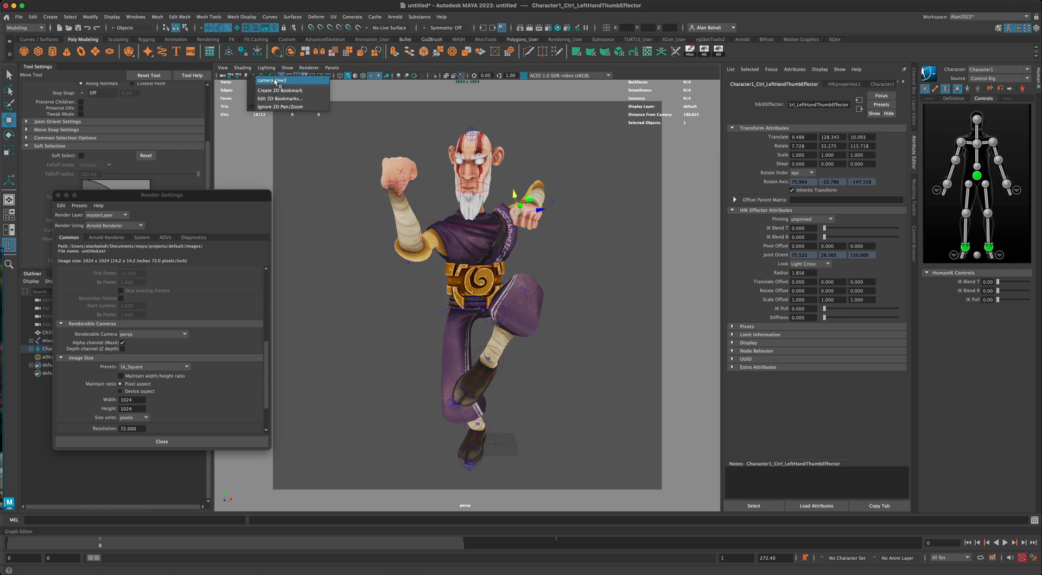
left_click(271, 80)
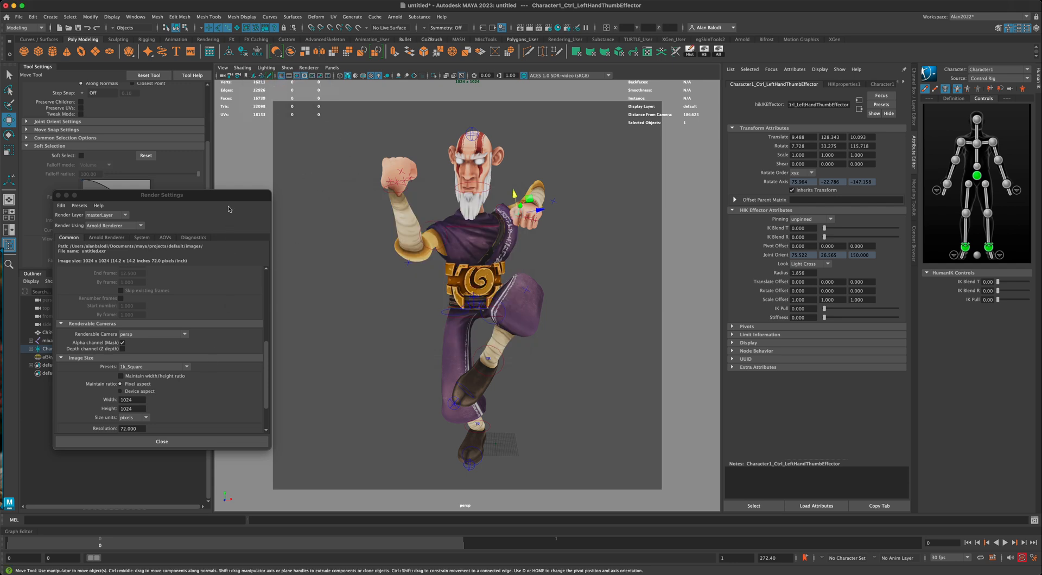
Check the Arnold Renderer sampling settings and close the Render Settings window
left_click_drag(228, 209, 282, 203)
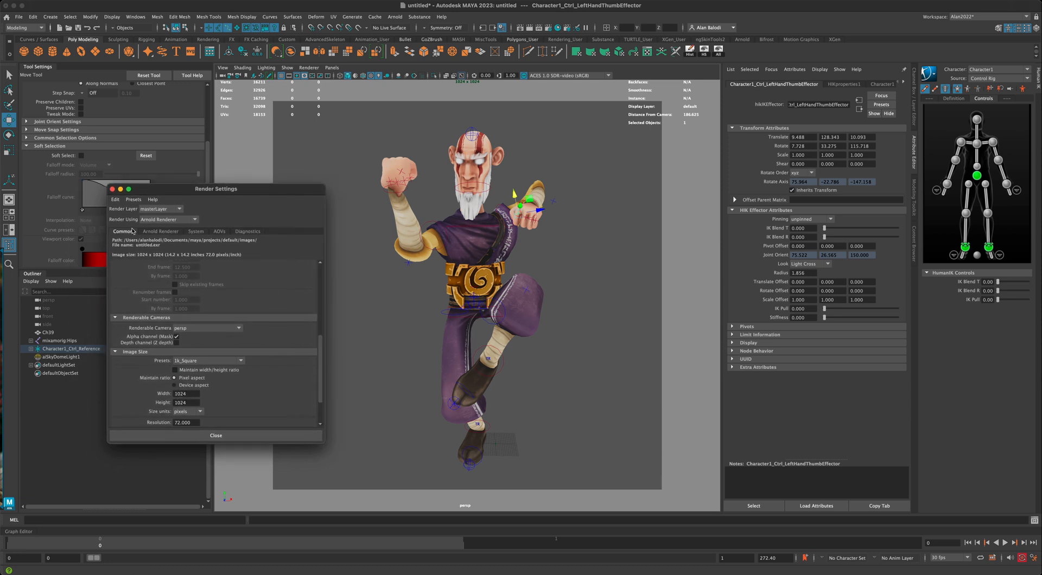
left_click(157, 231)
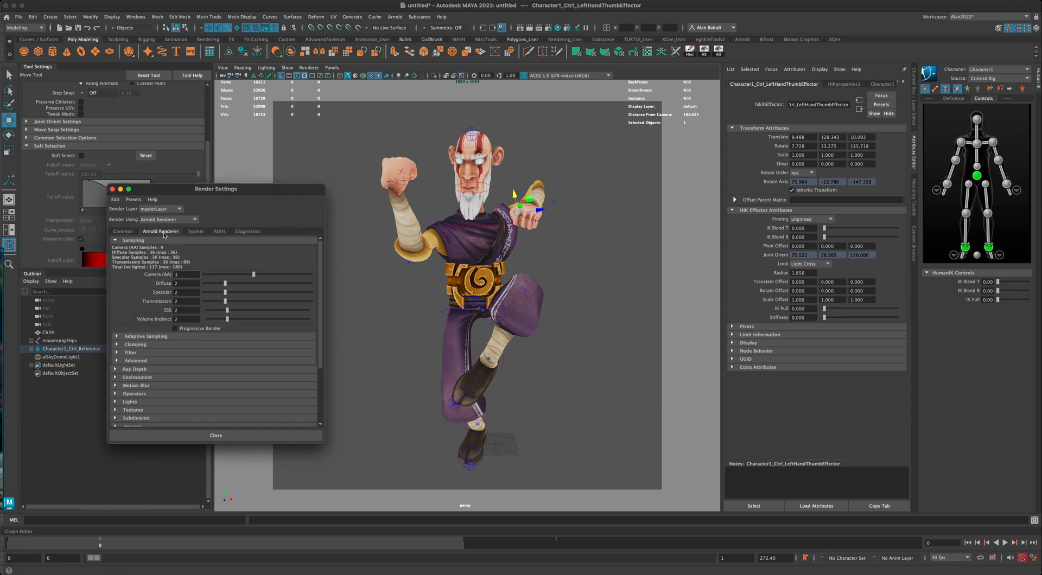
left_click(211, 434)
Render the bookmarked perspective view with Arnold, inspect the image, and close the render window
left_click(395, 17)
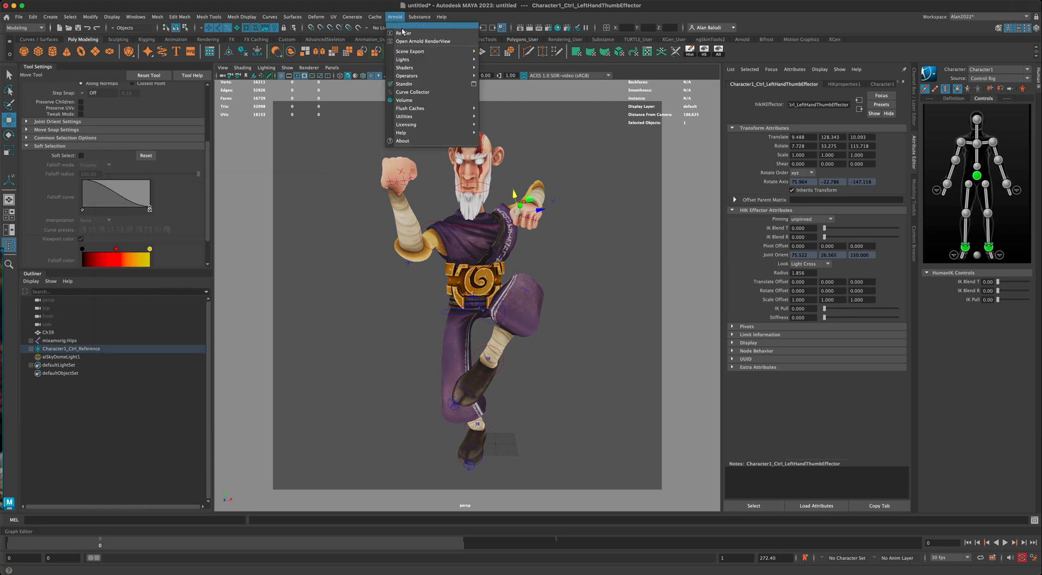
left_click(407, 34)
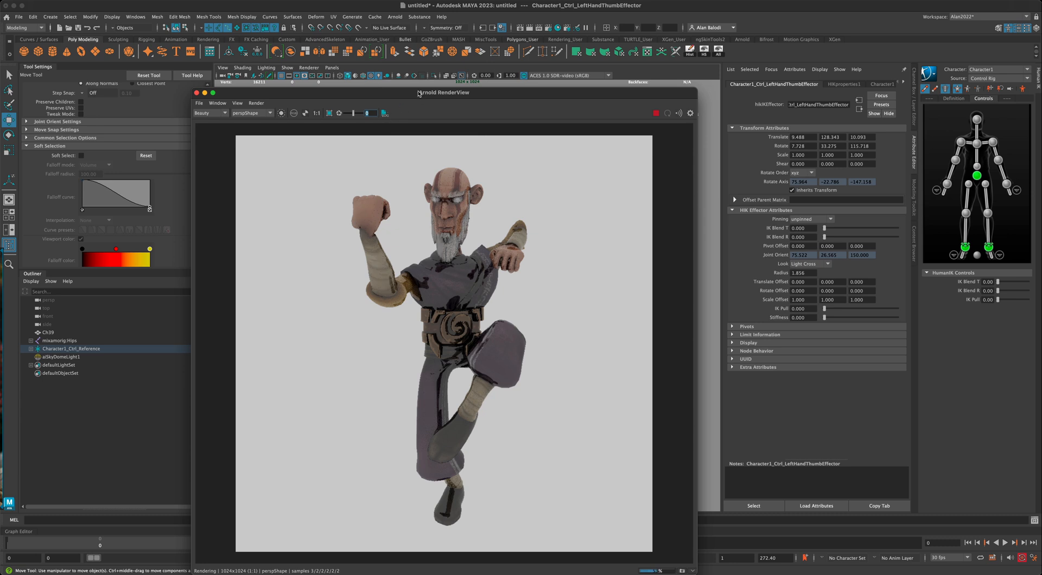
left_click_drag(417, 86, 416, 69)
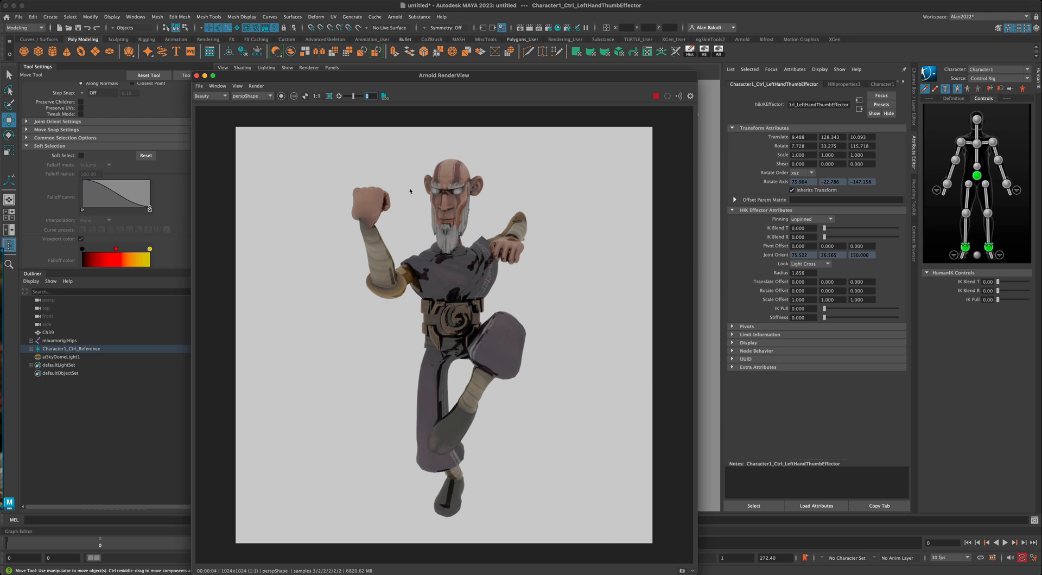
left_click(196, 75)
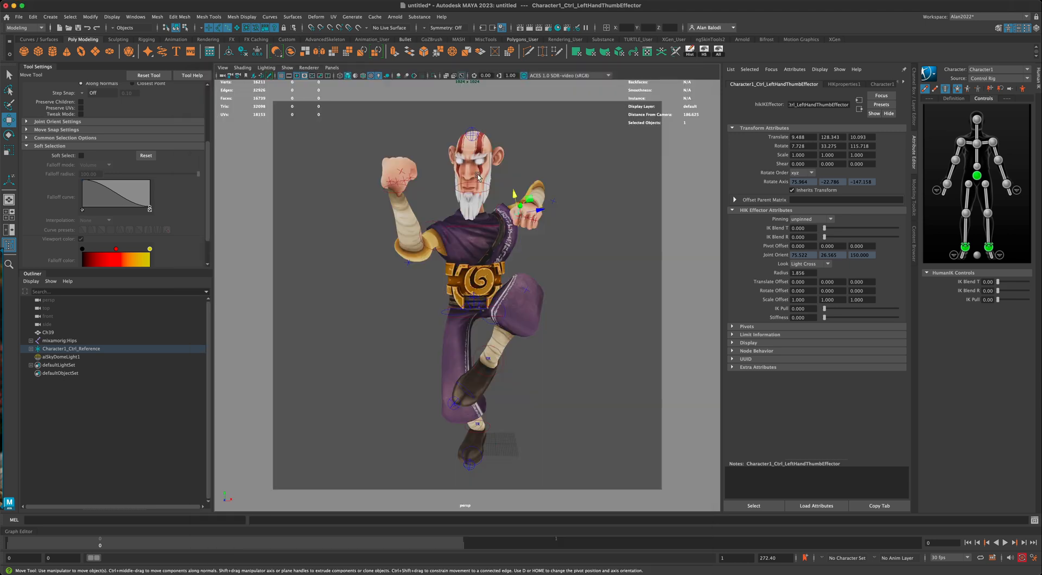
Open the file texture connected to the body material's color and select its full image path
key("q")
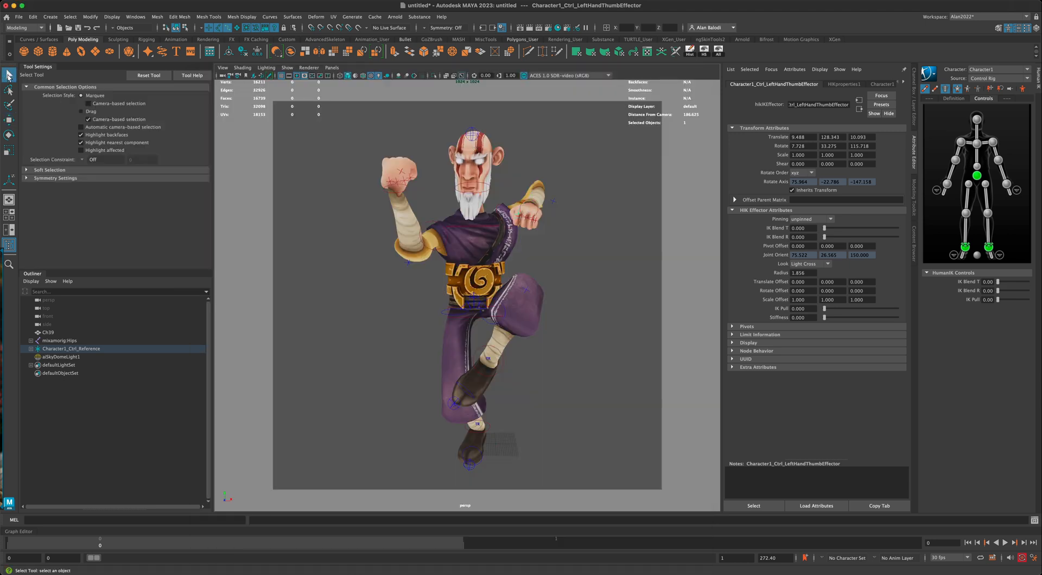
right_click(482, 152)
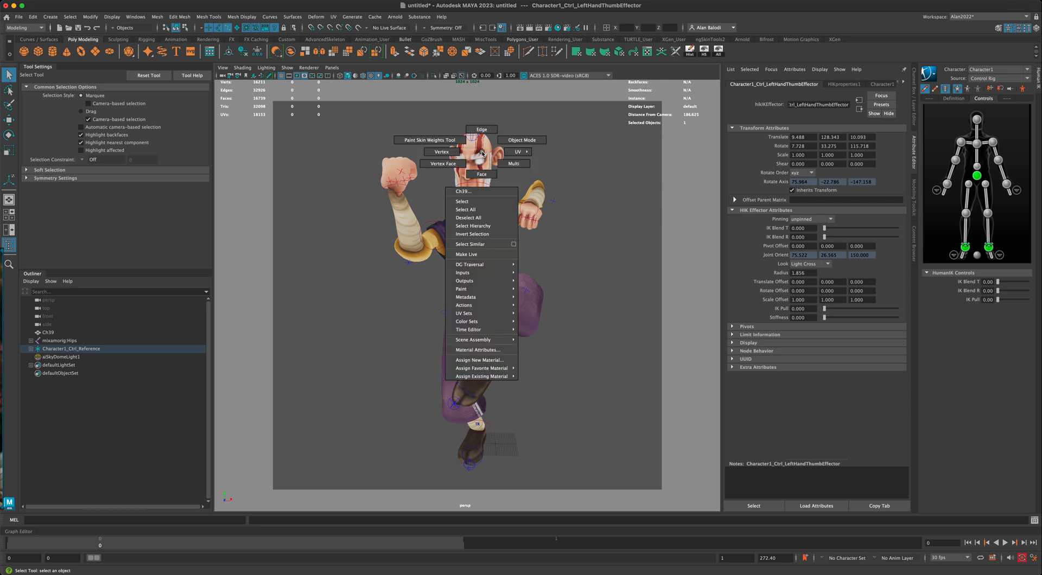
left_click(500, 350)
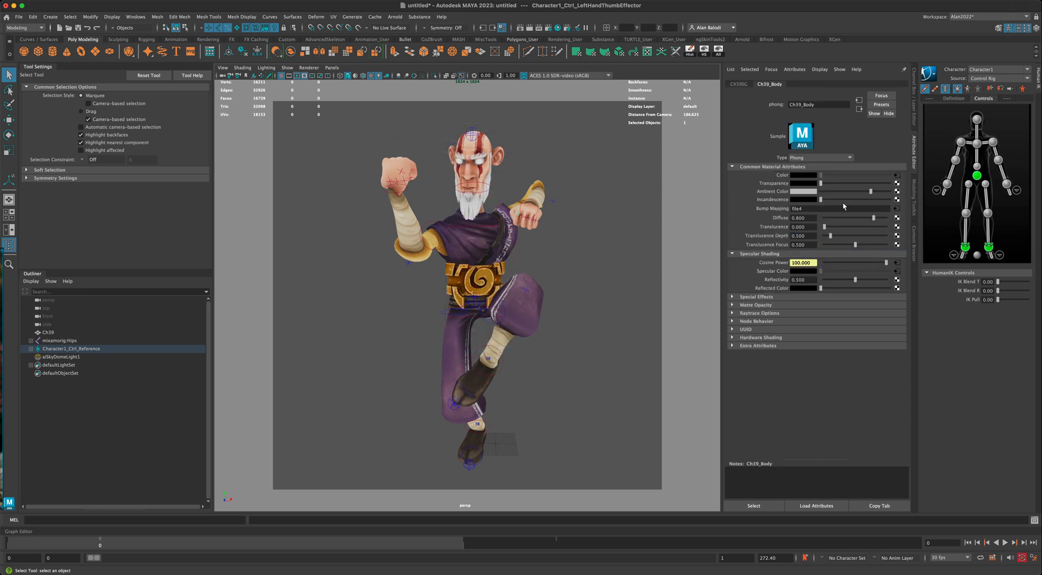
left_click(898, 176)
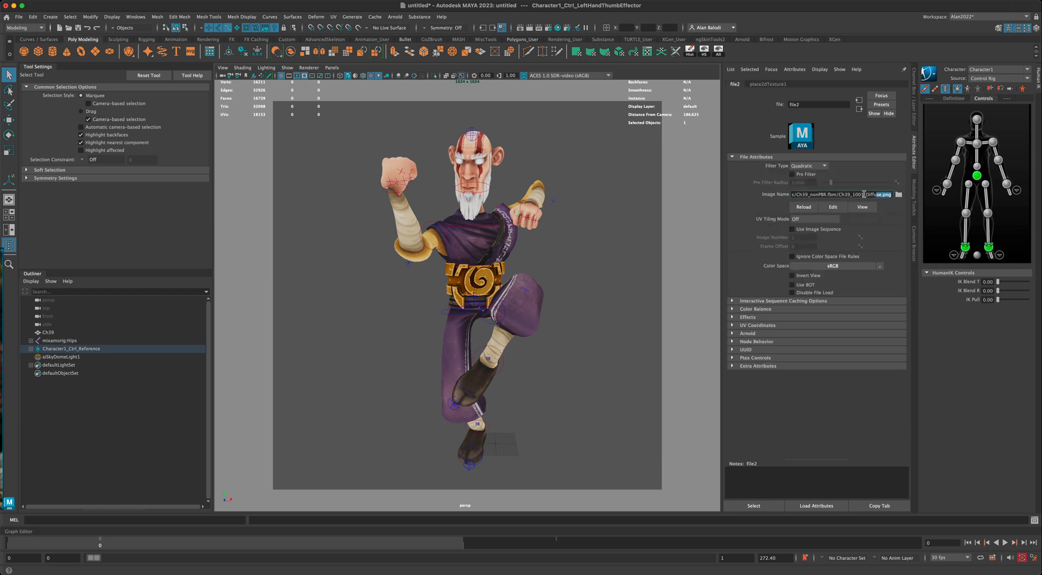
left_click_drag(891, 195, 751, 189)
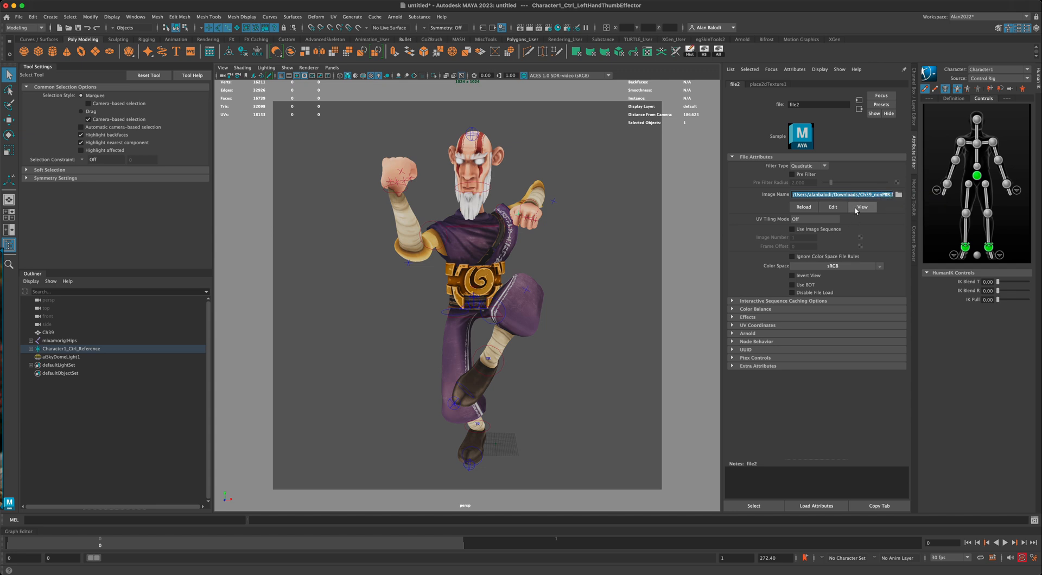
Return to the Ch39_Body material and change its type from Phong to Ai Standard Surface
left_click(858, 110)
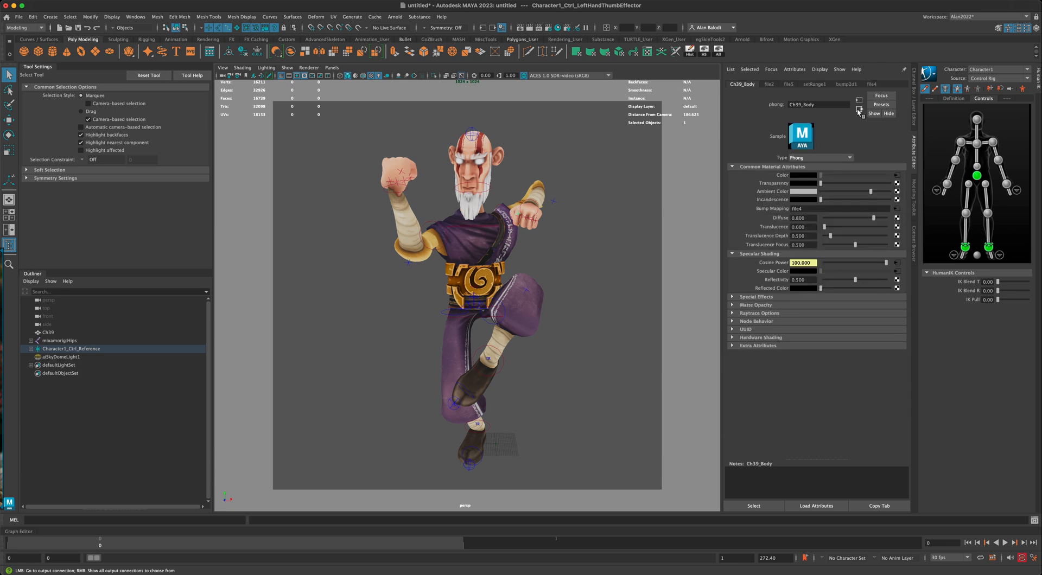
left_click(831, 158)
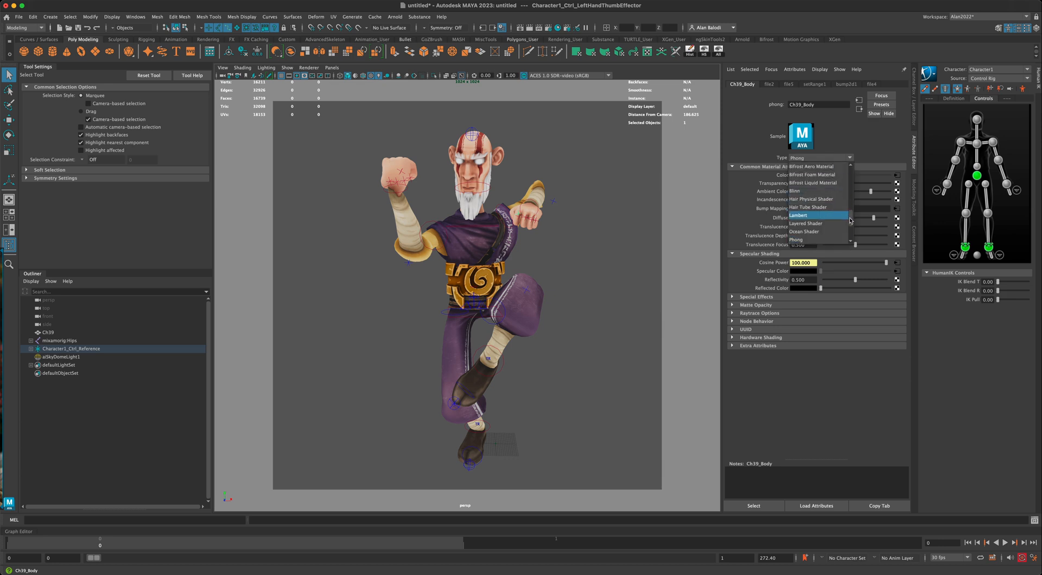
scroll(852, 217, "up", 3)
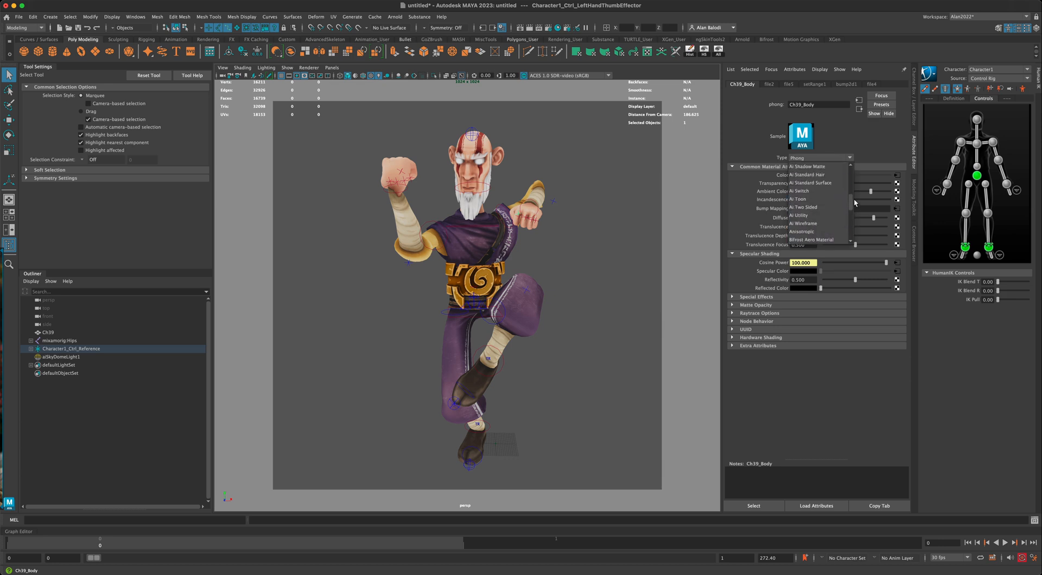
left_click(824, 183)
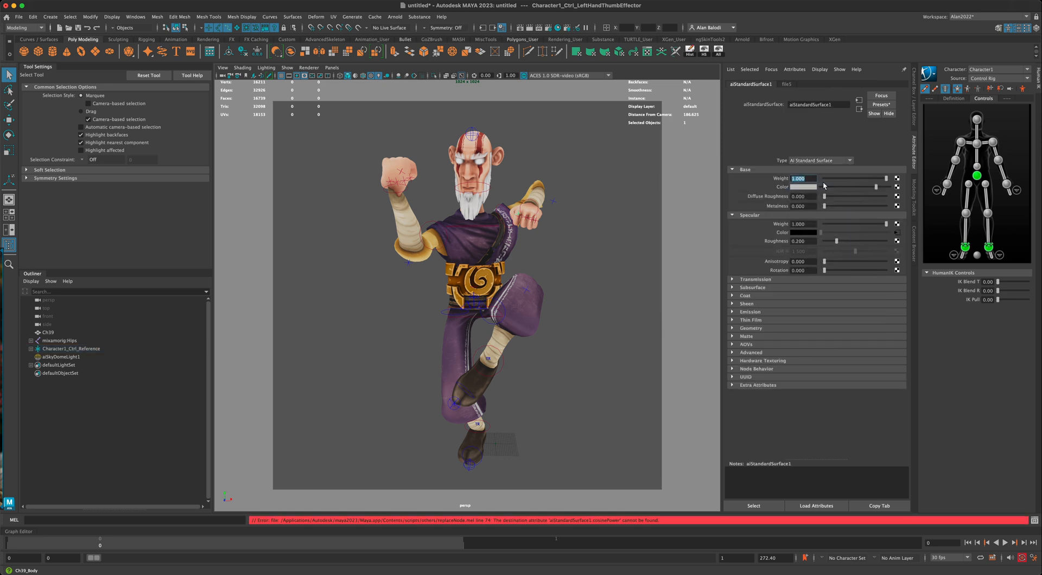
Connect a file texture to the new material's base color and load the copied Ch39_1001_Diffuse.png path
left_click(897, 187)
left_click(454, 263)
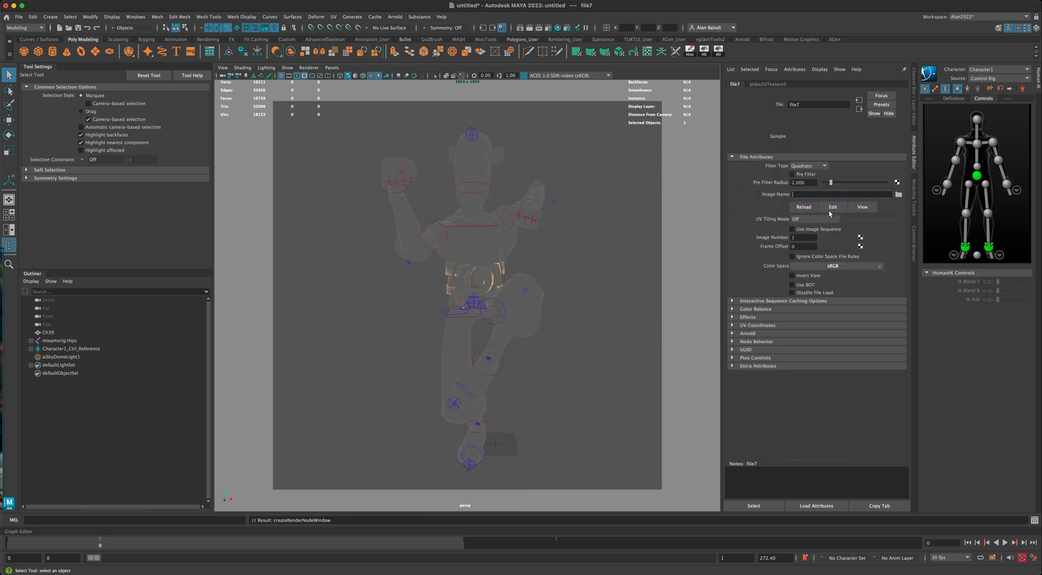
key("super+v")
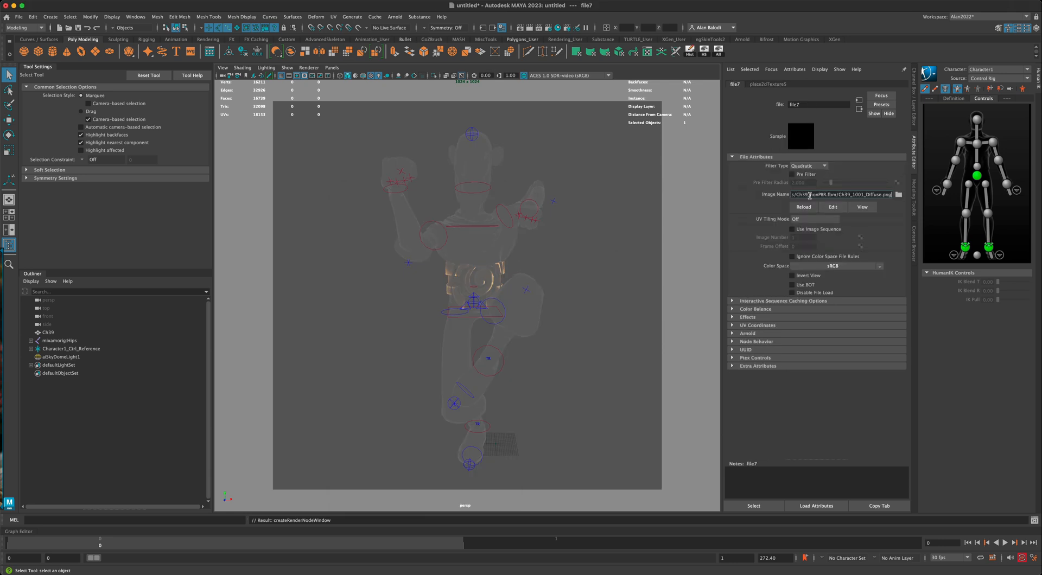
key("Return")
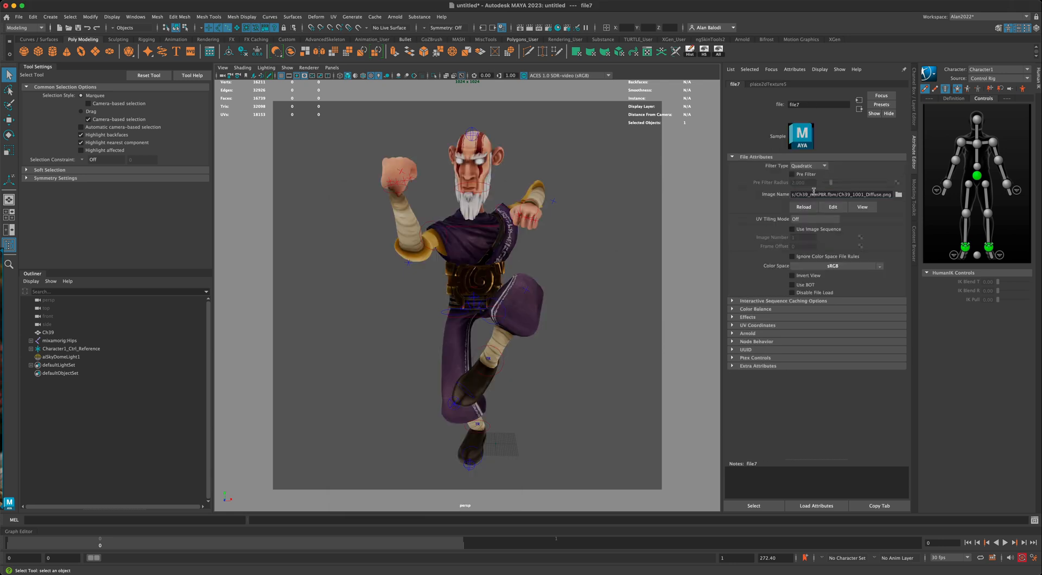
Set the color space of the material's bump-mapping texture Ch39_1001_Normal.png to Raw and return to the material
left_click(859, 110)
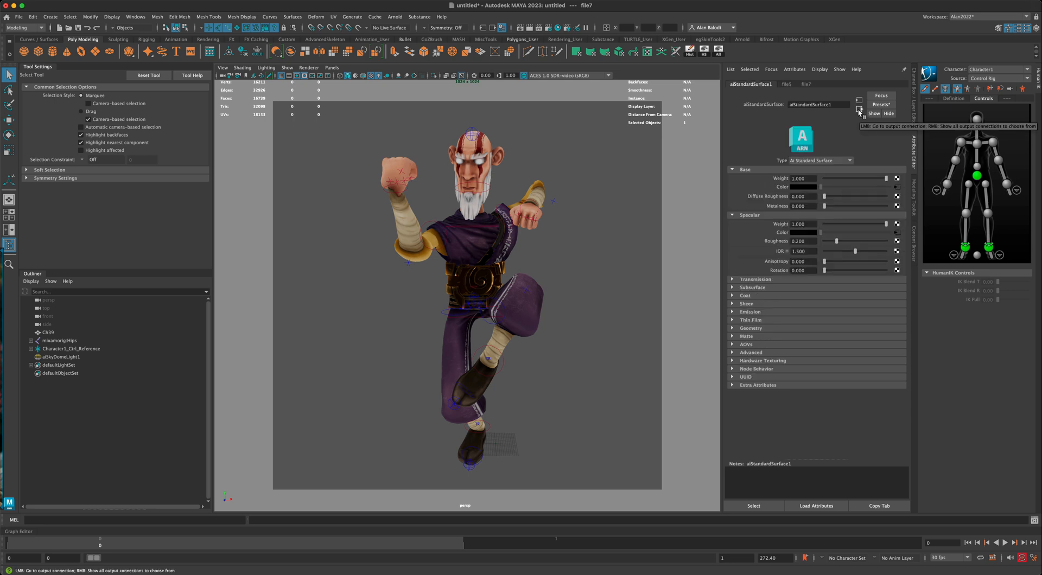
left_click(750, 328)
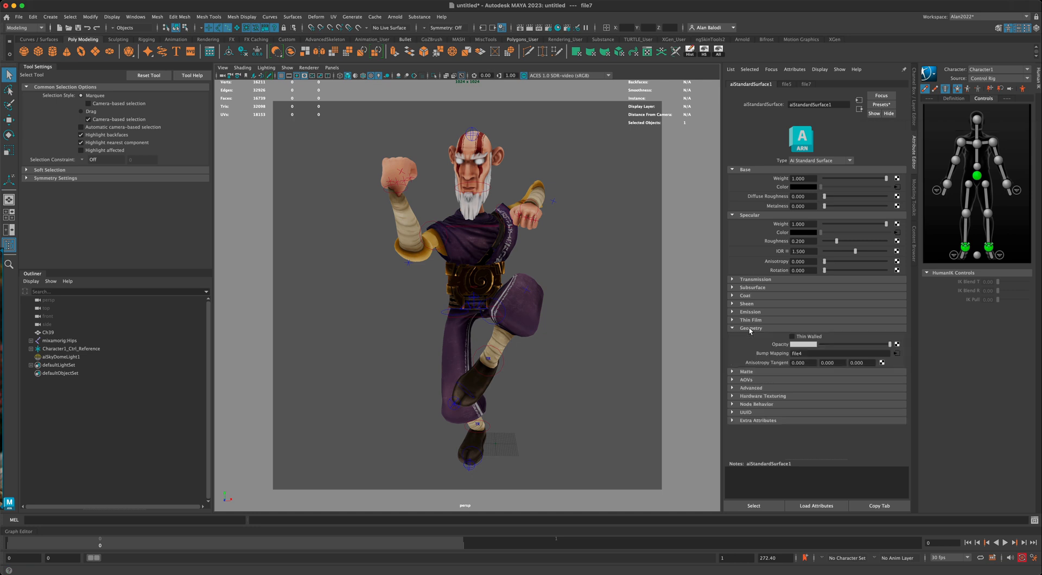
left_click(897, 354)
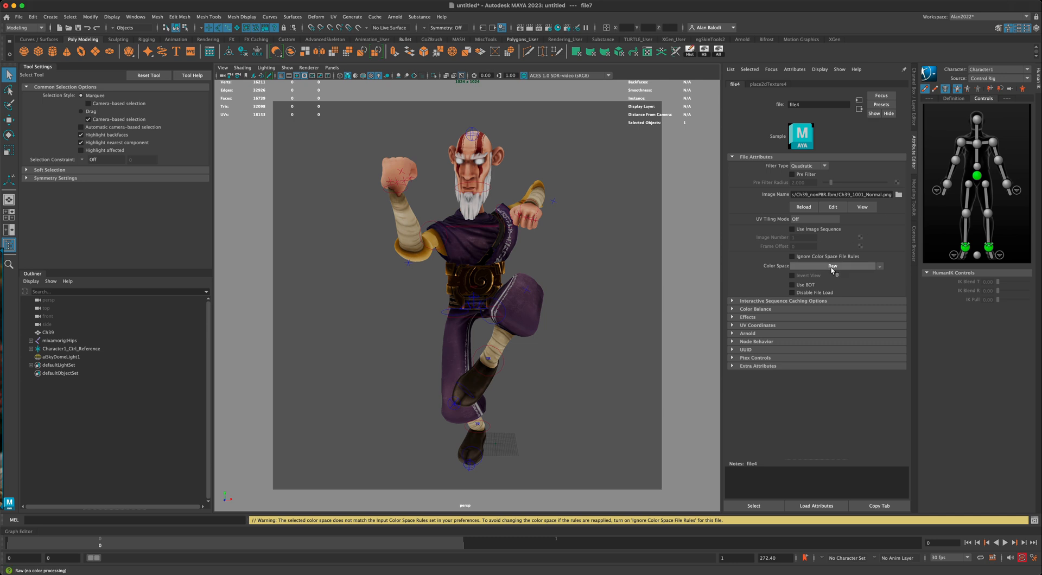
left_click(859, 111)
left_click(859, 111)
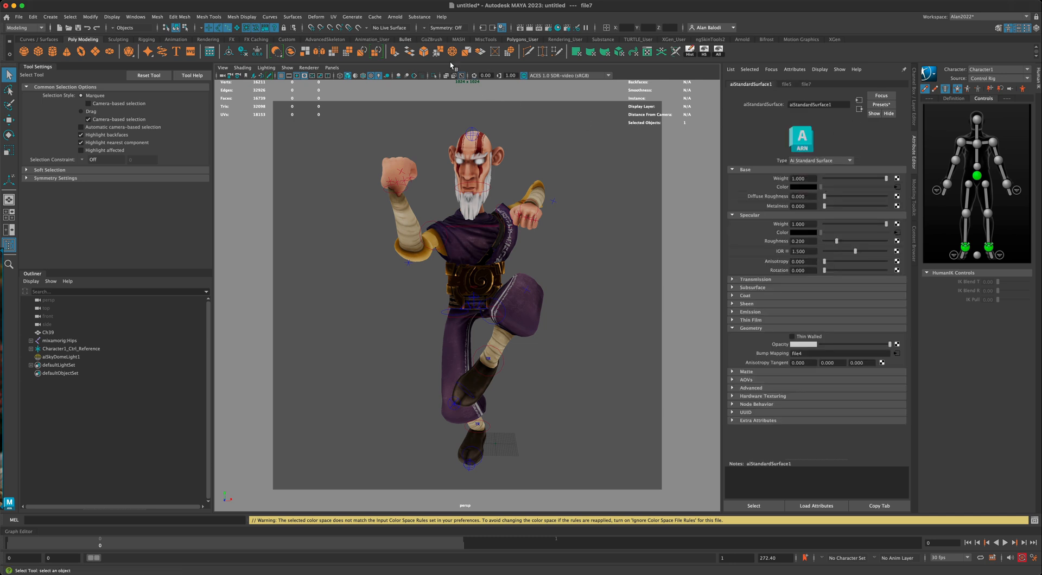
Render the perspective view with Arnold, inspect the character's new material, and close the render window
left_click(398, 18)
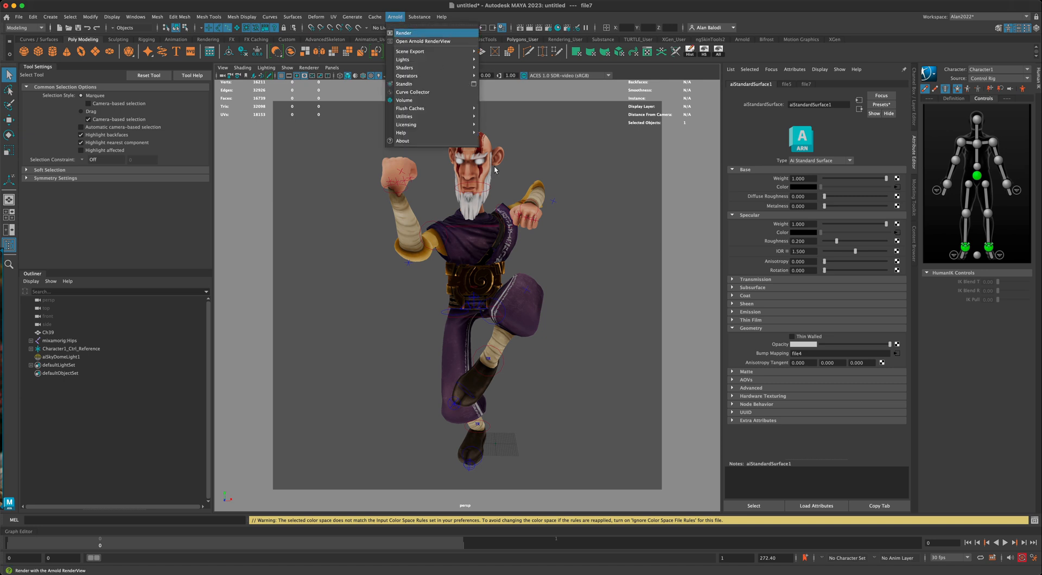
key("Return")
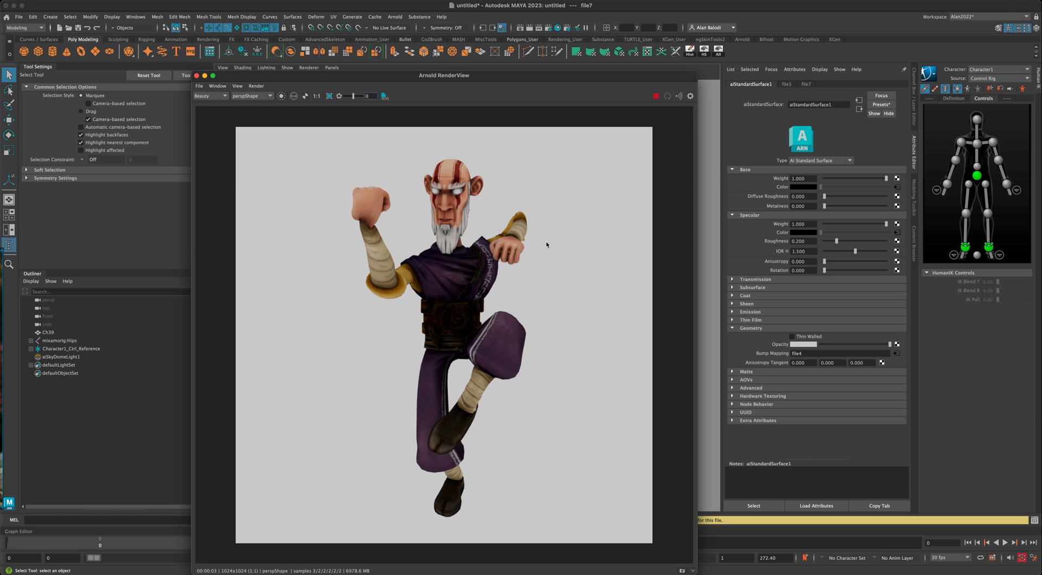
left_click_drag(546, 77, 620, 57)
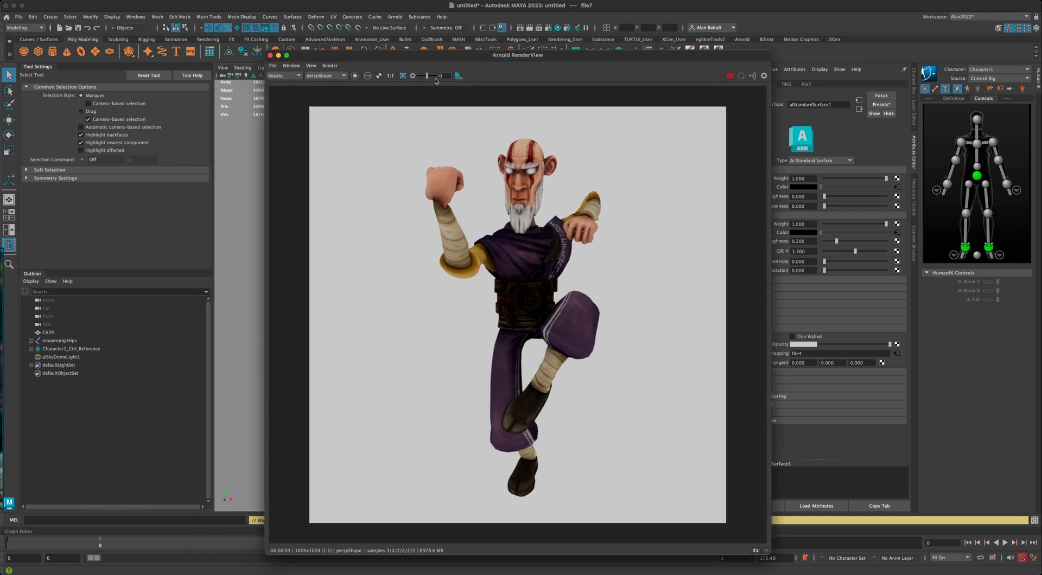
left_click_drag(435, 81, 551, 76)
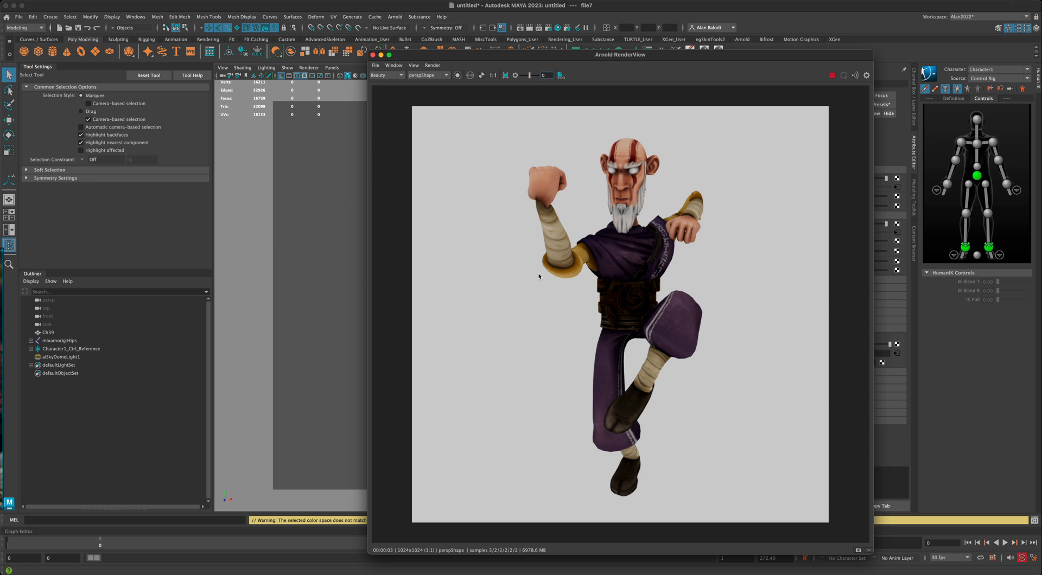
left_click(372, 55)
Create an Arnold area light and scale it up uniformly to about 91
scroll(421, 260, "down", 5)
left_click_drag(421, 261, 378, 264, "alt")
scroll(380, 263, "up", 2)
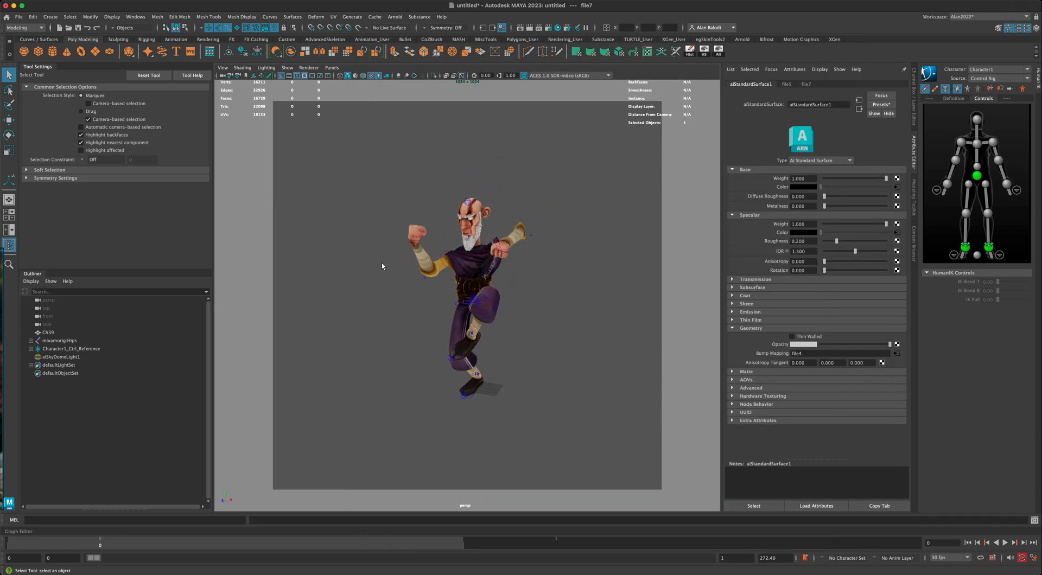
left_click(395, 17)
mouse_move(415, 59)
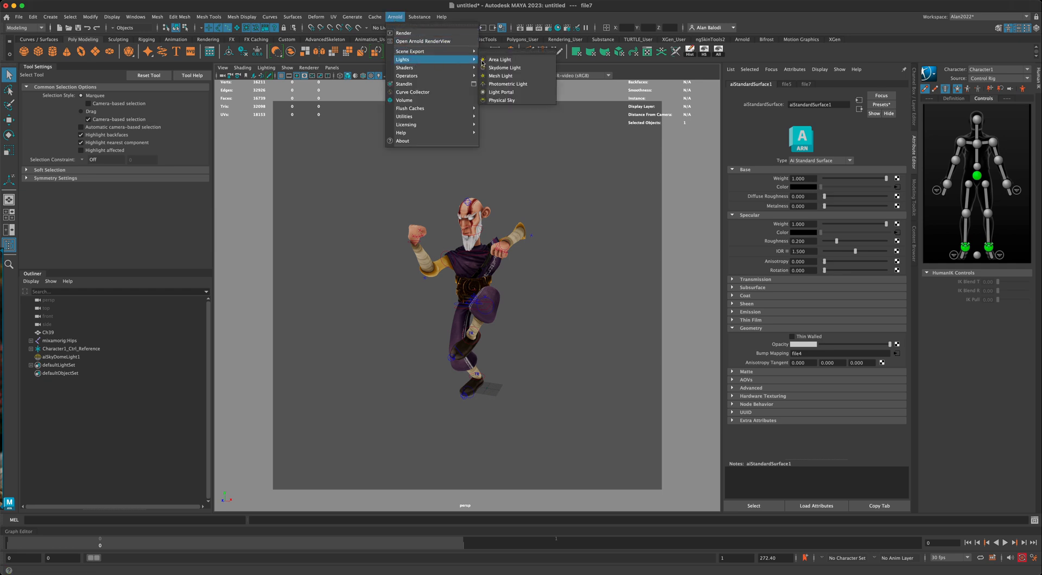
left_click(525, 62)
key("r")
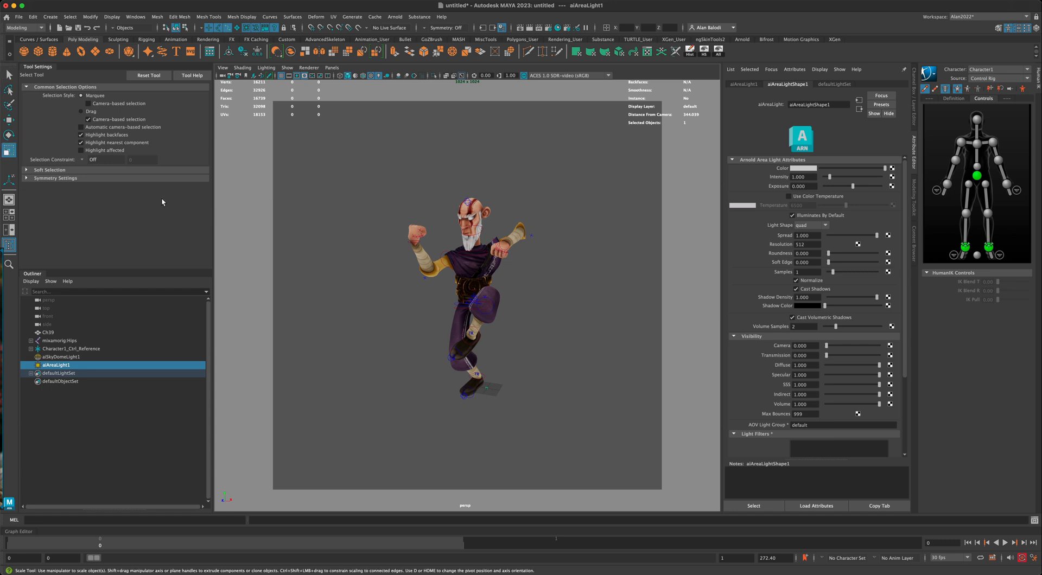
left_click_drag(487, 388, 662, 240)
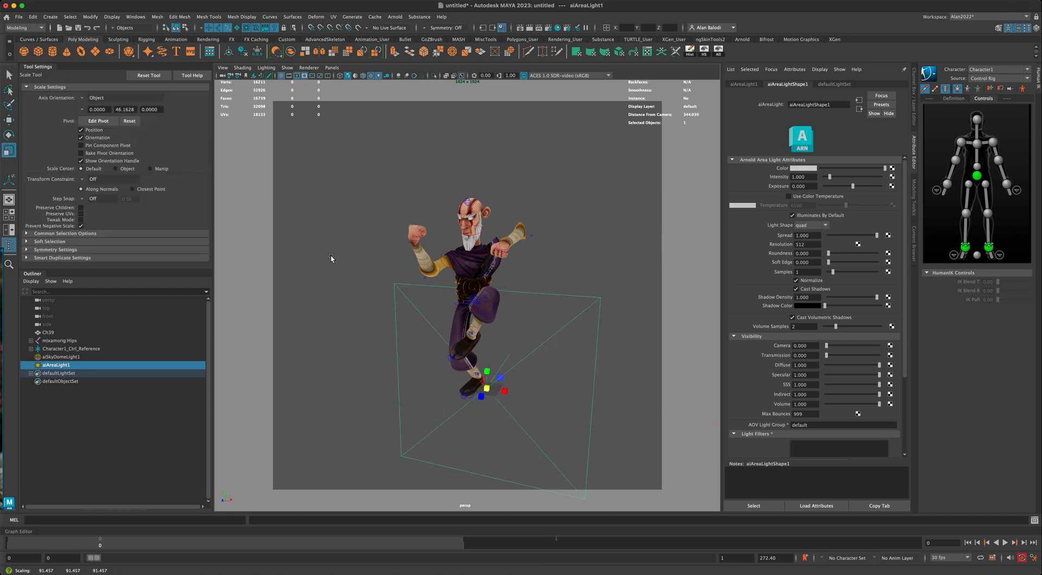
Rotate the area light toward the character and move it up and away behind the figure
key("e")
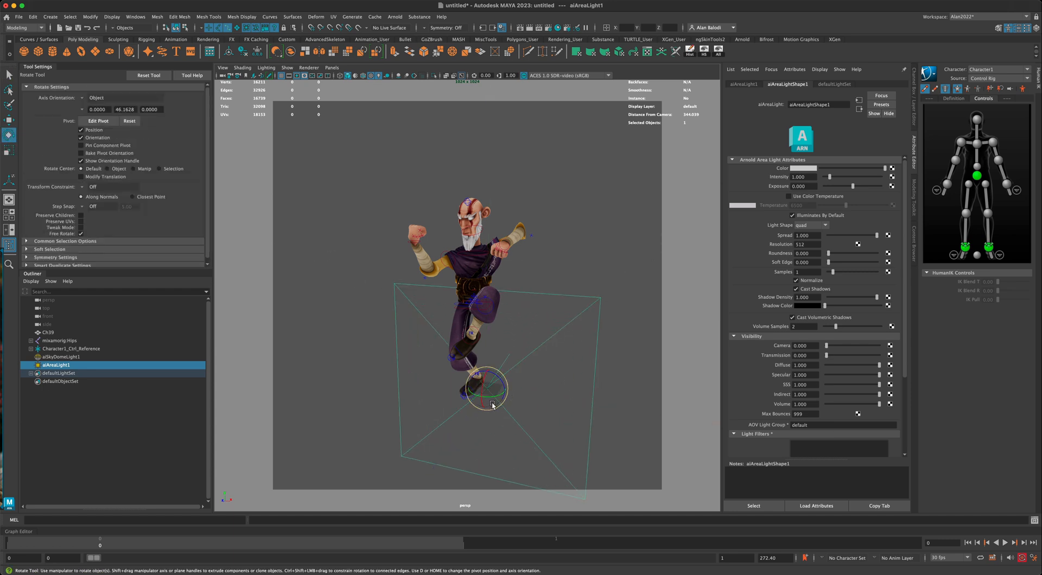
mouse_move(493, 405)
left_mouse_down()
mouse_move(491, 392)
mouse_move(490, 405)
left_mouse_up()
left_click(8, 120)
left_click_drag(356, 335, 342, 344, "alt")
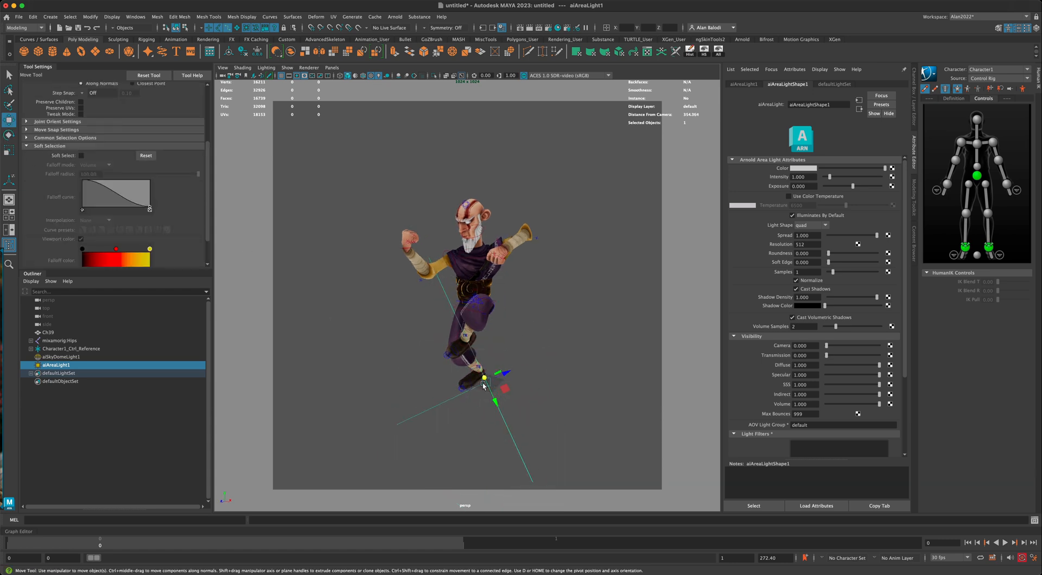
left_click_drag(508, 373, 654, 247)
left_click_drag(569, 343, 606, 292, "alt")
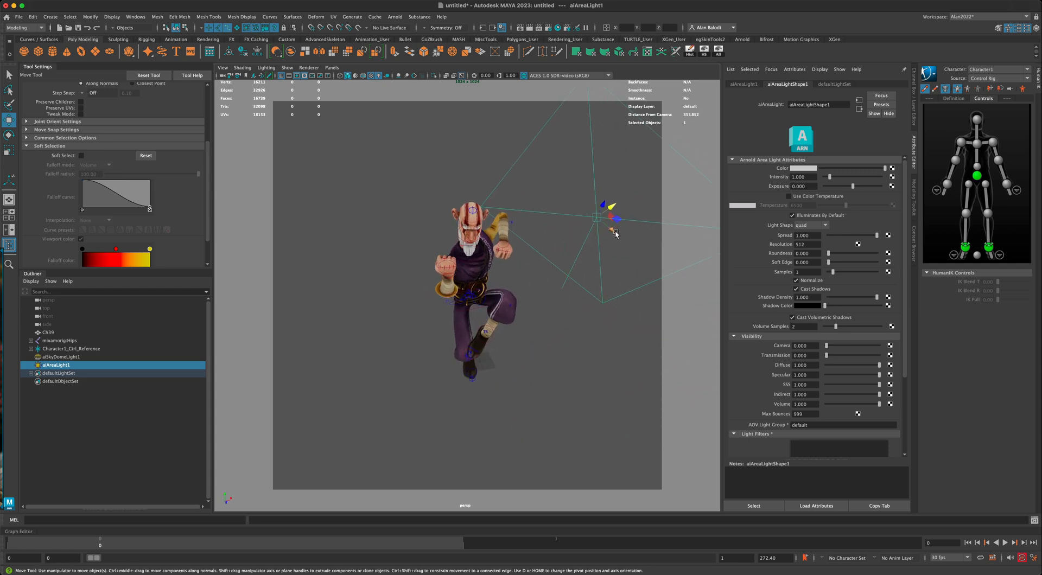
left_click_drag(615, 234, 540, 293, "alt")
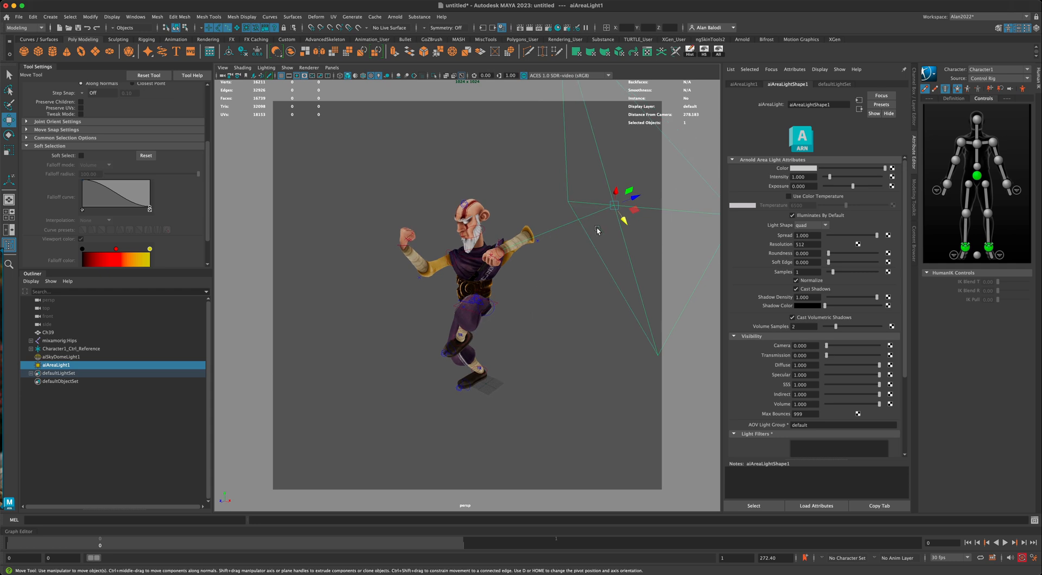
Refine the area light's aim to about 164, -61.5, 55.8 degrees and its position to about 72.9, 175.5, -54.9
left_click_drag(635, 198, 617, 212)
left_click(9, 135)
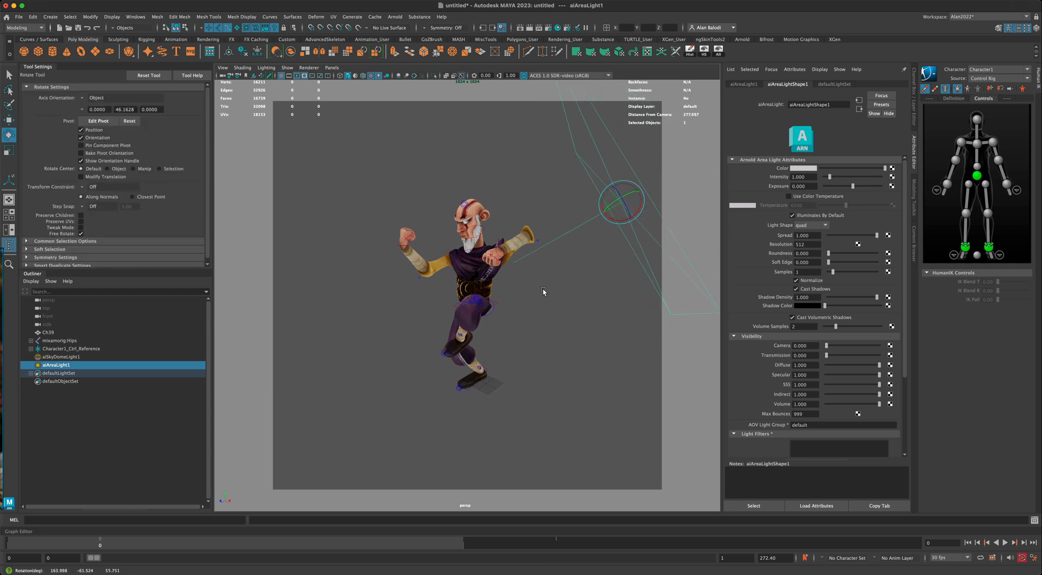
mouse_move(543, 291)
left_mouse_down("alt")
mouse_move(649, 288)
mouse_move(536, 293)
mouse_move(546, 295)
left_mouse_up("alt")
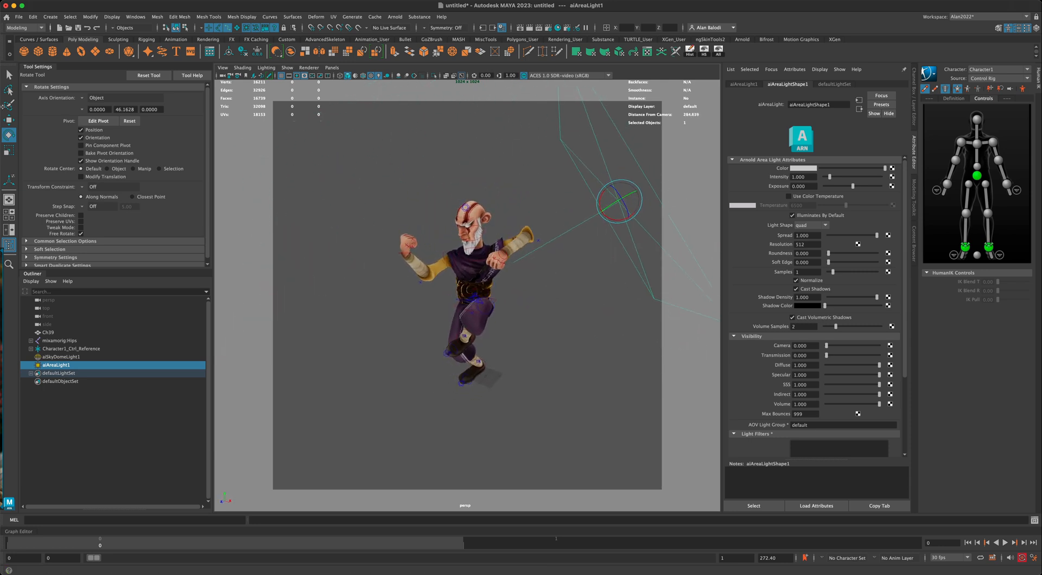
left_click(9, 119)
left_click_drag(624, 212, 572, 264)
middle_click_drag(569, 288, 562, 308, "alt")
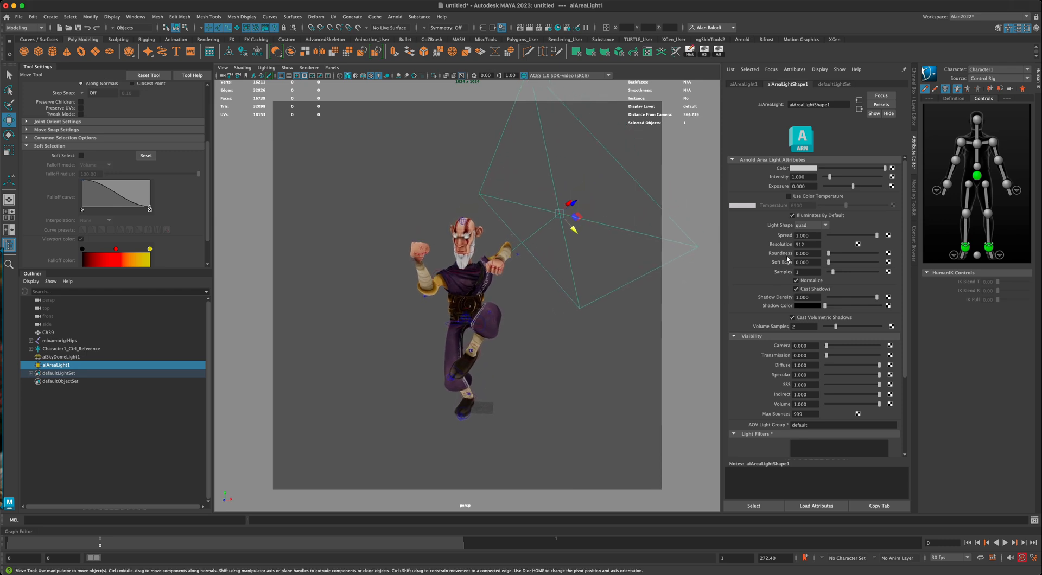
Change the area light's shape to disk and scale it up uniformly to about 131
left_click(829, 225)
left_click(813, 253)
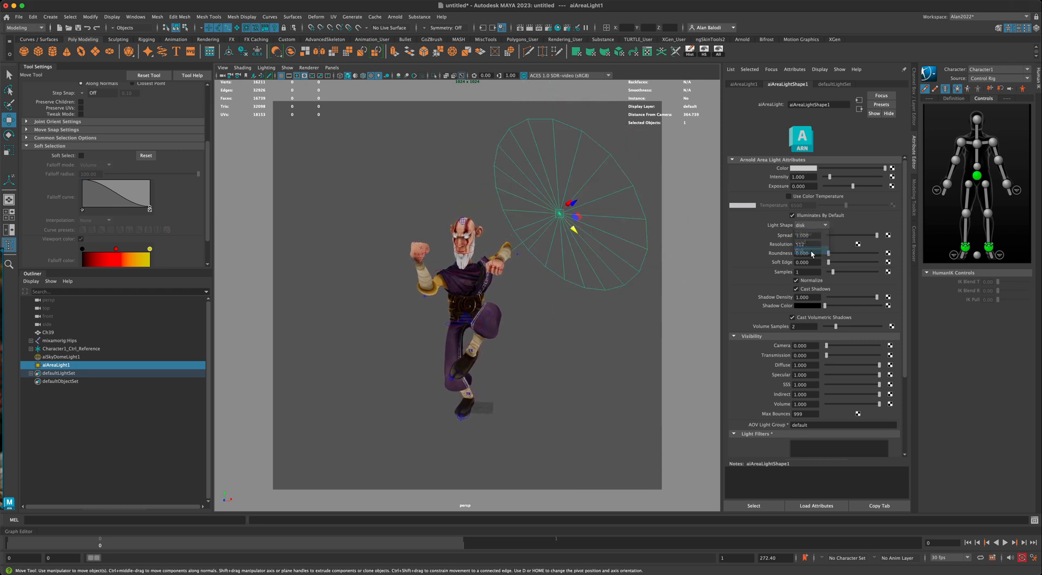
left_click(8, 151)
left_click_drag(560, 214, 661, 123)
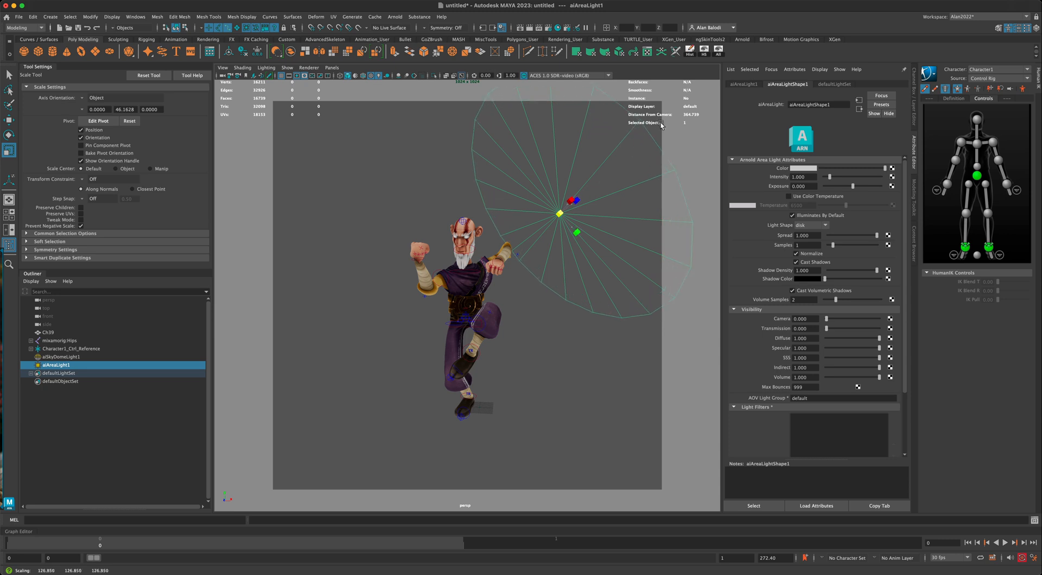
left_click_drag(575, 271, 561, 286, "alt")
right_click_drag(559, 288, 544, 319, "alt")
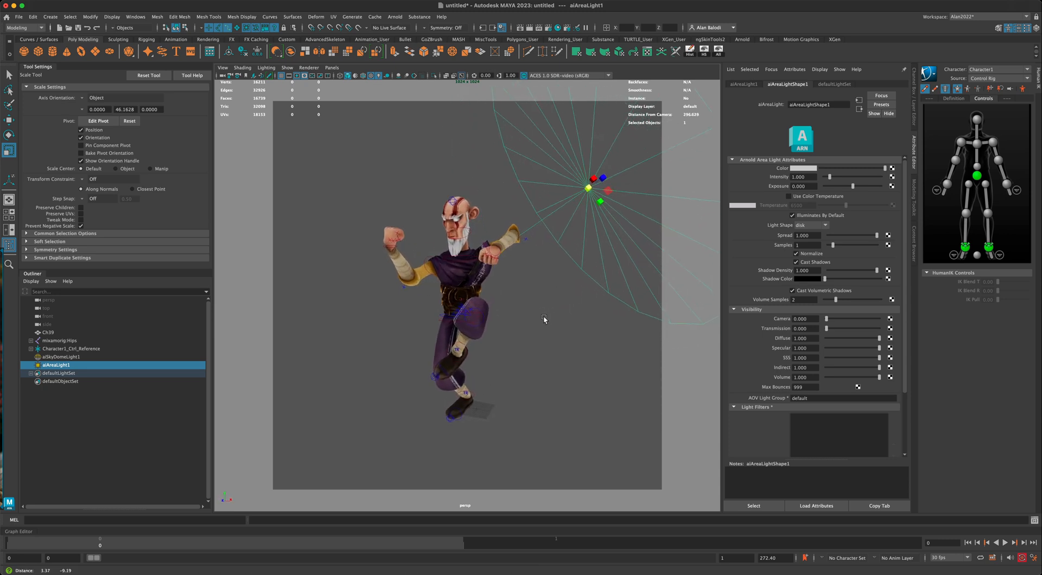
mouse_move(545, 319)
left_mouse_down("alt")
mouse_move(555, 306)
mouse_move(528, 252)
mouse_move(553, 325)
left_mouse_up("alt")
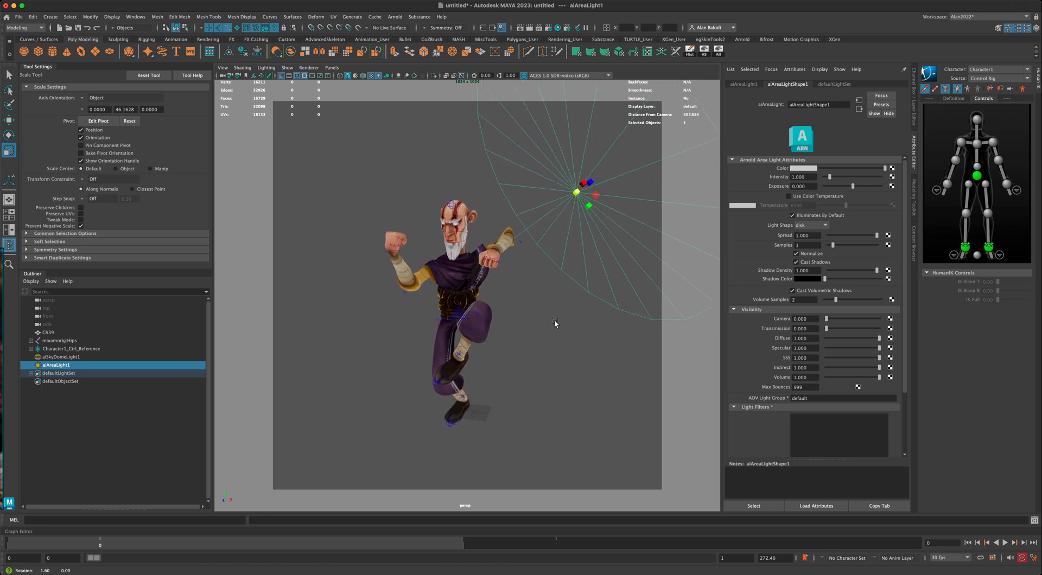
Open the Light Editor and disable the skydome light aiSkyDomeLightShape1
left_click(578, 28)
left_click(539, 317)
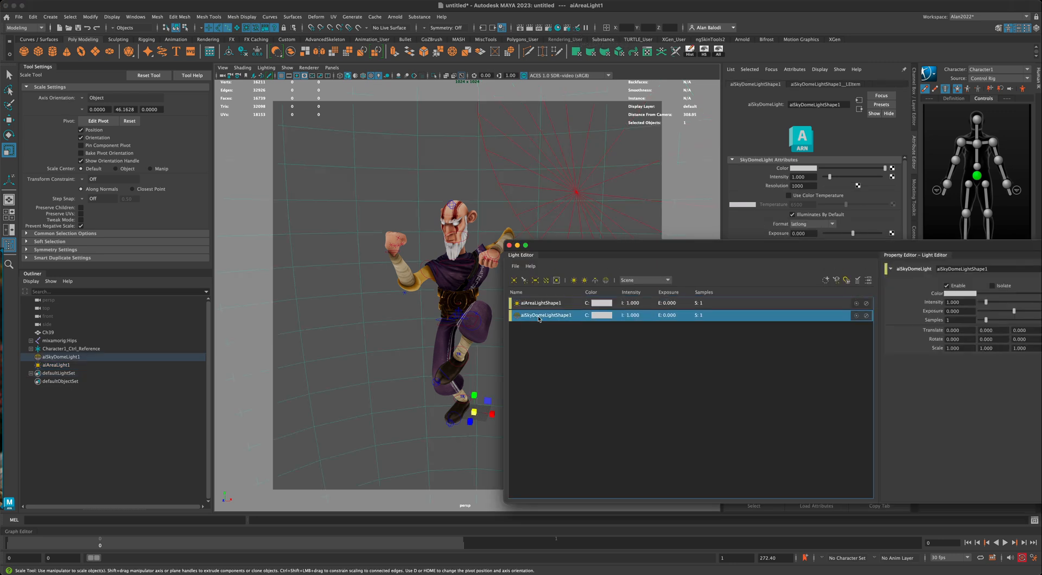
left_click(947, 286)
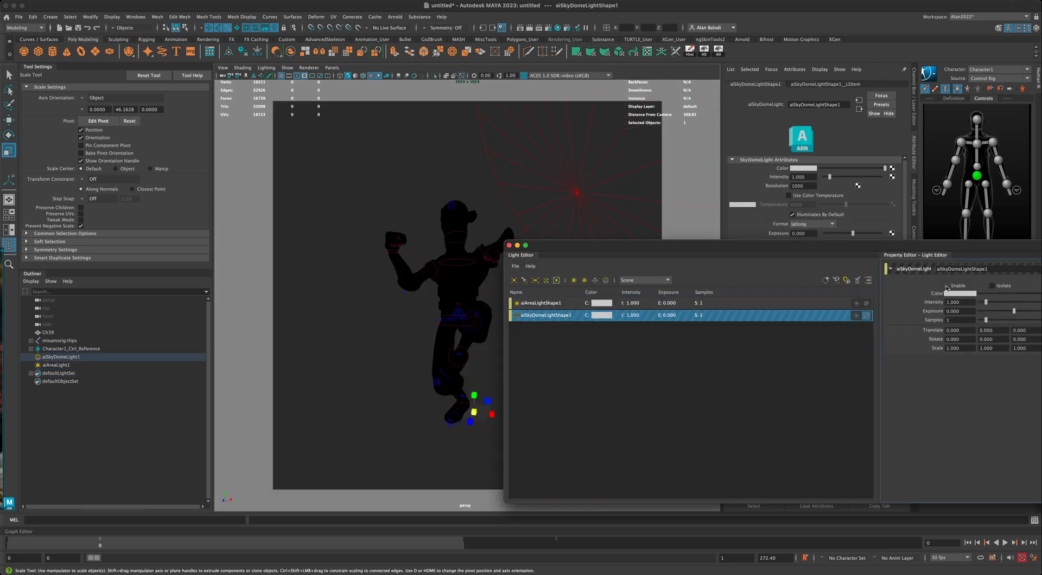
Set the area light's intensity to 800000 and raise its exposure to about 3.1
left_click_drag(737, 250, 806, 273)
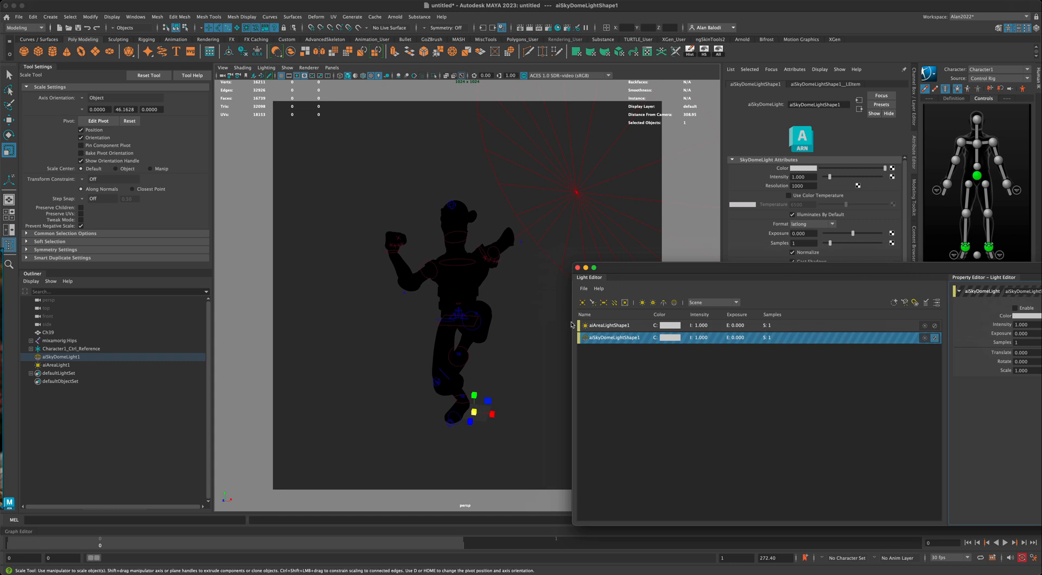
left_click(606, 327)
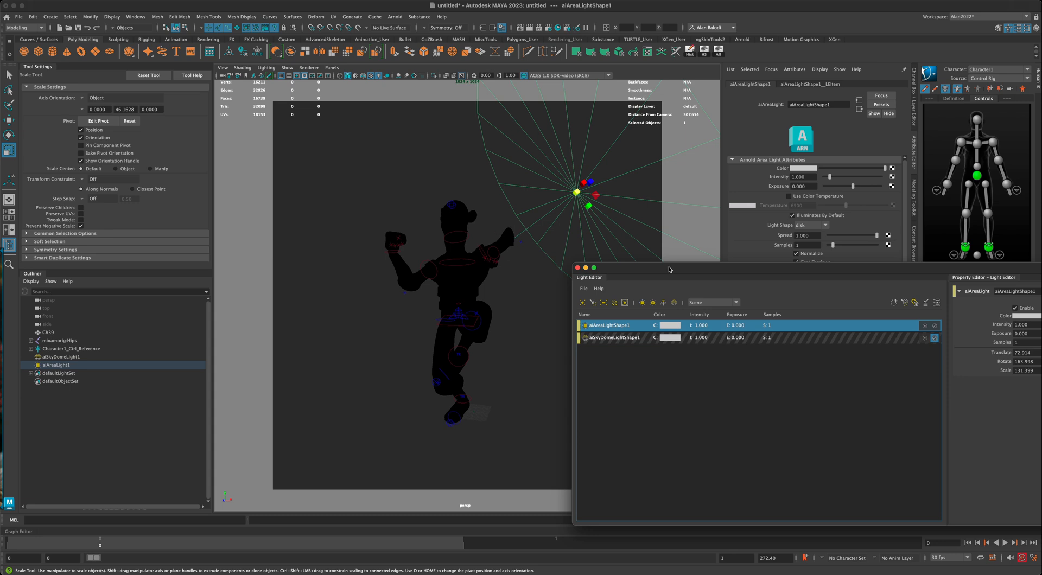
left_click_drag(668, 269, 229, 286)
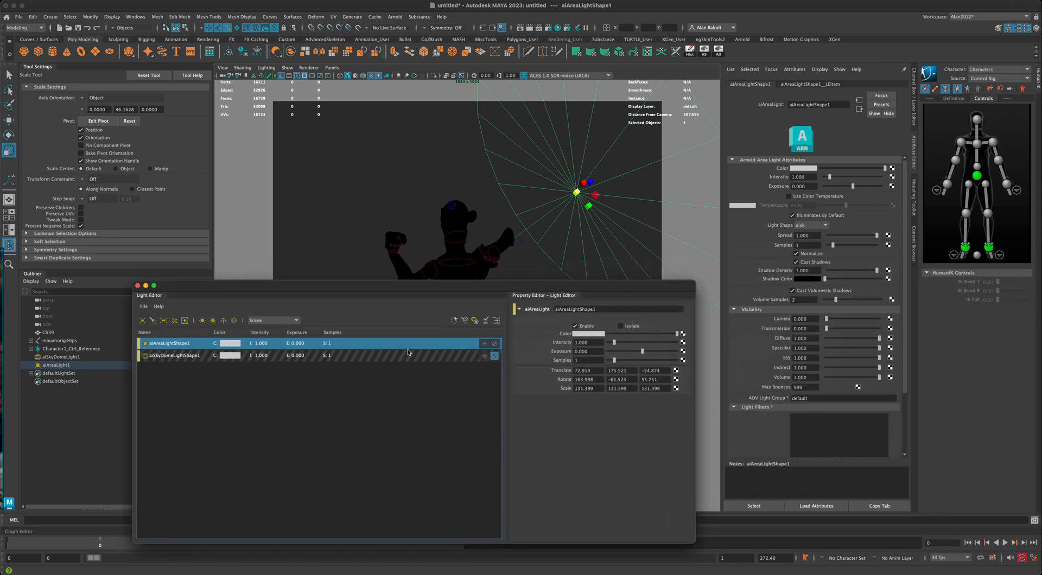
left_click(592, 342)
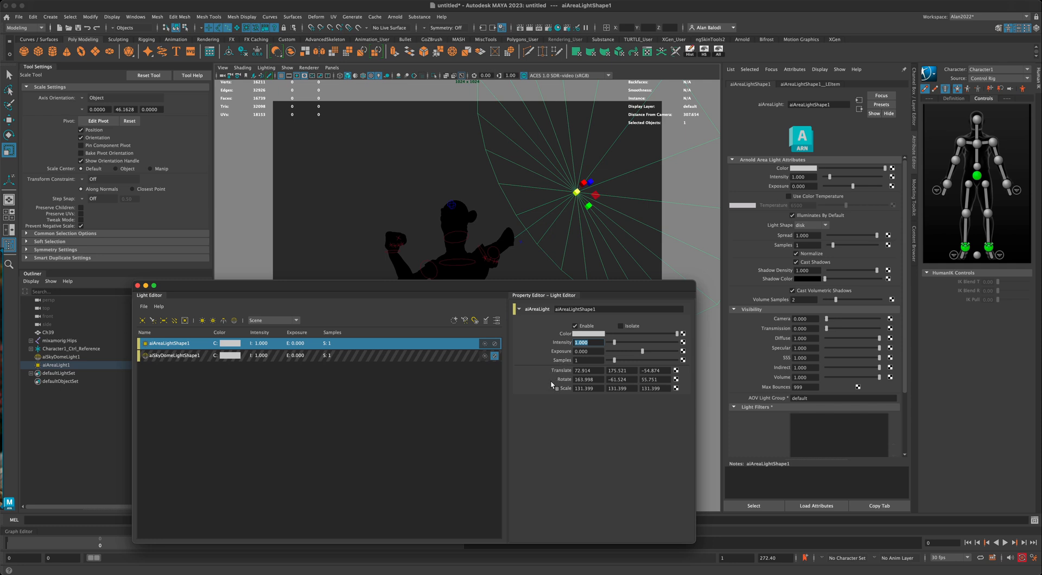
type("8")
key("Return")
left_click_drag(544, 284, 565, 340)
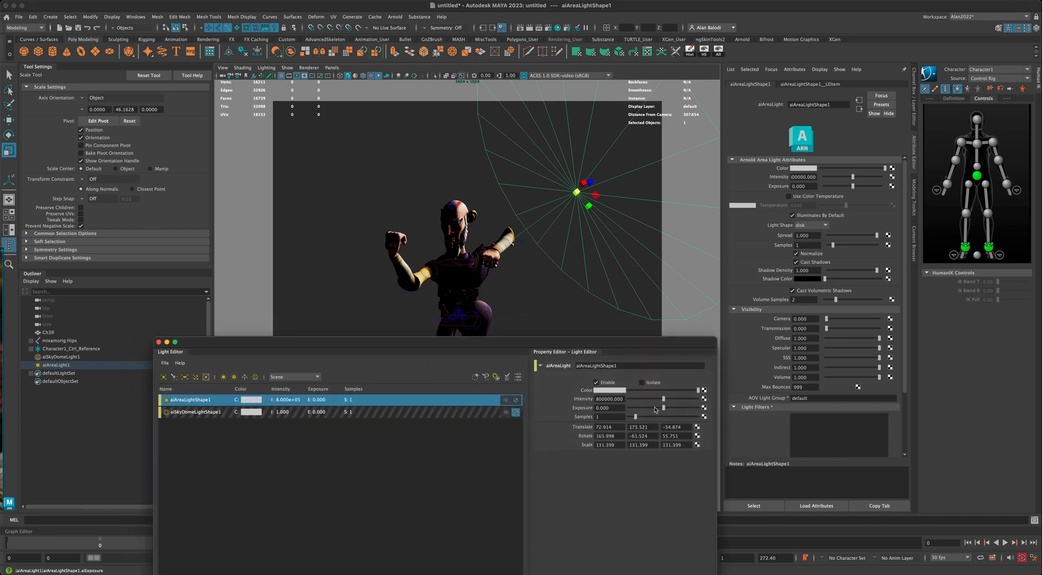
left_click_drag(663, 409, 684, 411)
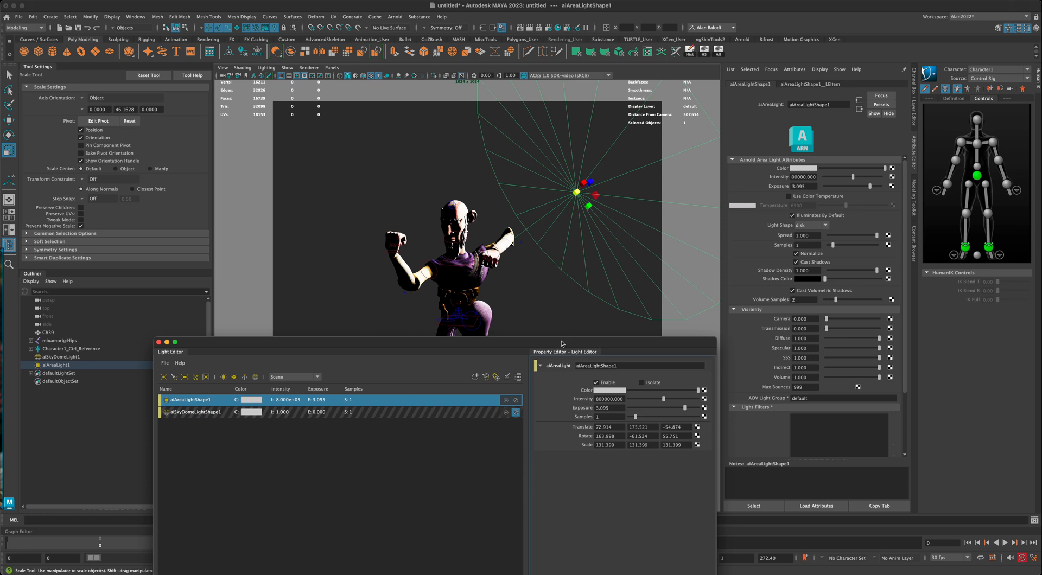
Rotate the area light to about 145.2, -54.0, 97.3 degrees
left_click_drag(563, 344, 568, 347)
left_click(599, 165)
key("e")
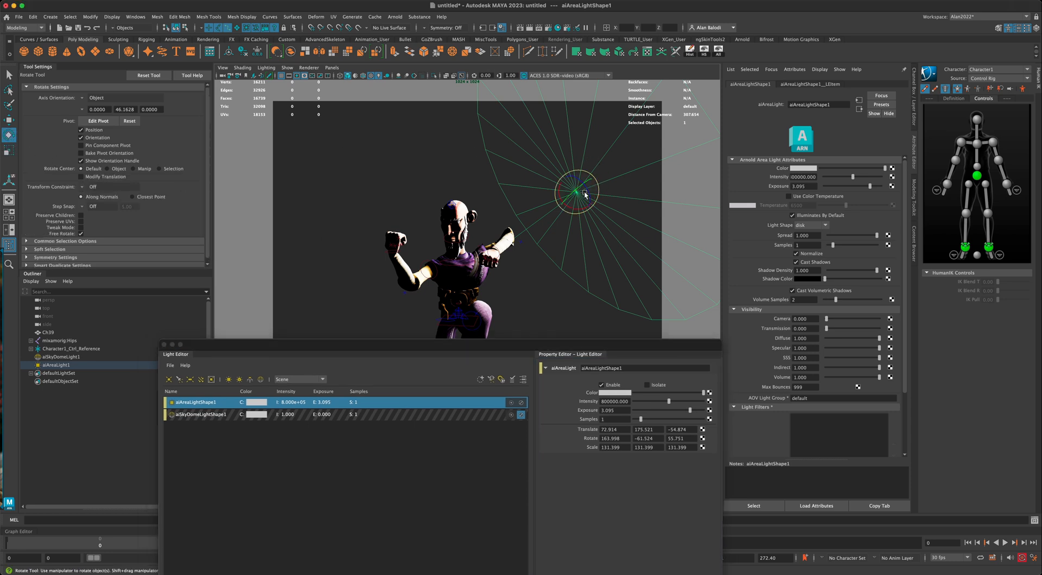
left_click_drag(584, 194, 582, 189)
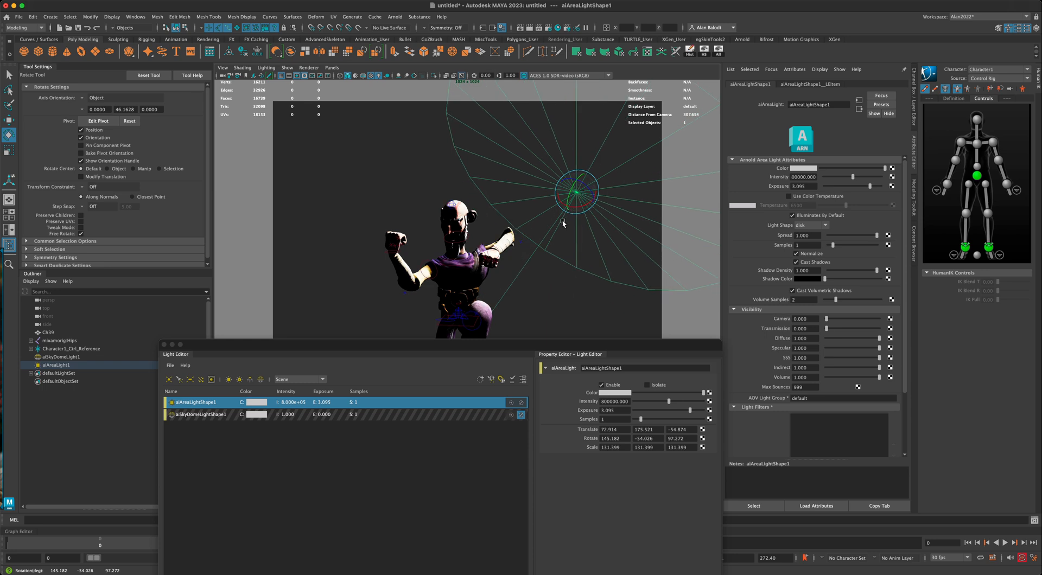
Enable the skydome light aiSkyDomeLightShape1 and uncover the full character in the viewport
left_click(193, 416)
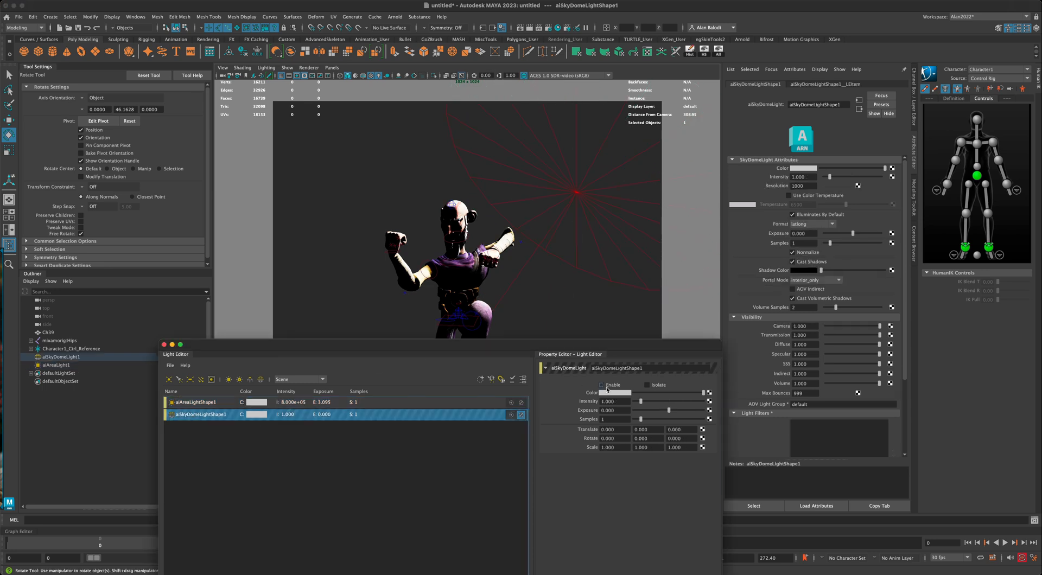
left_click(602, 386)
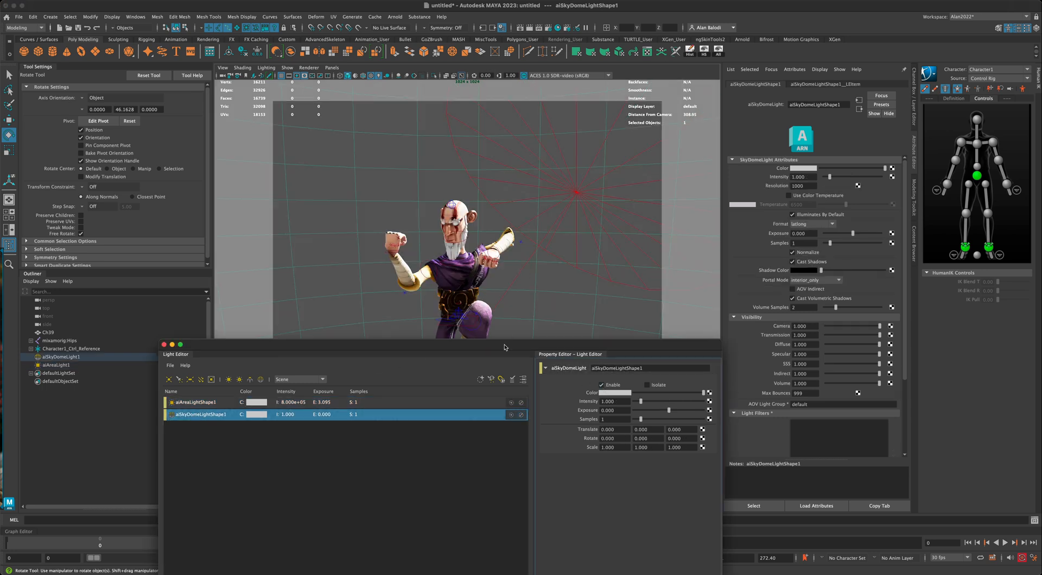
left_click_drag(504, 347, 510, 448)
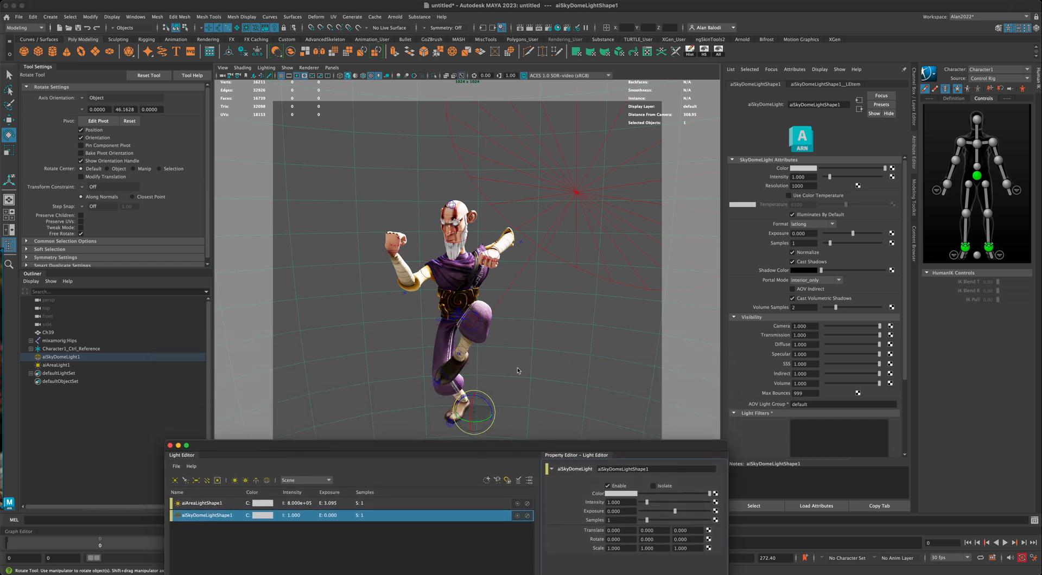
scroll(517, 371, "up", 3)
left_click_drag(541, 350, 530, 415, "alt")
left_click_drag(519, 449, 538, 496)
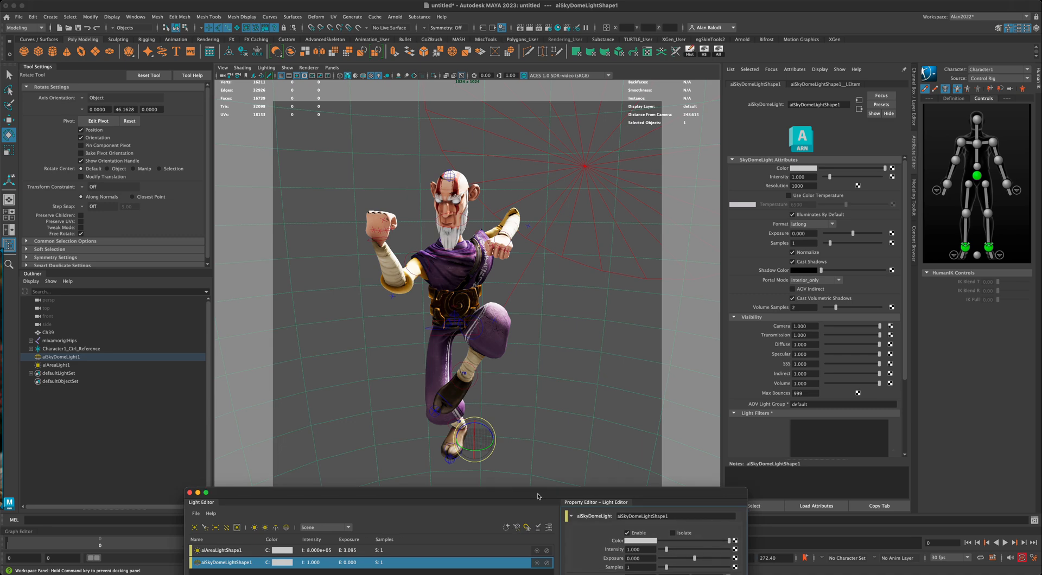
Hide lights, joints and the grid in the perspective viewport so only the character is displayed
left_click(287, 68)
left_click(298, 176)
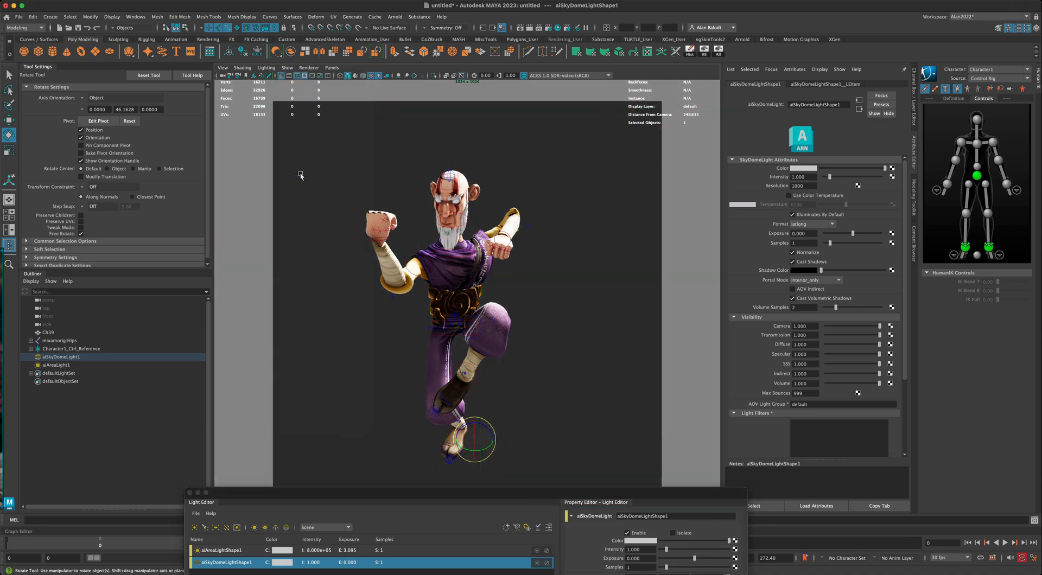
left_click(554, 314)
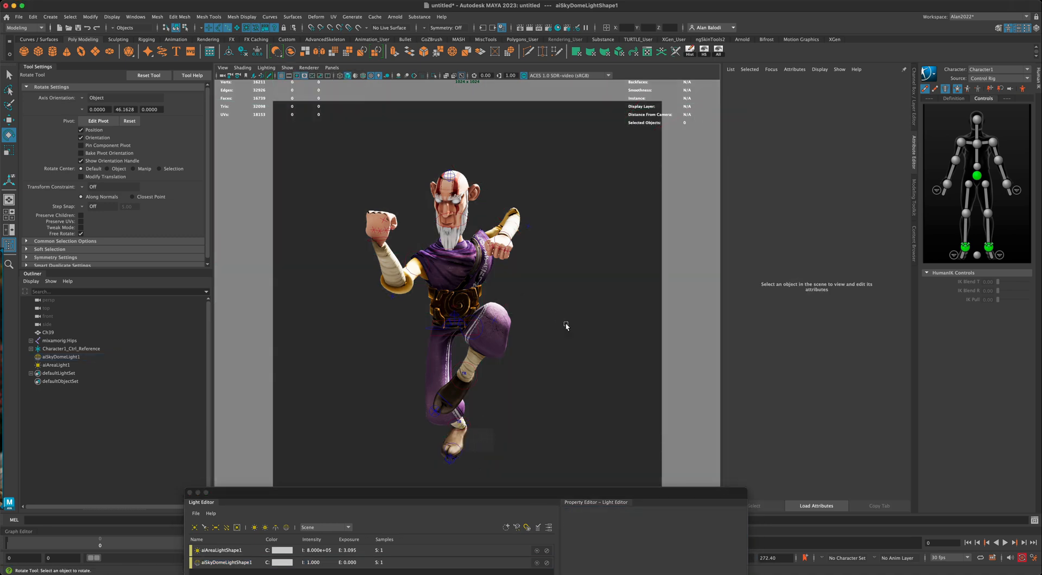
left_click(926, 90)
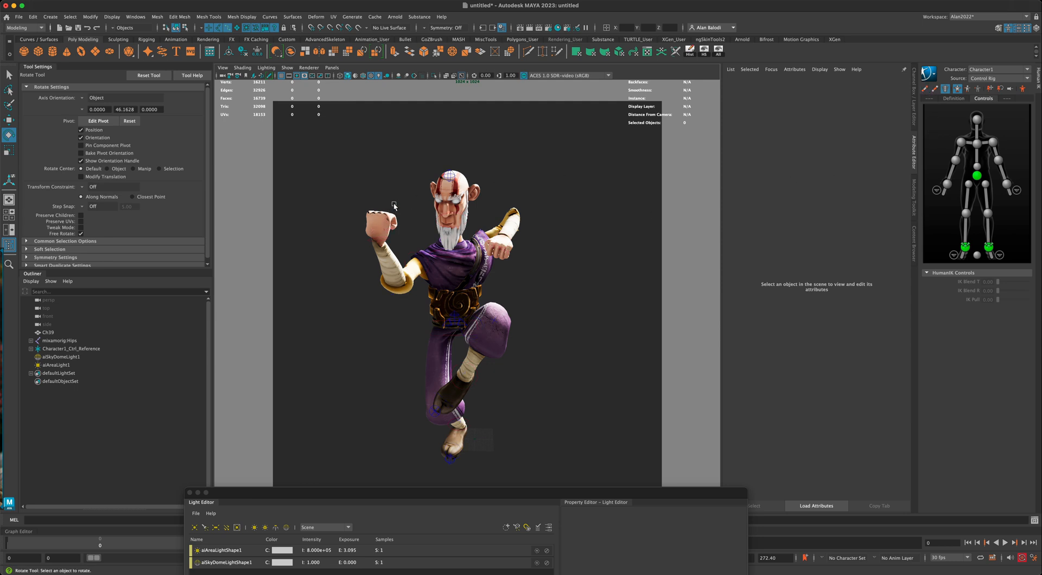
left_click(287, 67)
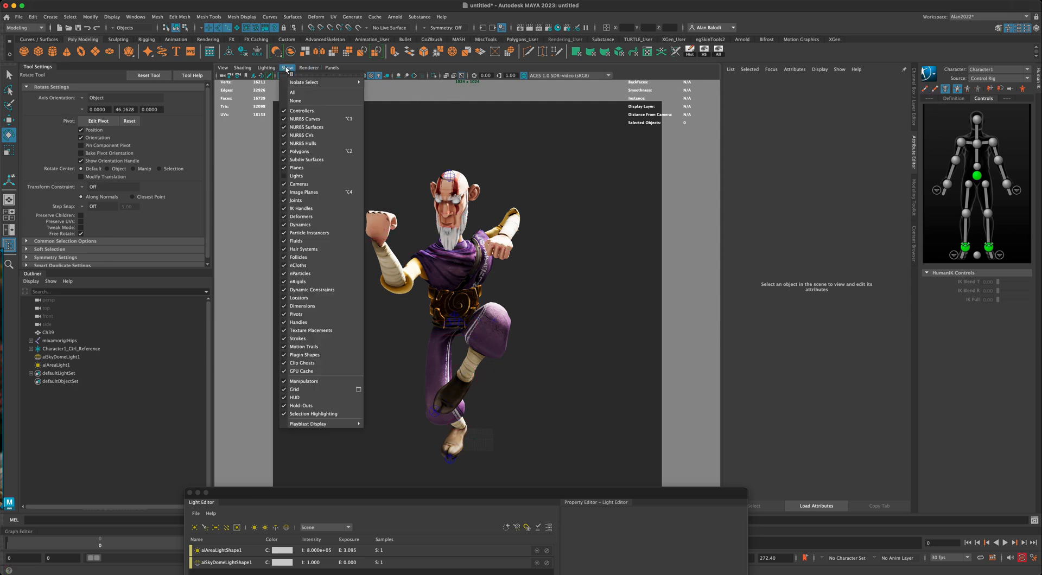
left_click(301, 200)
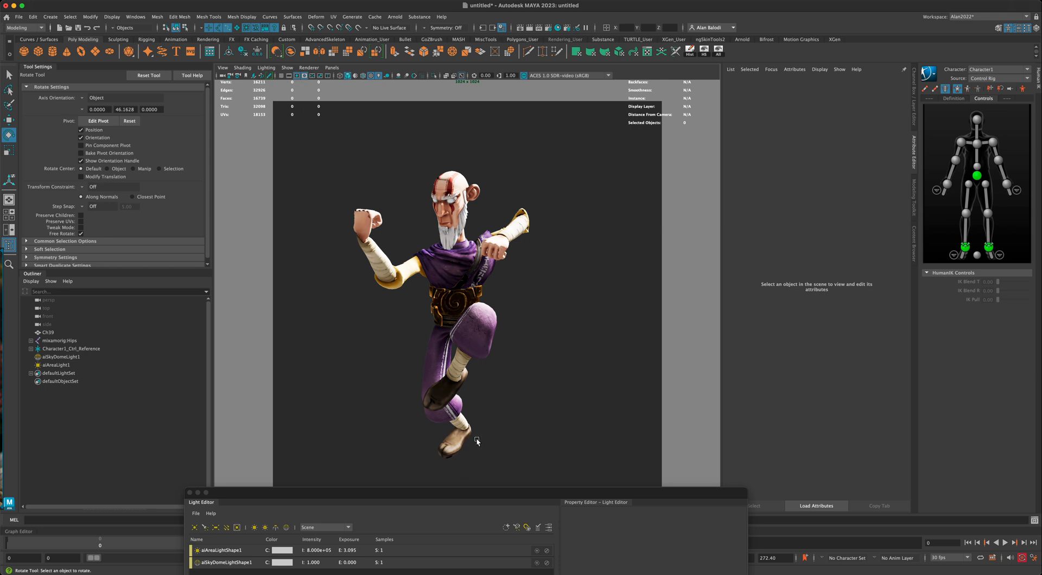
left_click(287, 67)
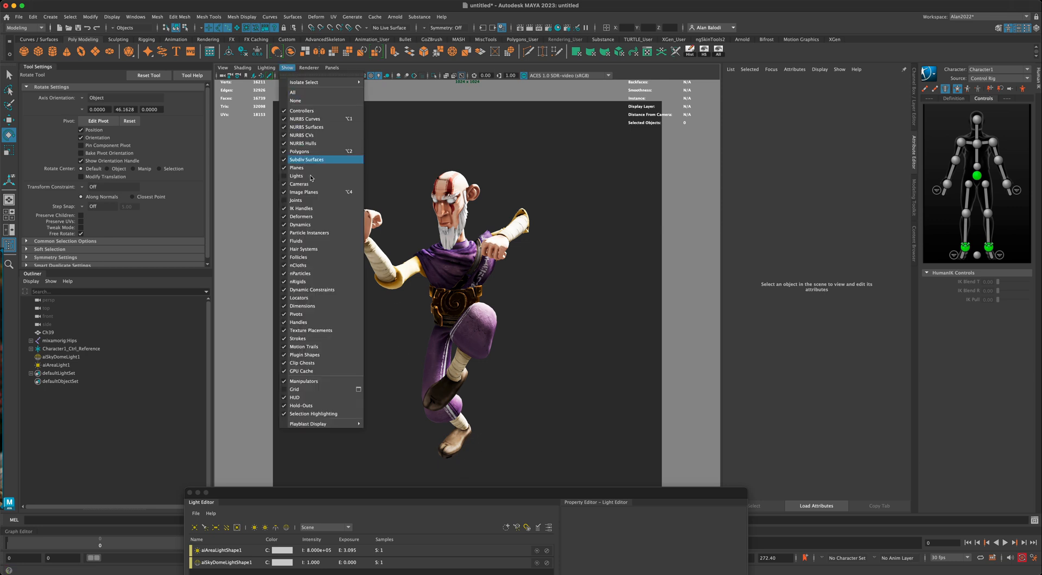
left_click(310, 298)
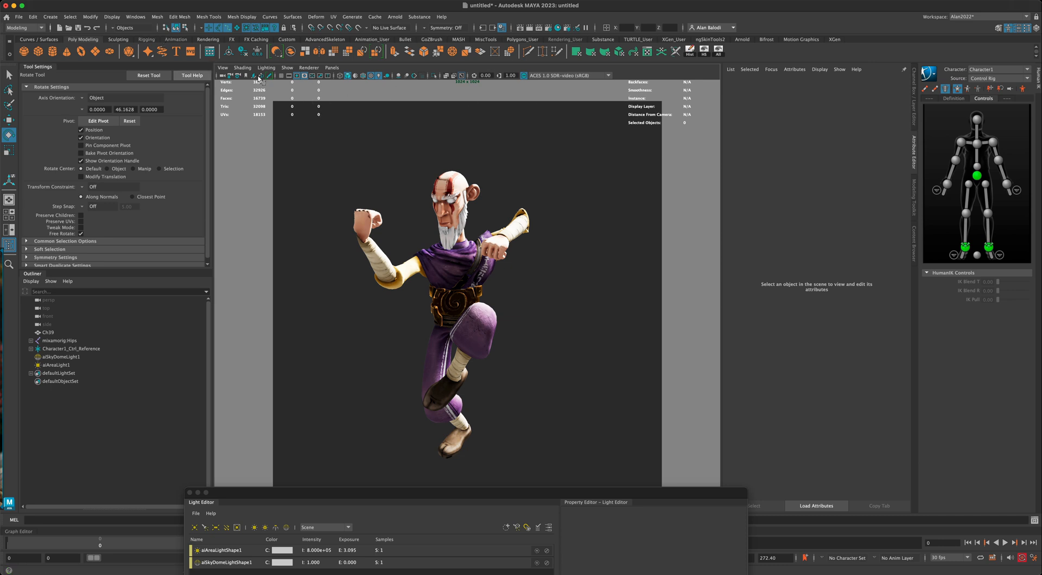
Close the Light Editor, frame the full character from the front and render the view with Arnold
scroll(489, 287, "up", 3)
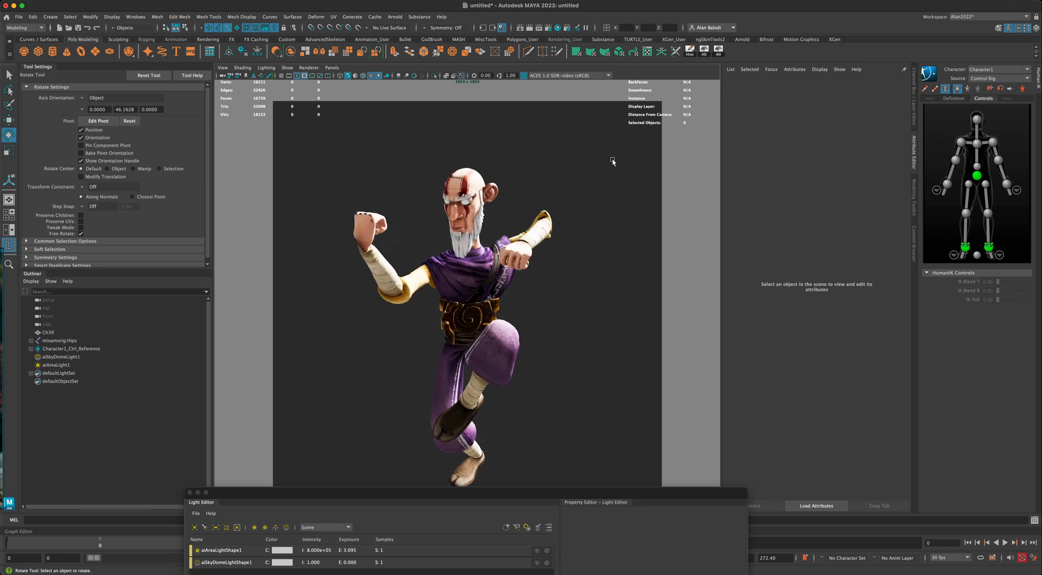
left_click(189, 493)
left_click_drag(342, 416, 516, 399, "alt")
left_click_drag(320, 465, 365, 464, "alt")
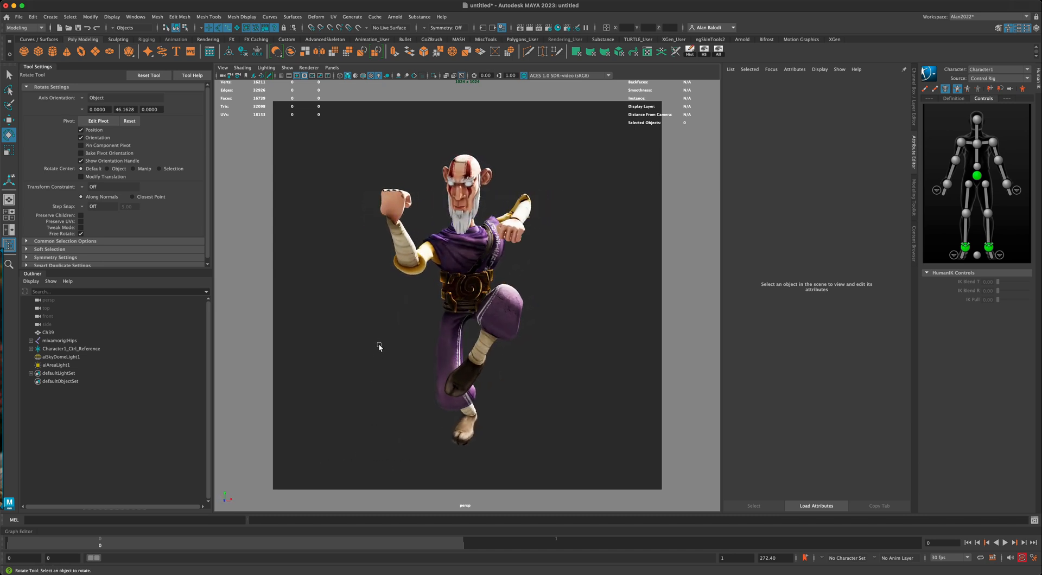
left_click(394, 17)
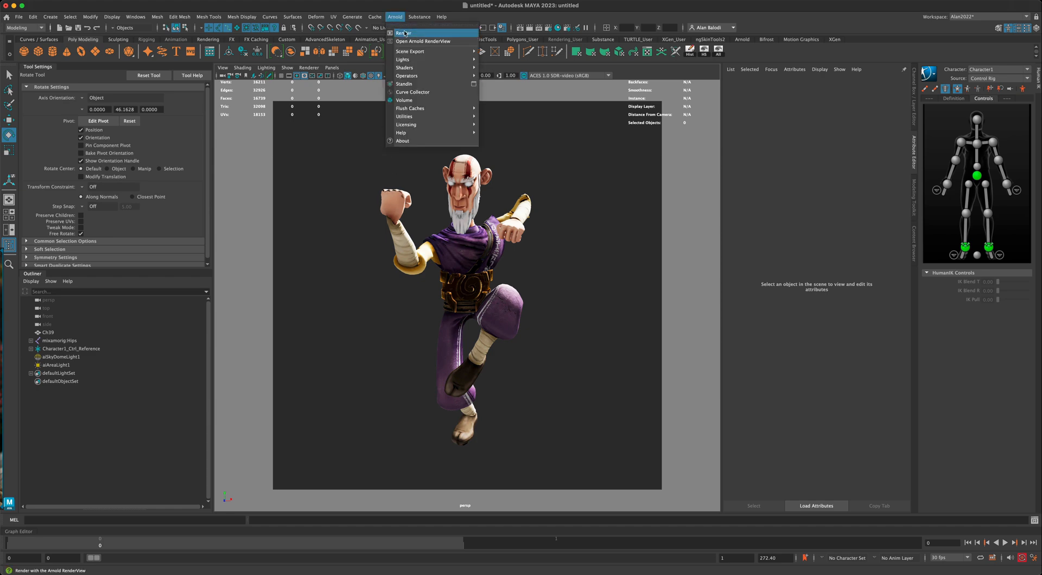
left_click(401, 26)
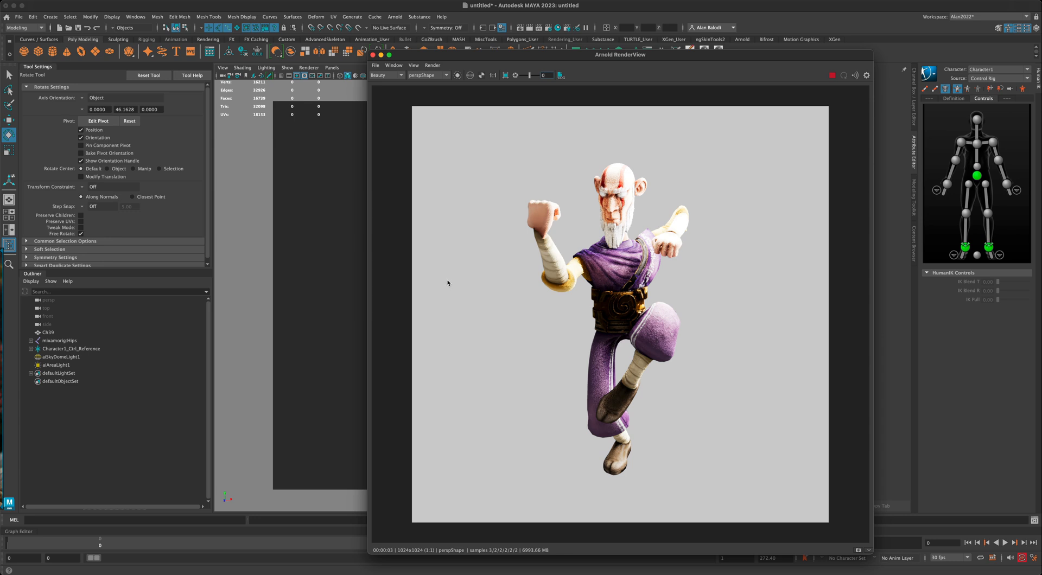
Set the skydome light's camera visibility to about 0.046 for a dark render background
left_click(57, 357)
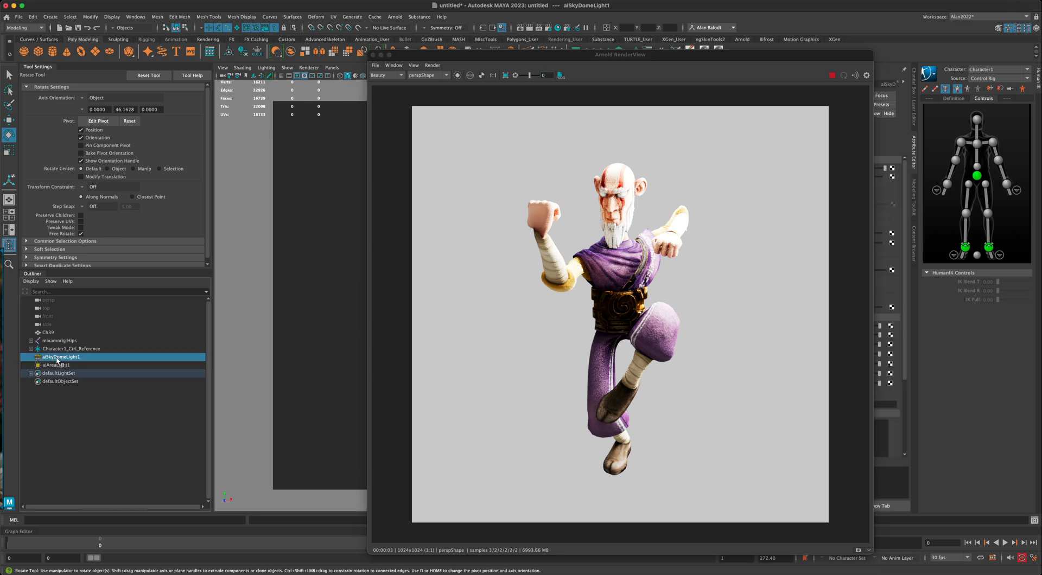
left_click_drag(804, 59, 640, 58)
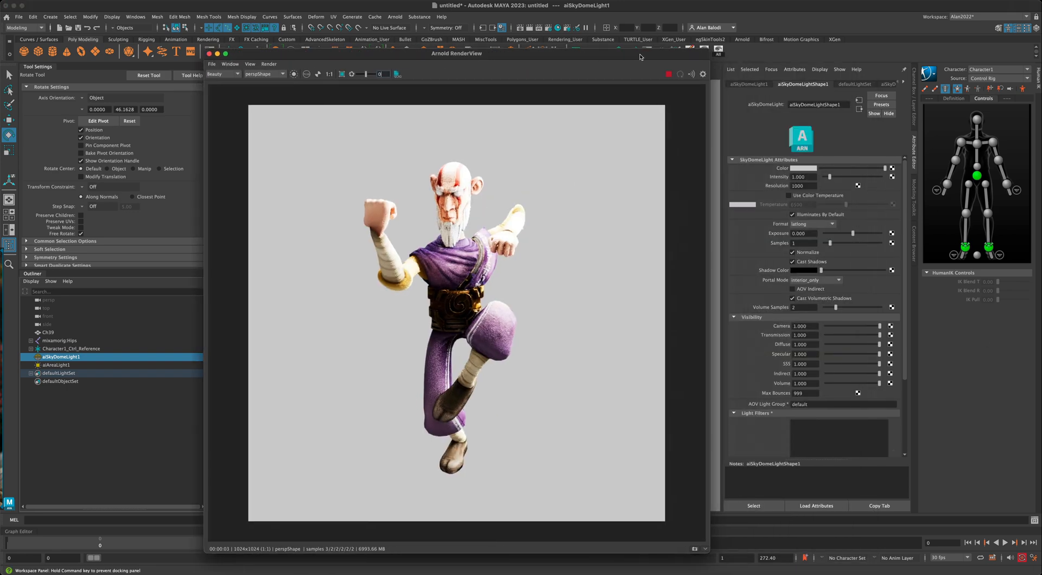
left_click_drag(880, 328, 822, 329)
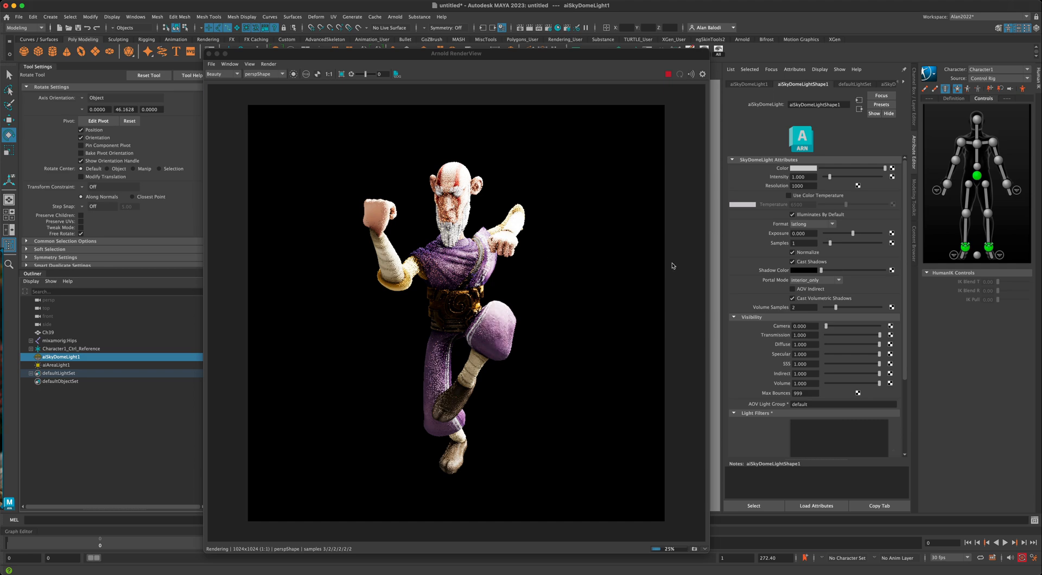
left_click_drag(826, 328, 825, 328)
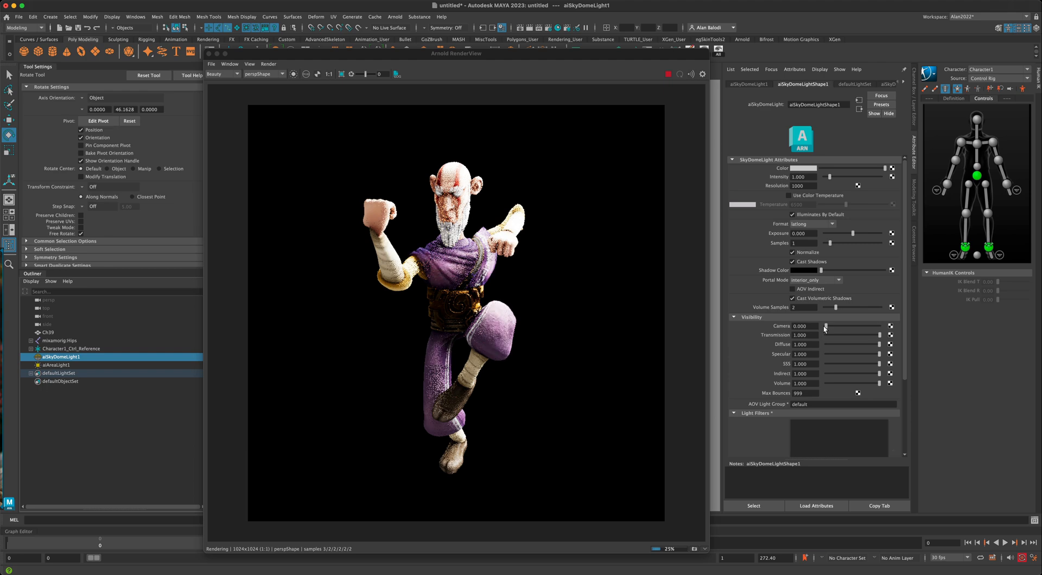
mouse_move(825, 328)
left_mouse_down()
mouse_move(896, 329)
mouse_move(816, 326)
left_mouse_up()
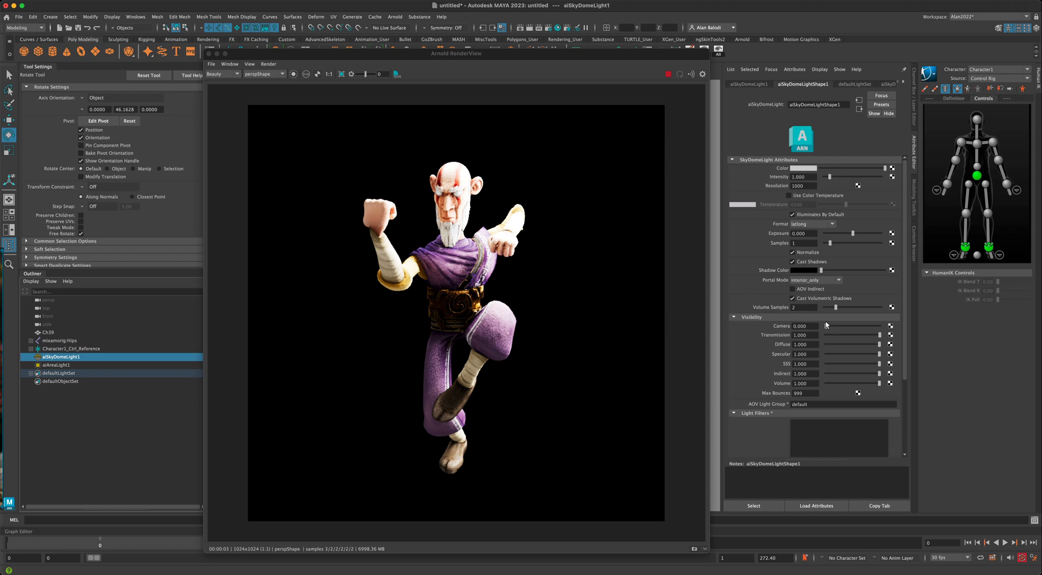
left_click_drag(827, 327, 830, 328)
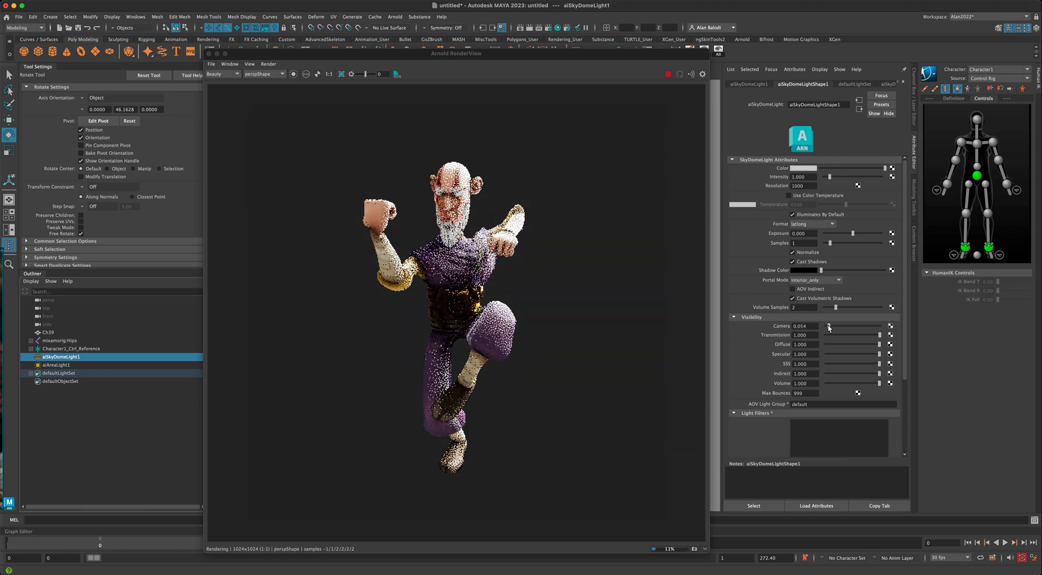
left_click_drag(829, 328, 829, 328)
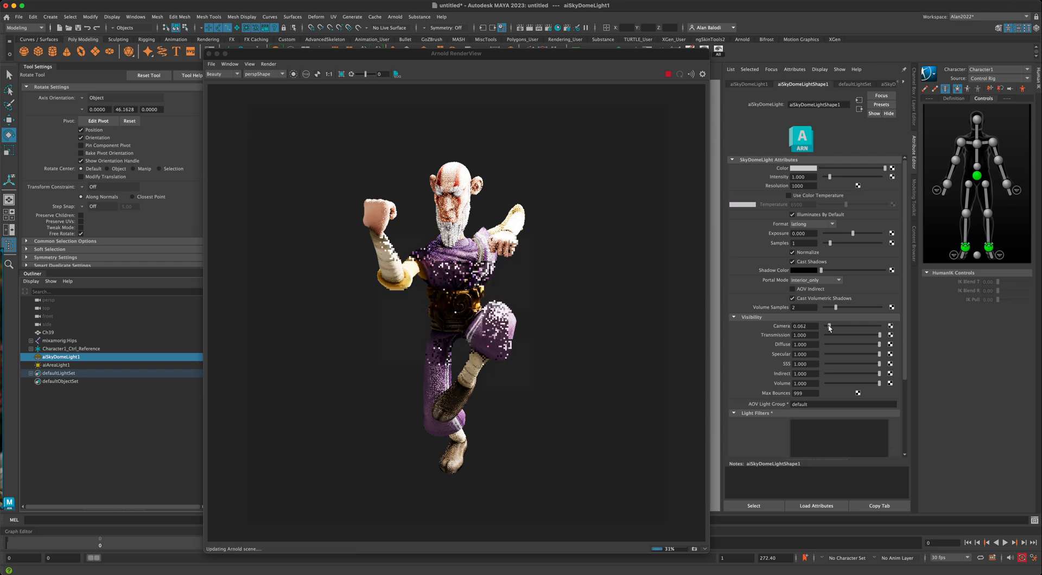
left_click_drag(828, 327, 828, 326)
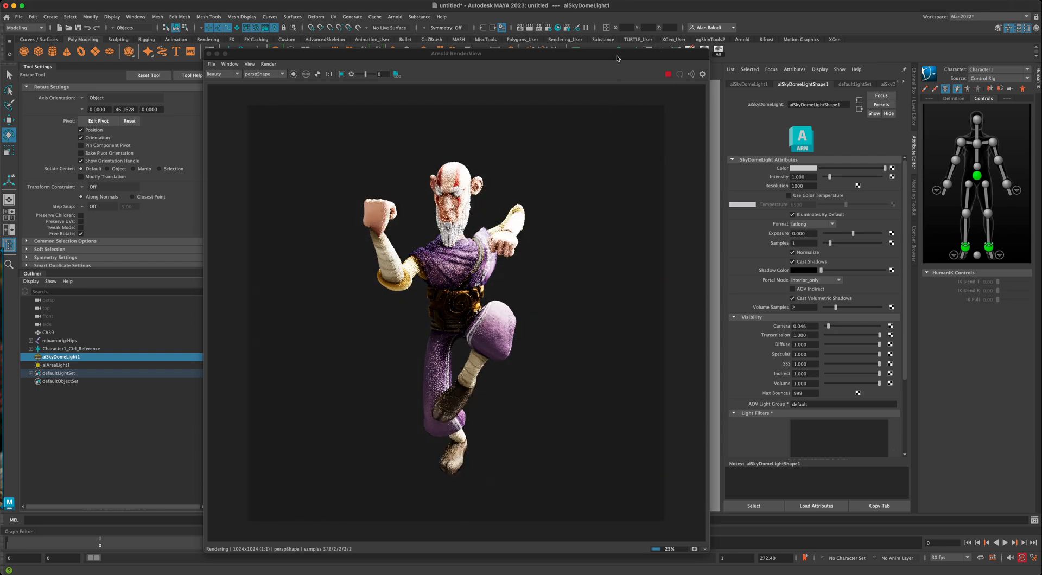
Reopen the Light Editor and lower the area light's exposure to about 0.39
left_click(576, 28)
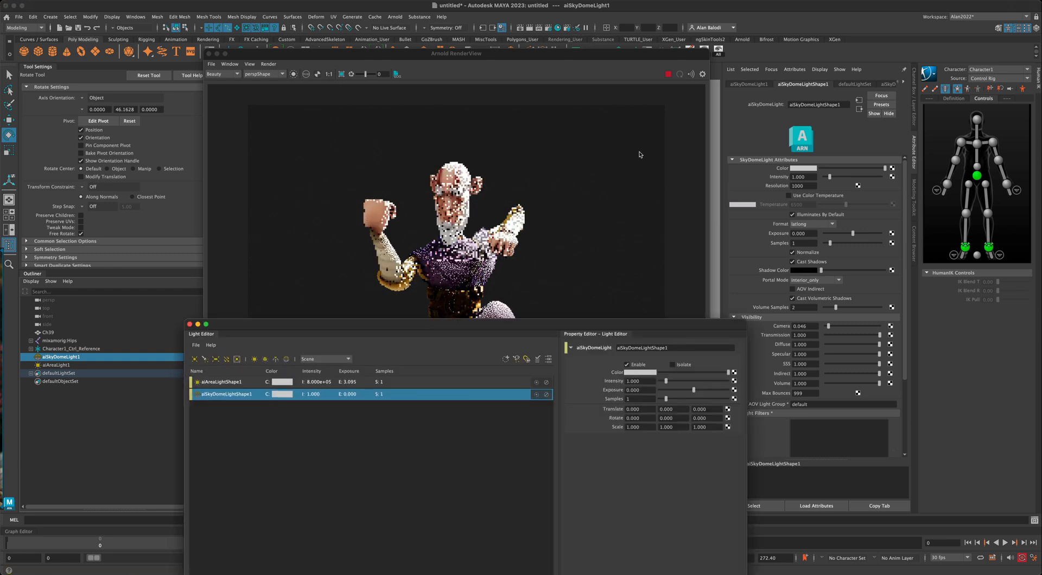
left_click(228, 382)
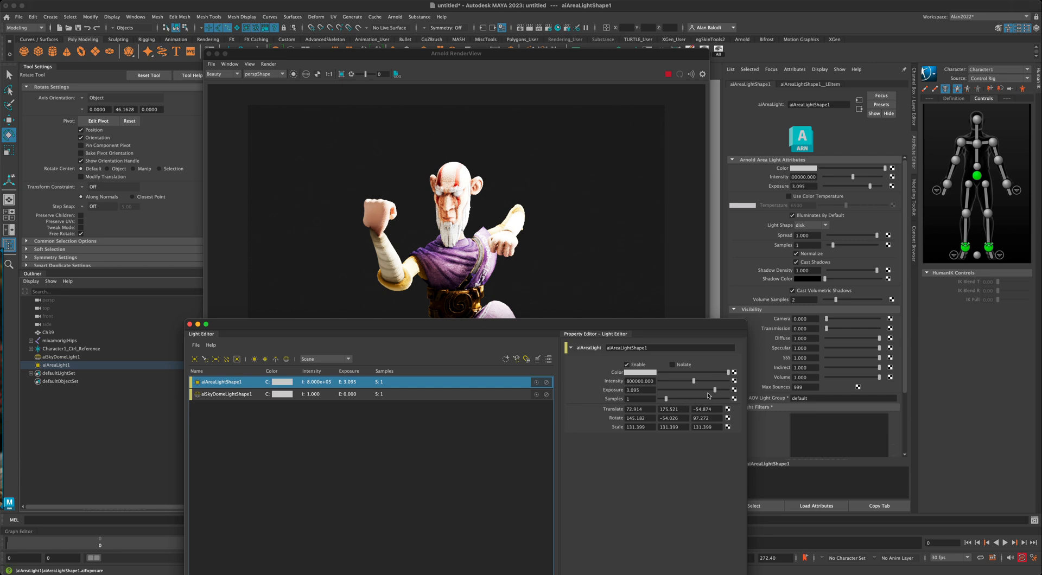
left_click_drag(714, 391, 696, 391)
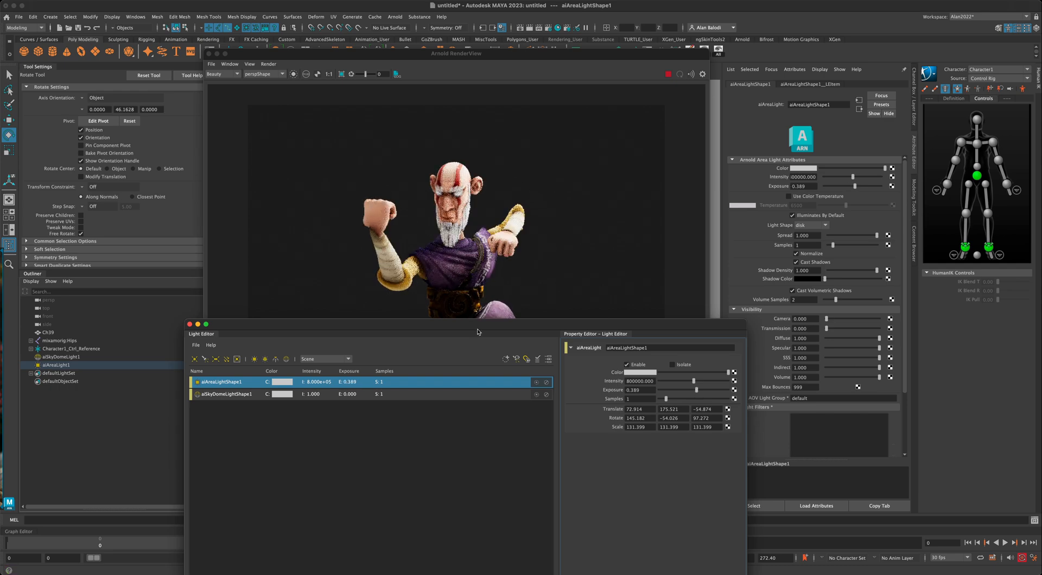
left_click_drag(426, 331, 806, 301)
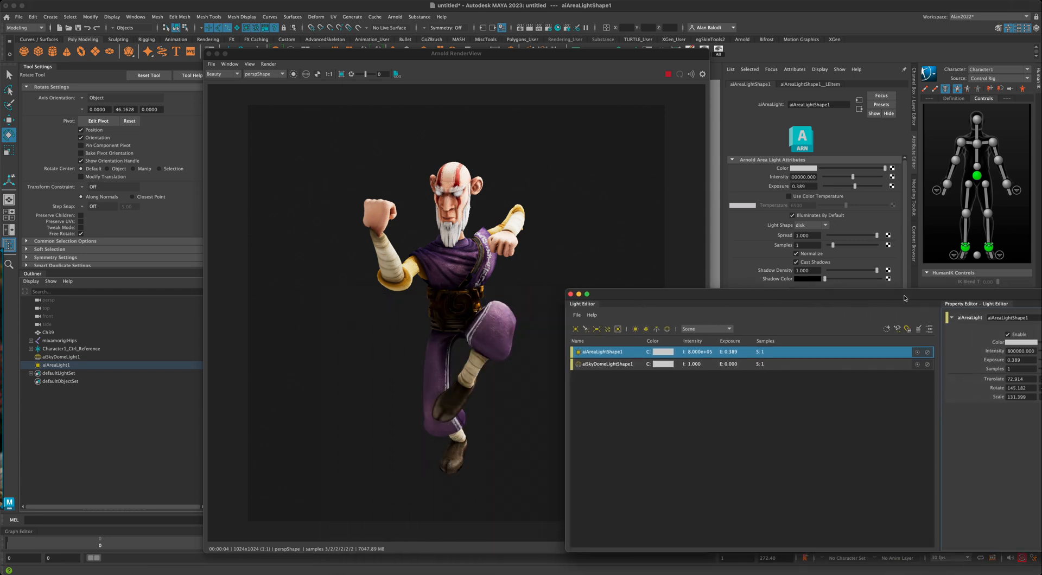
Raise the area light's exposure to about 0.57 and close the Light Editor
left_click_drag(905, 298, 768, 305)
left_click_drag(943, 369, 948, 369)
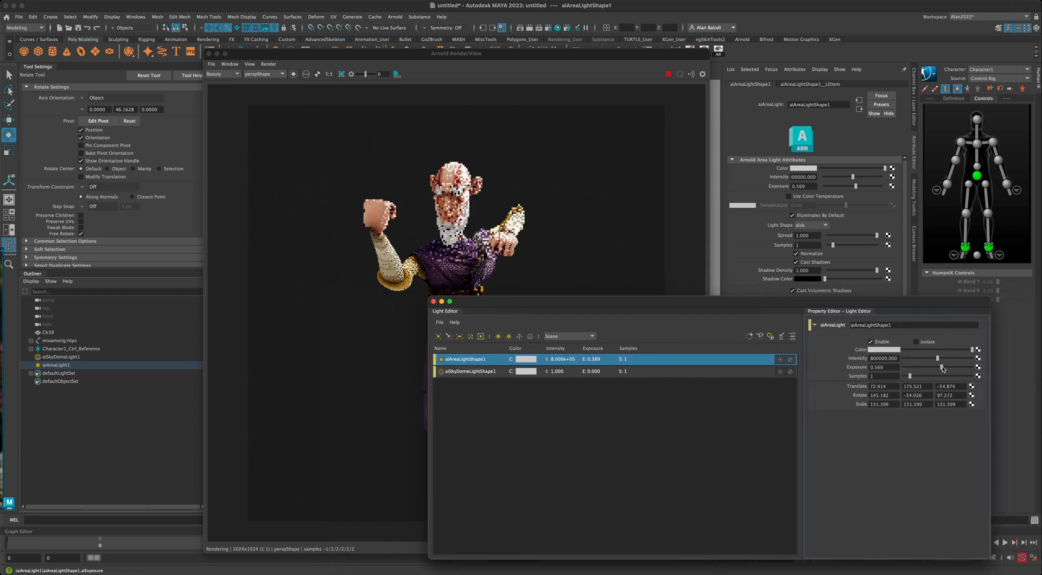
left_click(433, 302)
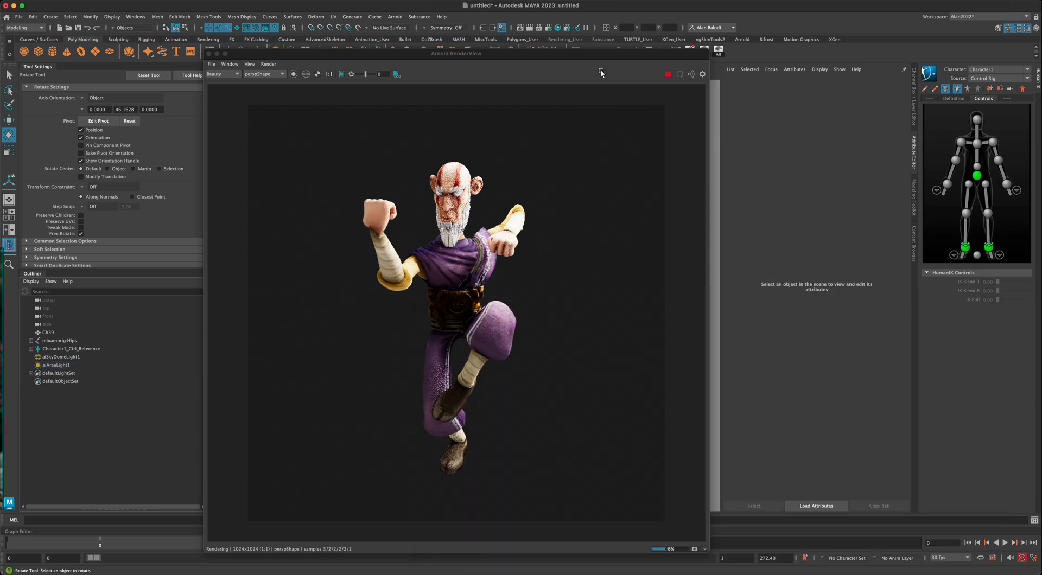
Move the render window aside and orbit the character in the live Arnold render to a three-quarter view
left_click_drag(595, 56, 447, 42)
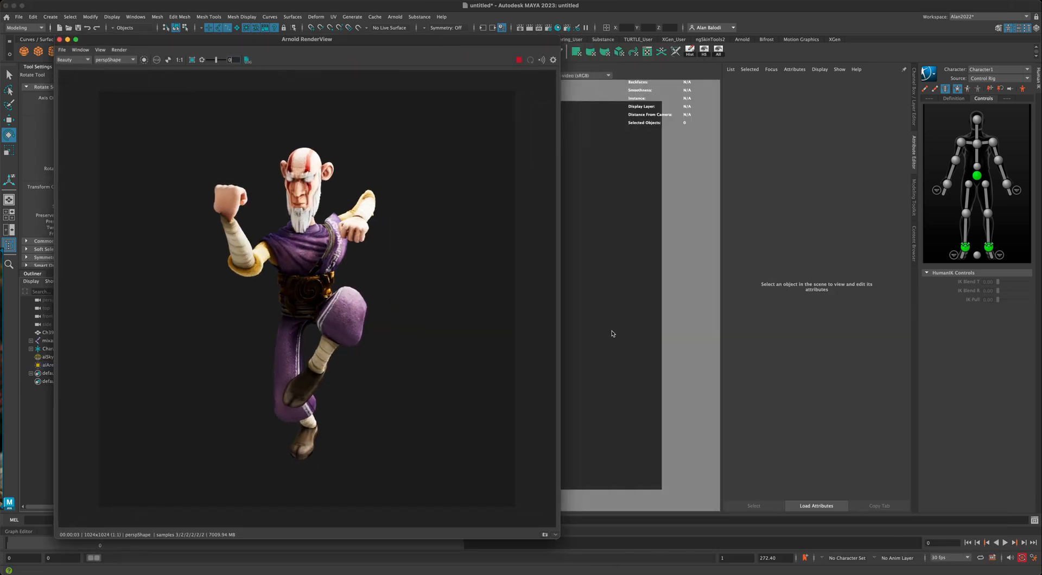
mouse_move(603, 346)
left_mouse_down("alt")
mouse_move(632, 346)
mouse_move(575, 348)
mouse_move(609, 344)
left_mouse_up("alt")
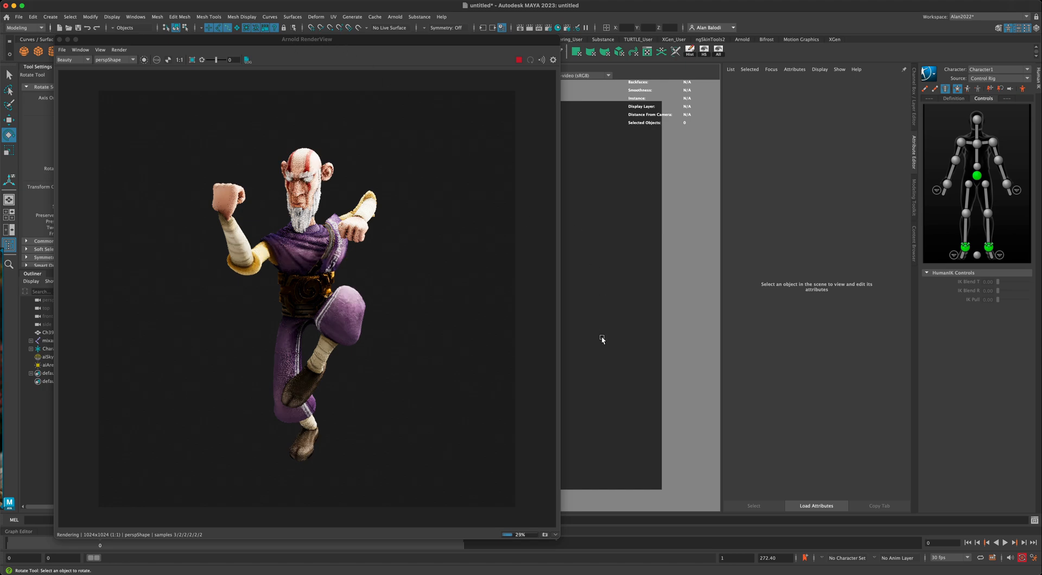
left_click_drag(603, 340, 650, 344, "alt")
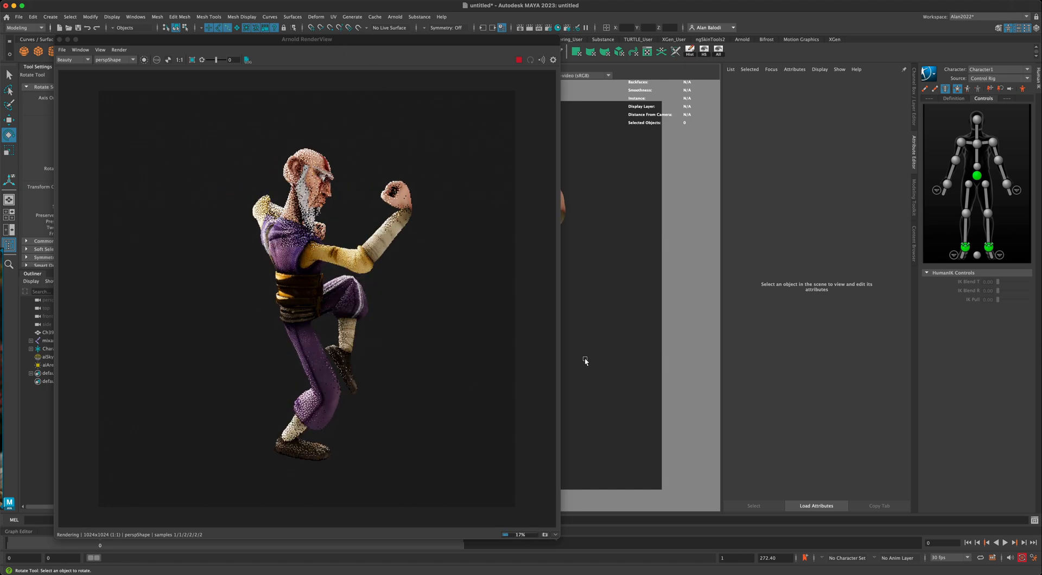
left_click_drag(584, 361, 618, 374, "alt")
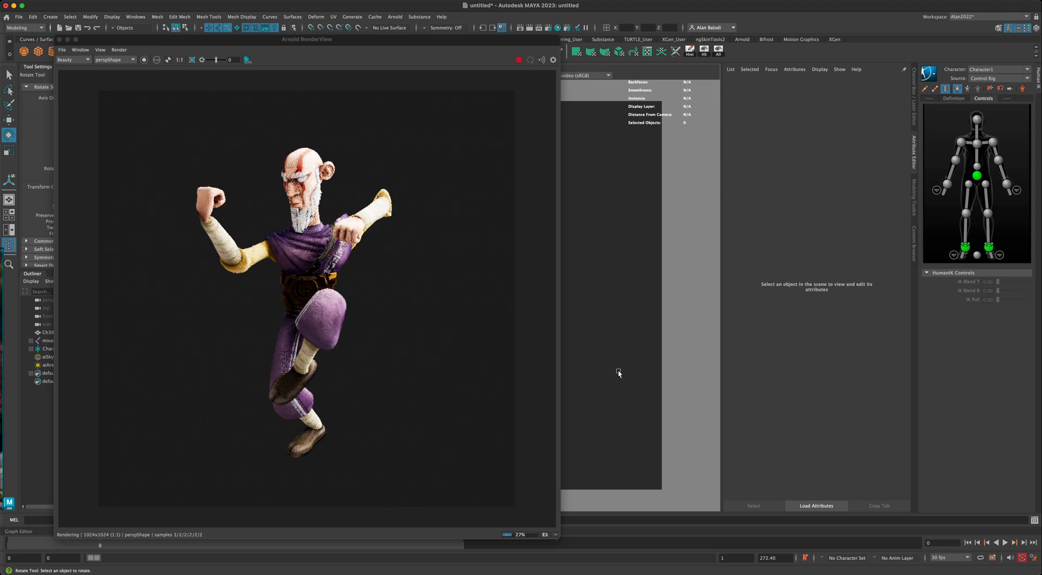
mouse_move(619, 372)
left_mouse_down("alt")
mouse_move(620, 361)
mouse_move(635, 365)
mouse_move(623, 365)
left_mouse_up("alt")
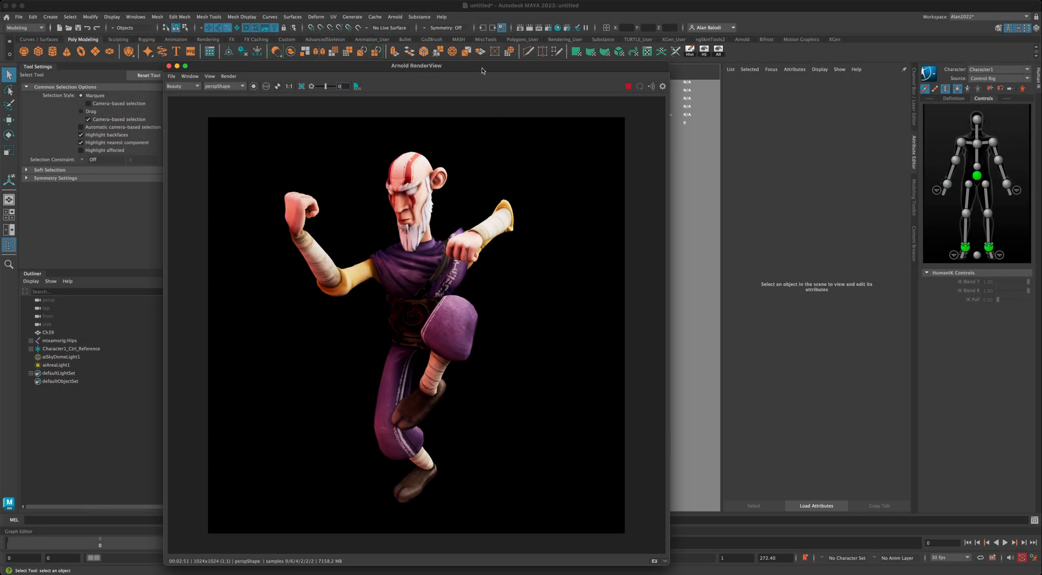
Move the finished Arnold render off the outliner and close the render window
left_click_drag(482, 70, 575, 53)
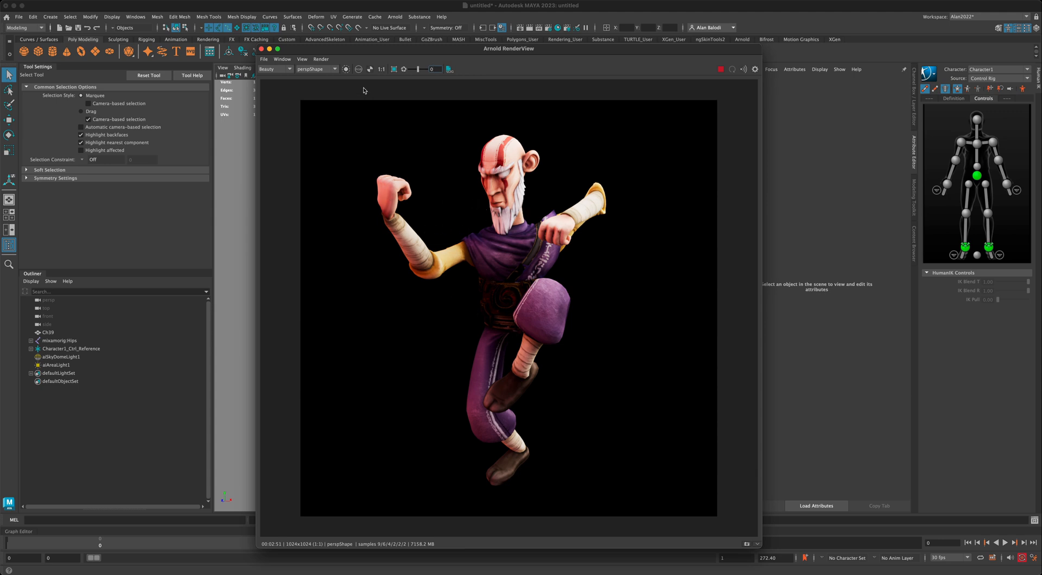
left_click_drag(292, 51, 294, 44)
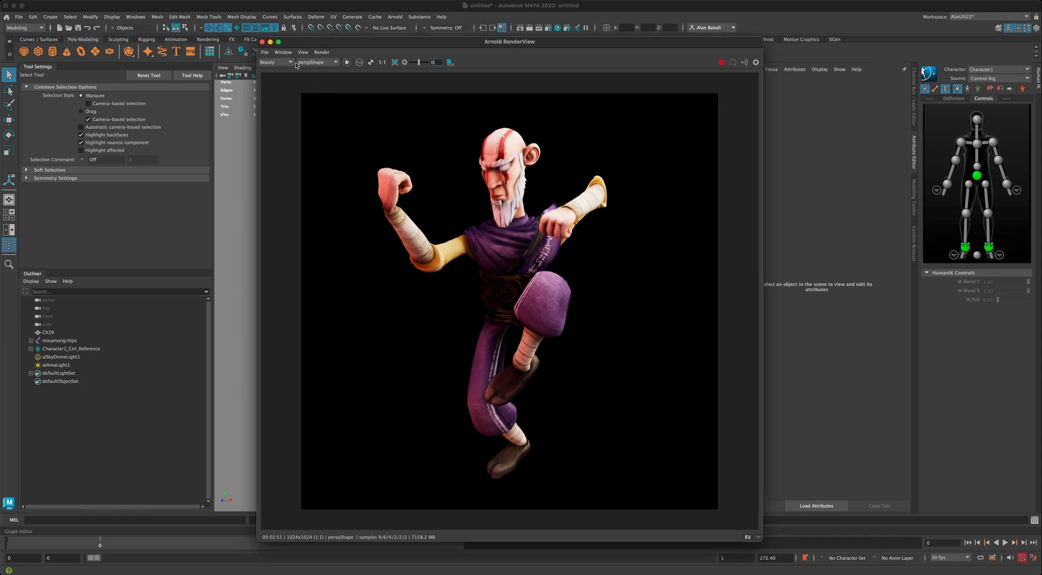
left_click_drag(299, 42, 306, 38)
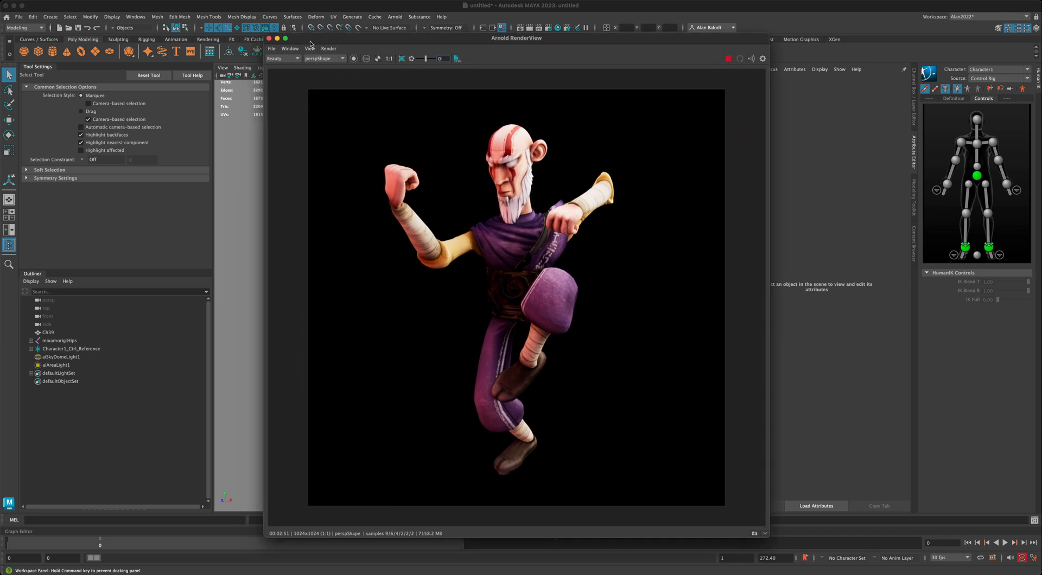
left_click(269, 39)
Examine the image file name of the HDR texture connected to the skydome light's color, then deselect everything
left_click(76, 349)
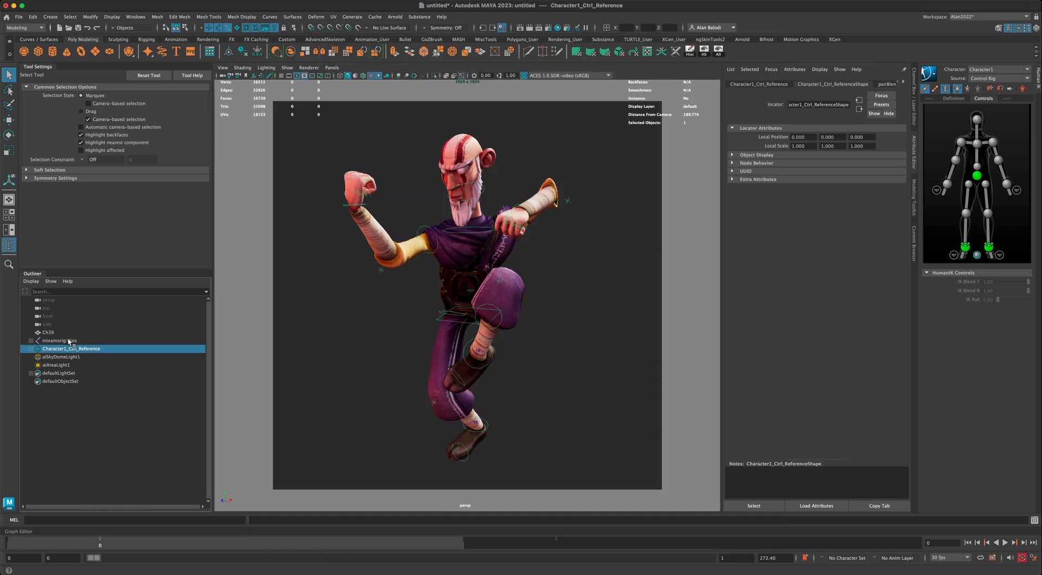
left_click(59, 357)
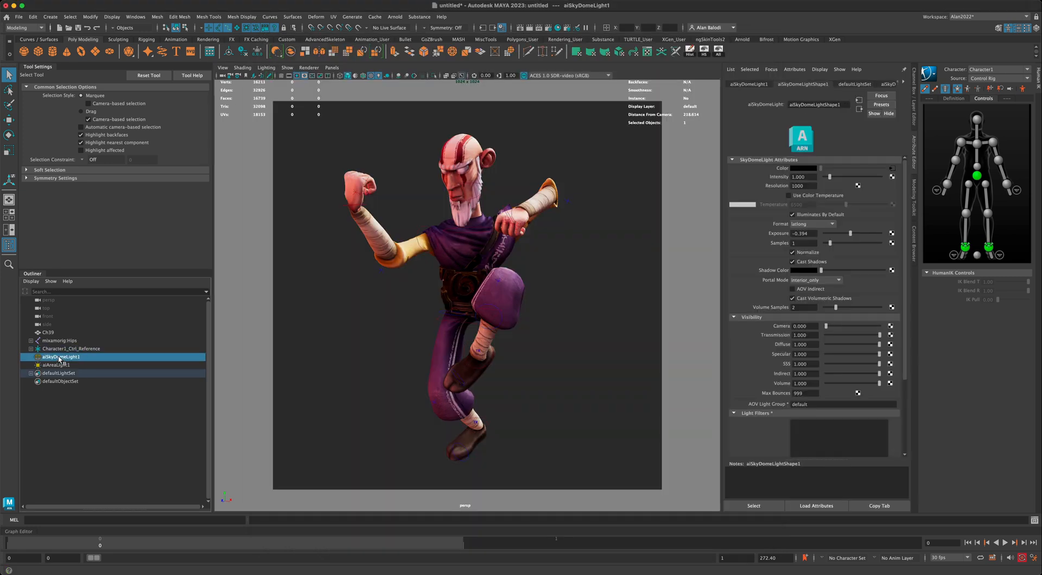
left_click(893, 169)
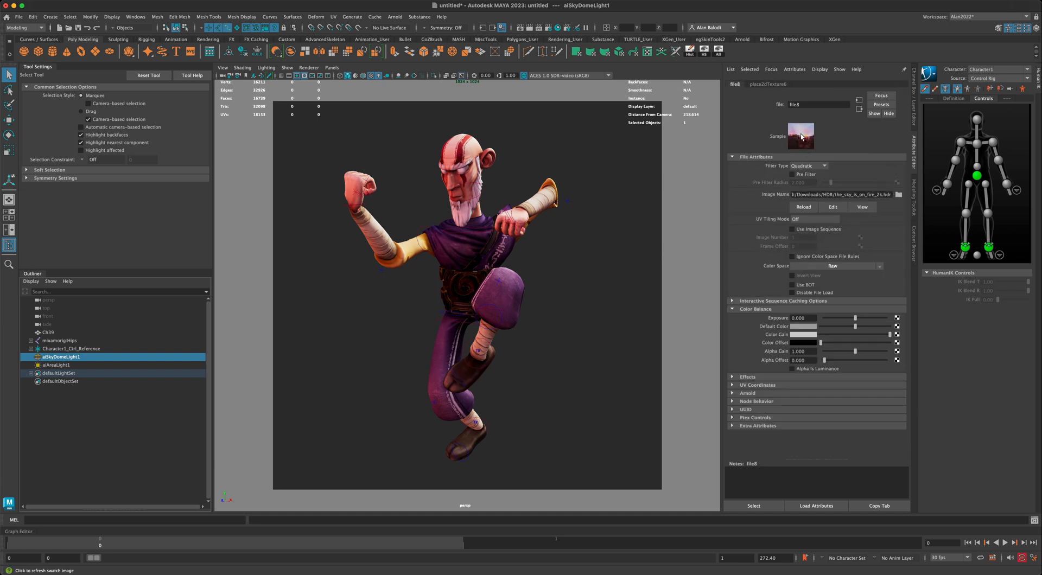
left_click_drag(823, 193, 915, 194)
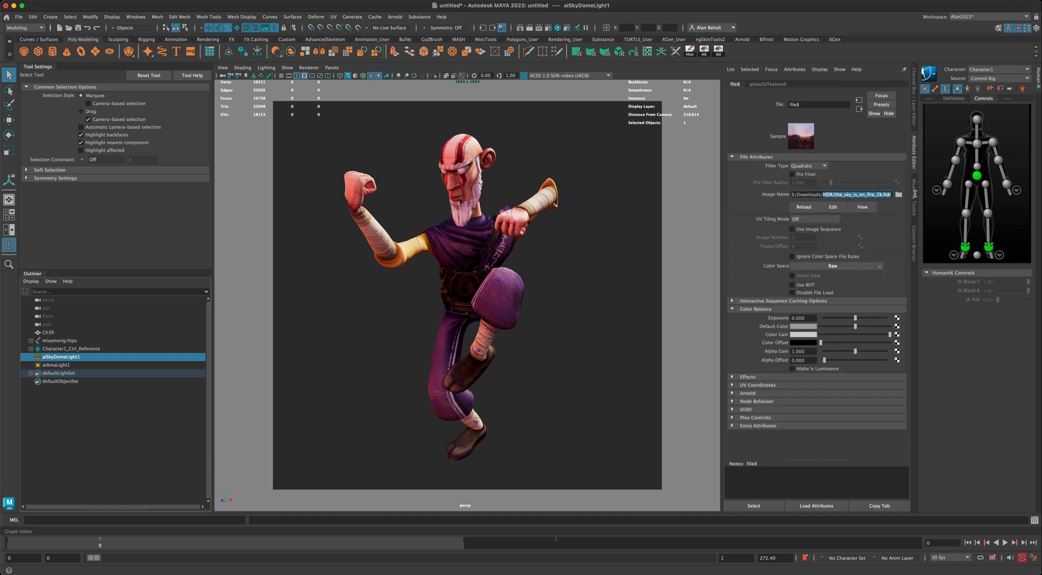
left_click(813, 194)
left_click_drag(806, 194, 925, 195)
left_click(552, 292)
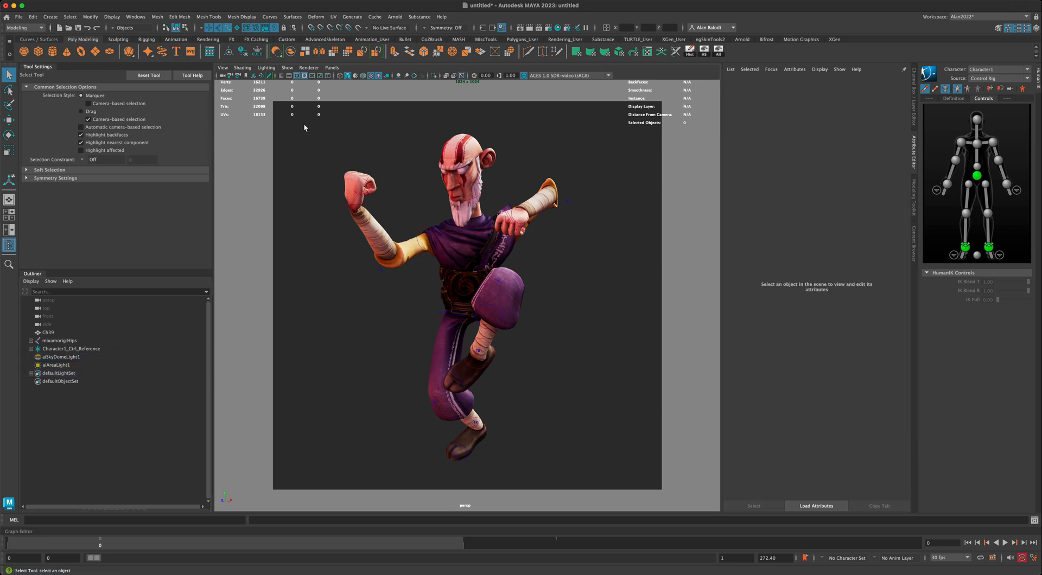
Set the playback end and the animation end time to 24 and stay at frame 0
left_click_drag(304, 123, 600, 473)
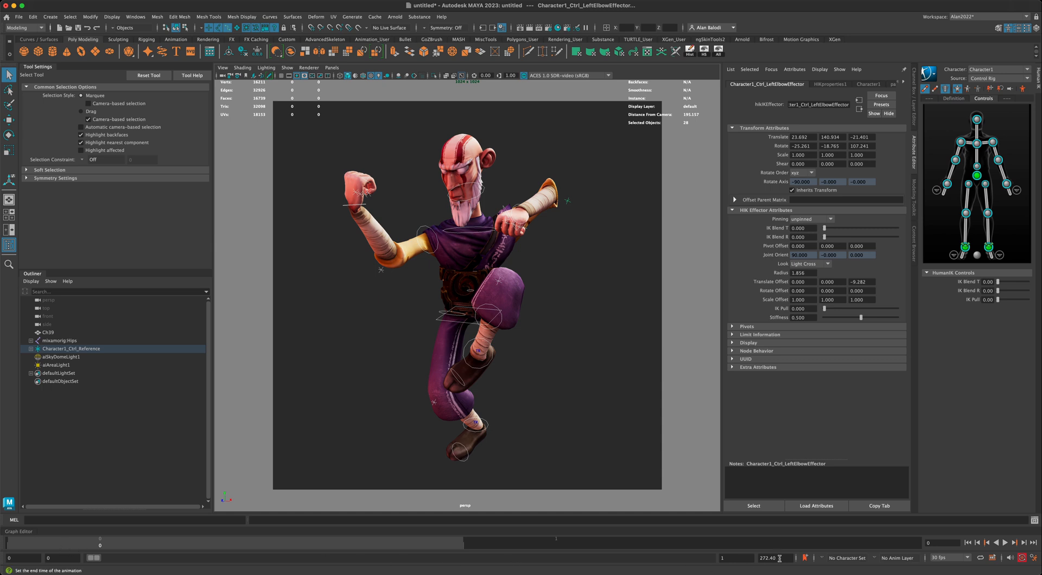
left_click(727, 558)
type("24")
key("Return")
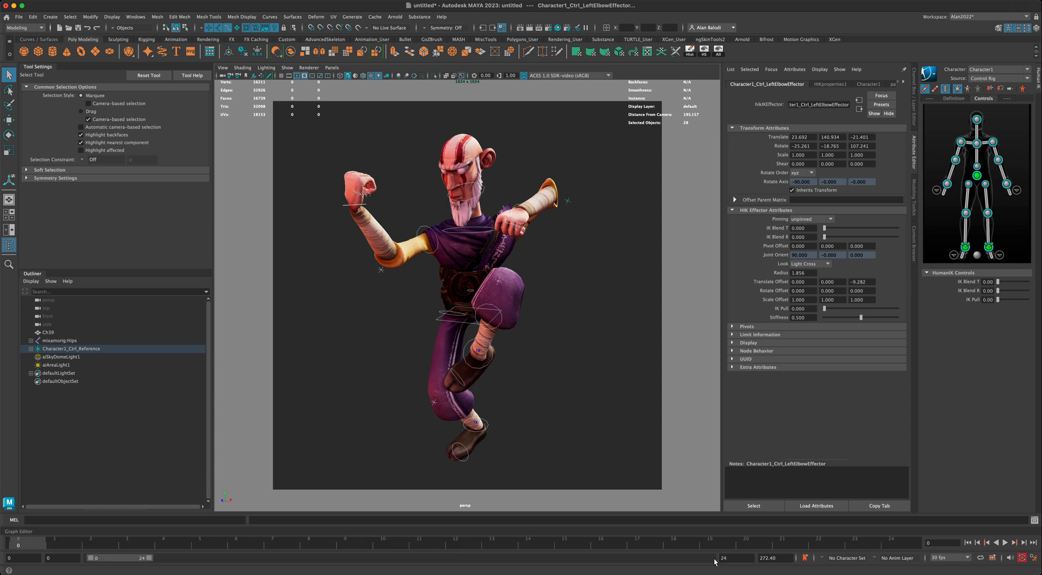
left_click(754, 558)
type("24")
key("Return")
mouse_move(39, 542)
left_mouse_down()
mouse_move(140, 549)
mouse_move(27, 552)
left_mouse_up()
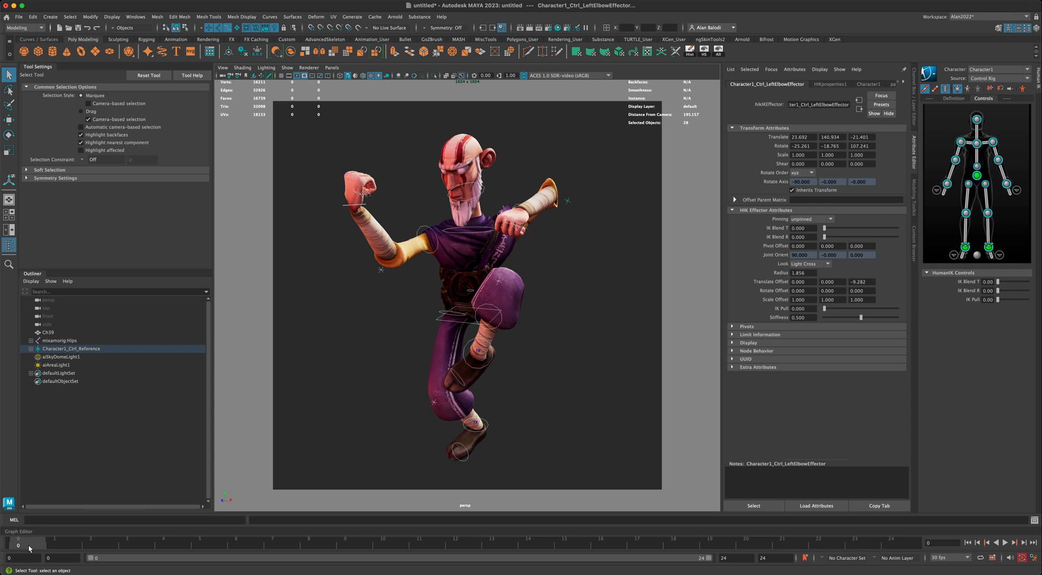
Select all control rig effectors and key the fighting pose at frame 0
left_click_drag(320, 126, 597, 471)
key("s")
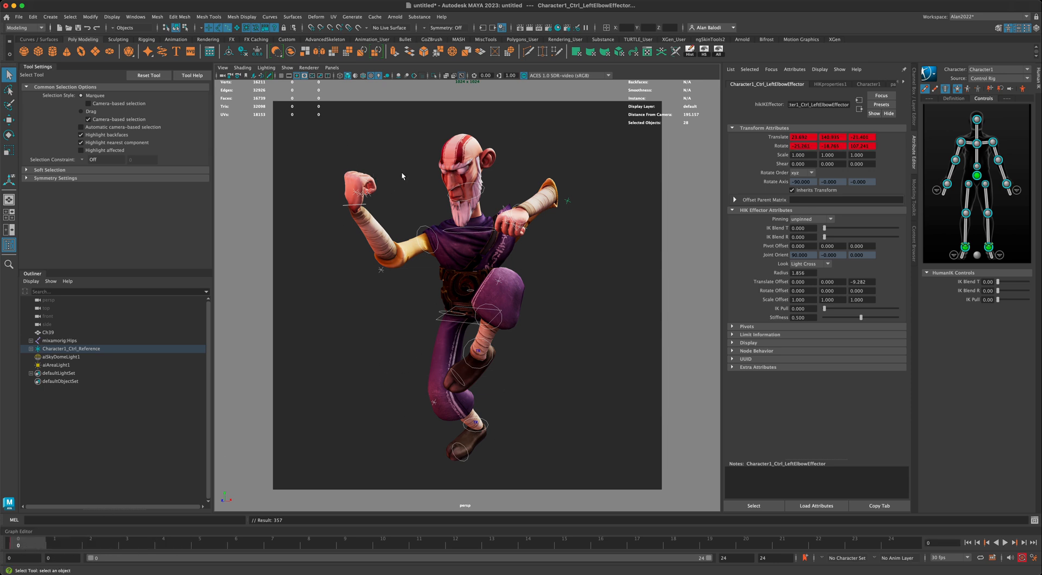
left_click_drag(402, 176, 557, 292, "alt")
left_click_drag(31, 542, 30, 546)
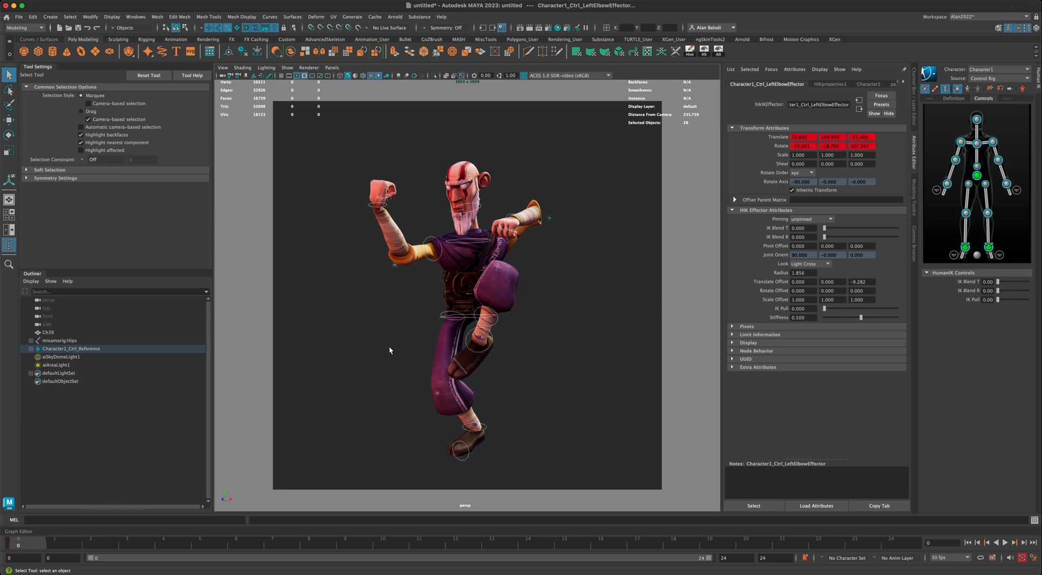
Key the same fighting pose on all selected rig effectors at frame 1
left_click_drag(406, 273, 393, 272, "alt")
left_click_drag(344, 151, 348, 144, "alt")
left_click_drag(519, 271, 529, 270, "alt")
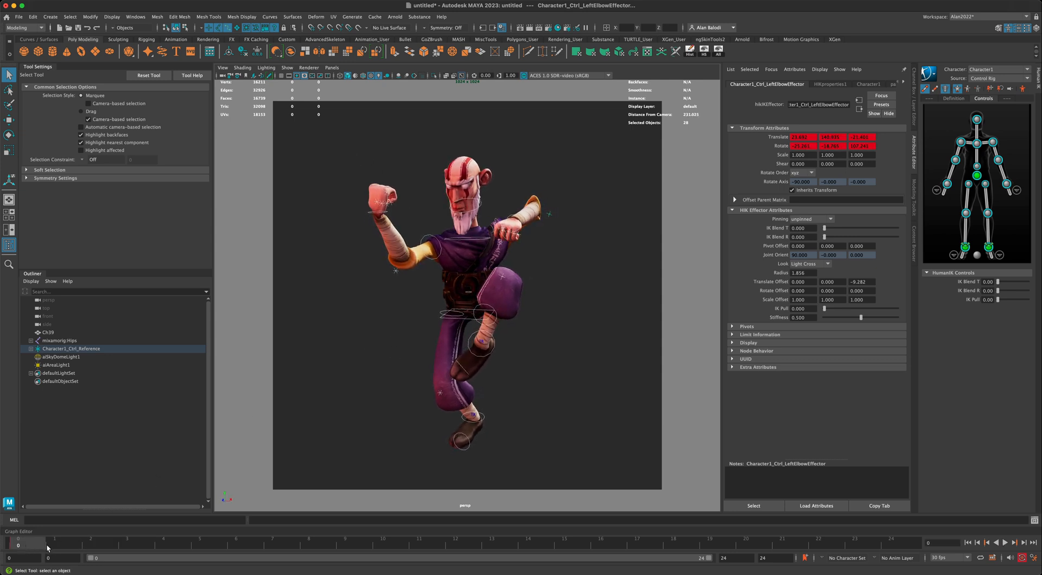
left_click_drag(40, 543, 61, 543)
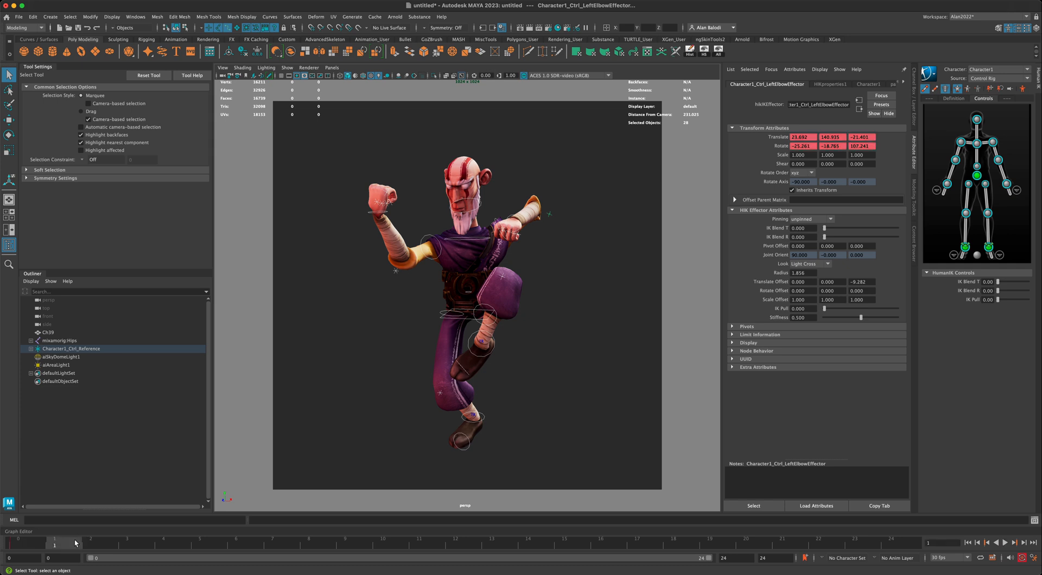
key("s")
Put the selected control rig into its T-shaped stance pose at frame 1
left_click_drag(415, 449, 383, 452, "alt")
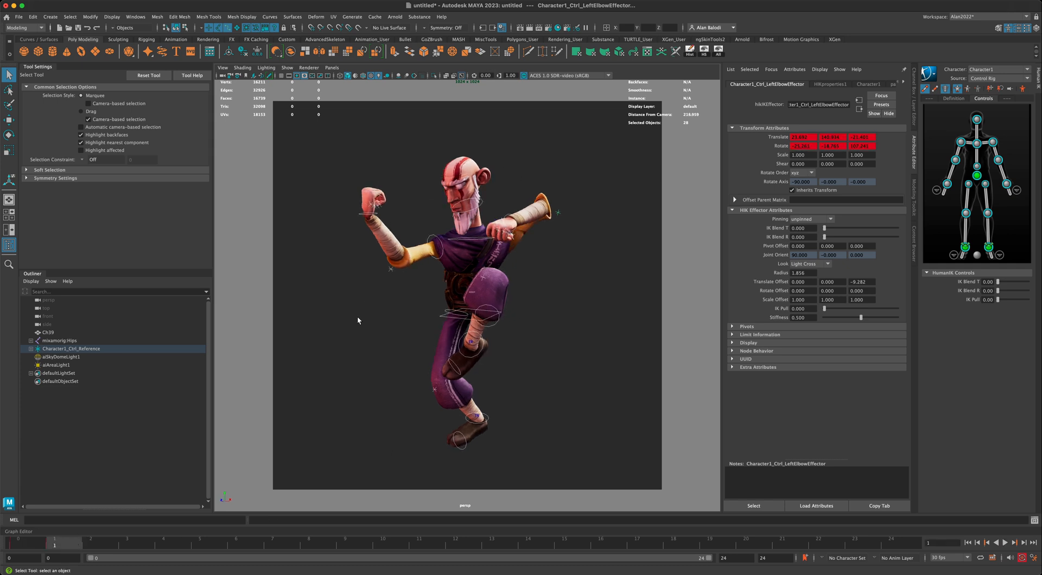
left_click_drag(357, 320, 360, 328, "alt")
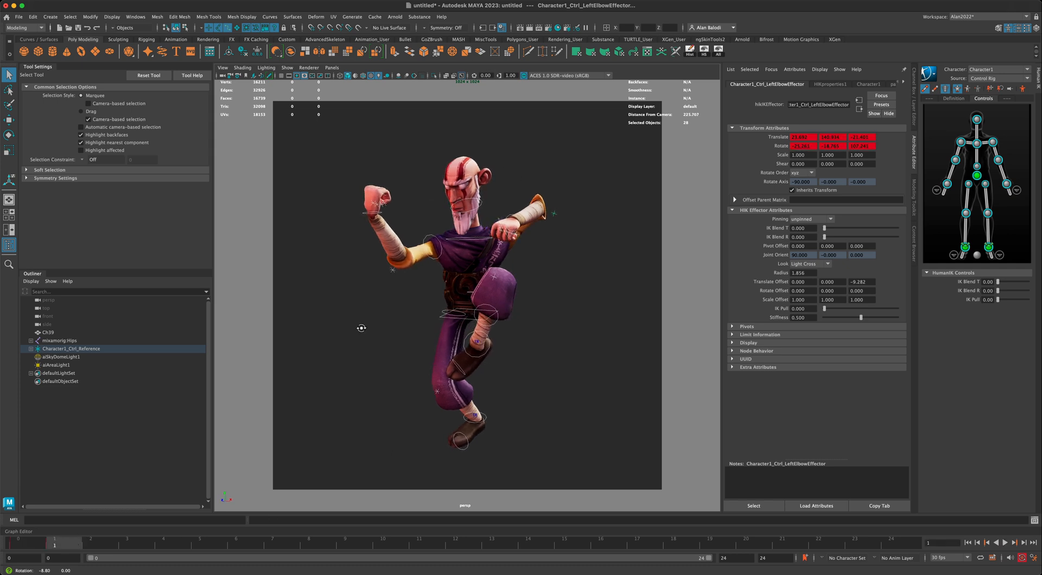
left_click(1022, 90)
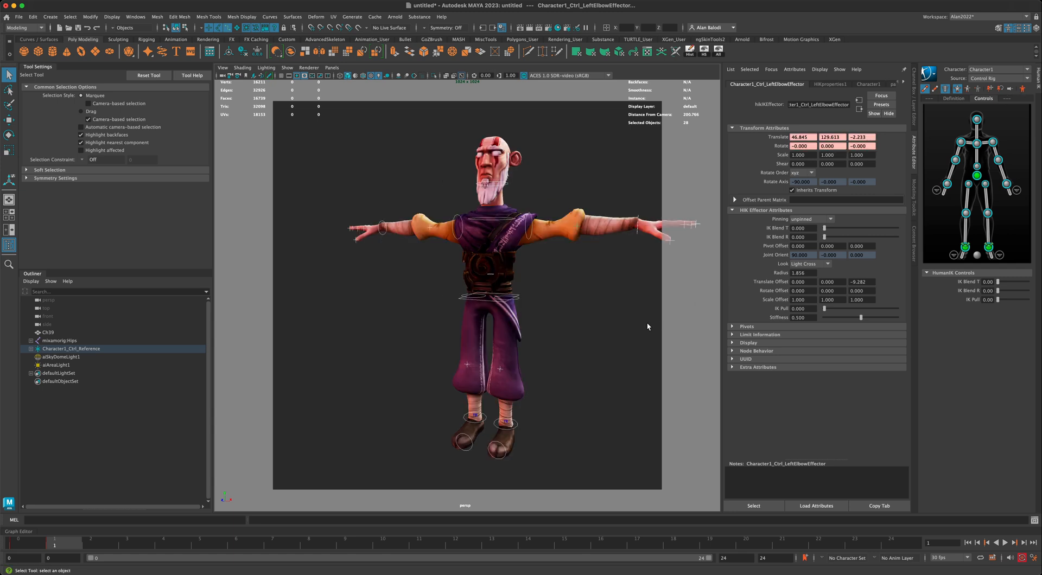
left_click_drag(649, 323, 571, 321, "alt")
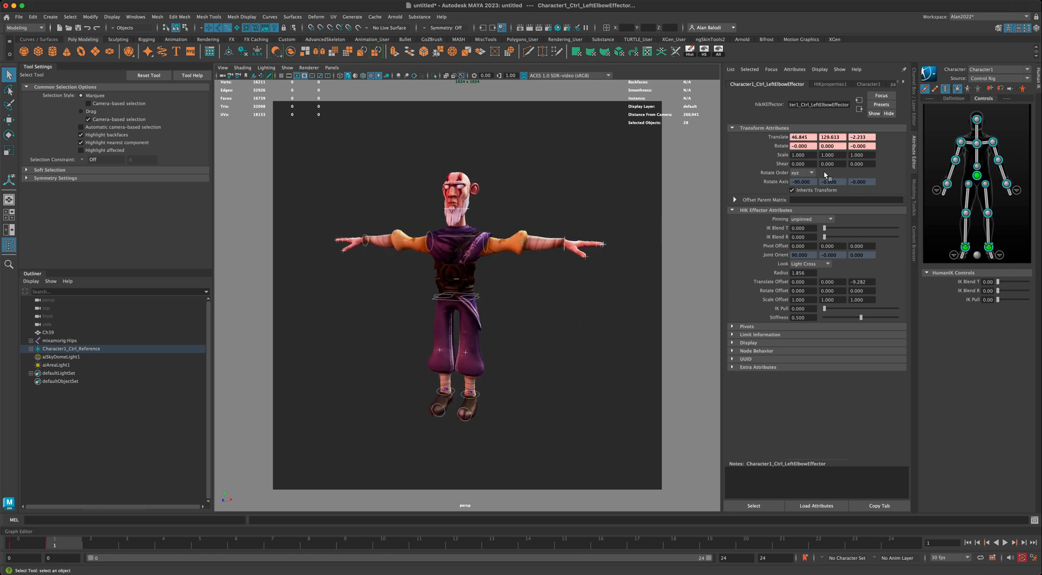
Try Stance as the HumanIK character source, go to frame 0, and set the source back to Control Rig
left_click(990, 79)
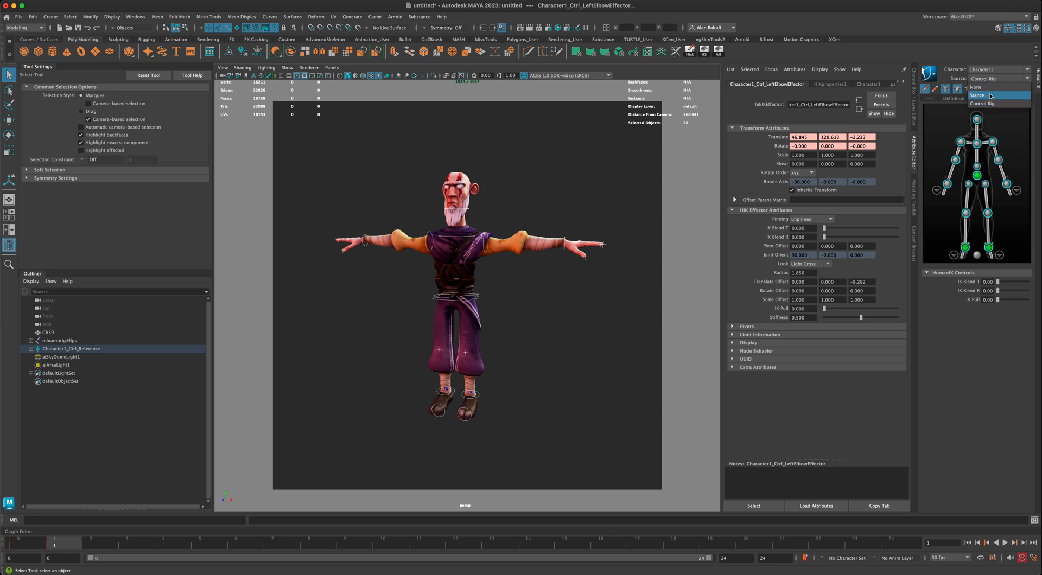
left_click(977, 95)
left_click_drag(637, 289, 621, 302, "alt")
left_click_drag(59, 545, 34, 545)
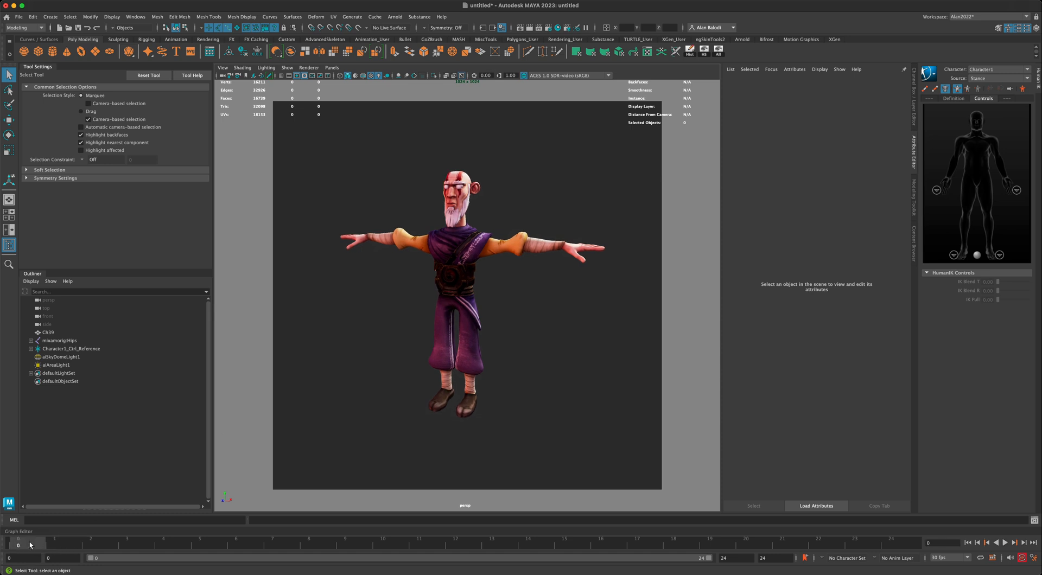
left_click_drag(419, 323, 413, 325, "alt")
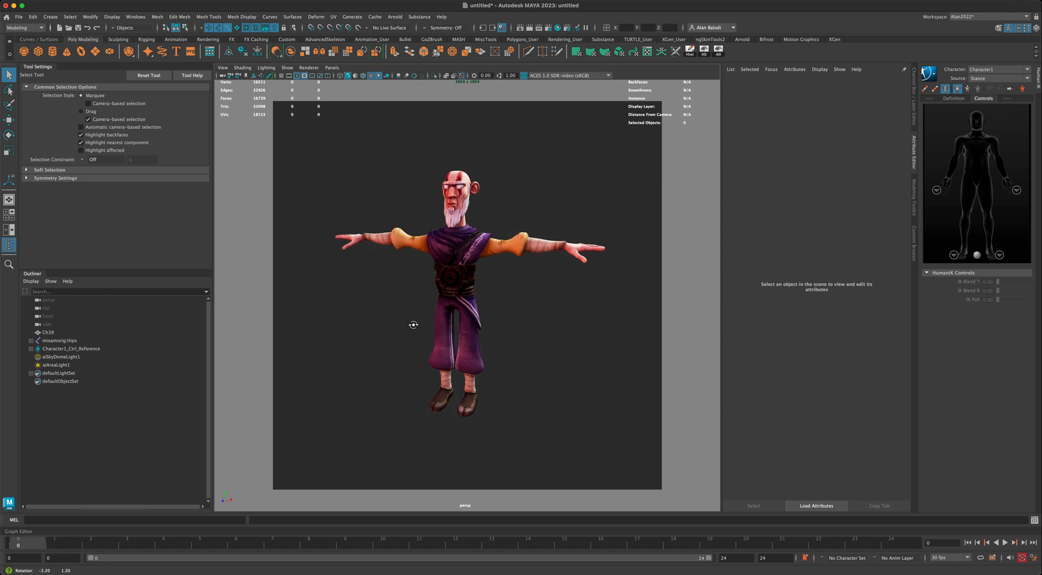
left_click(997, 77)
left_click(993, 103)
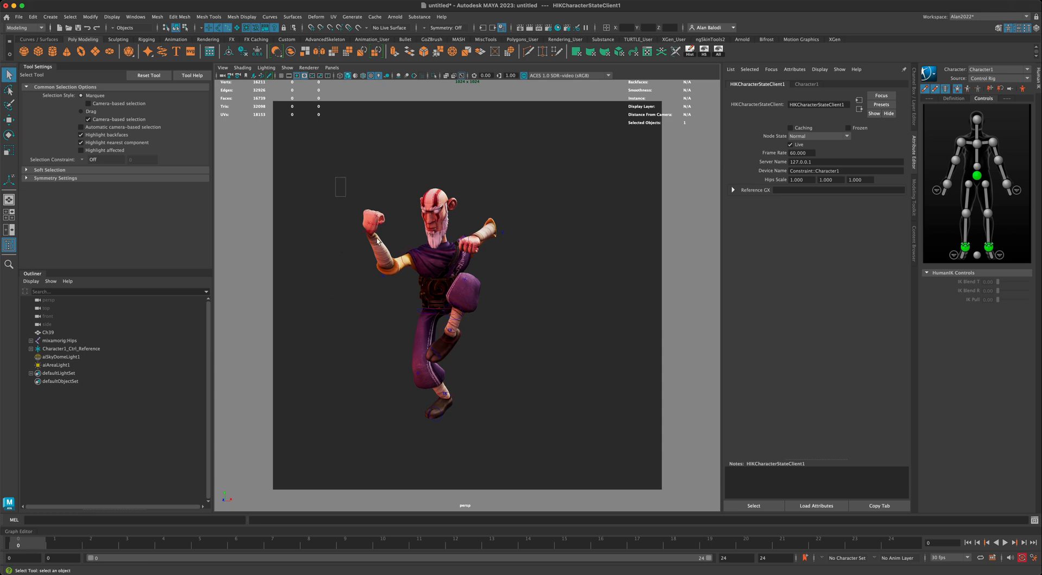
Select all rig effectors, check the keyed poses at frames 1 and 0, and apply the T-shaped stance pose at frame 0
left_click_drag(377, 241, 420, 455)
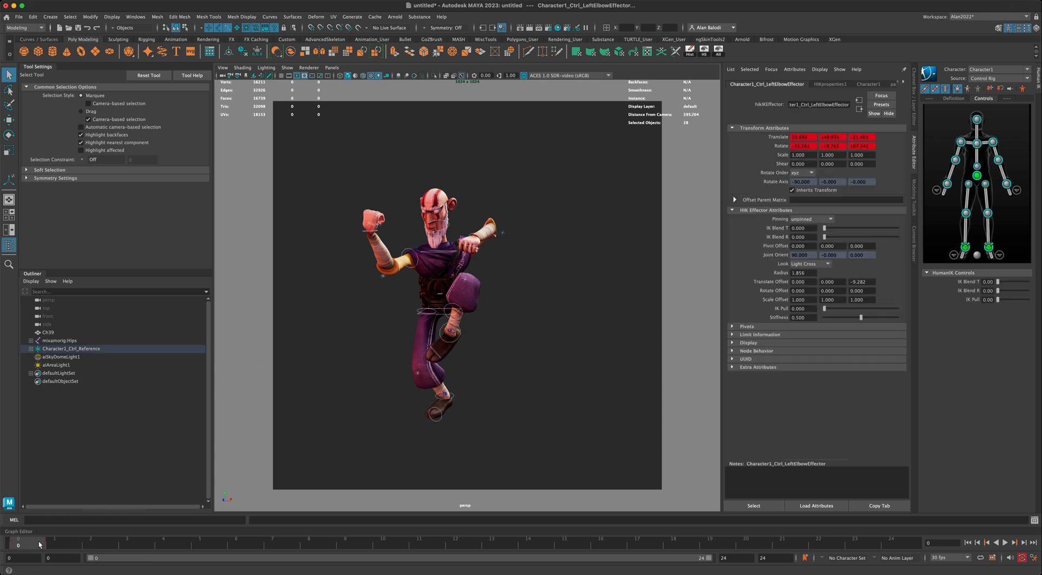
left_click_drag(39, 545, 64, 542)
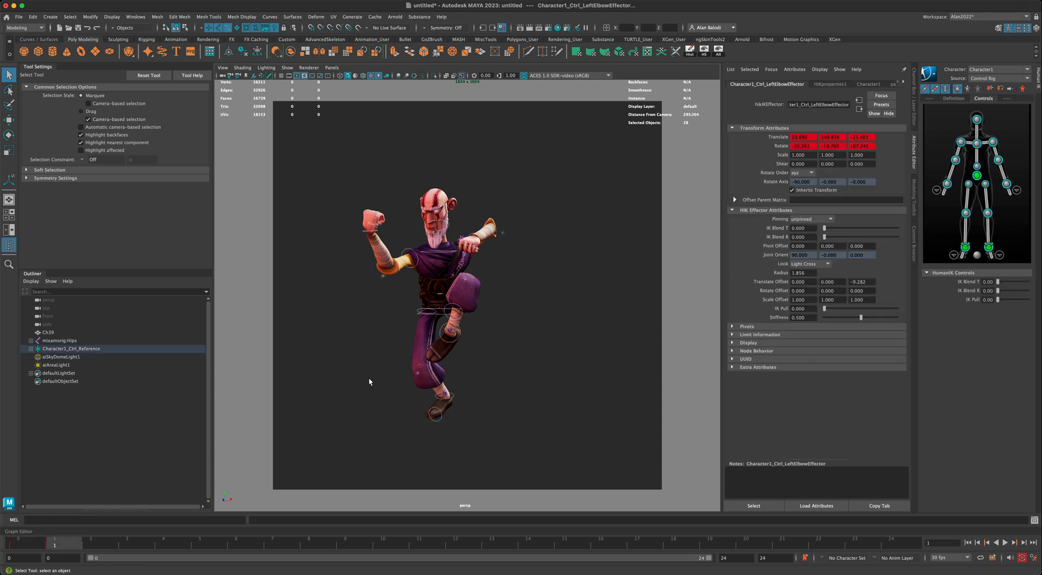
left_click_drag(369, 379, 418, 389, "alt")
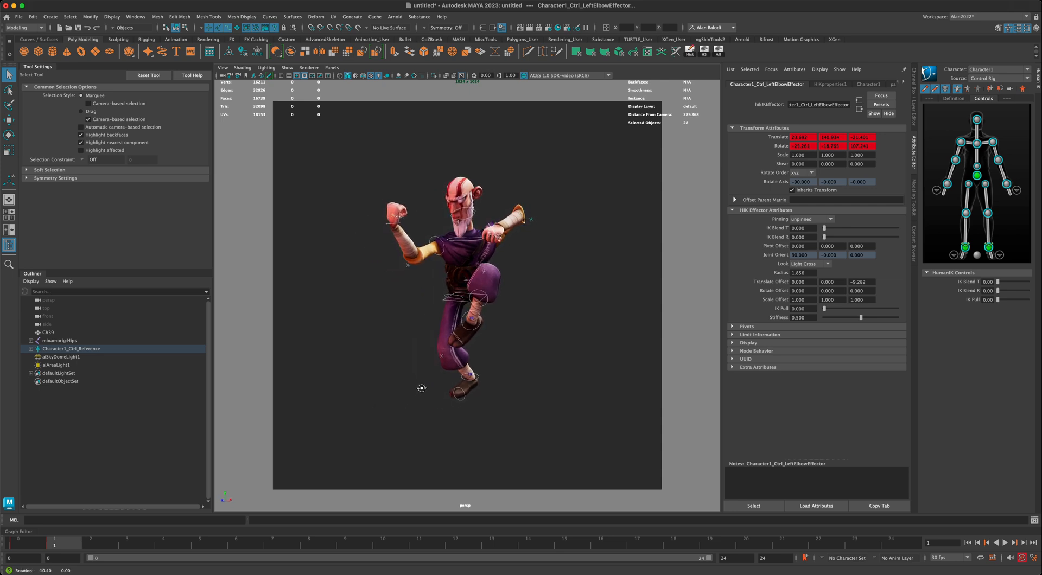
left_click_drag(62, 542, 18, 543)
left_click_drag(337, 412, 340, 407, "alt")
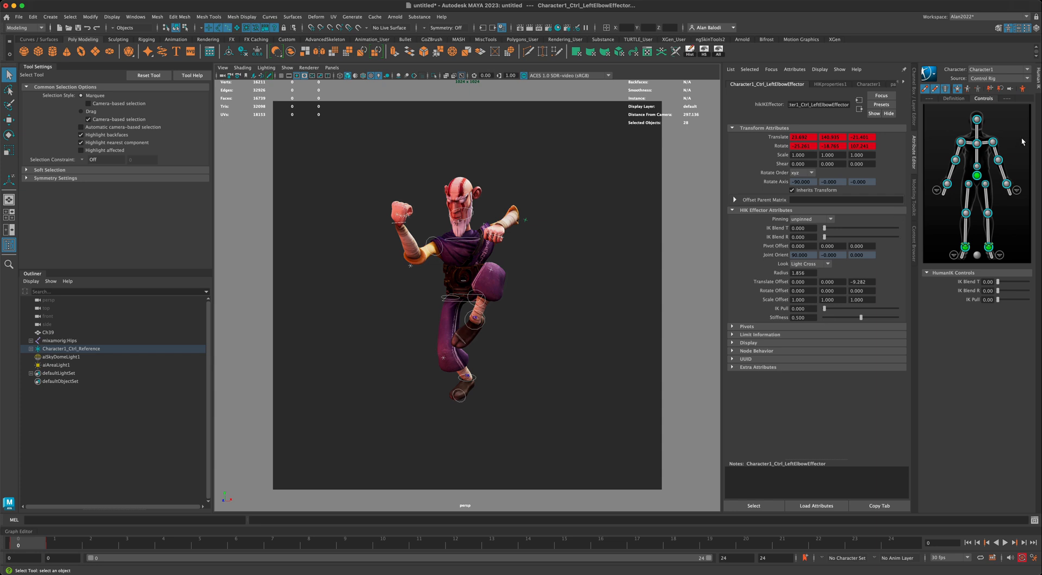
left_click(1023, 89)
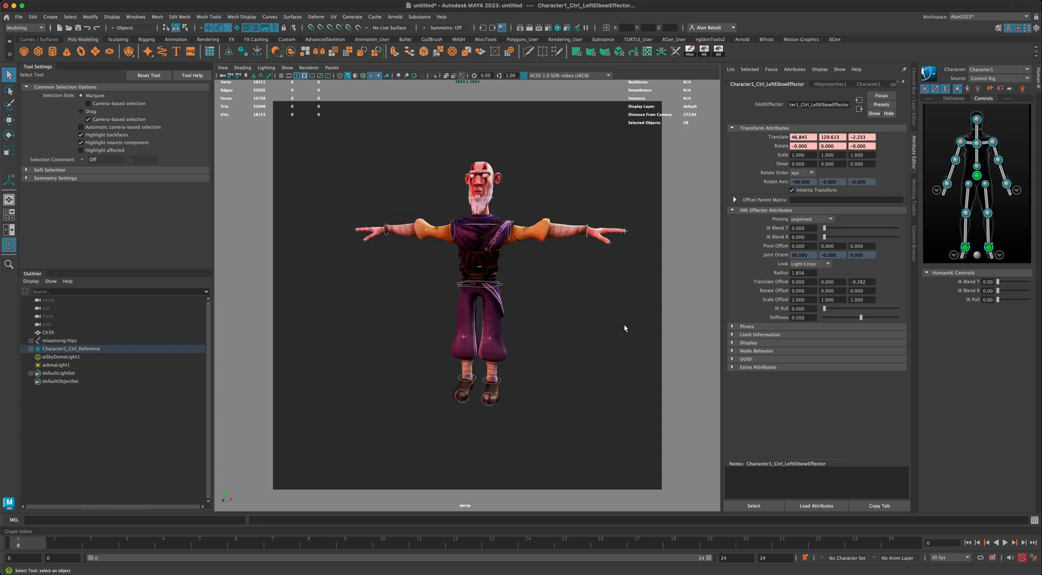
Apply the T-shaped stance pose to all selected rig effectors at frame 1 and key it
right_click_drag(623, 323, 585, 361, "alt")
middle_click_drag(585, 360, 571, 370, "alt")
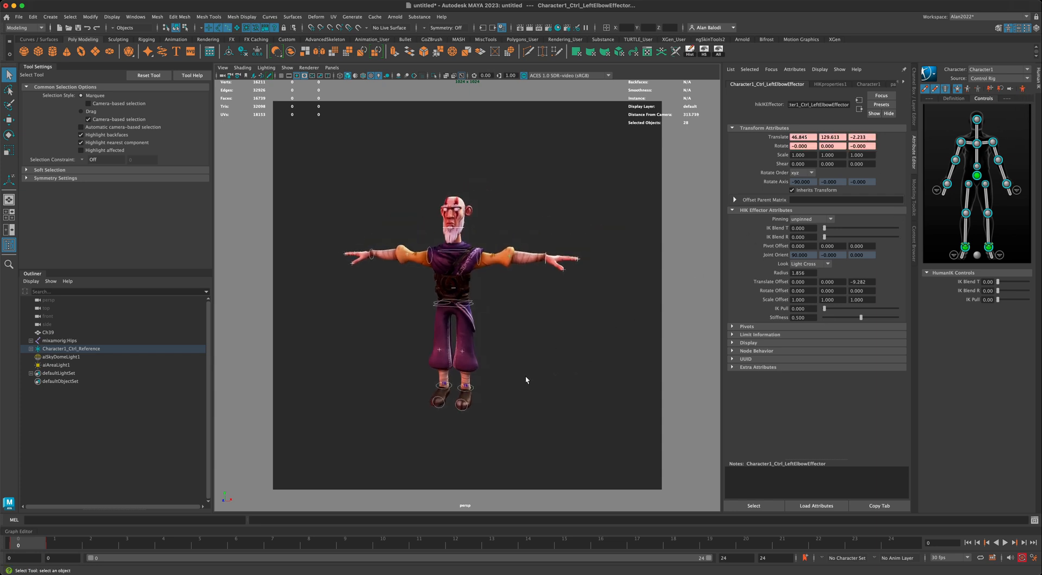
left_click_drag(525, 380, 542, 377, "alt")
left_click(61, 543)
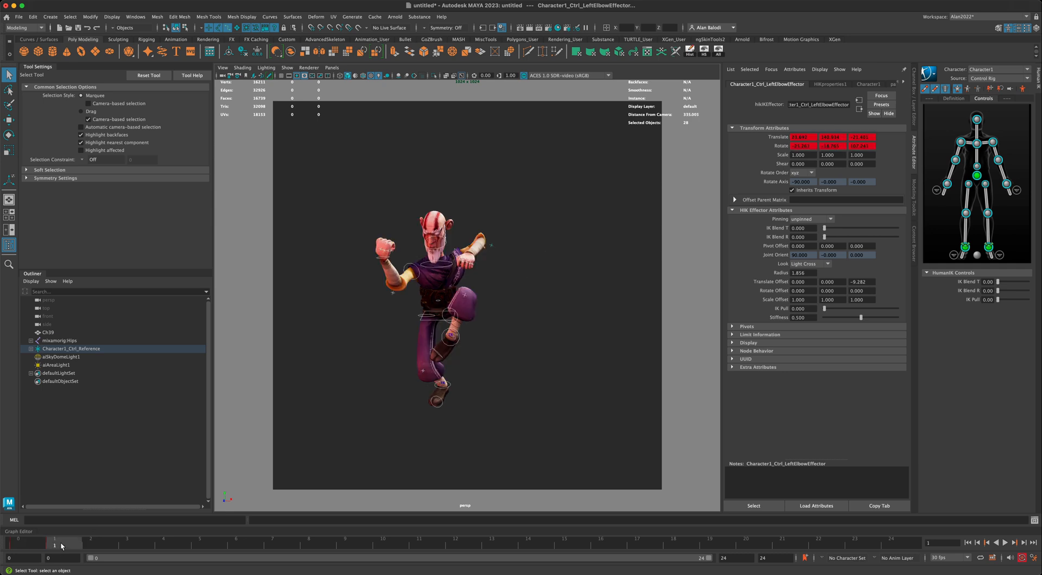
key("alt+v")
left_click_drag(358, 205, 558, 425)
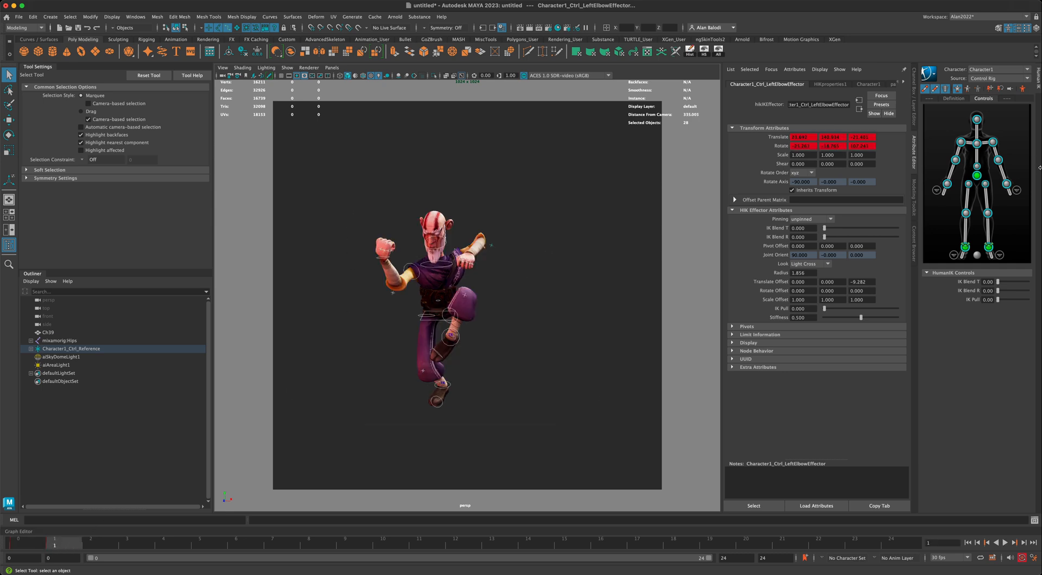
left_click(1022, 89)
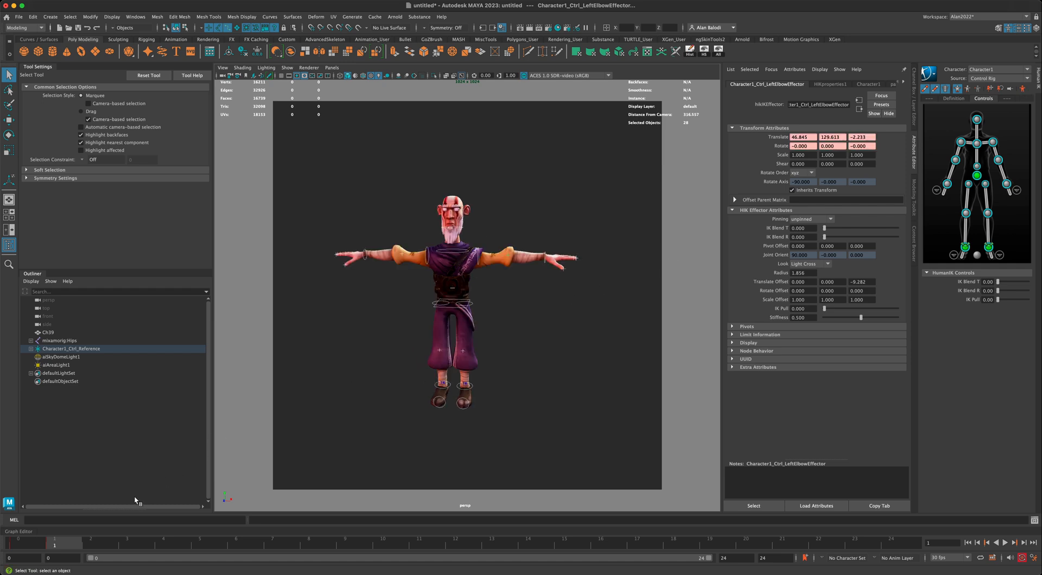
key("s")
left_click_drag(402, 320, 397, 319, "alt")
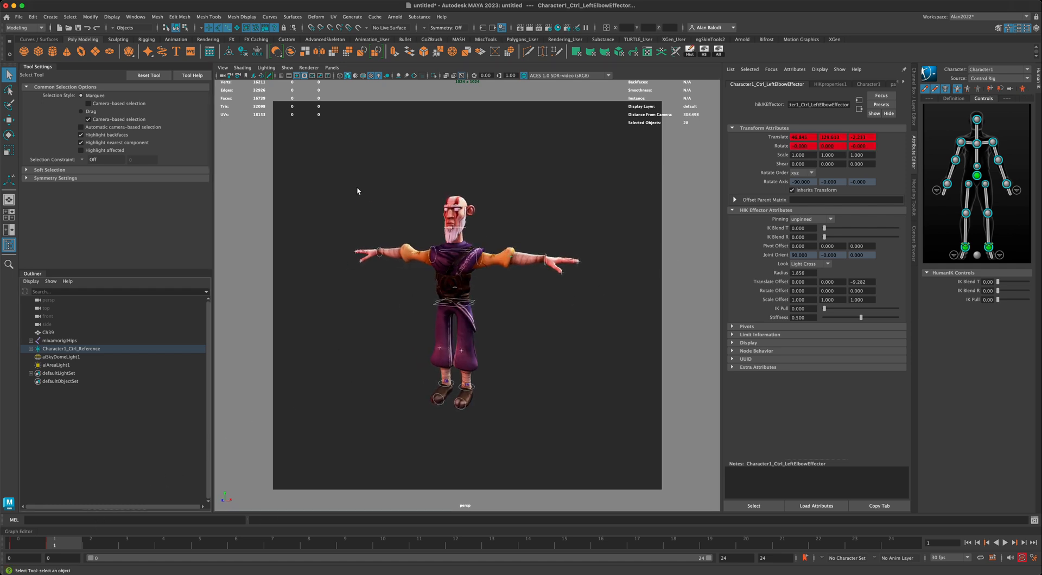
Render the T-posed character at frame 1 with Arnold in the Render View and start saving the image
left_click_drag(338, 179, 621, 430)
mouse_move(60, 542)
left_mouse_down()
mouse_move(16, 544)
mouse_move(71, 545)
mouse_move(35, 545)
mouse_move(54, 543)
left_mouse_up()
left_click_drag(391, 358, 399, 355, "alt")
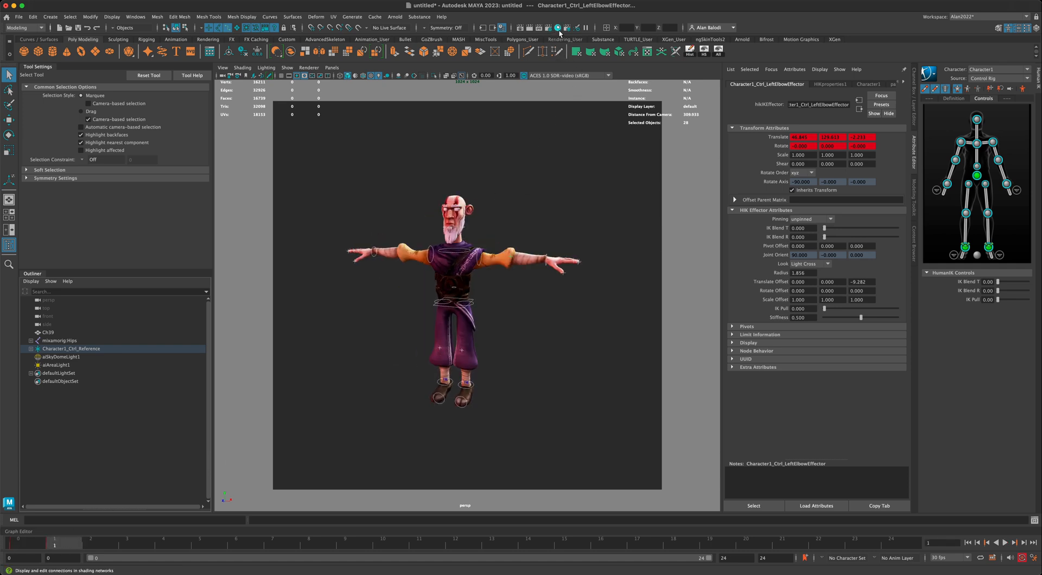
left_click(542, 29)
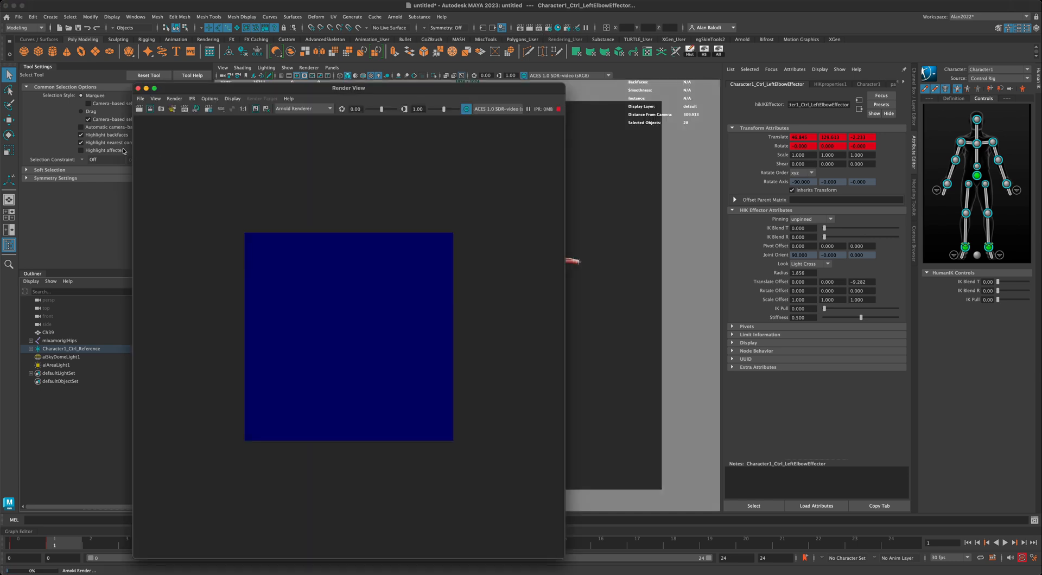
left_click(141, 98)
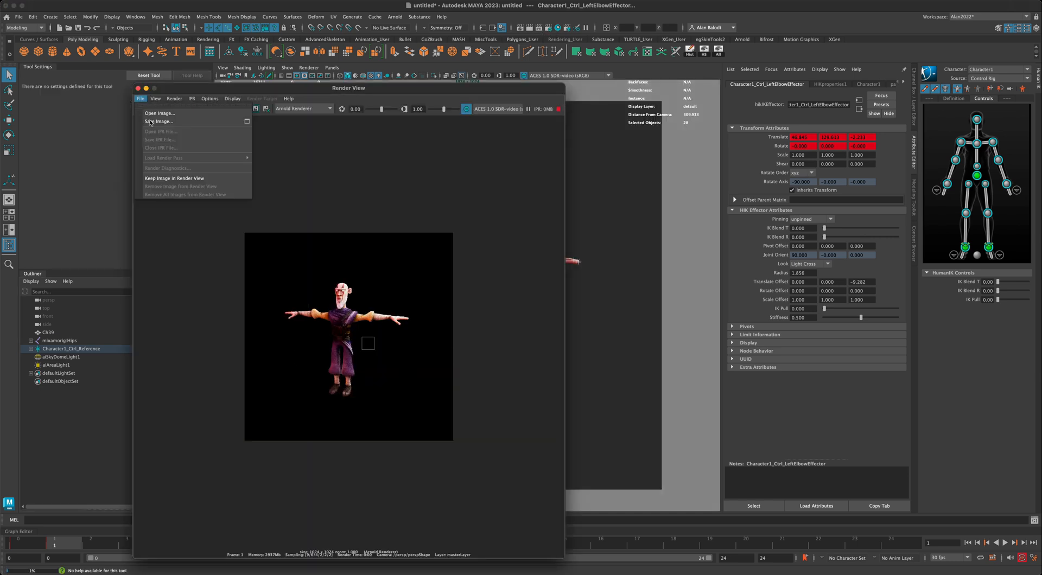
left_click(191, 126)
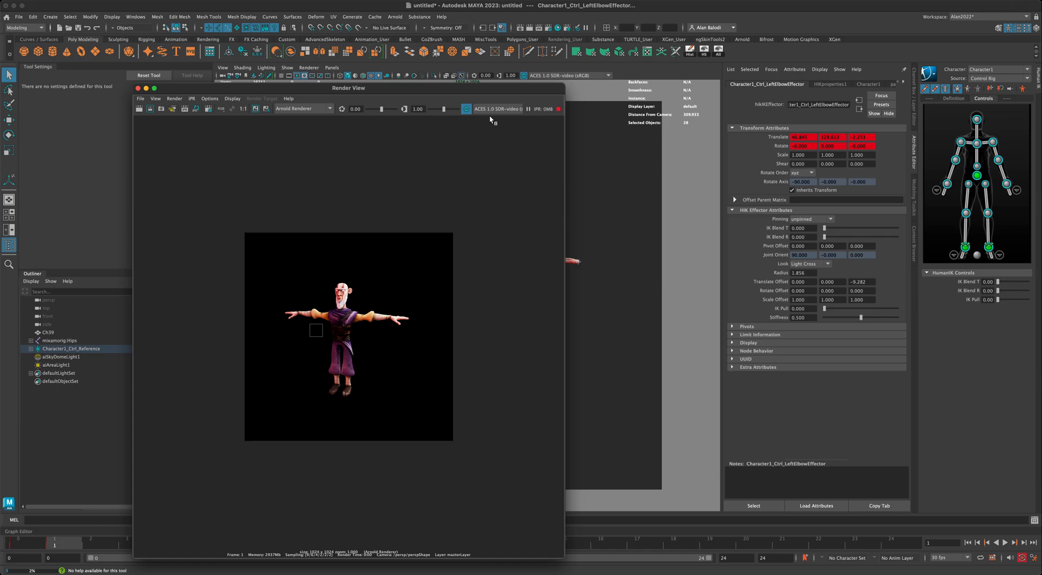